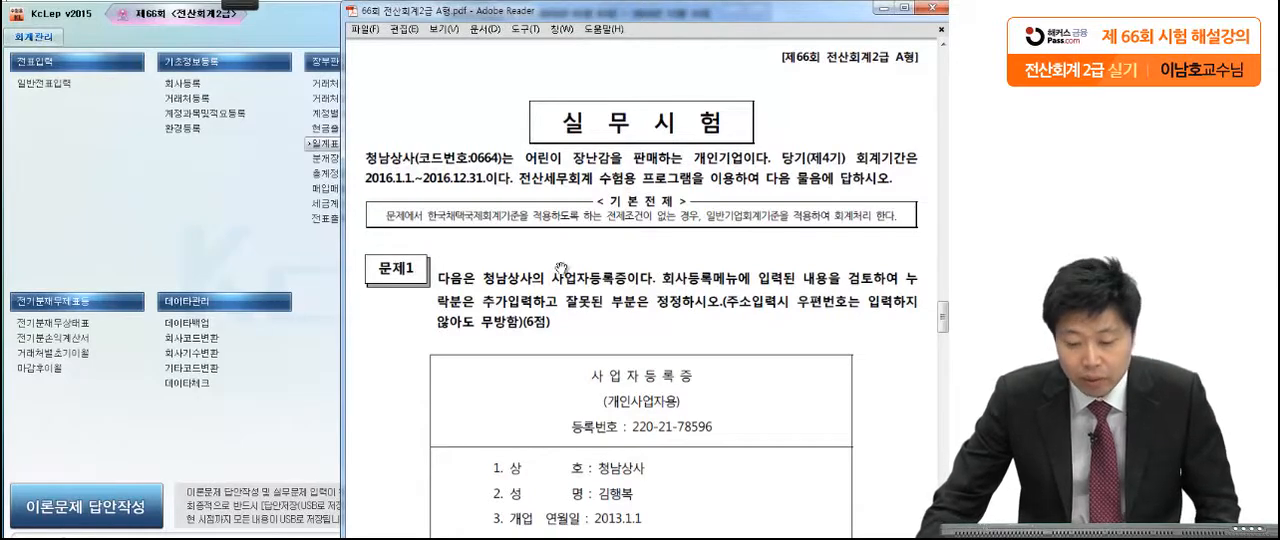
Step: Review the 문제1 instructions and the business registration certificate in the exam PDF, marking the key phrases
{"action": "left_click_drag", "start_coordinate": [644, 407], "coordinate": [658, 260]}
{"action": "left_click_drag", "start_coordinate": [700, 379], "coordinate": [681, 328]}
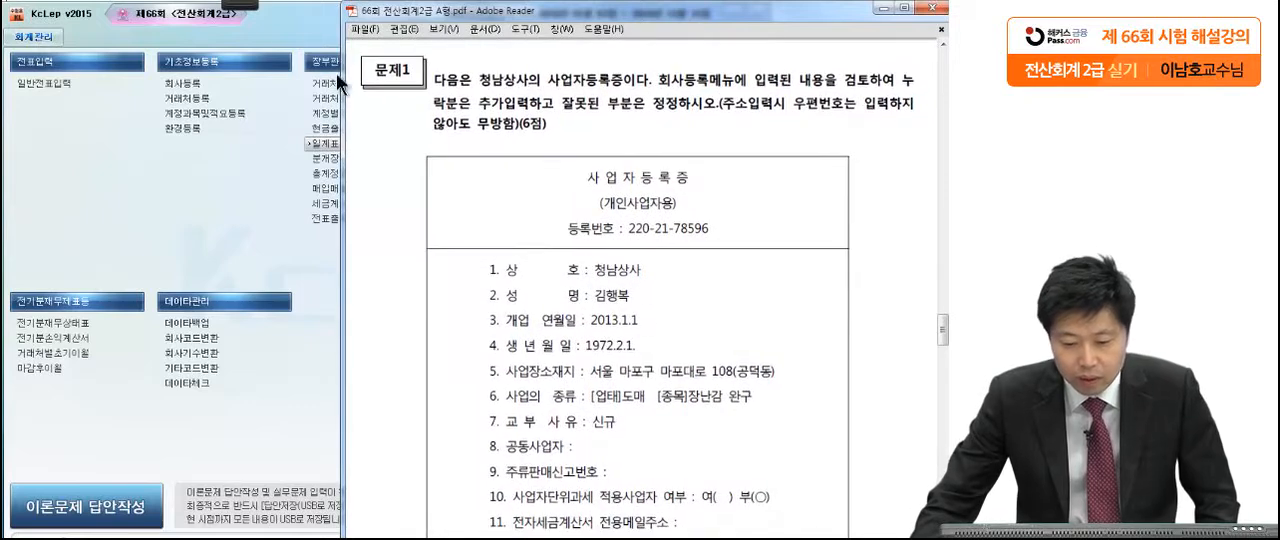
{"action": "mouse_move", "coordinate": [240, 5]}
{"action": "left_click", "coordinate": [30, 19]}
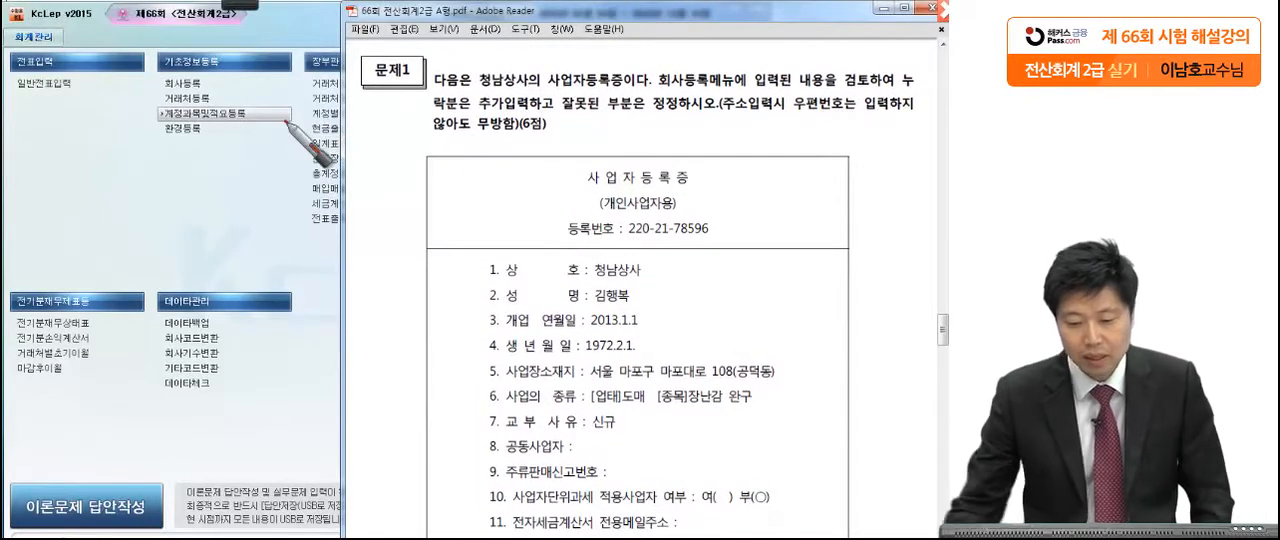
{"action": "left_click", "coordinate": [649, 94]}
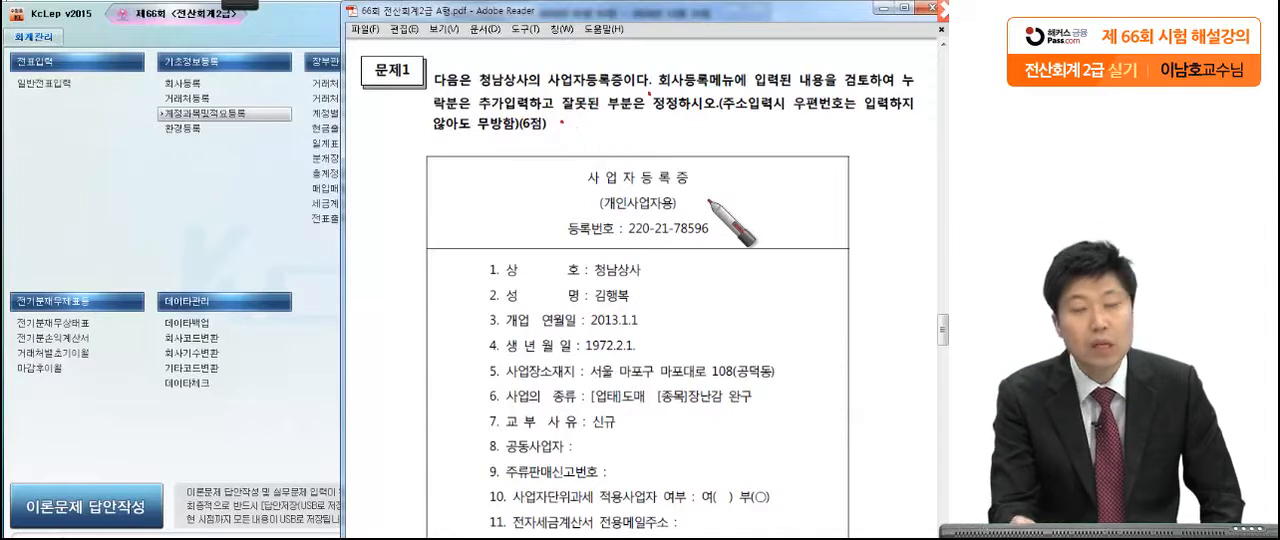
{"action": "left_click", "coordinate": [719, 122]}
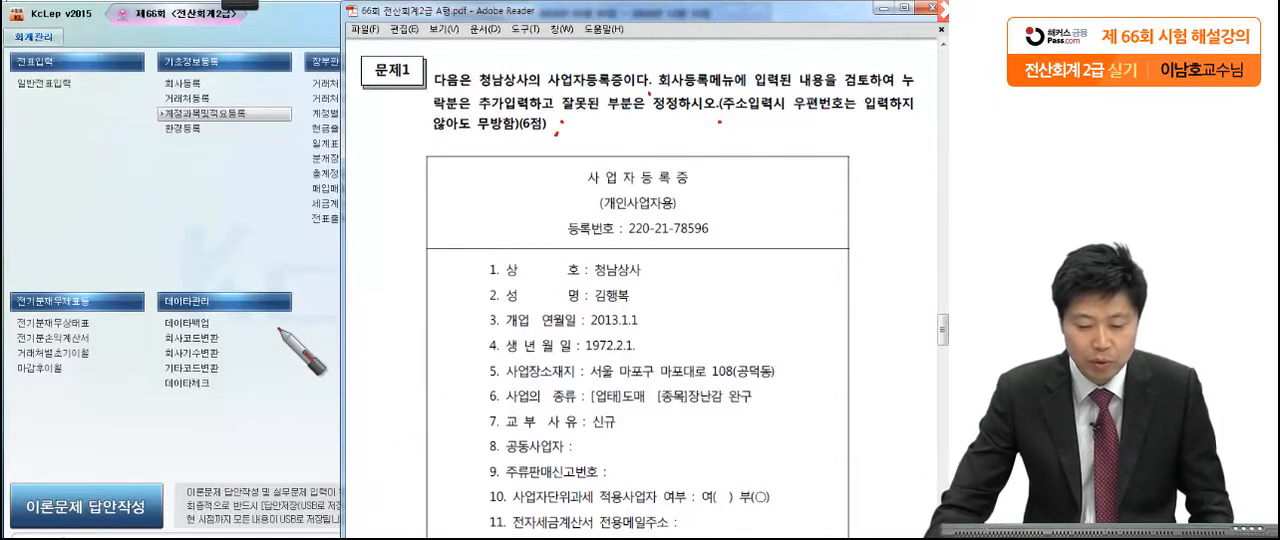
{"action": "key", "text": "Escape"}
Step: Open the company registration (회사등록) form in KcLep and select the 청남상사 record
{"action": "left_click", "coordinate": [230, 255]}
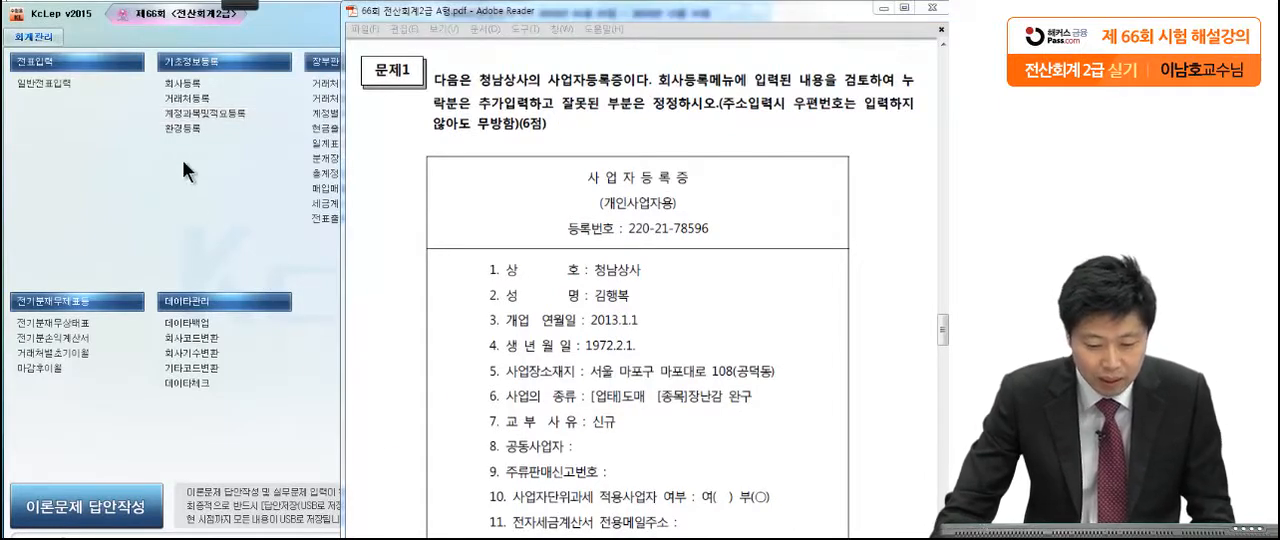
{"action": "left_click", "coordinate": [184, 83]}
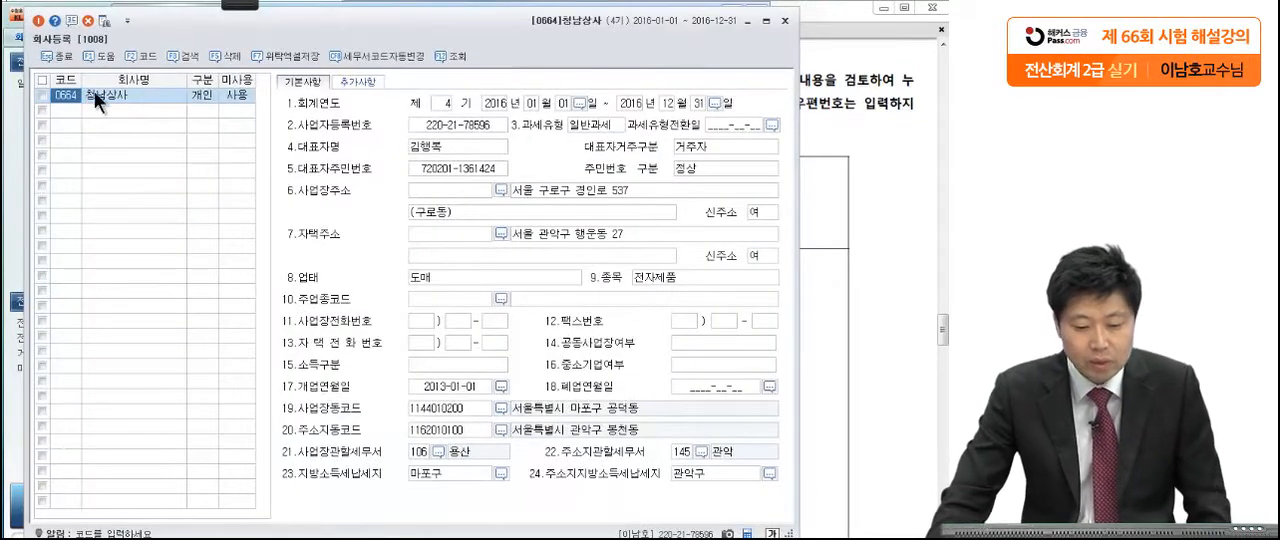
{"action": "left_click", "coordinate": [94, 91]}
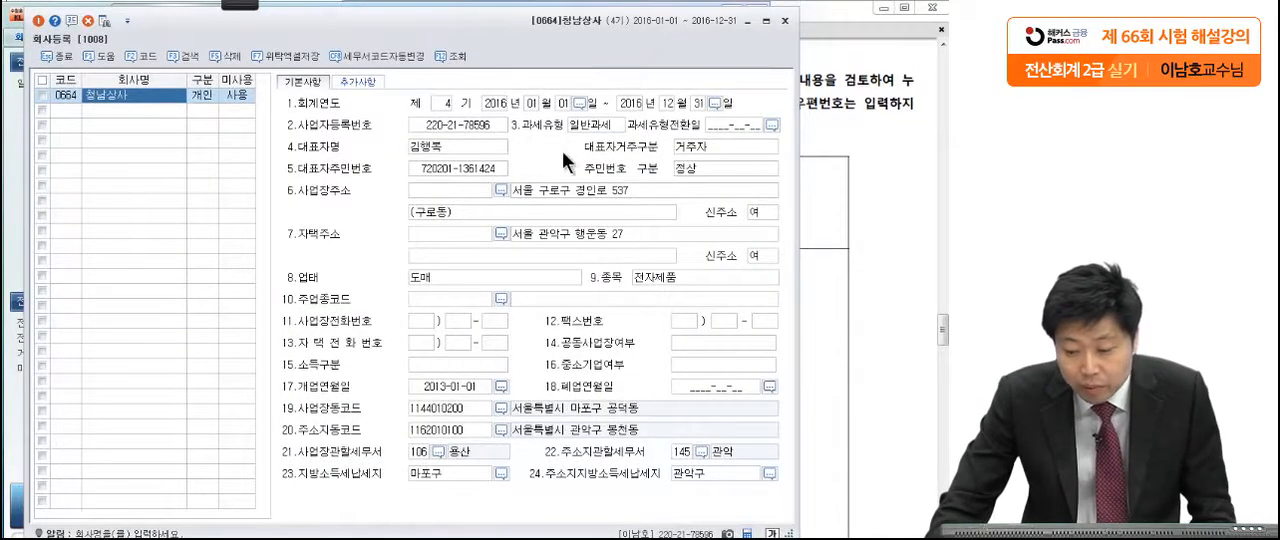
Step: Check the usage status and business registration number of 청남상사 against the certificate
{"action": "left_click", "coordinate": [844, 171]}
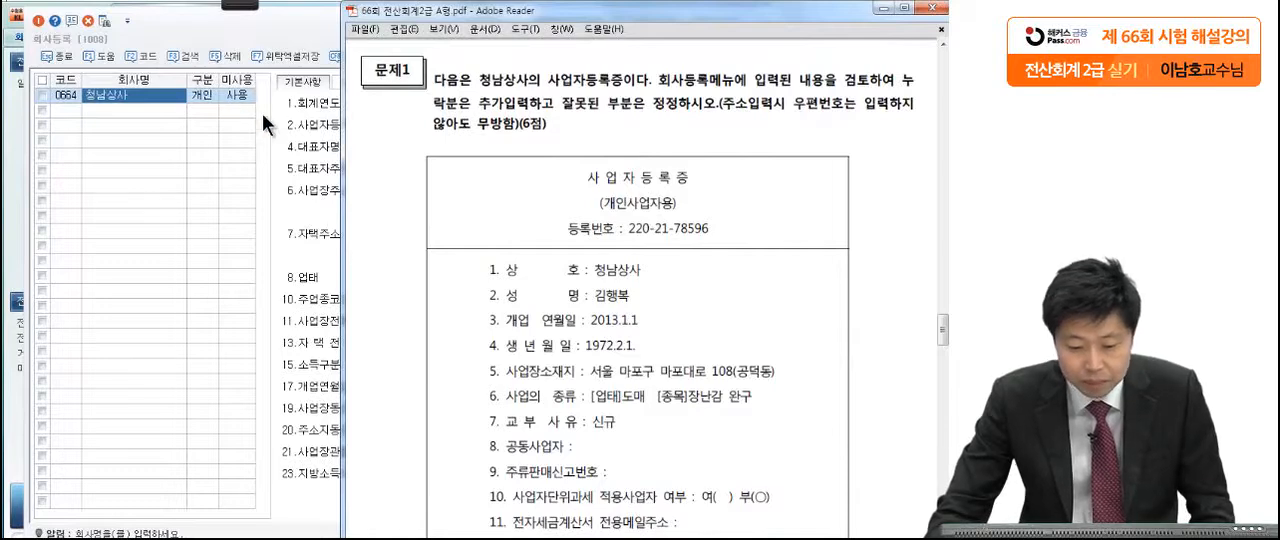
{"action": "left_click", "coordinate": [228, 92]}
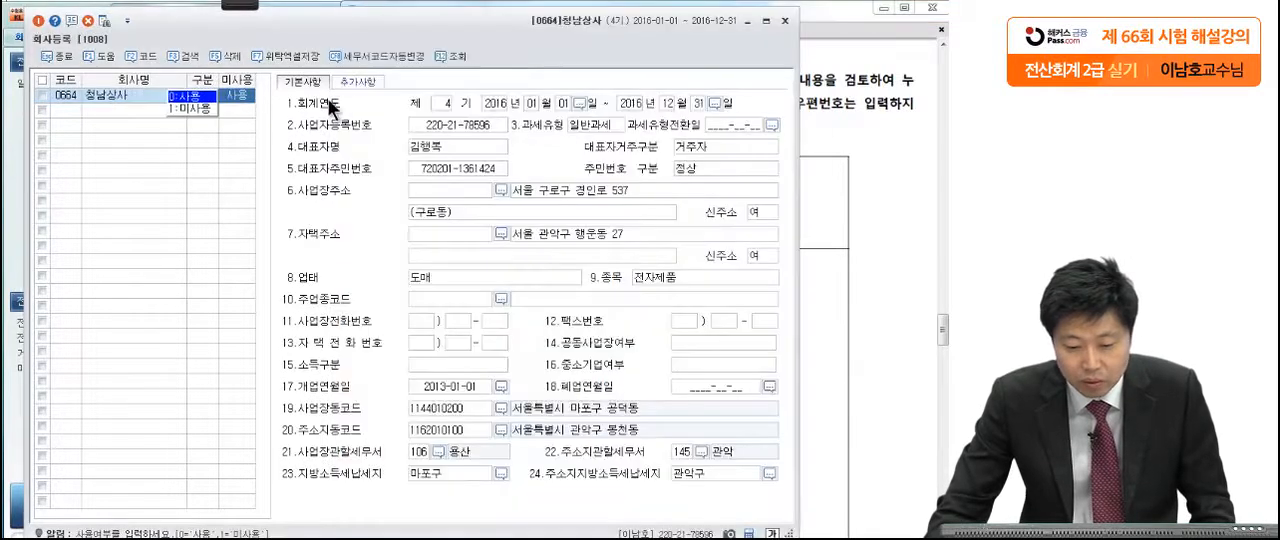
{"action": "left_click", "coordinate": [455, 126]}
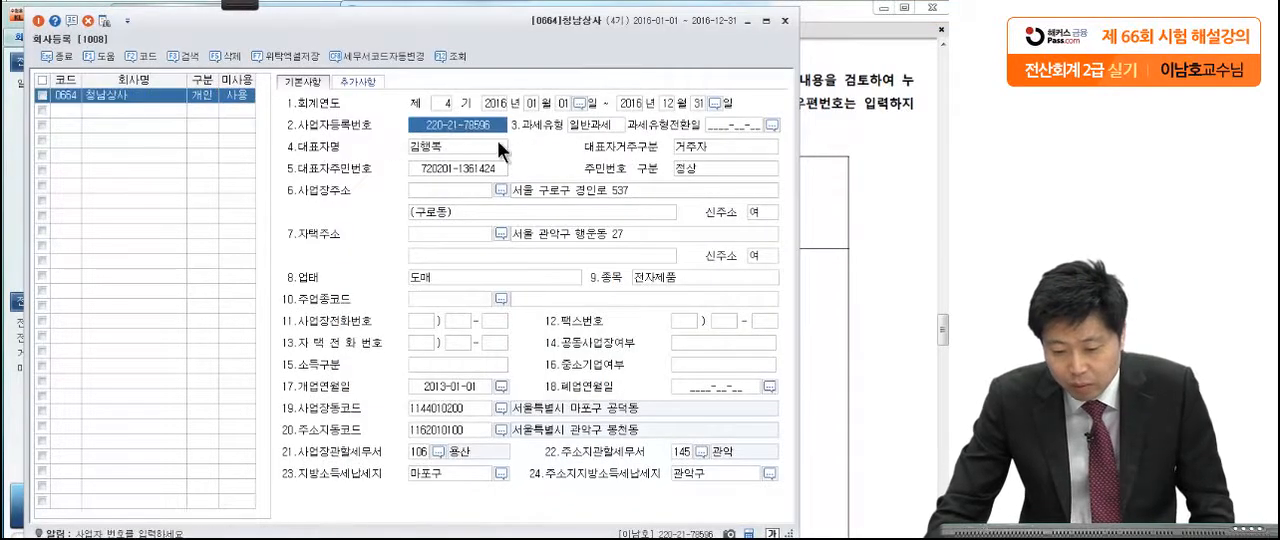
{"action": "left_click", "coordinate": [879, 217]}
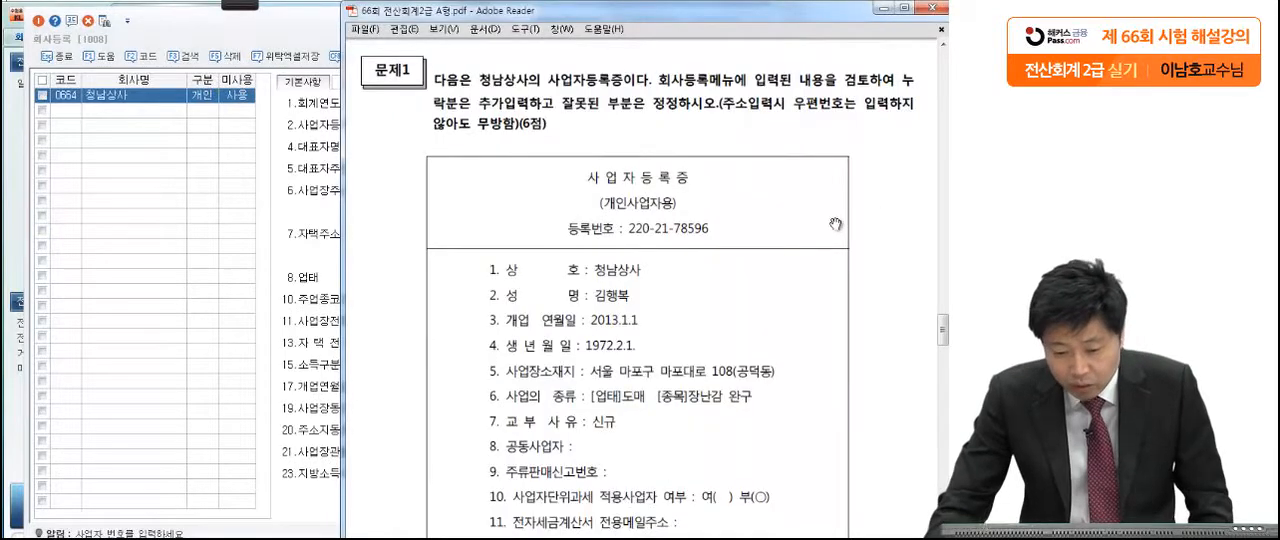
Step: Arrange the company registration window and the exam PDF side by side for comparison
{"action": "left_click", "coordinate": [275, 36]}
{"action": "left_click_drag", "start_coordinate": [275, 36], "coordinate": [50, 19]}
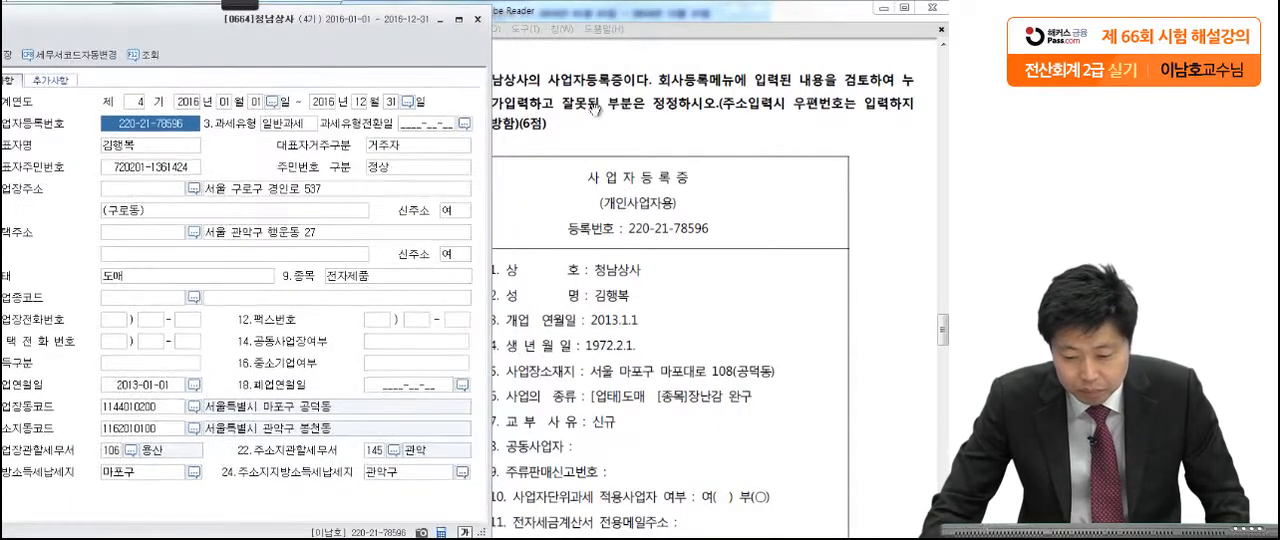
{"action": "left_click", "coordinate": [683, 187]}
{"action": "left_click_drag", "start_coordinate": [706, 18], "coordinate": [760, 20]}
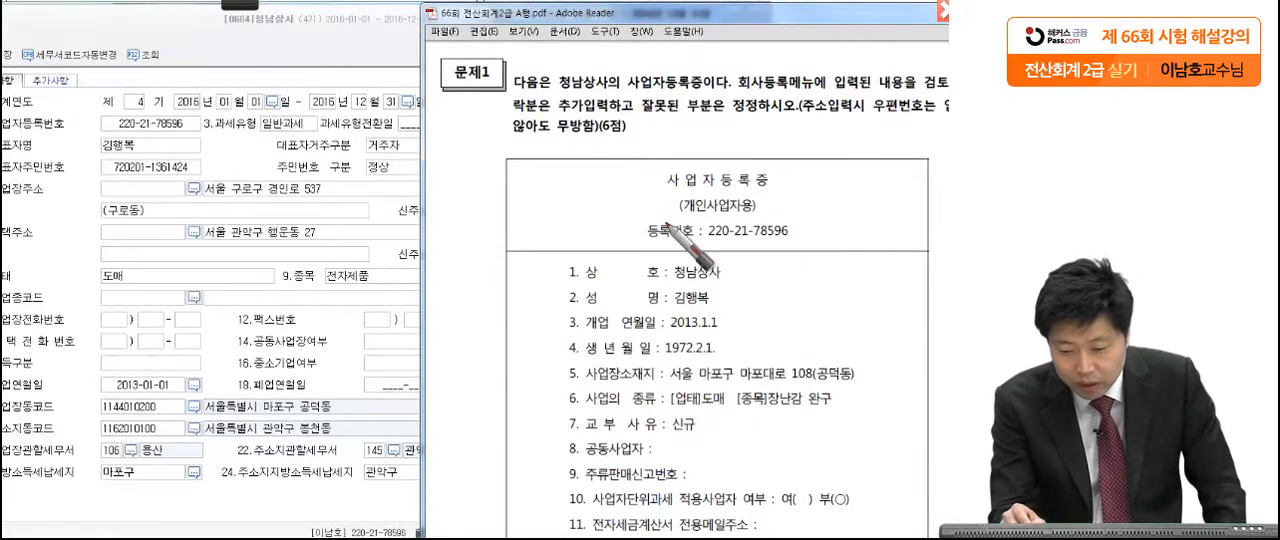
Step: Compare the business registration number, representative's name and opening date between the certificate and the company record, underlining each one
{"action": "left_click_drag", "start_coordinate": [705, 238], "coordinate": [793, 236]}
{"action": "left_click_drag", "start_coordinate": [196, 130], "coordinate": [158, 131]}
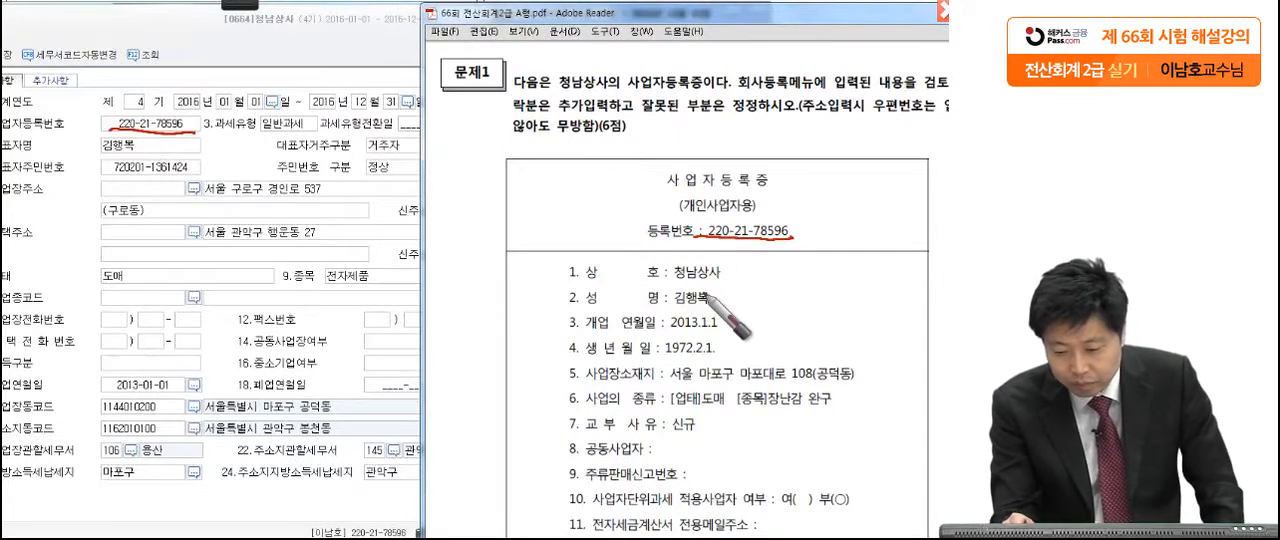
{"action": "left_click_drag", "start_coordinate": [718, 312], "coordinate": [665, 314]}
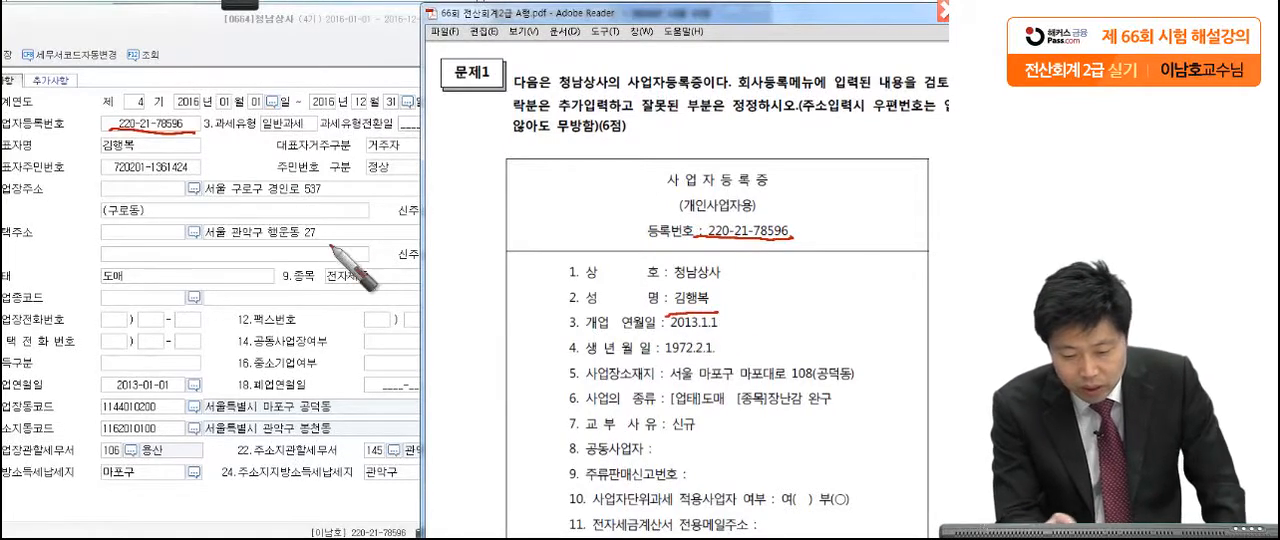
{"action": "left_click_drag", "start_coordinate": [140, 156], "coordinate": [80, 158]}
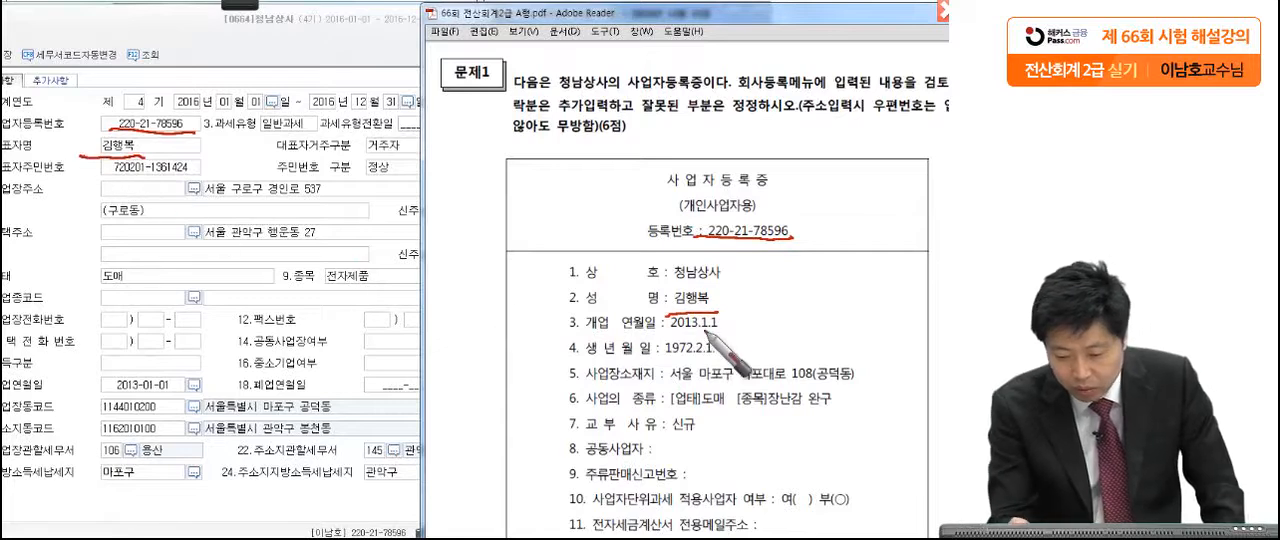
{"action": "left_click_drag", "start_coordinate": [740, 337], "coordinate": [665, 340]}
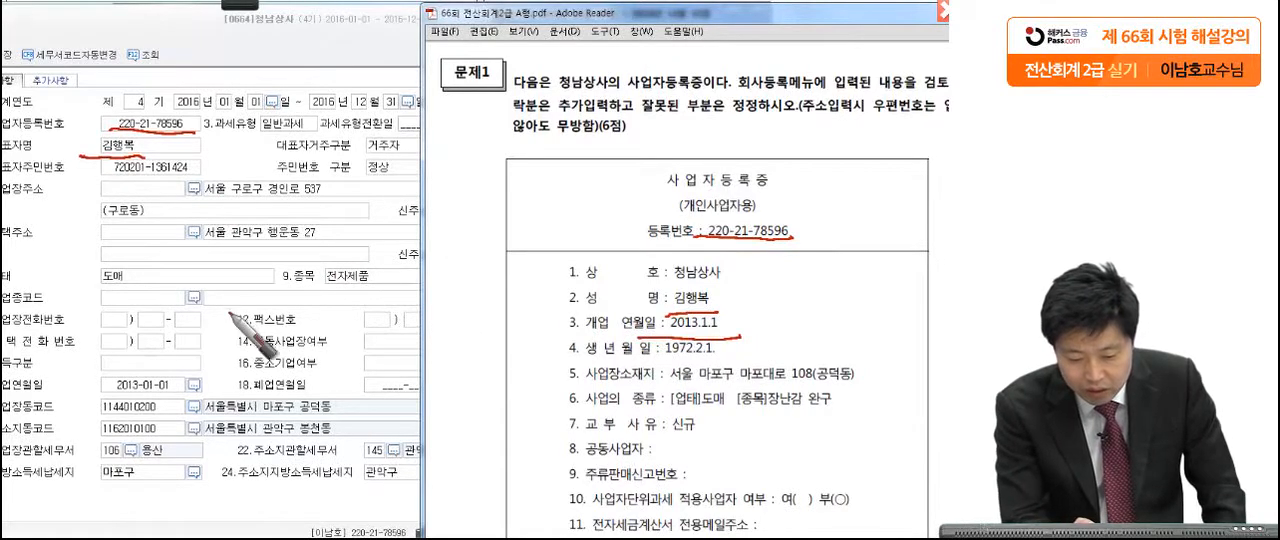
{"action": "left_click_drag", "start_coordinate": [183, 391], "coordinate": [101, 392]}
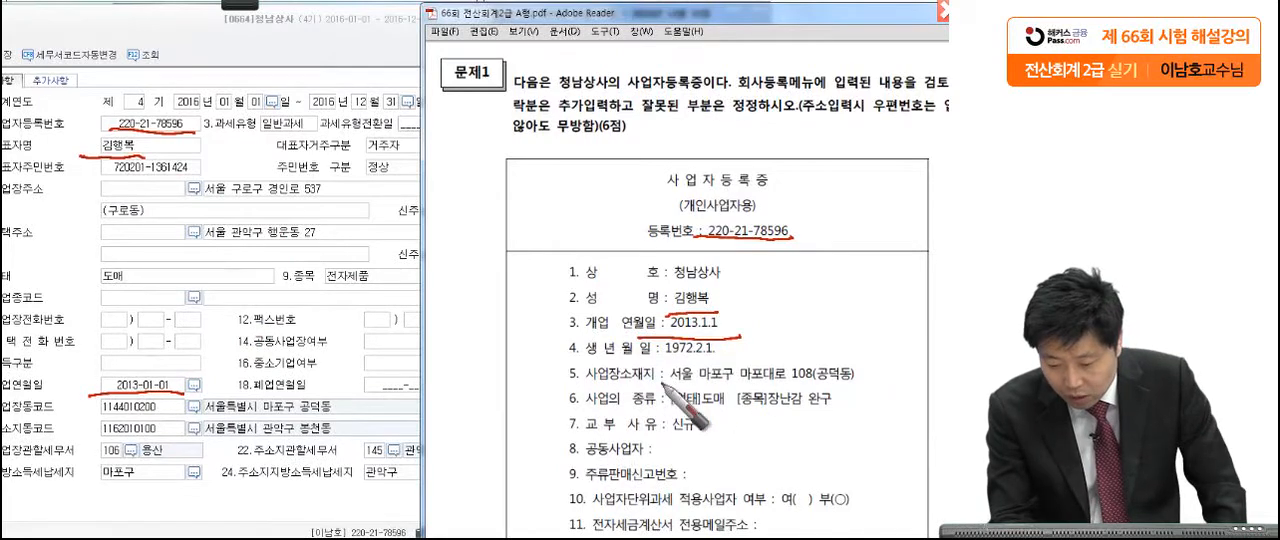
Step: Compare the certificate's business location with the registered business address and mark it for correction
{"action": "left_click_drag", "start_coordinate": [664, 388], "coordinate": [875, 394]}
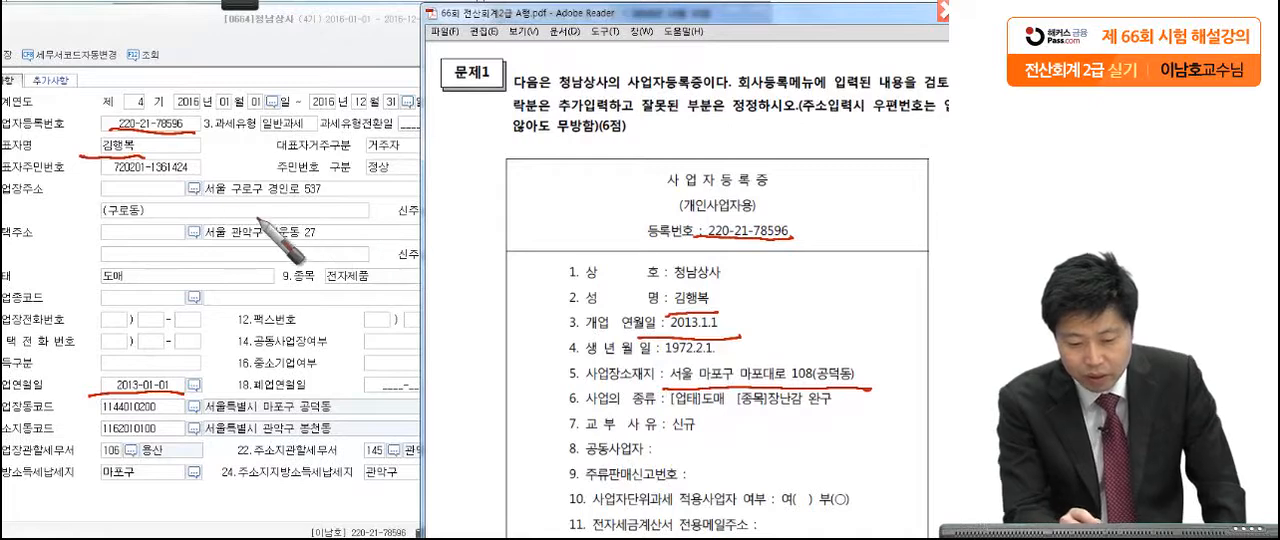
{"action": "left_click_drag", "start_coordinate": [198, 204], "coordinate": [316, 211]}
{"action": "mouse_move", "coordinate": [560, 405]}
{"action": "left_mouse_down"}
{"action": "mouse_move", "coordinate": [543, 392]}
{"action": "mouse_move", "coordinate": [758, 358]}
{"action": "mouse_move", "coordinate": [885, 380]}
{"action": "left_mouse_up"}
{"action": "mouse_move", "coordinate": [500, 352]}
{"action": "left_mouse_down"}
{"action": "mouse_move", "coordinate": [505, 368]}
{"action": "mouse_move", "coordinate": [478, 340]}
{"action": "mouse_move", "coordinate": [482, 372]}
{"action": "left_mouse_up"}
Step: Compare the business type and item with the certificate, mark the item 장난감 완구 for correction, and clear the pen marks
{"action": "left_click", "coordinate": [131, 279]}
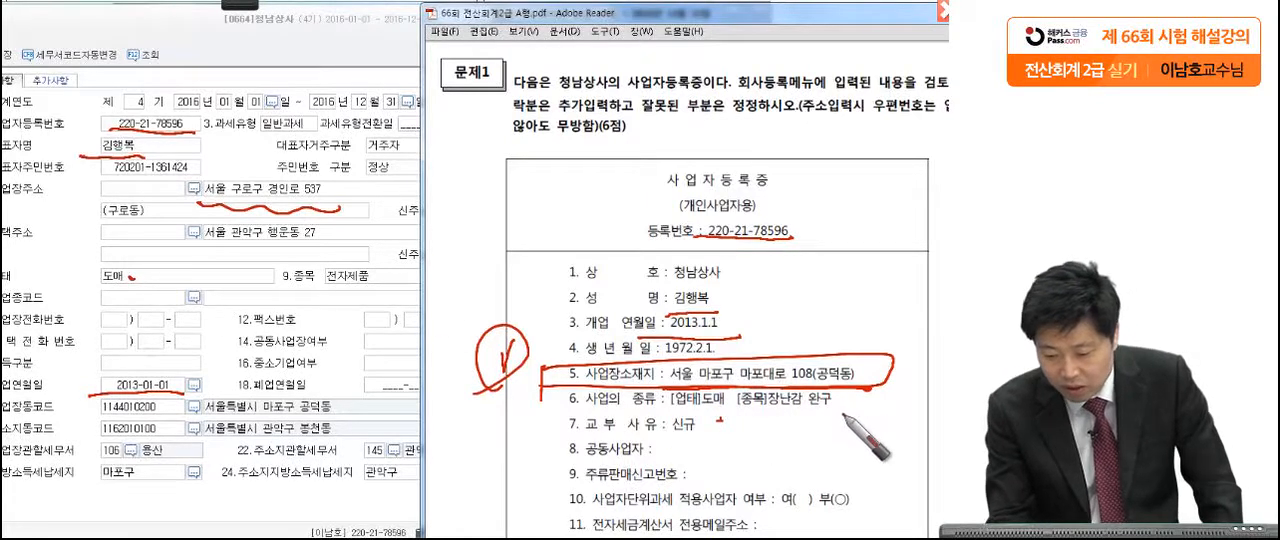
{"action": "left_click_drag", "start_coordinate": [752, 405], "coordinate": [772, 406]}
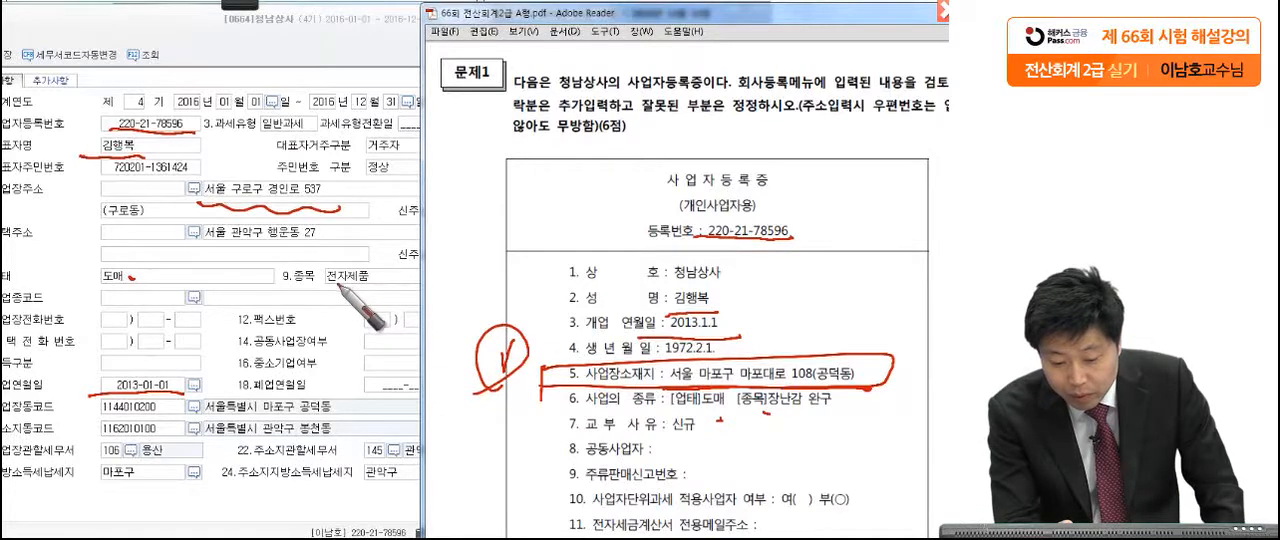
{"action": "mouse_move", "coordinate": [735, 391]}
{"action": "left_mouse_down"}
{"action": "mouse_move", "coordinate": [735, 411]}
{"action": "mouse_move", "coordinate": [849, 393]}
{"action": "mouse_move", "coordinate": [728, 414]}
{"action": "left_mouse_up"}
{"action": "mouse_move", "coordinate": [484, 389]}
{"action": "left_mouse_down"}
{"action": "mouse_move", "coordinate": [507, 413]}
{"action": "mouse_move", "coordinate": [490, 386]}
{"action": "mouse_move", "coordinate": [520, 388]}
{"action": "left_mouse_up"}
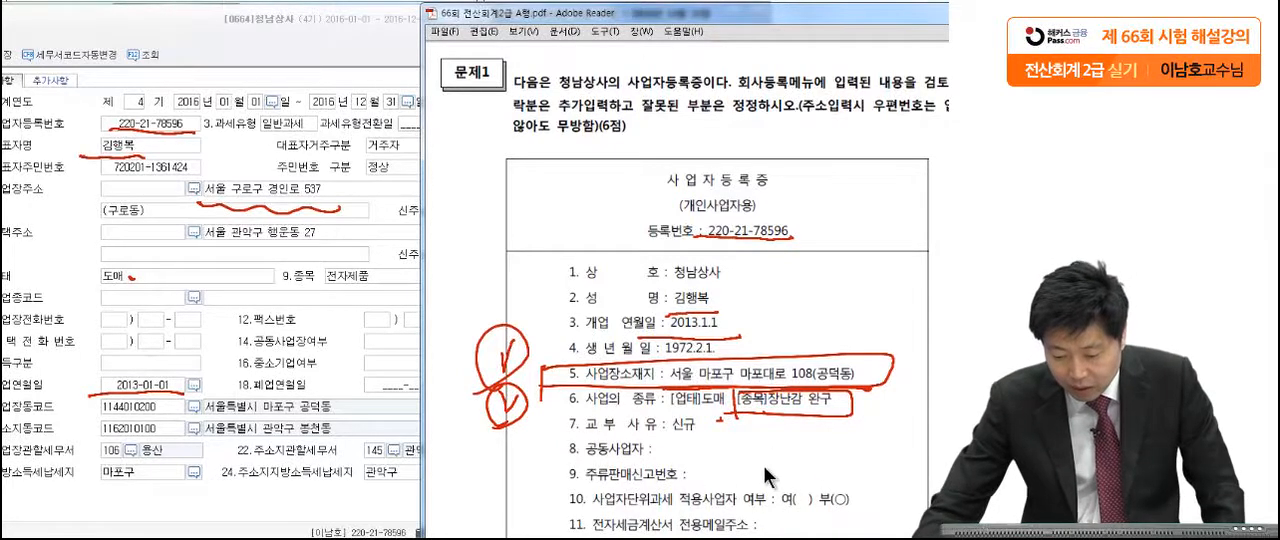
{"action": "key", "text": "Escape"}
Step: Replace the main business address (사업장주소) line with the business location given on the certificate
{"action": "scroll", "coordinate": [760, 468], "scroll_direction": "down", "scroll_amount": 2}
{"action": "scroll", "coordinate": [760, 468], "scroll_direction": "down", "scroll_amount": 1}
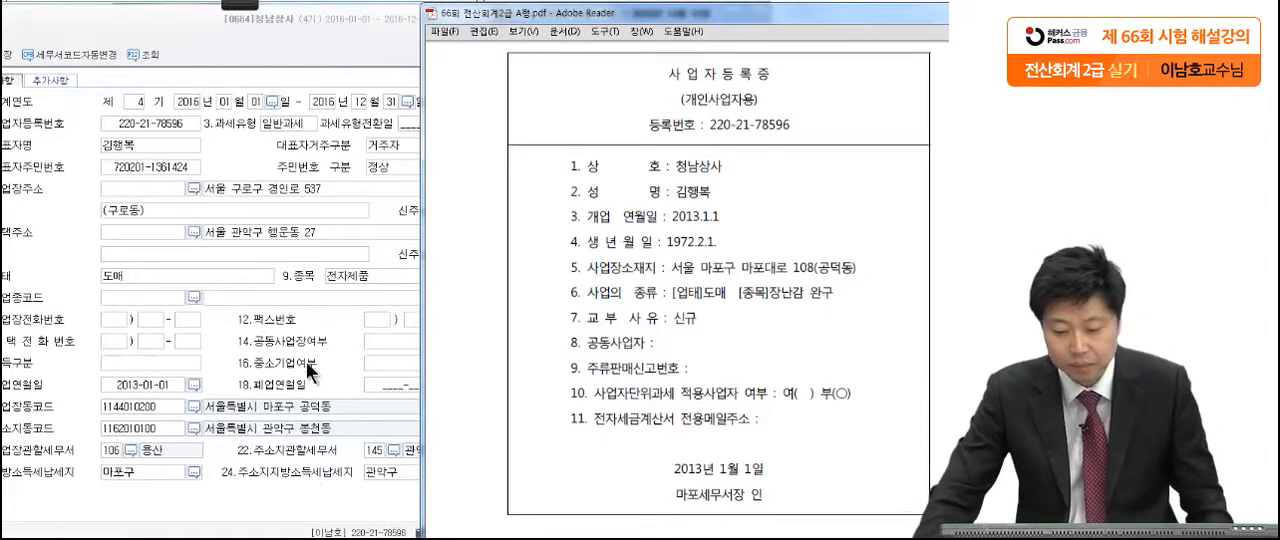
{"action": "left_click", "coordinate": [278, 189]}
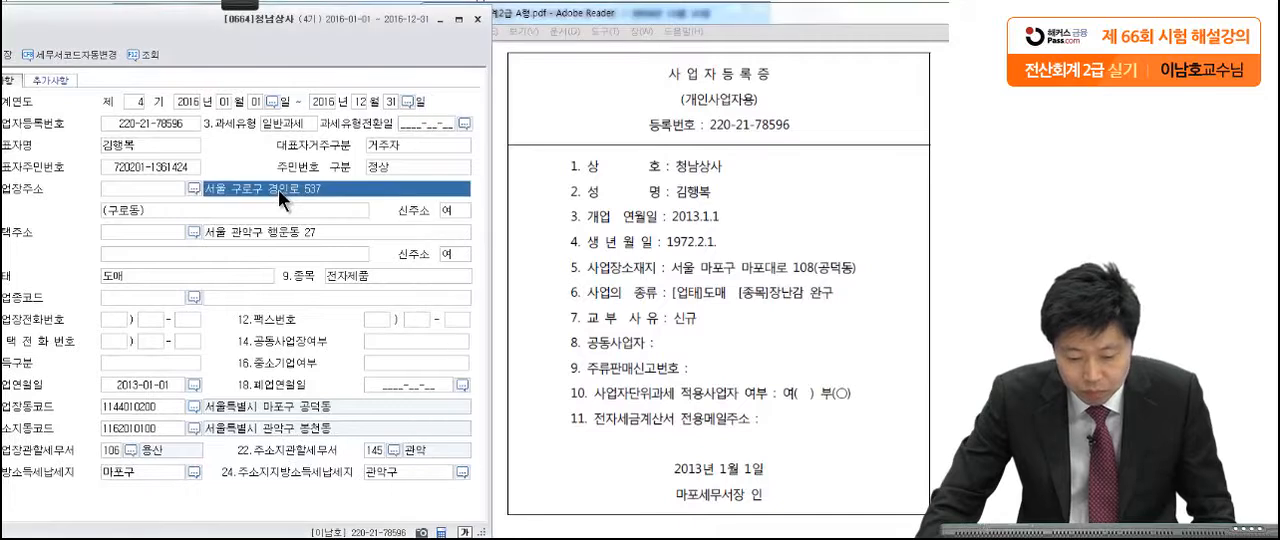
{"action": "key", "text": "End"}
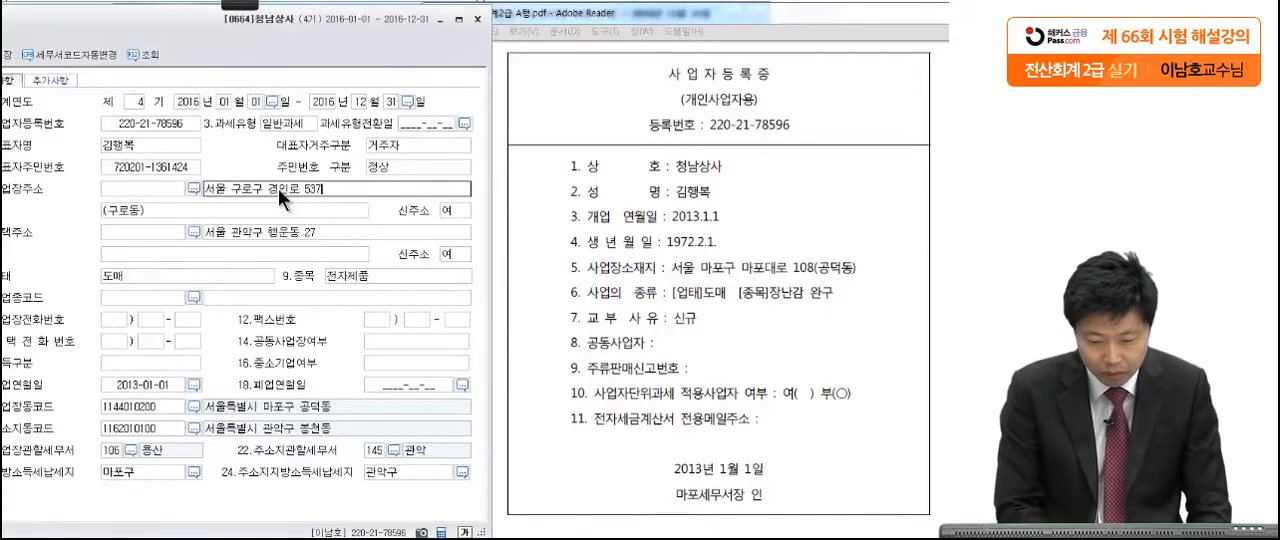
{"action": "key", "text": "BackSpace"}
{"action": "key", "text": "BackSpace"}
{"action": "key", "text": "BackSpace"}
{"action": "key", "text": "BackSpace"}
{"action": "key", "text": "BackSpace"}
{"action": "key", "text": "BackSpace"}
{"action": "key", "text": "BackSpace"}
{"action": "key", "text": "BackSpace"}
{"action": "key", "text": "BackSpace"}
{"action": "key", "text": "BackSpace"}
{"action": "key", "text": "BackSpace"}
{"action": "key", "text": "BackSpace"}
{"action": "key", "text": "BackSpace"}
{"action": "key", "text": "BackSpace"}
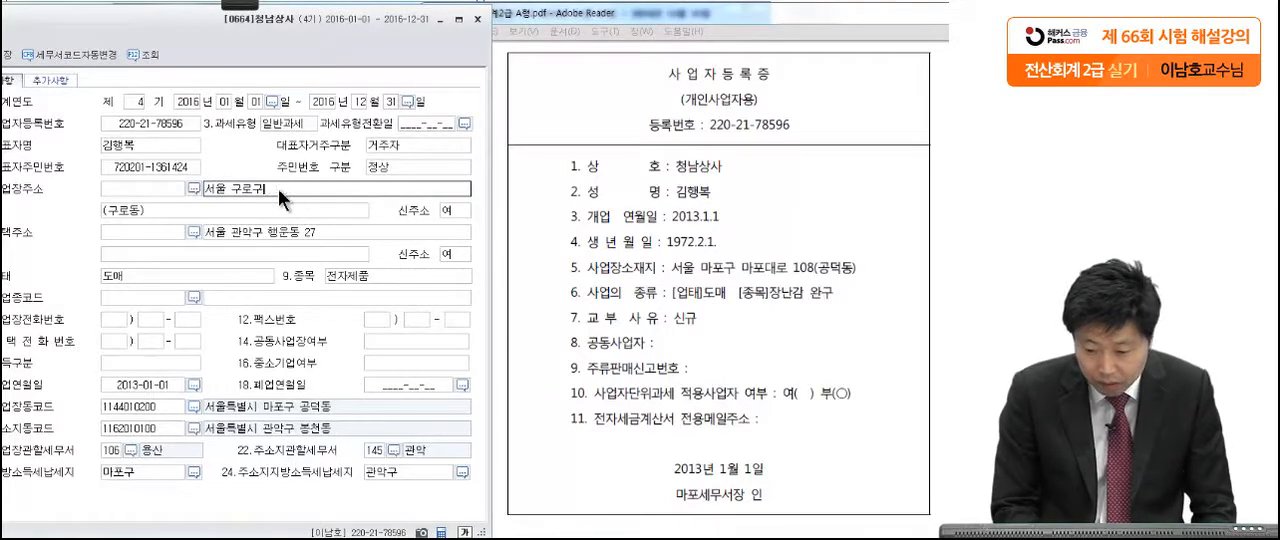
{"action": "type", "text": "성ㄹ"}
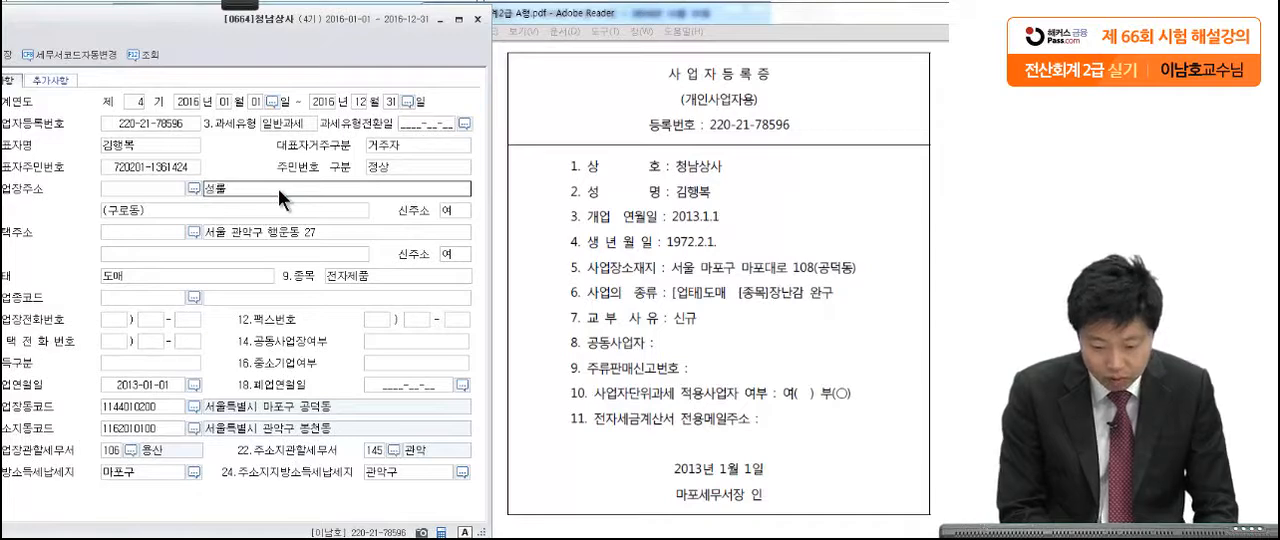
{"action": "type", "text": "울 "}
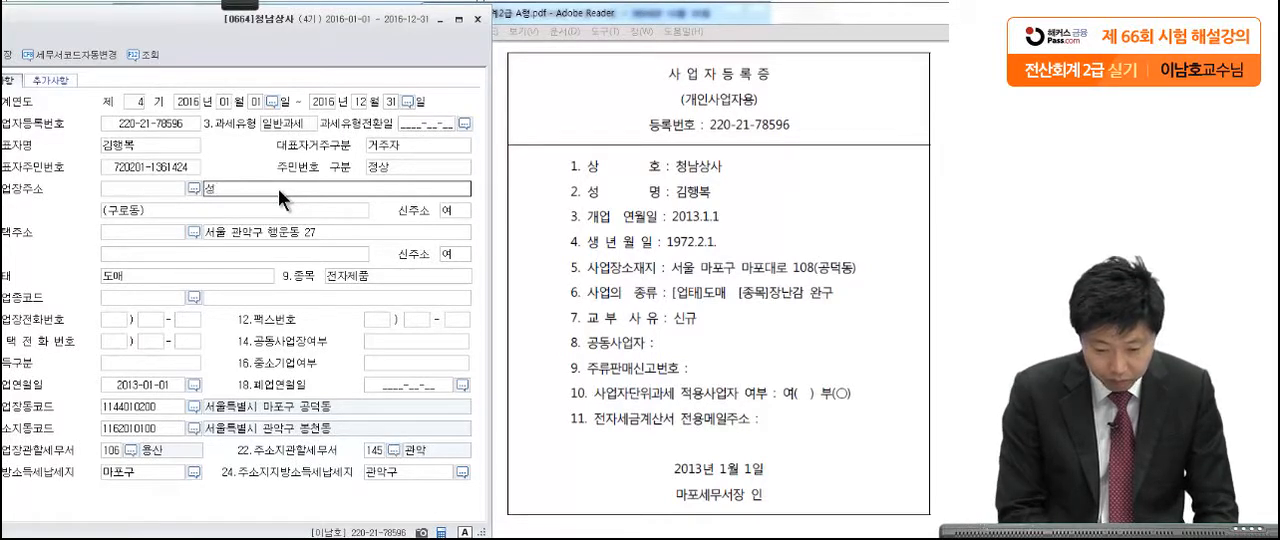
{"action": "type", "text": "마포구 마포대로"}
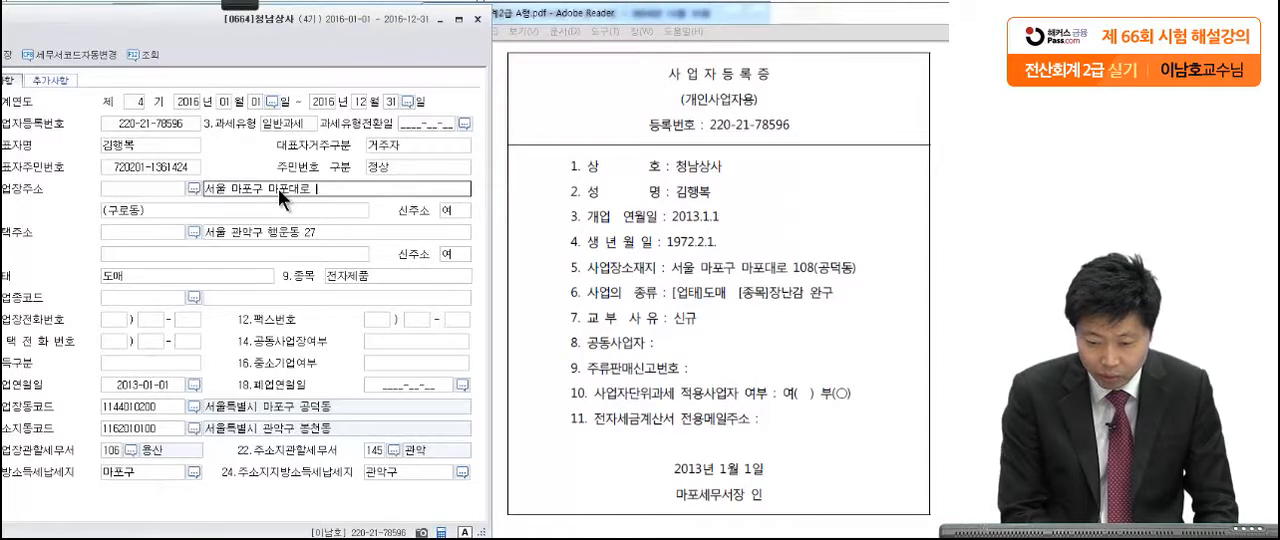
{"action": "type", "text": " 108"}
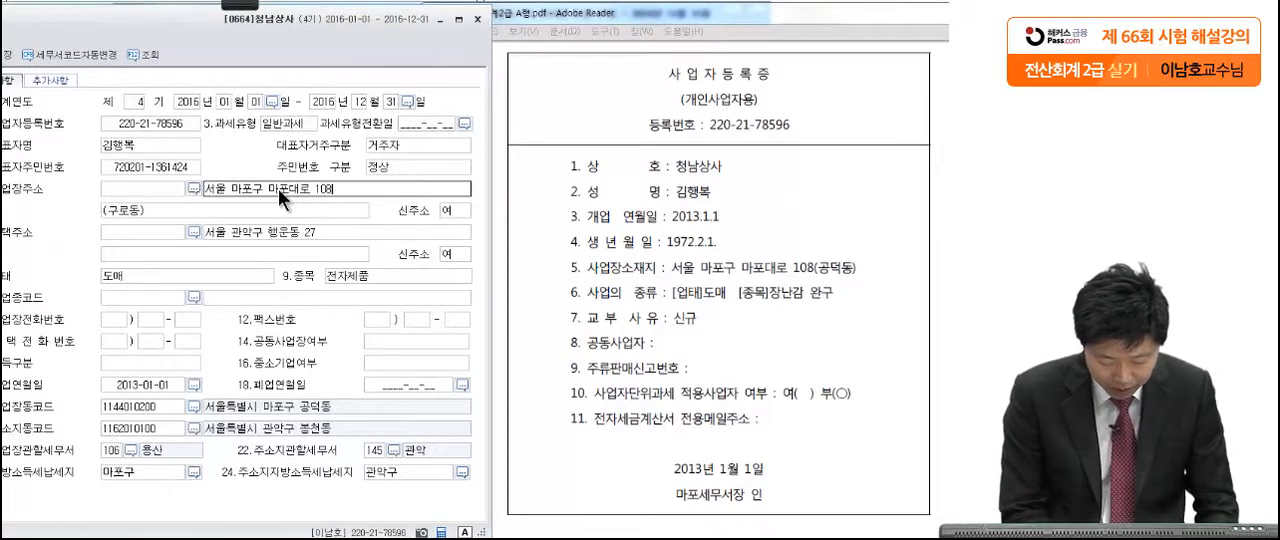
{"action": "type", "text": "(공"}
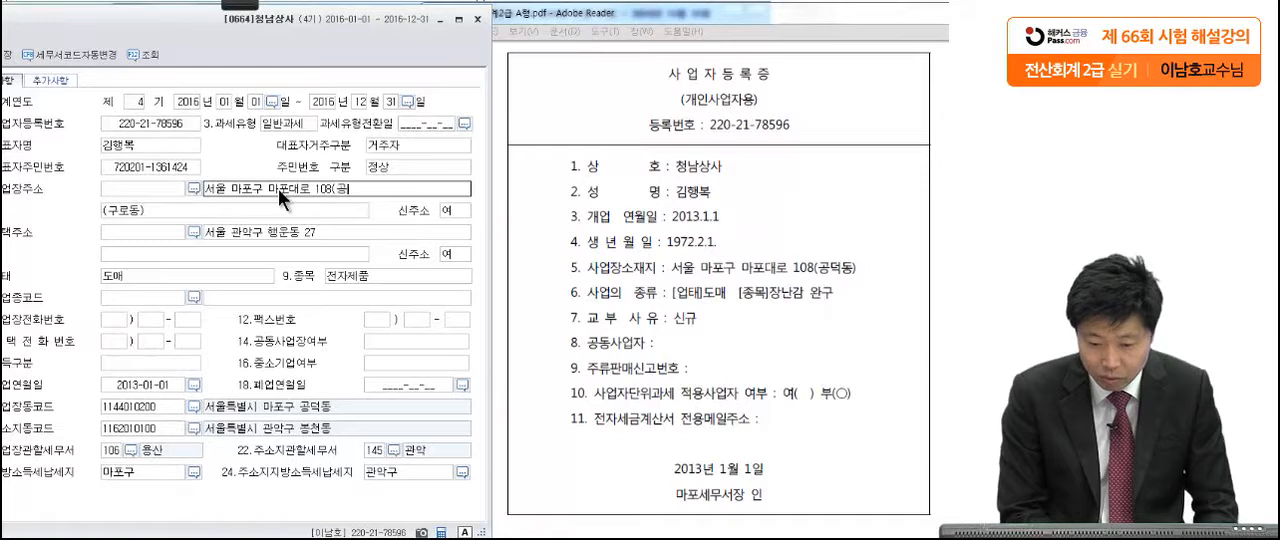
{"action": "type", "text": "ㄷ덕동)"}
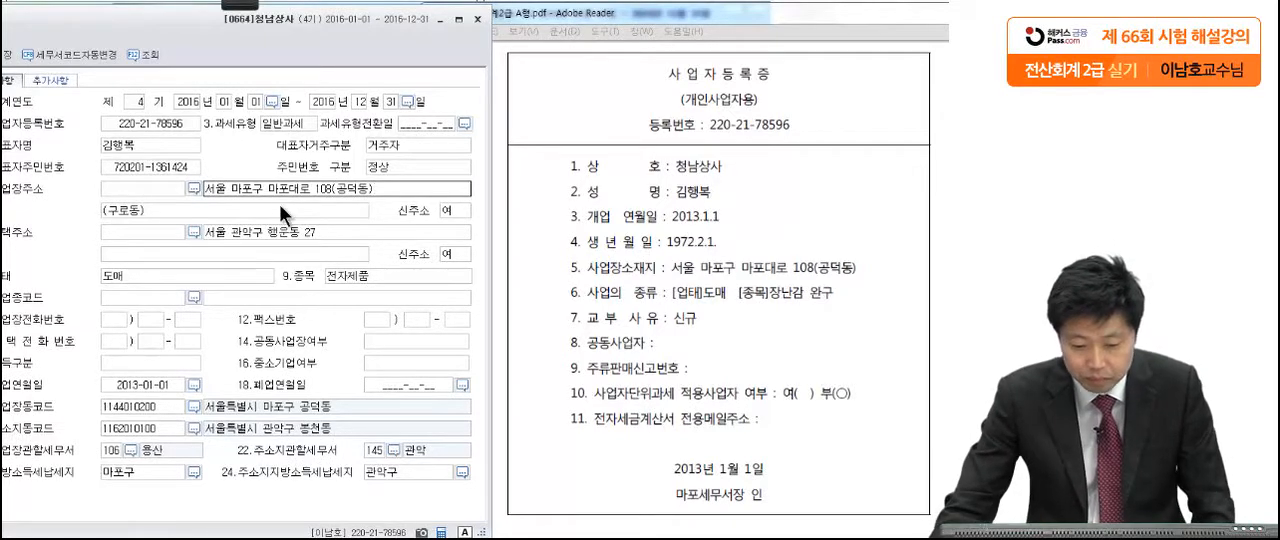
Step: Clear the old district name from the second line of the business address
{"action": "left_click", "coordinate": [278, 207]}
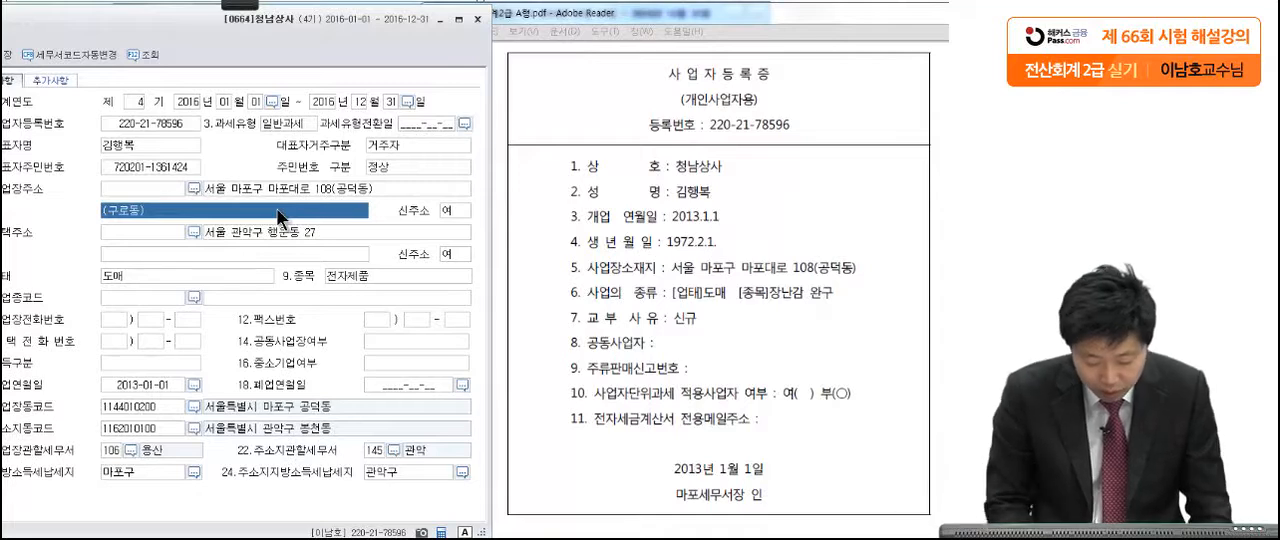
{"action": "left_click", "coordinate": [276, 207]}
{"action": "key", "text": "BackSpace"}
{"action": "key", "text": "BackSpace"}
{"action": "key", "text": "BackSpace"}
{"action": "key", "text": "BackSpace"}
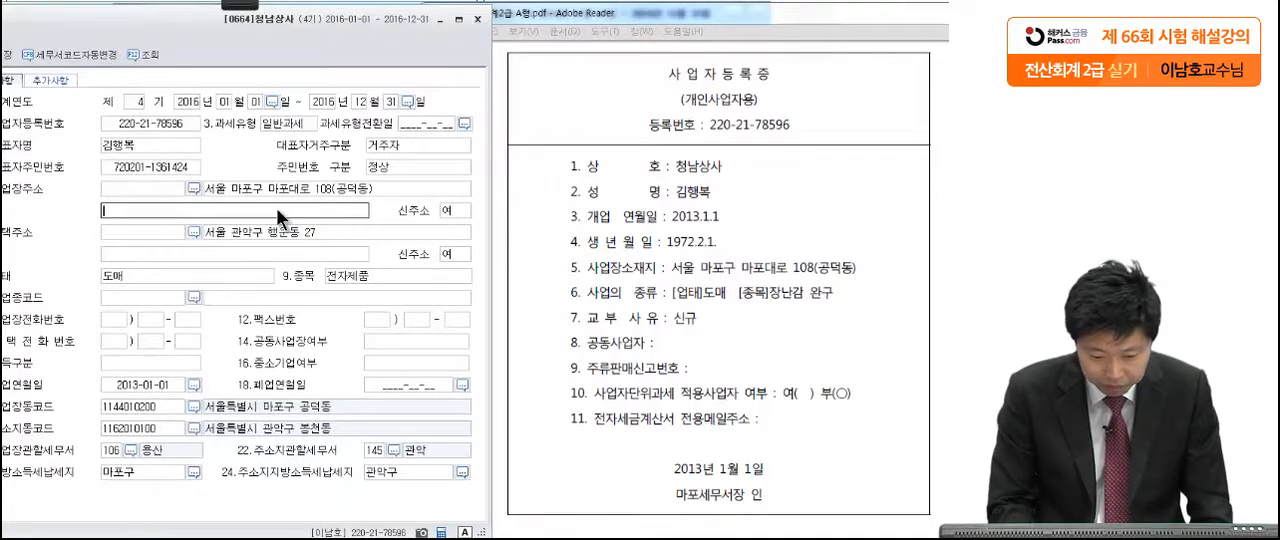
{"action": "key", "text": "Return"}
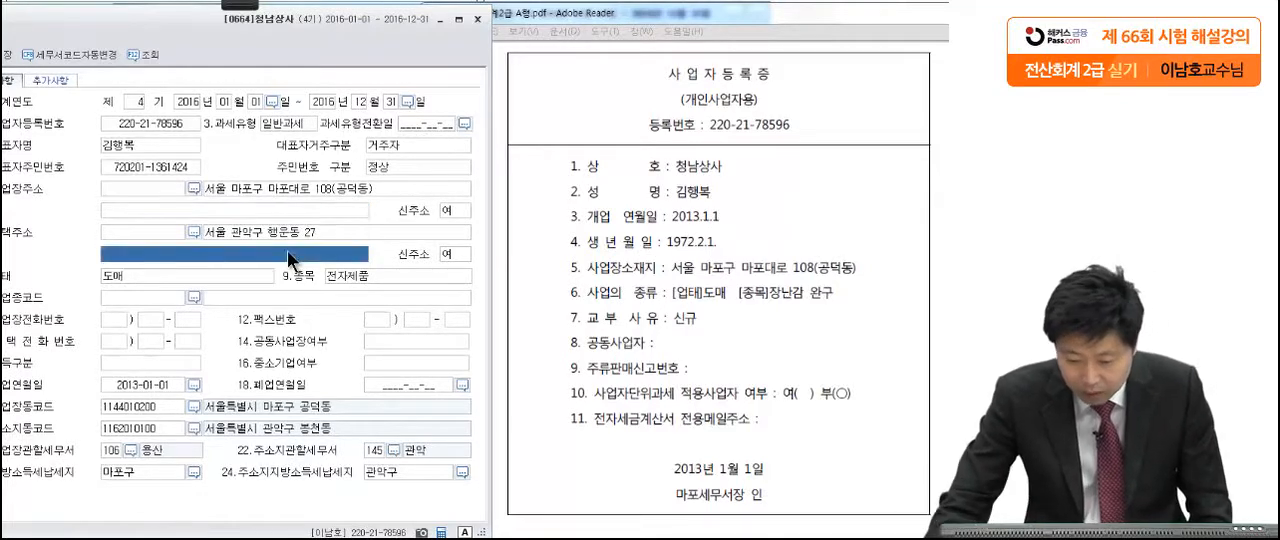
Step: Replace the business item (종목) in the company registration with 장난감 완구, as given on the certificate
{"action": "left_click", "coordinate": [660, 349]}
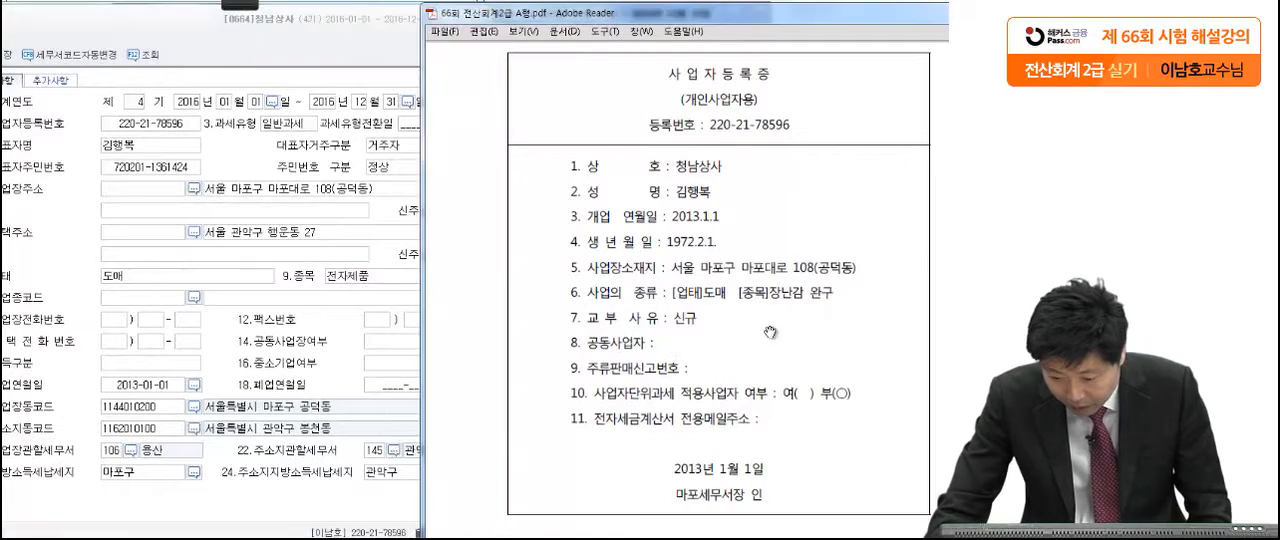
{"action": "left_click", "coordinate": [367, 275]}
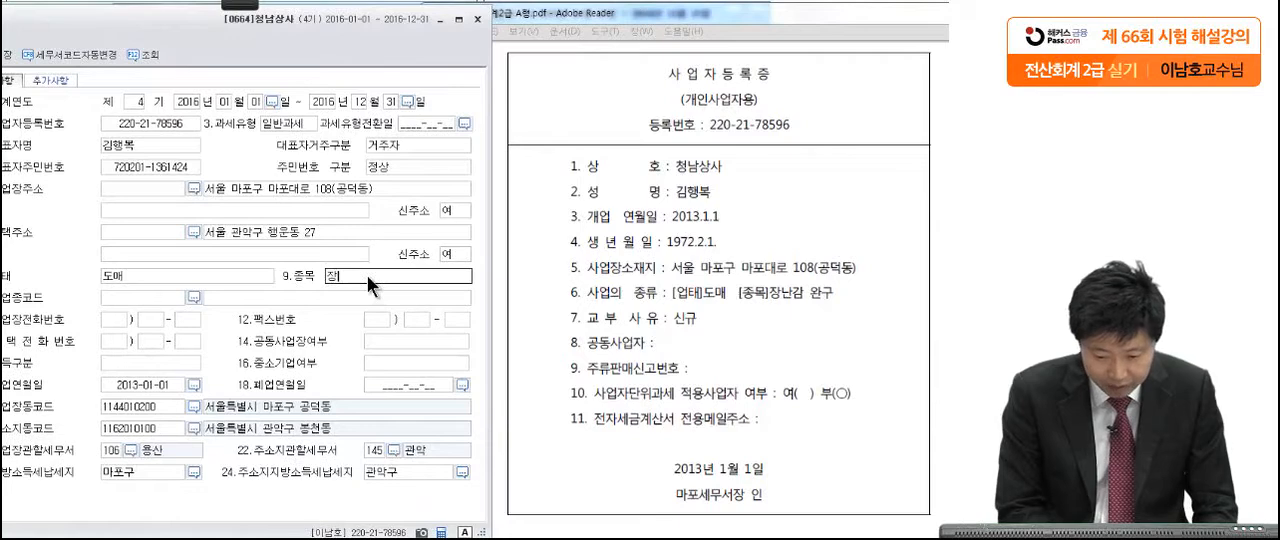
{"action": "type", "text": "장난감 완구"}
{"action": "key", "text": "Return"}
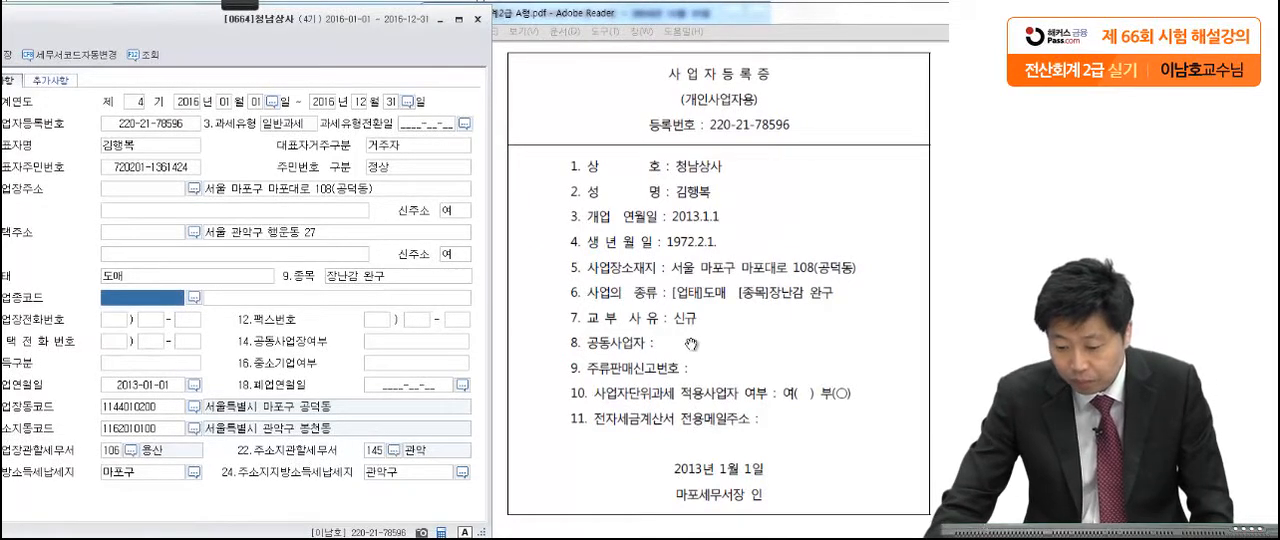
Step: Set the workplace's jurisdictional tax office (사업장관할세무서) to 105 마포 and close the company registration window
{"action": "left_click", "coordinate": [133, 447]}
{"action": "type", "text": "마포"}
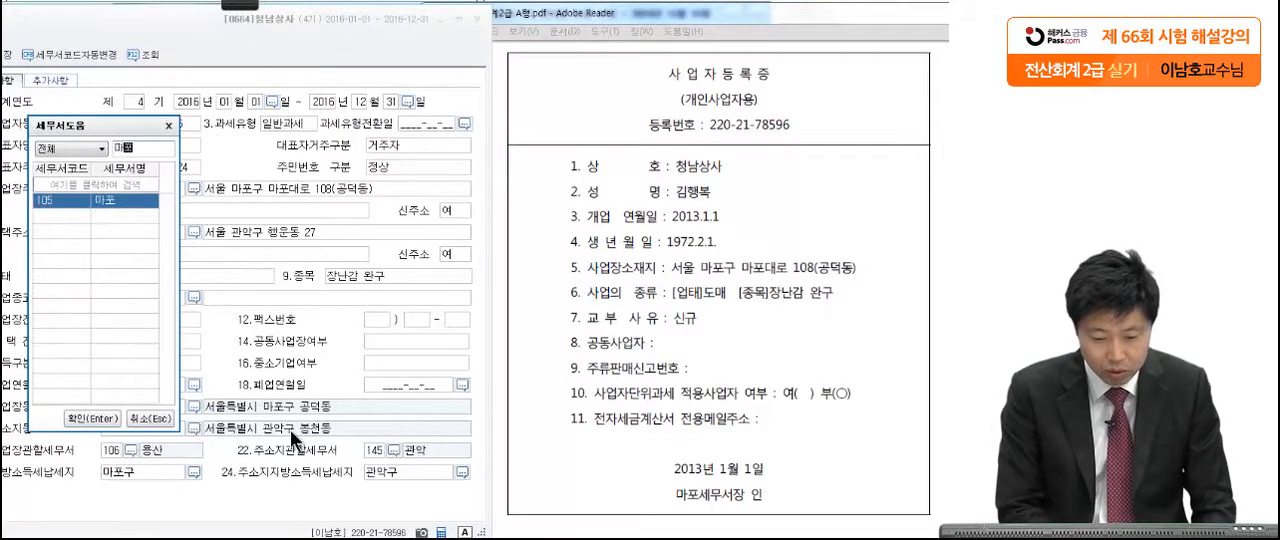
{"action": "key", "text": "Return"}
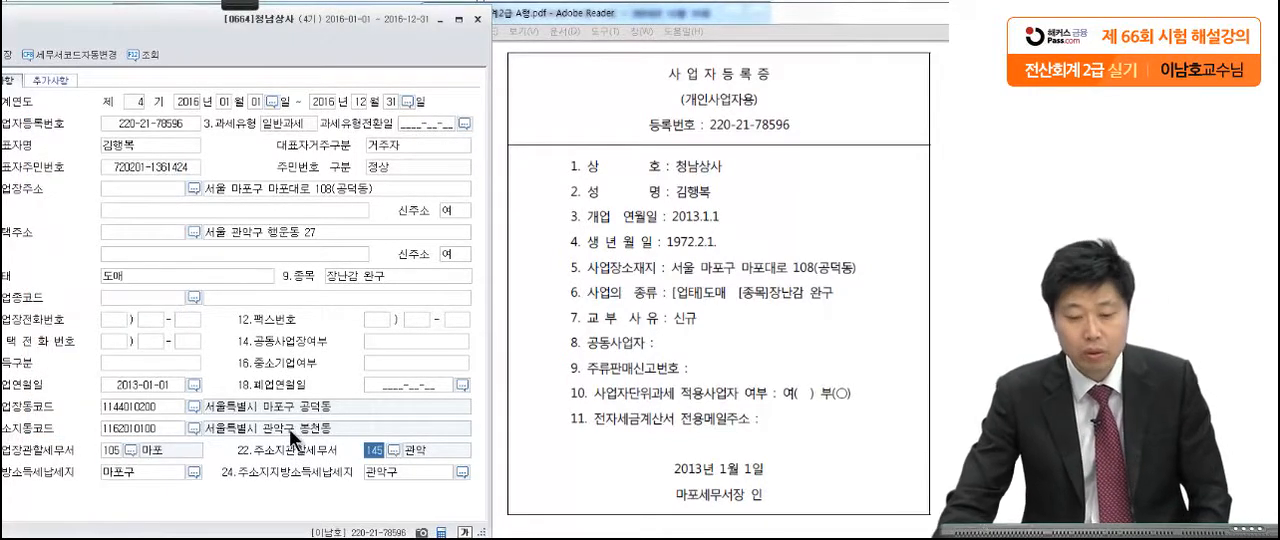
{"action": "left_click_drag", "start_coordinate": [175, 33], "coordinate": [476, 38]}
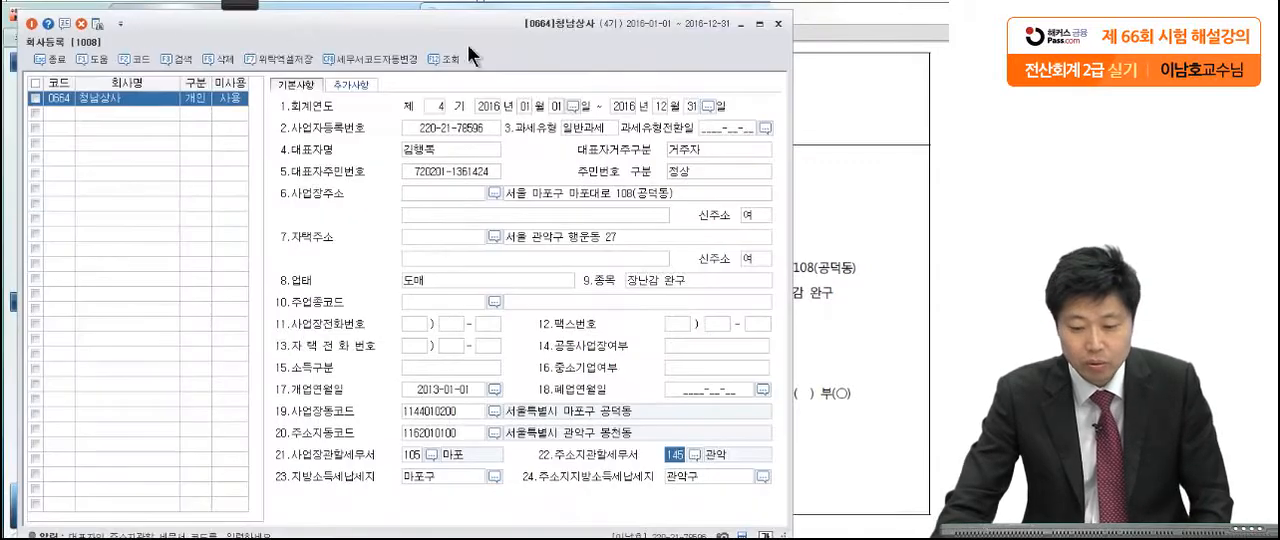
{"action": "left_click", "coordinate": [777, 23]}
Step: Go to 문제2 in the exam PDF and review its instructions for correcting the prior-period income statement
{"action": "scroll", "coordinate": [730, 386], "scroll_direction": "down", "scroll_amount": 10}
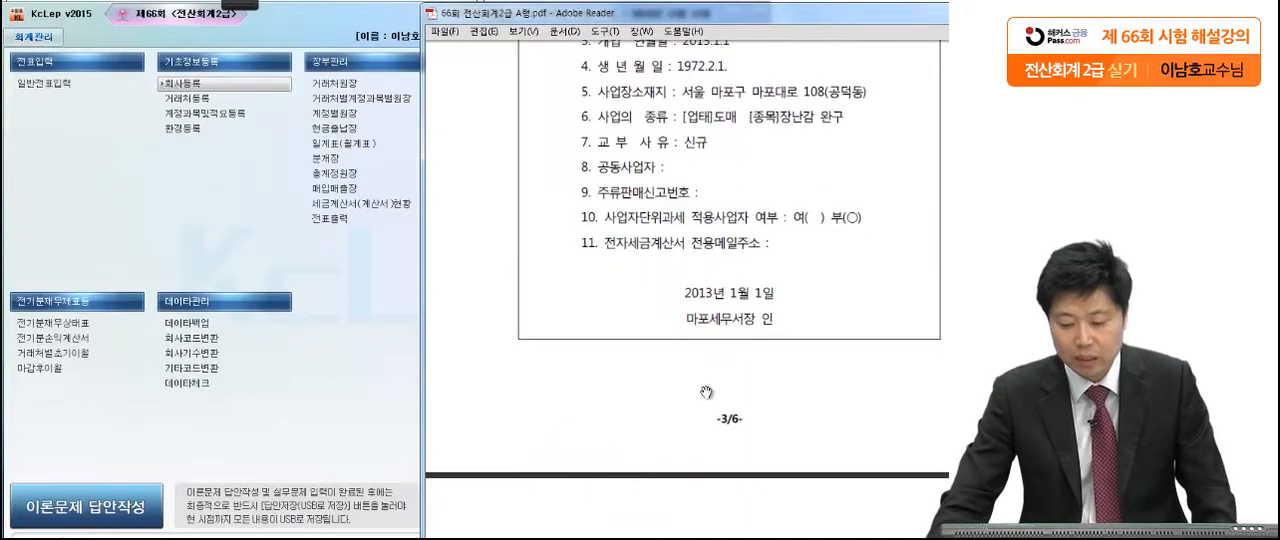
{"action": "left_click_drag", "start_coordinate": [675, 215], "coordinate": [660, 39]}
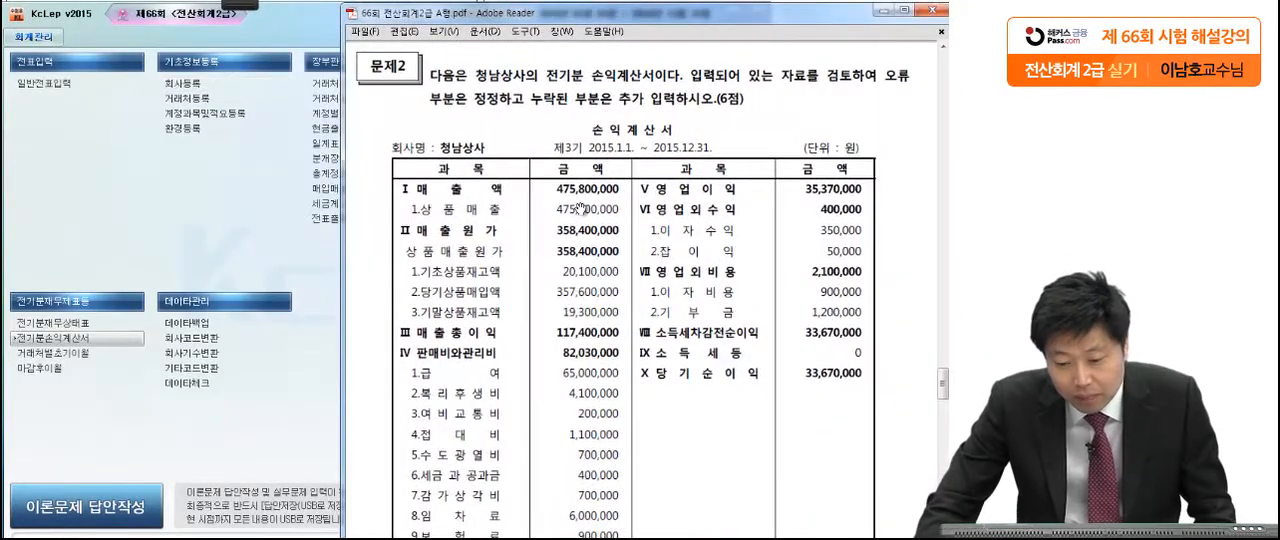
{"action": "mouse_move", "coordinate": [239, 7]}
{"action": "left_click", "coordinate": [30, 24]}
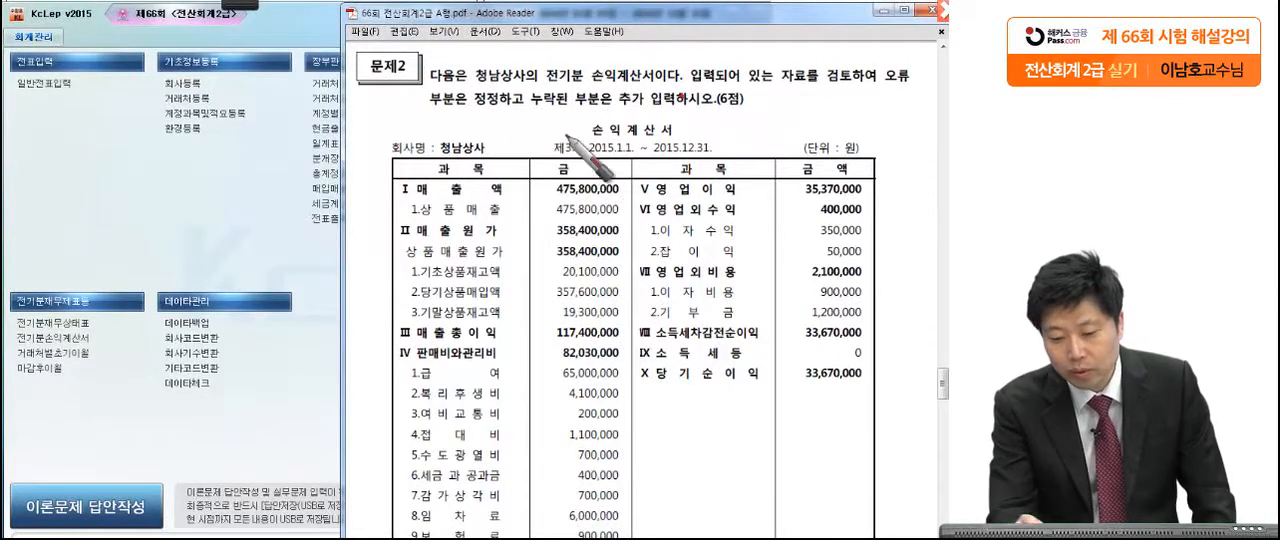
{"action": "left_click_drag", "start_coordinate": [522, 120], "coordinate": [527, 124]}
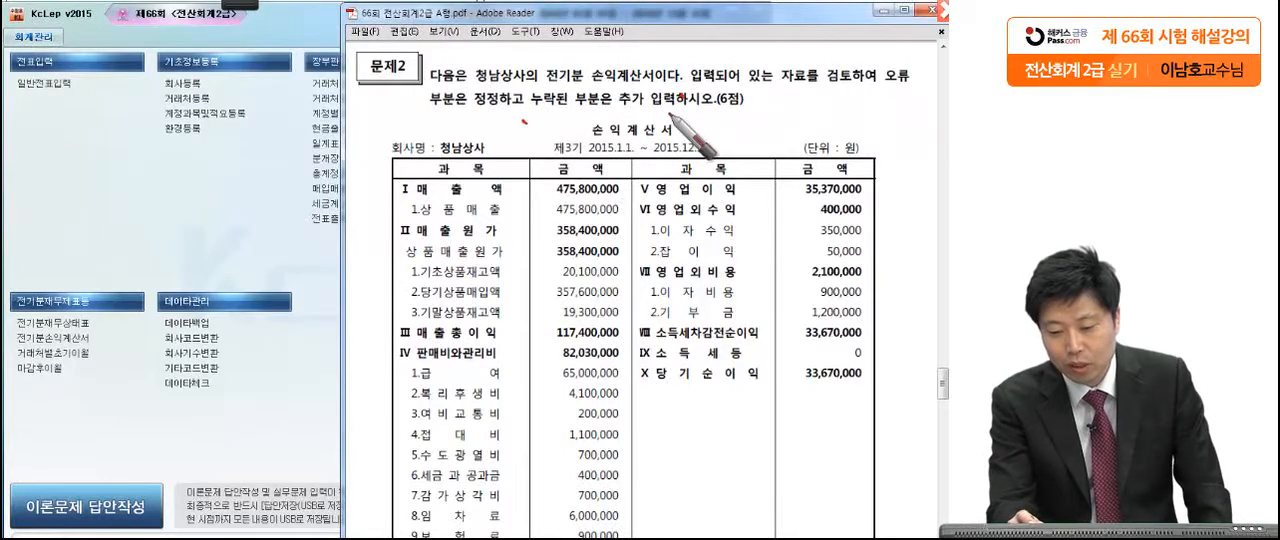
{"action": "left_click_drag", "start_coordinate": [755, 112], "coordinate": [750, 115]}
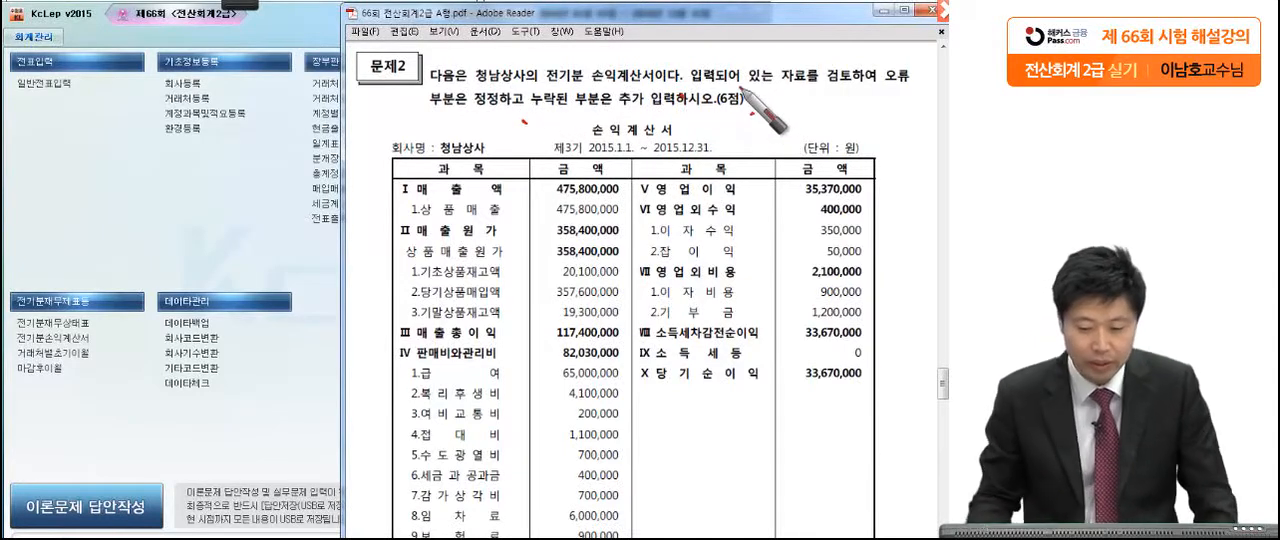
{"action": "key", "text": "Escape"}
Step: Open 전기분손익계산서 and check the 상품매출 amount and the 상품매출원가 breakdown against the exam's income statement
{"action": "left_click", "coordinate": [74, 339]}
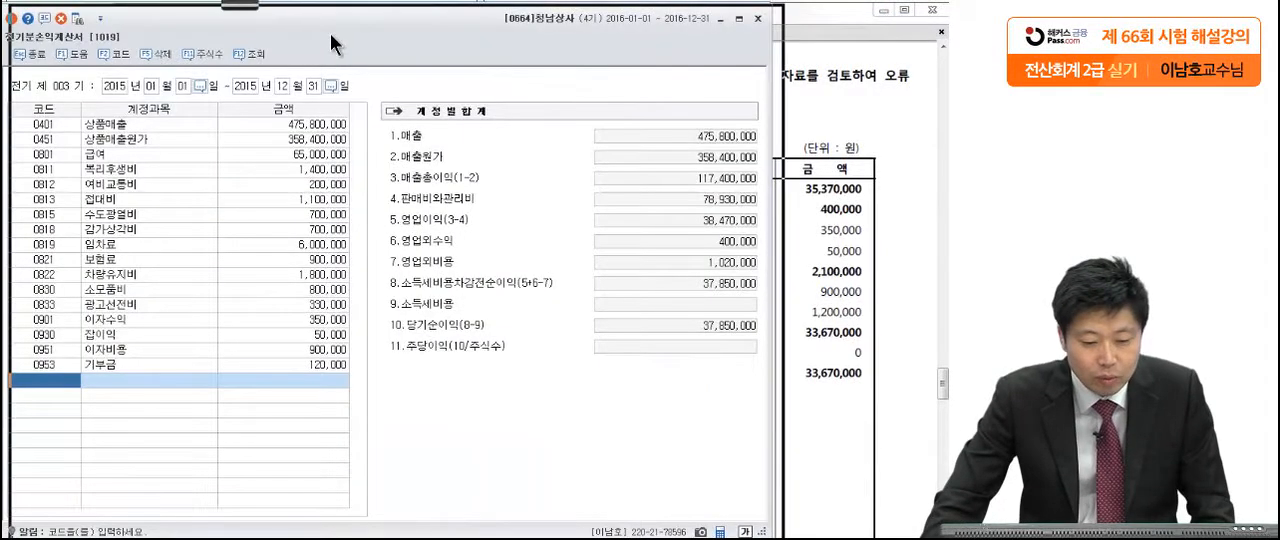
{"action": "left_click", "coordinate": [341, 122]}
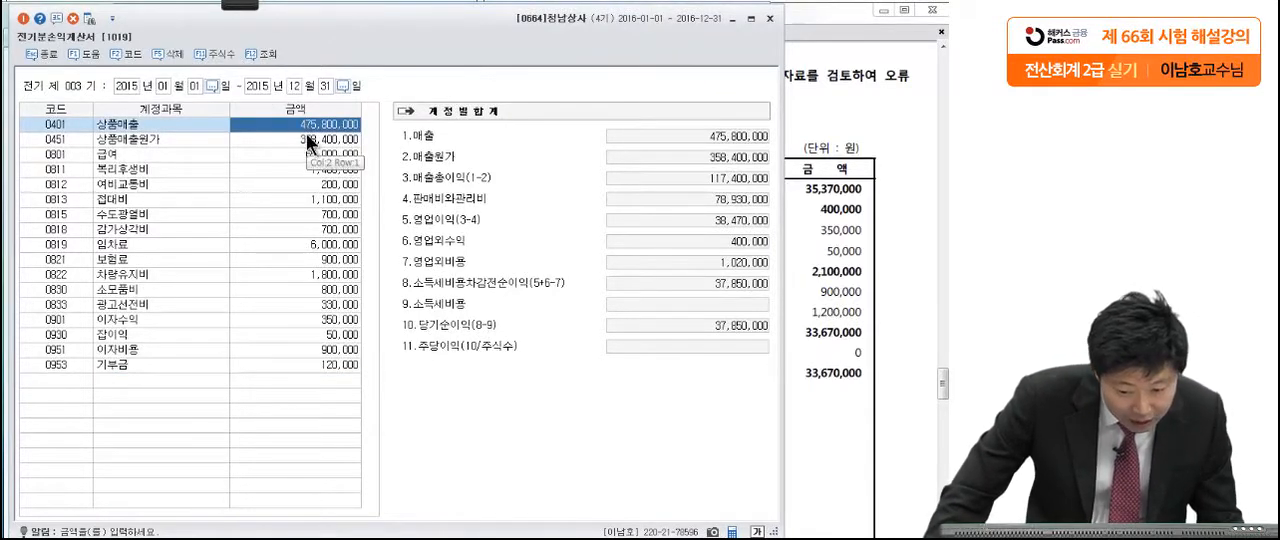
{"action": "left_click", "coordinate": [815, 173]}
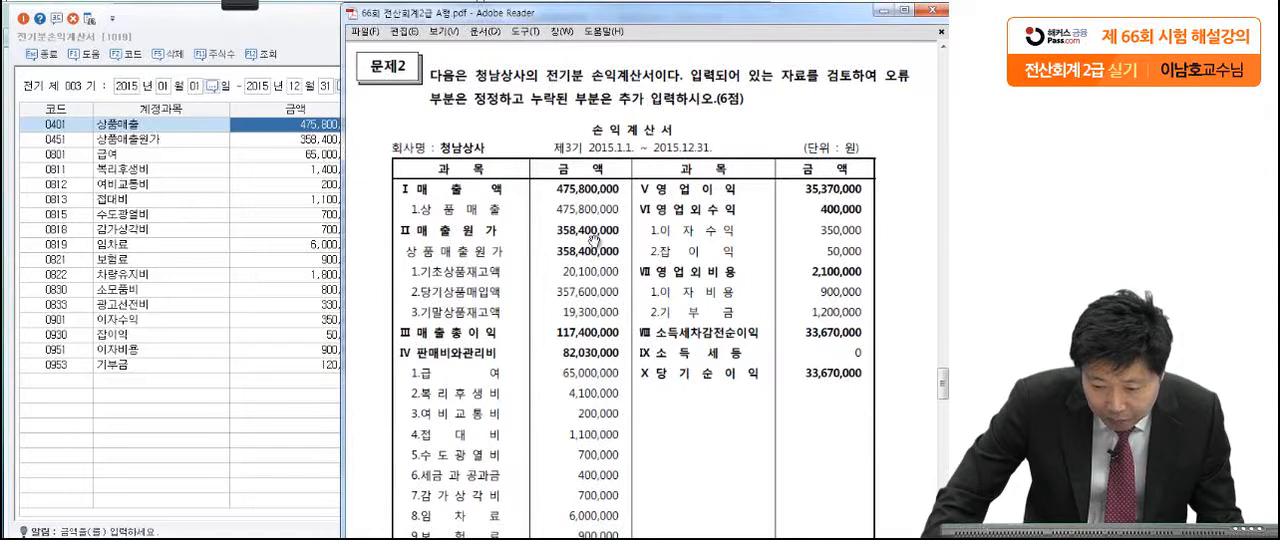
{"action": "left_click", "coordinate": [303, 138]}
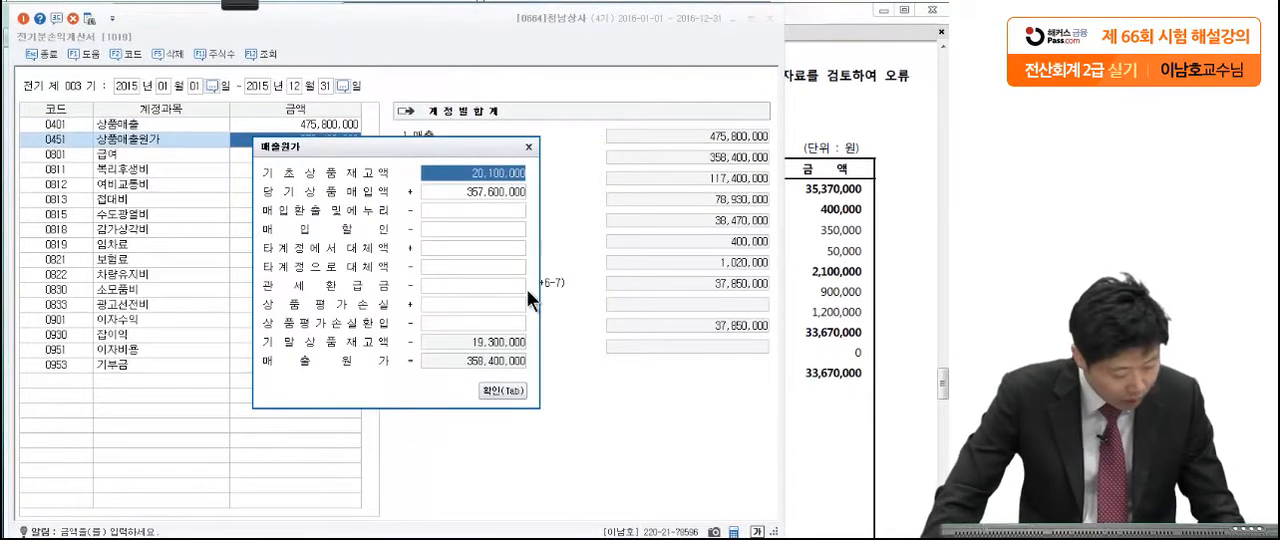
{"action": "left_click", "coordinate": [484, 190]}
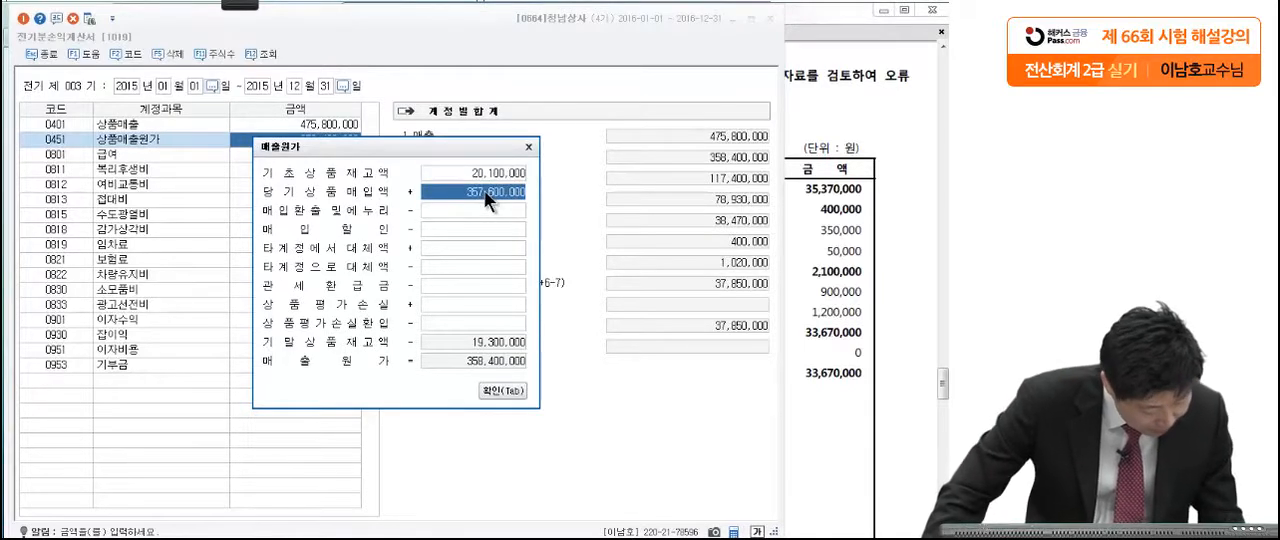
{"action": "left_click", "coordinate": [501, 391]}
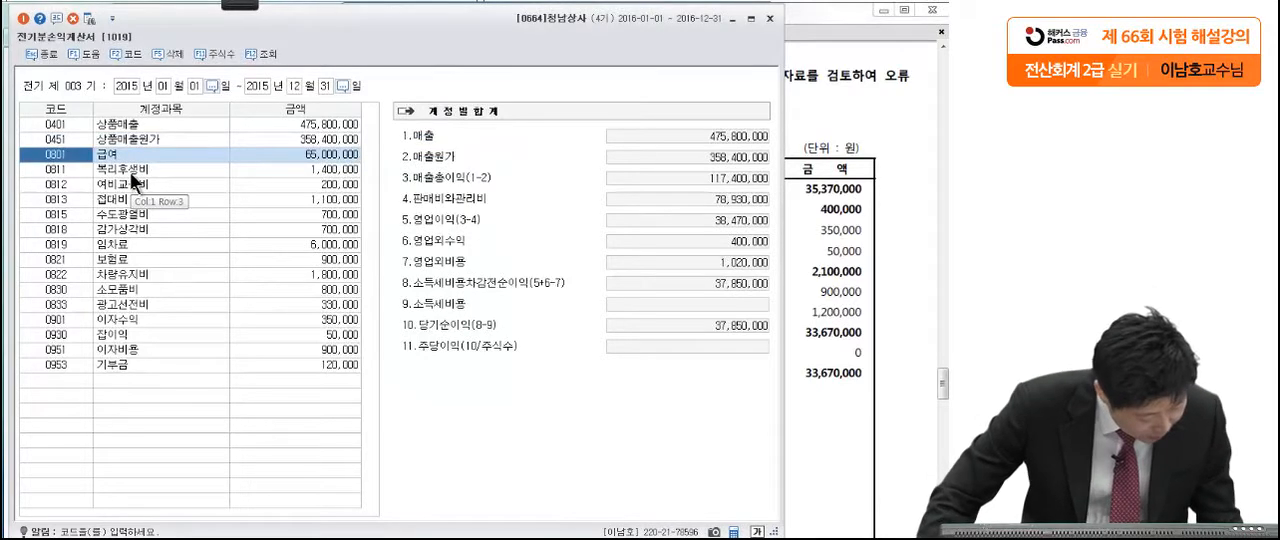
Step: Check 복리후생비 against the exam's income statement and set its amount to 4,100,000
{"action": "left_click", "coordinate": [325, 177]}
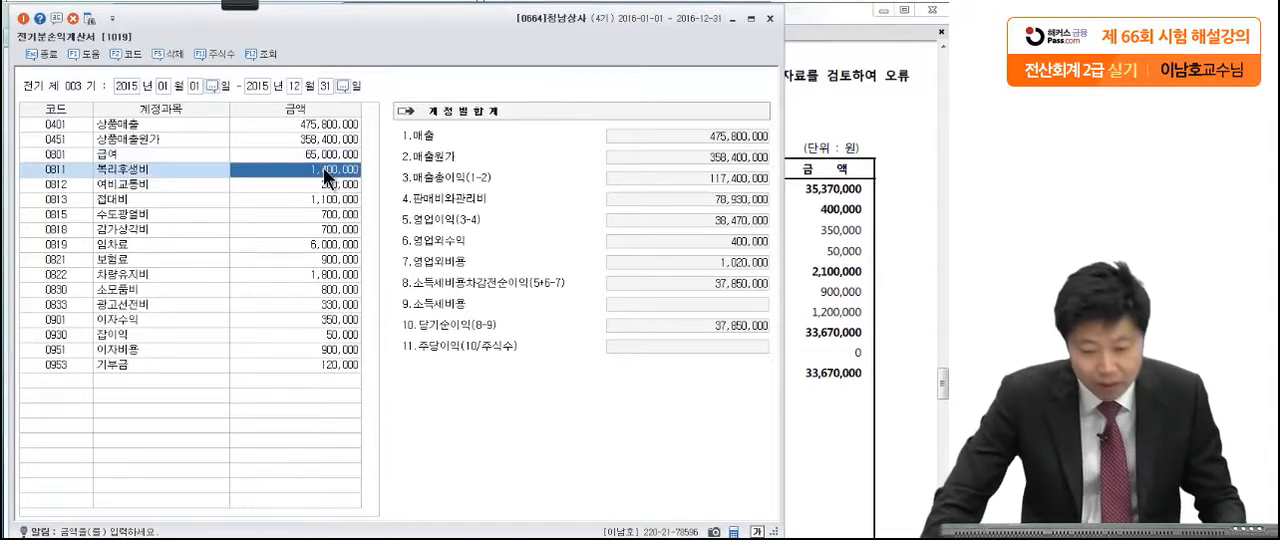
{"action": "left_click", "coordinate": [868, 218]}
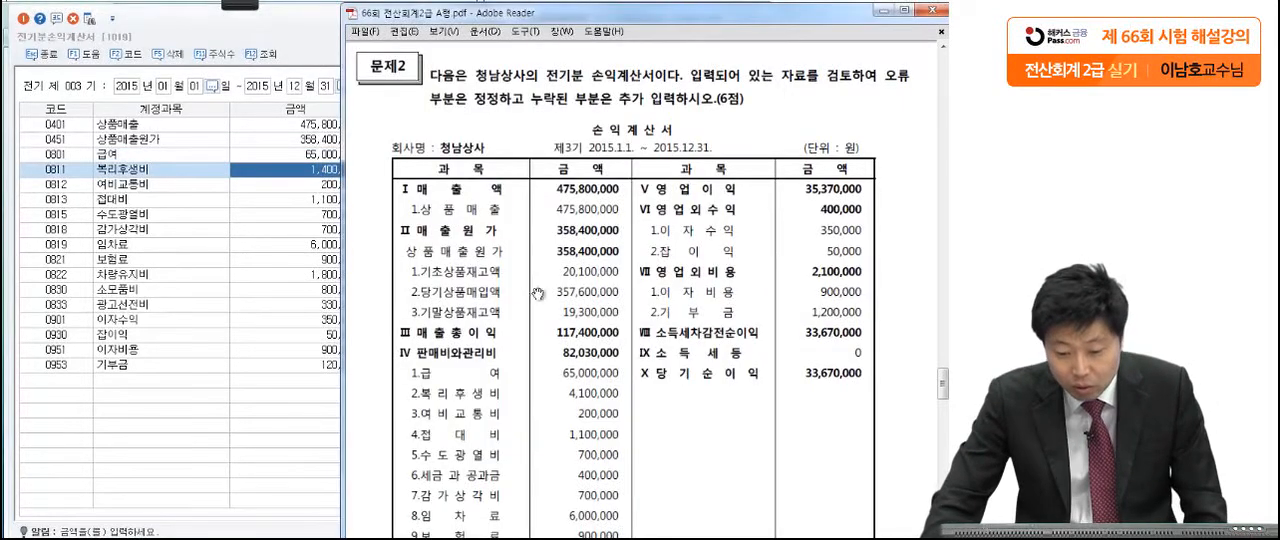
{"action": "left_click", "coordinate": [296, 173]}
{"action": "type", "text": "4,10"}
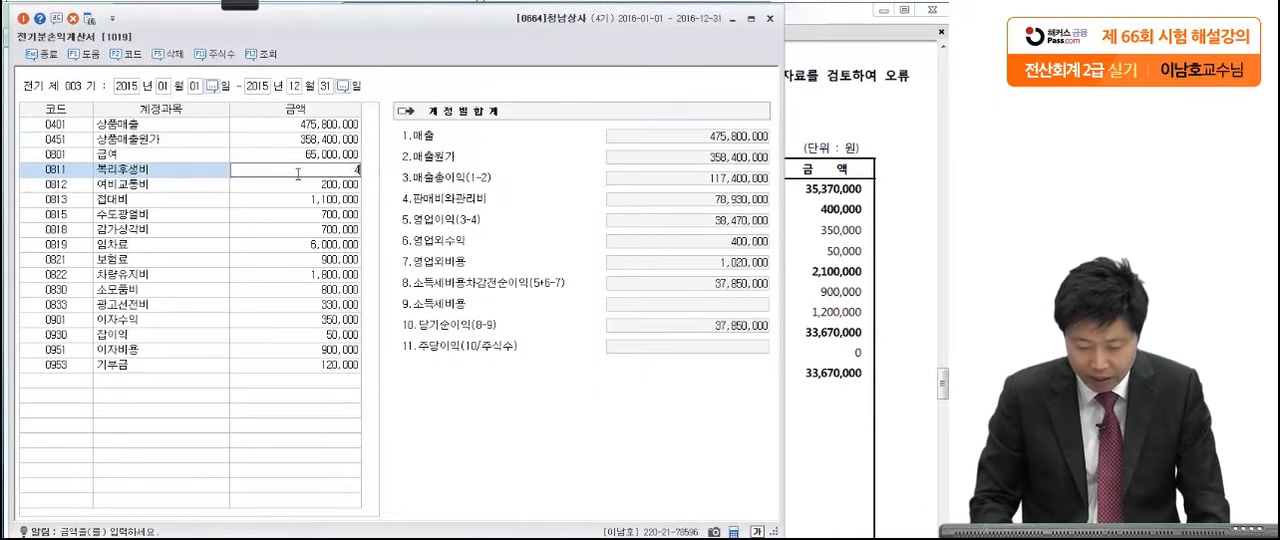
{"action": "type", "text": "0,000"}
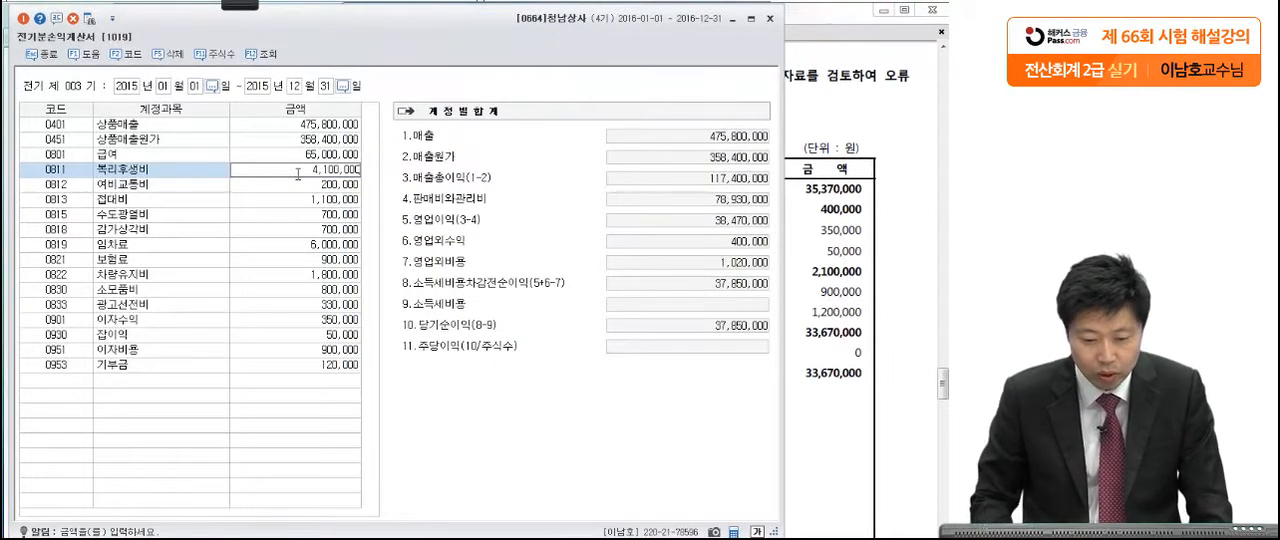
{"action": "key", "text": "Return"}
Step: Compare the remaining expenses with the exam statement and add the missing 세금과공과 account (0817) with an amount of 400,000
{"action": "left_click", "coordinate": [864, 291]}
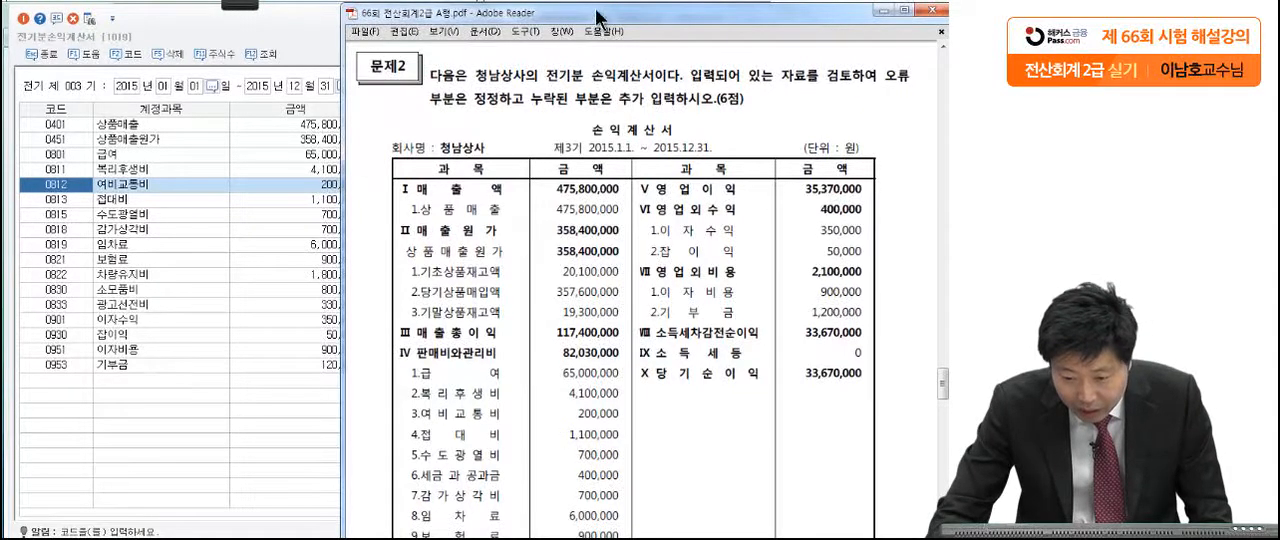
{"action": "left_click_drag", "start_coordinate": [595, 22], "coordinate": [640, 24]}
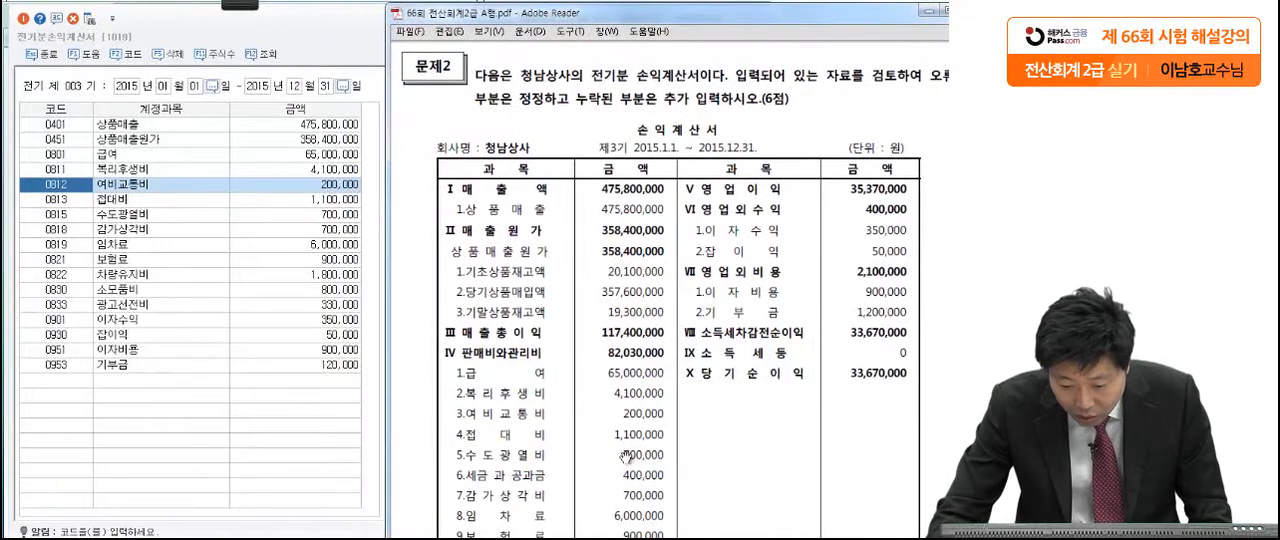
{"action": "scroll", "coordinate": [624, 428], "scroll_direction": "down", "scroll_amount": 1}
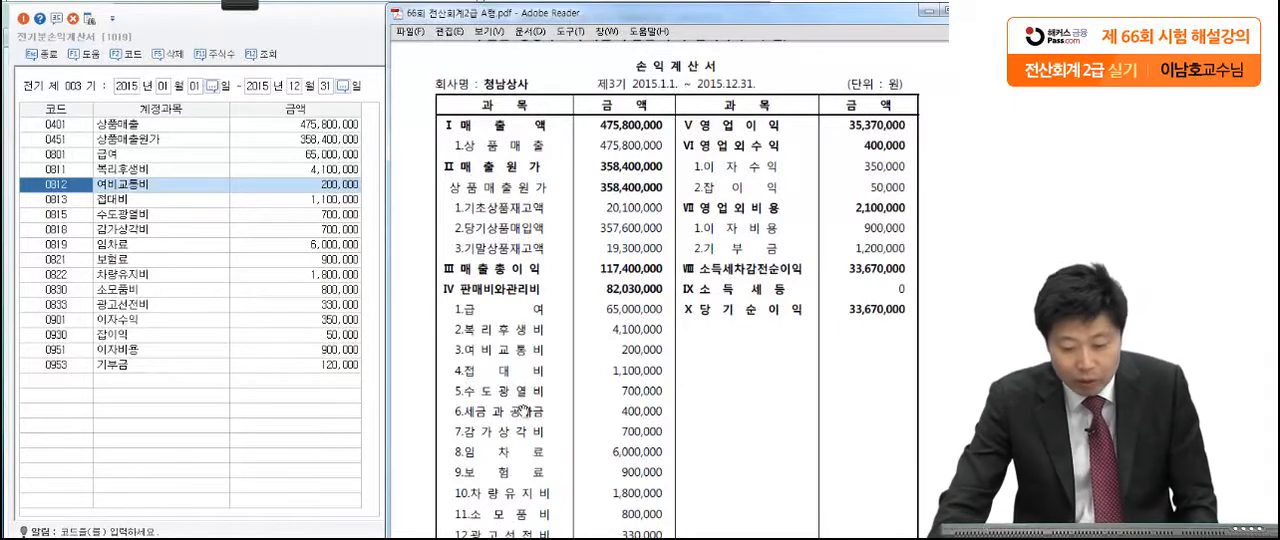
{"action": "left_click", "coordinate": [89, 380]}
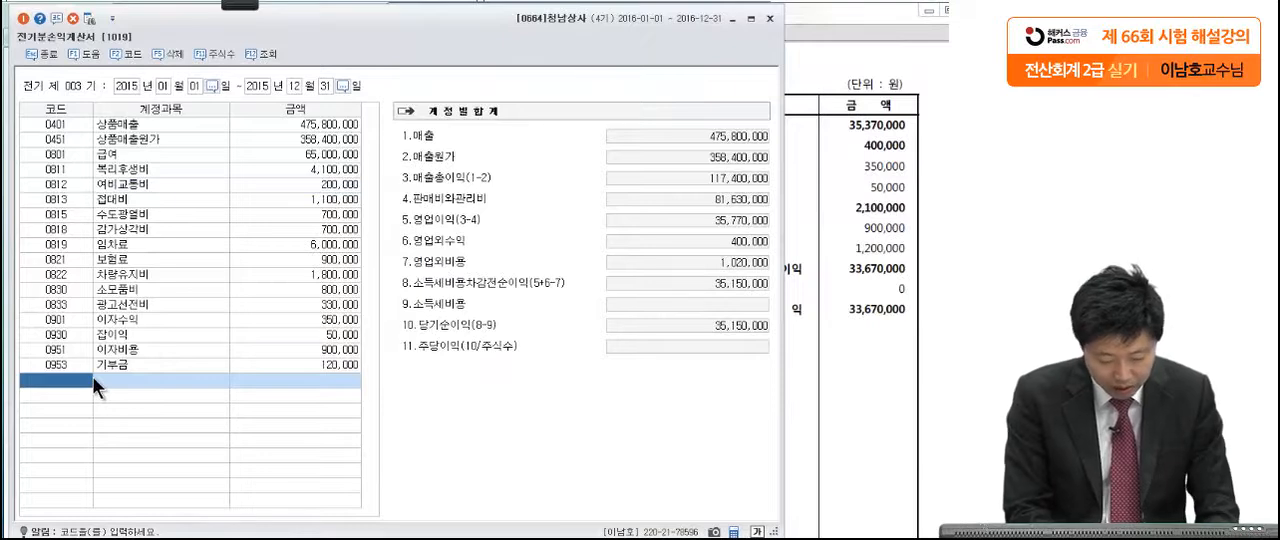
{"action": "type", "text": "세금과"}
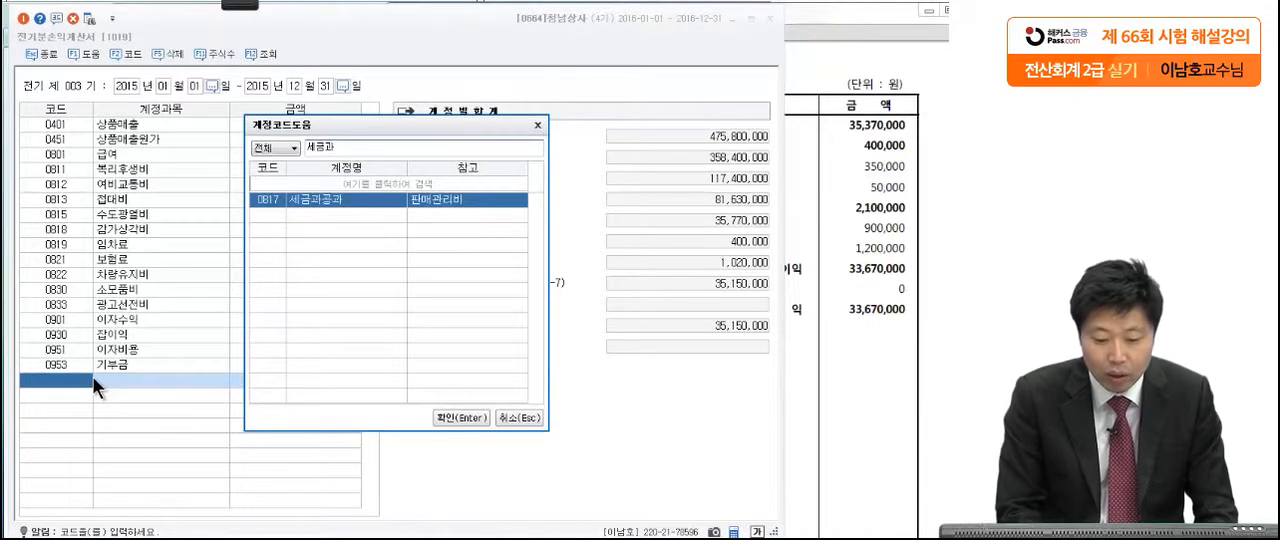
{"action": "key", "text": "Return"}
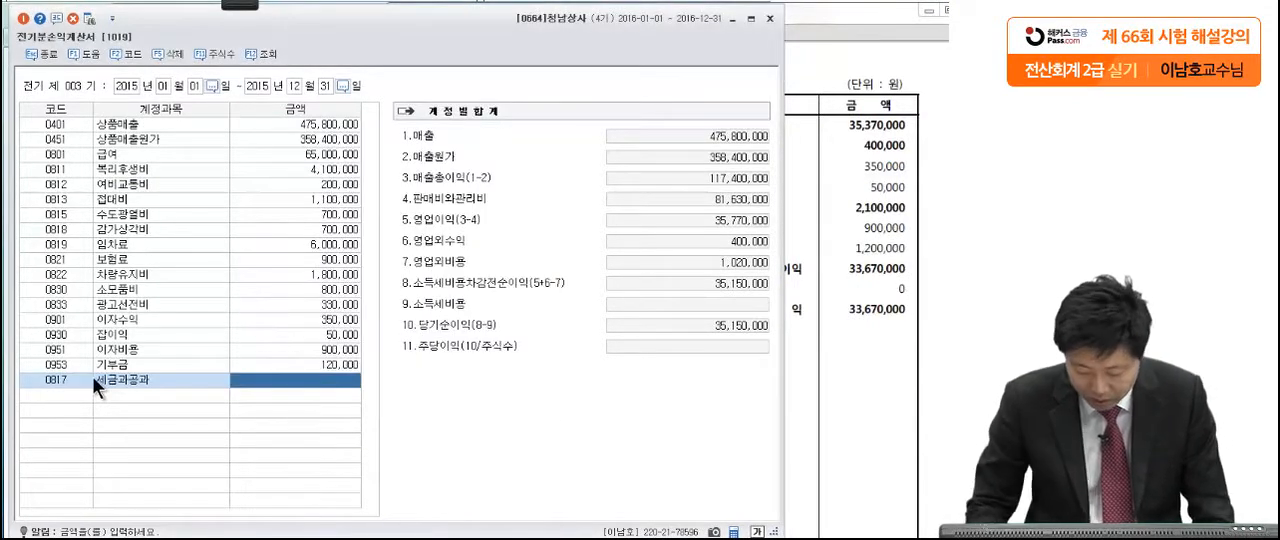
{"action": "type", "text": "4000000"}
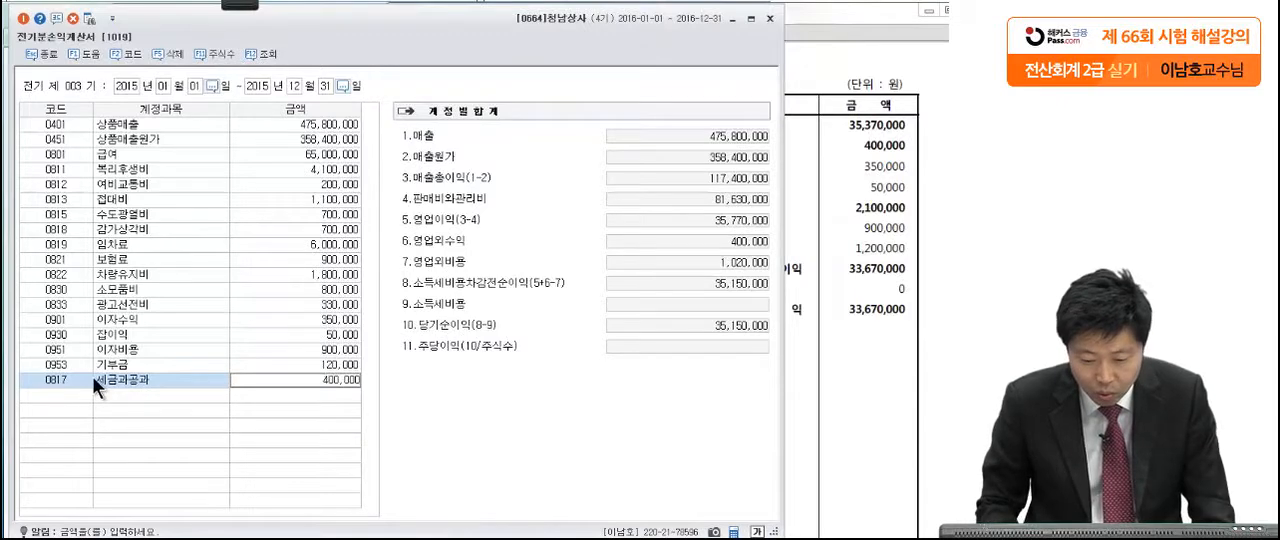
{"action": "key", "text": "Return"}
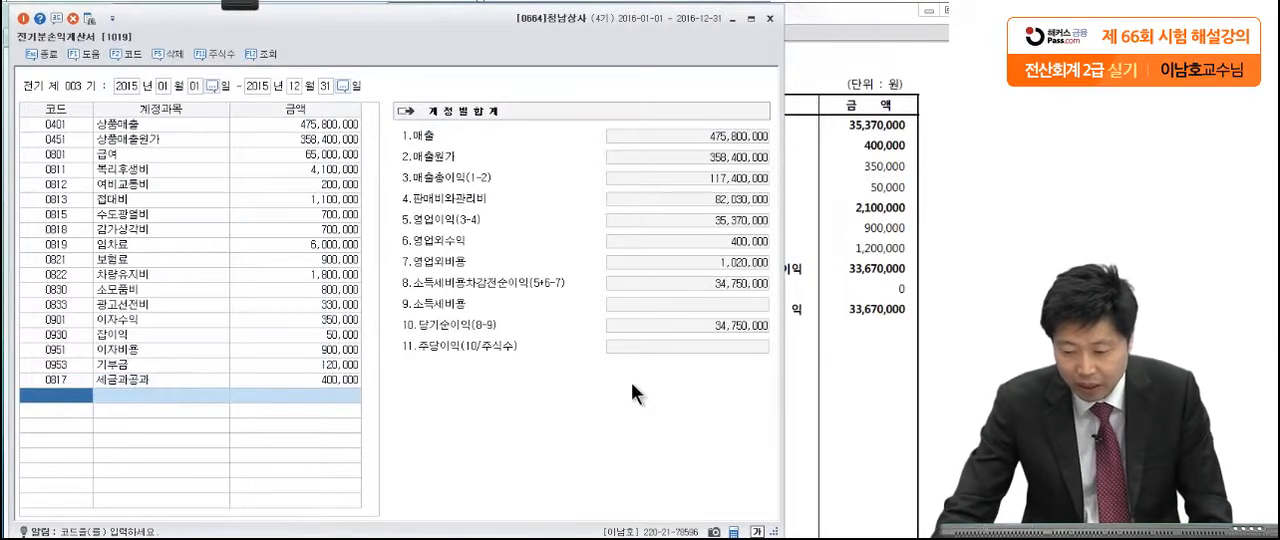
Step: Set the 기부금 amount to 1,200,000 and compare the resulting net income with the exam's income statement
{"action": "left_click", "coordinate": [805, 368]}
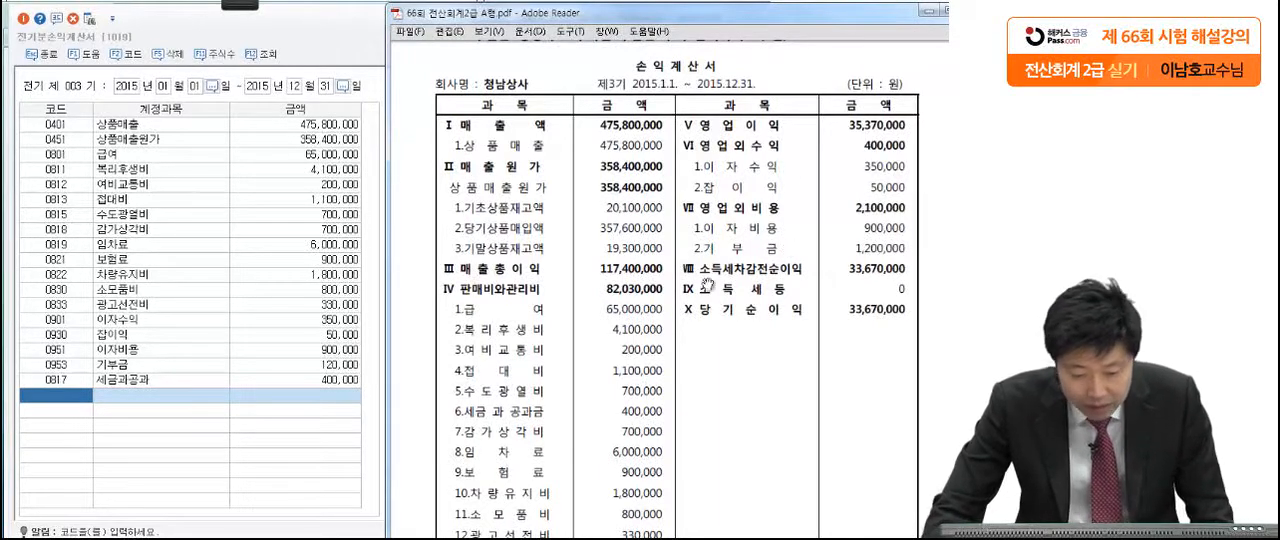
{"action": "left_click", "coordinate": [339, 366]}
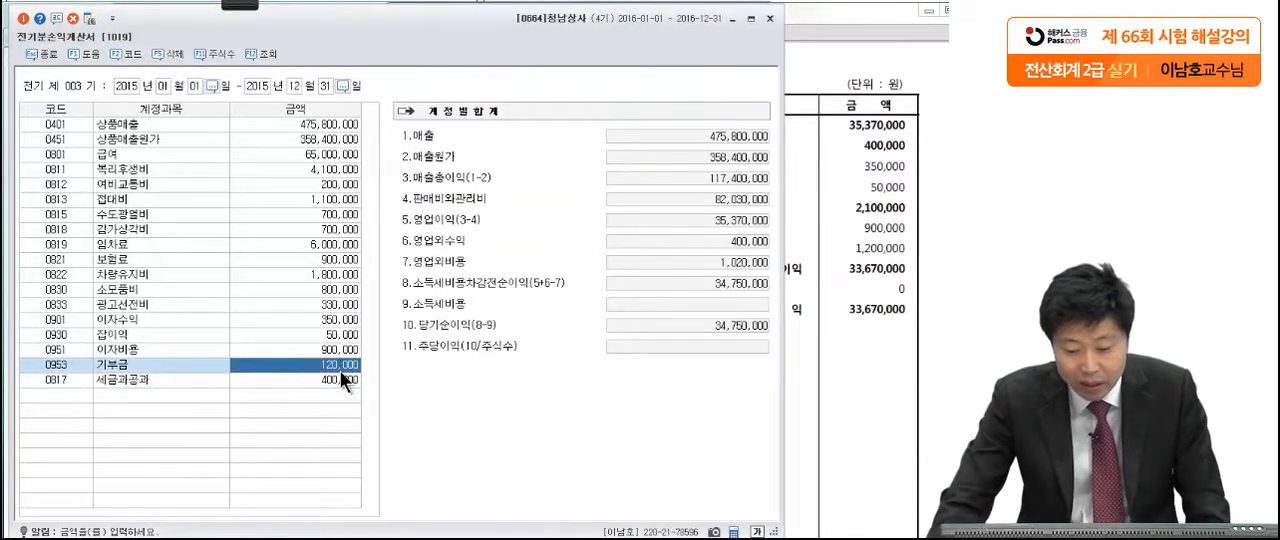
{"action": "key", "text": "Delete"}
{"action": "type", "text": "1,200,000"}
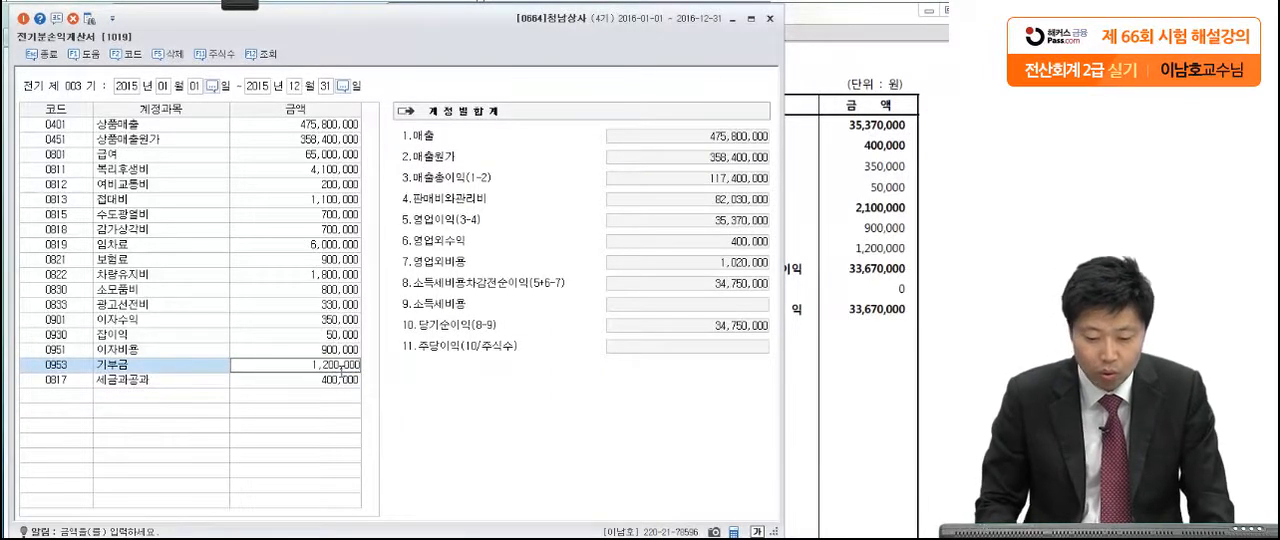
{"action": "key", "text": "Return"}
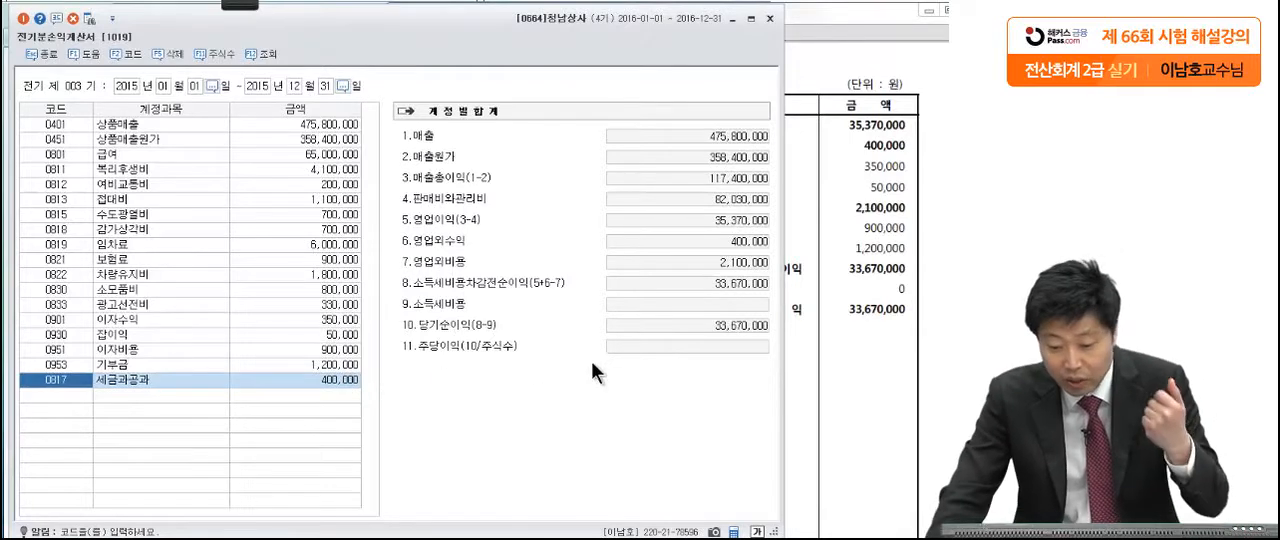
{"action": "left_click", "coordinate": [842, 358]}
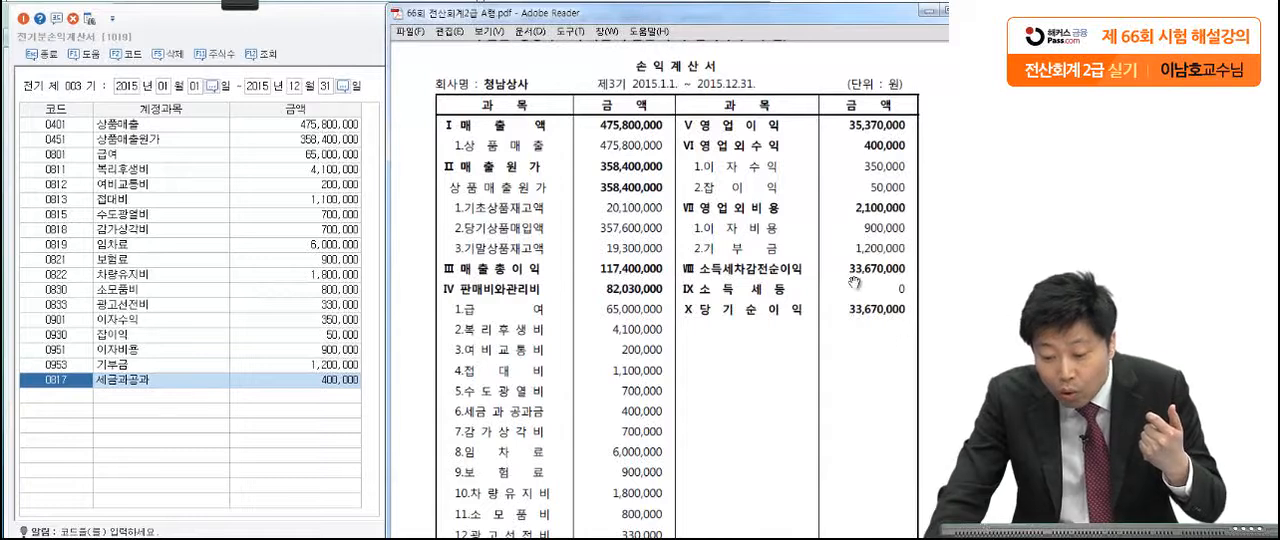
{"action": "left_click", "coordinate": [376, 363]}
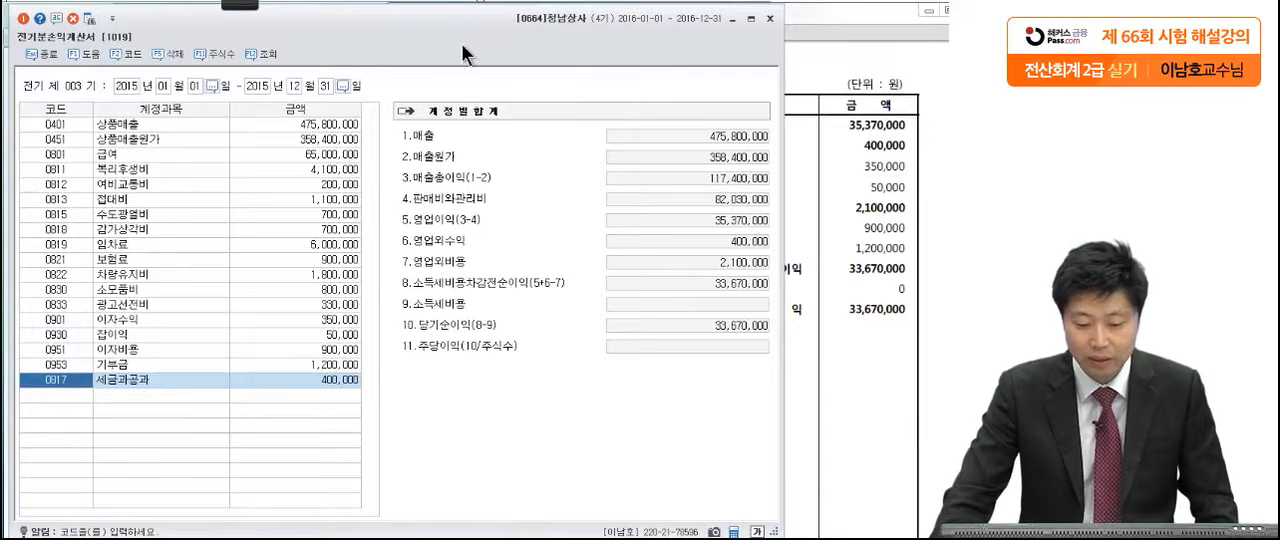
Step: Close 전기분손익계산서 and show all of 문제3 in the exam PDF, with its window shifted fully into view
{"action": "left_click", "coordinate": [769, 20]}
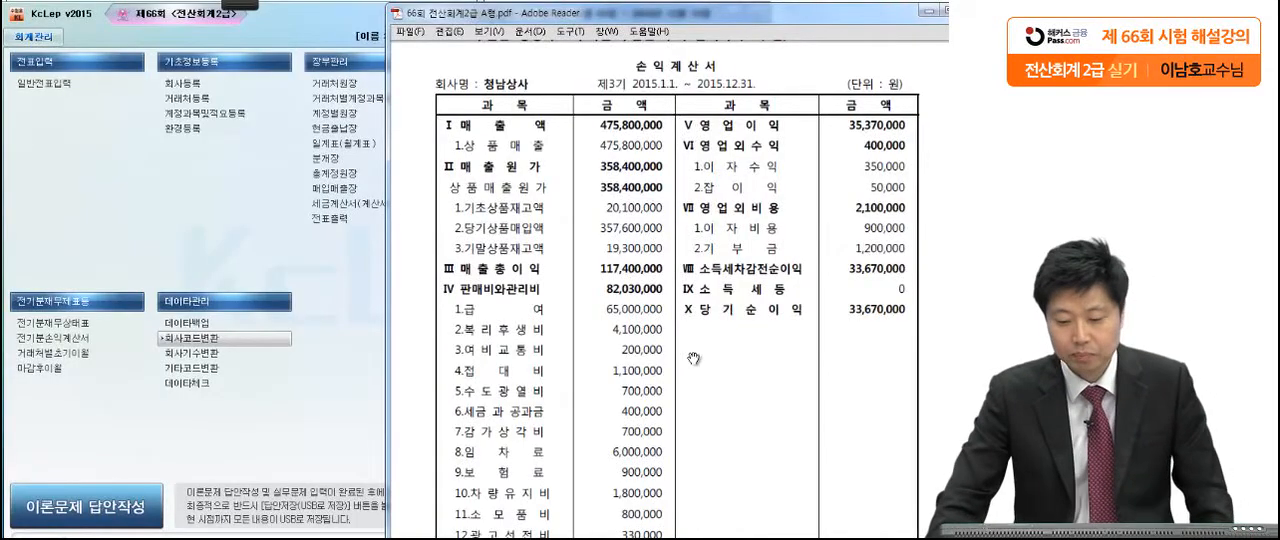
{"action": "scroll", "coordinate": [659, 258], "scroll_direction": "down", "scroll_amount": 5}
{"action": "scroll", "coordinate": [659, 258], "scroll_direction": "down", "scroll_amount": 5}
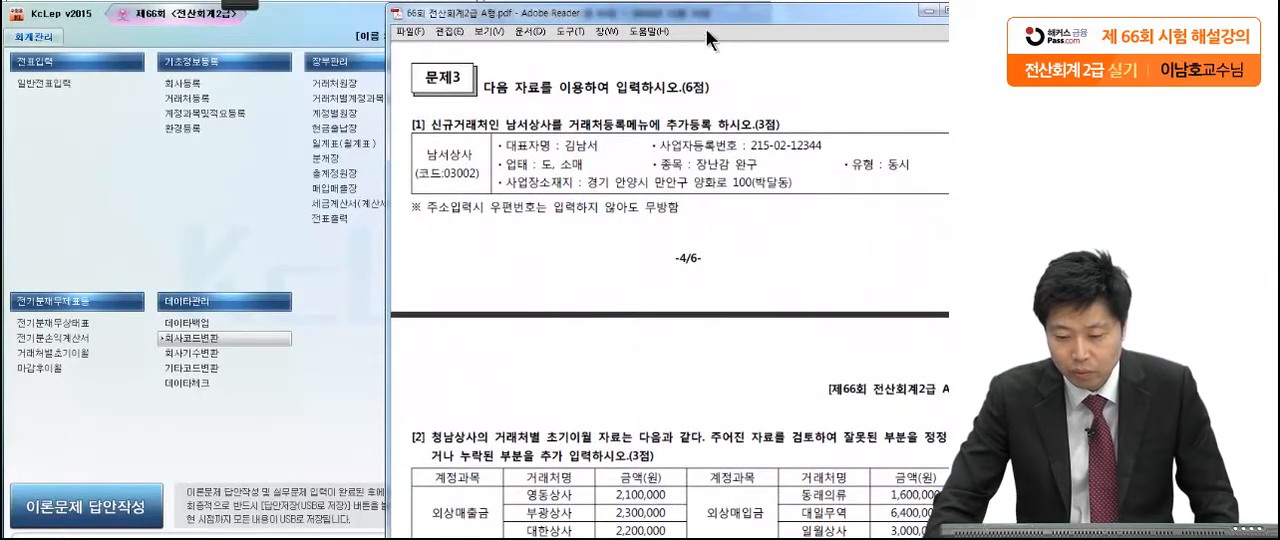
{"action": "left_click_drag", "start_coordinate": [712, 14], "coordinate": [662, 14]}
{"action": "scroll", "coordinate": [677, 242], "scroll_direction": "down", "scroll_amount": 2}
{"action": "scroll", "coordinate": [566, 184], "scroll_direction": "down", "scroll_amount": 1}
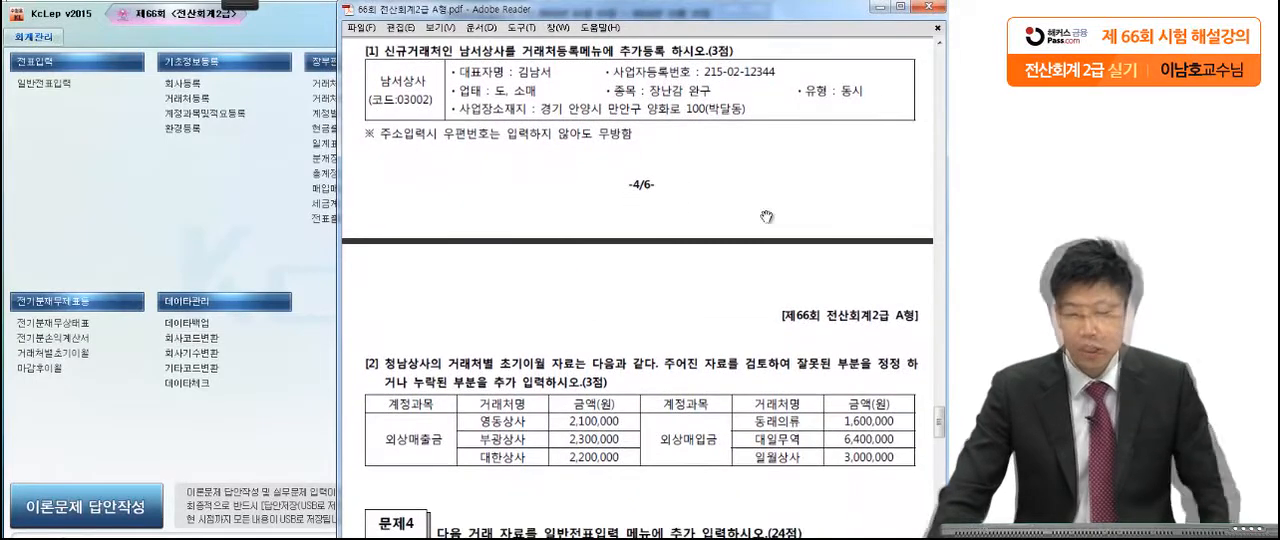
Step: Mark the 거래처등록 instruction, code 03002, 남서상사's details and the postal-code note in 문제3 [1] with the pen
{"action": "mouse_move", "coordinate": [252, 4]}
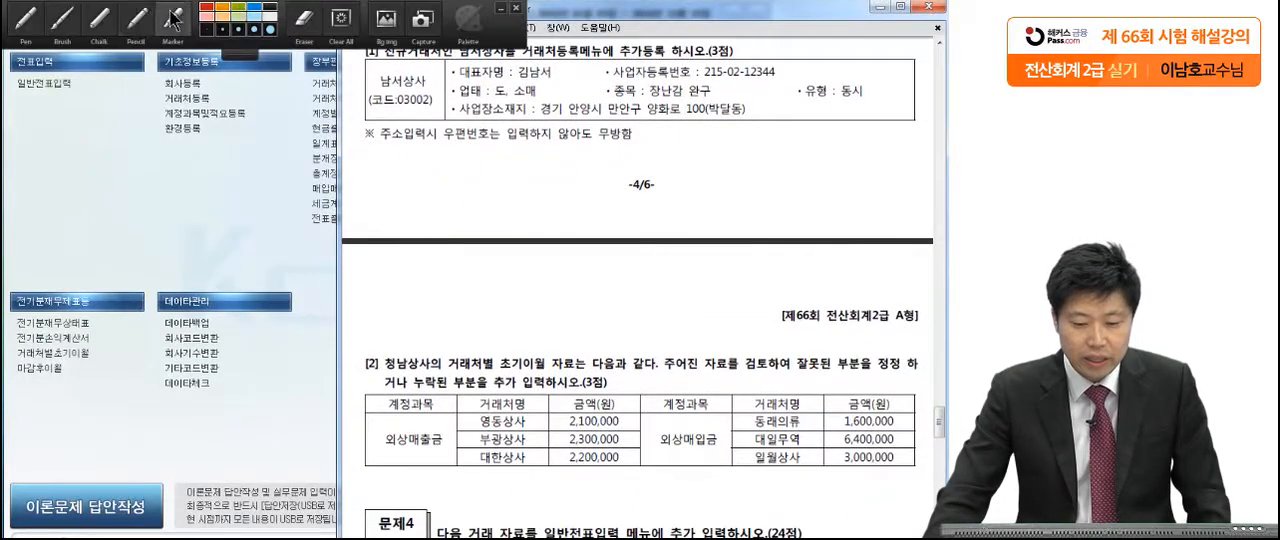
{"action": "left_click", "coordinate": [26, 20]}
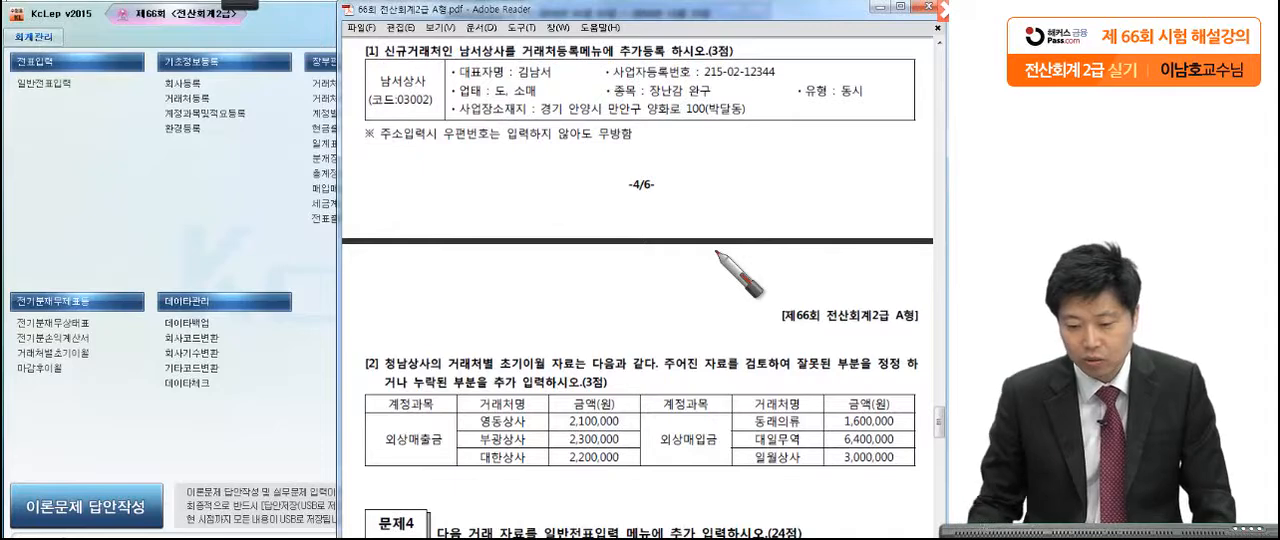
{"action": "left_click_drag", "start_coordinate": [612, 42], "coordinate": [612, 50]}
{"action": "left_click_drag", "start_coordinate": [767, 54], "coordinate": [773, 60]}
{"action": "left_click_drag", "start_coordinate": [373, 116], "coordinate": [414, 118]}
{"action": "mouse_move", "coordinate": [870, 57]}
{"action": "left_mouse_down"}
{"action": "mouse_move", "coordinate": [890, 62]}
{"action": "mouse_move", "coordinate": [869, 135]}
{"action": "left_mouse_up"}
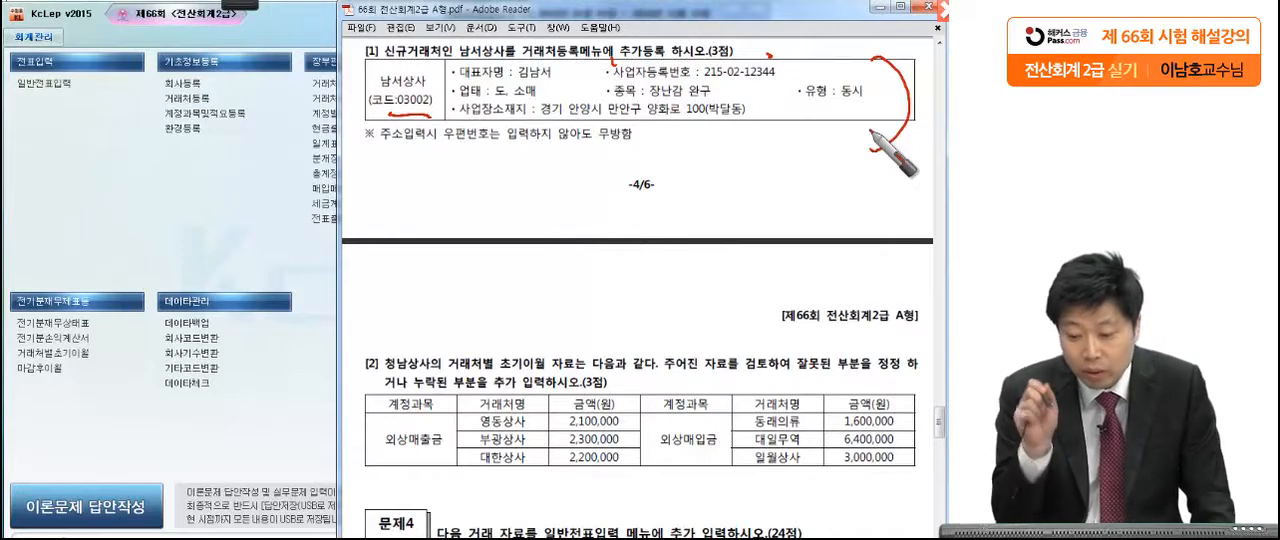
{"action": "left_click_drag", "start_coordinate": [438, 148], "coordinate": [640, 150]}
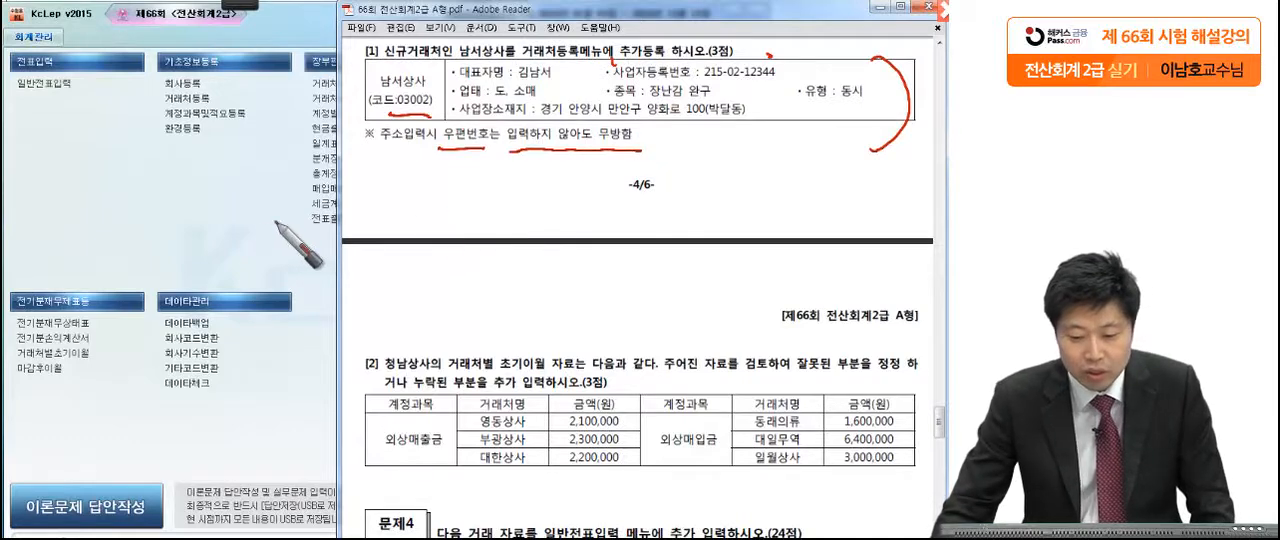
Step: Open 거래처등록 and add the general customer 남서상사 with code 03002 and type 동시
{"action": "left_click", "coordinate": [193, 101]}
{"action": "left_click", "coordinate": [193, 101]}
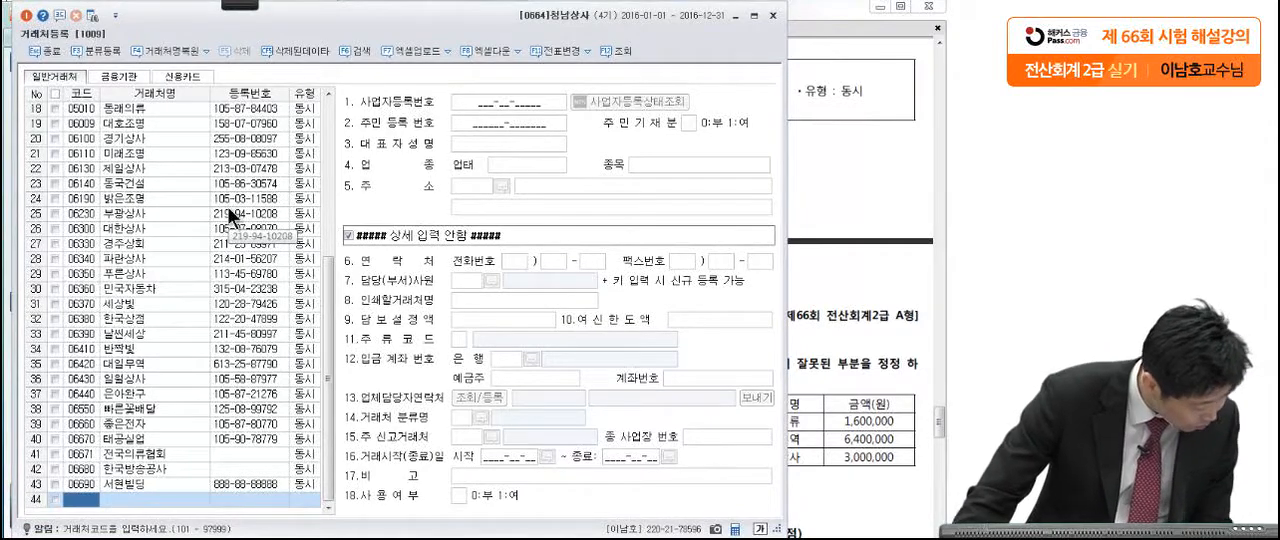
{"action": "left_click", "coordinate": [804, 165]}
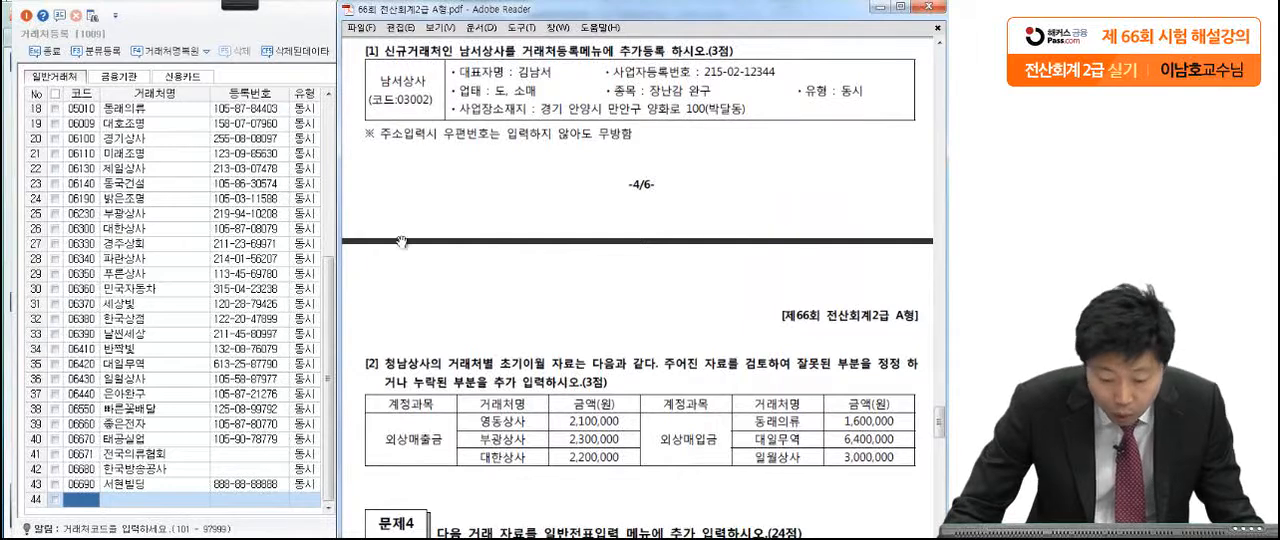
{"action": "left_click", "coordinate": [88, 510]}
{"action": "type", "text": "03002"}
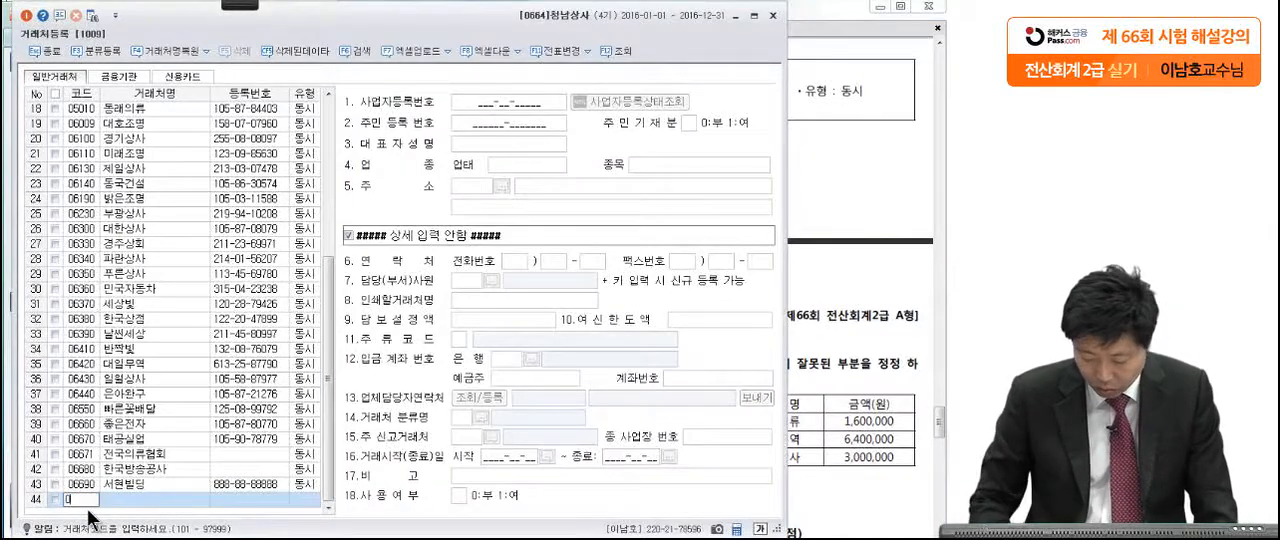
{"action": "key", "text": "Return"}
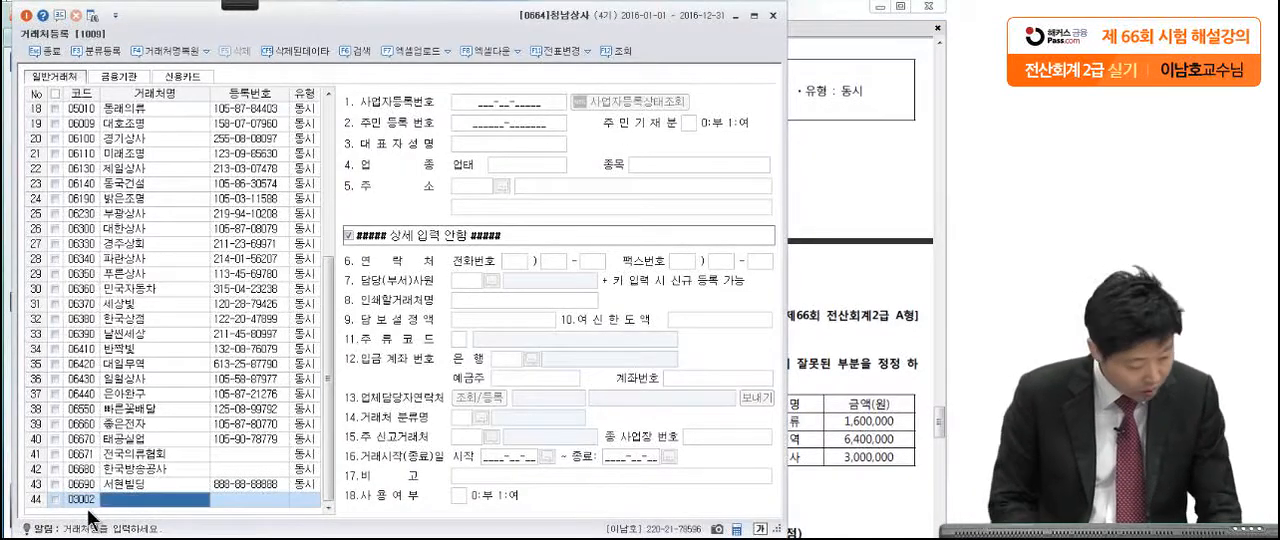
{"action": "type", "text": "남"}
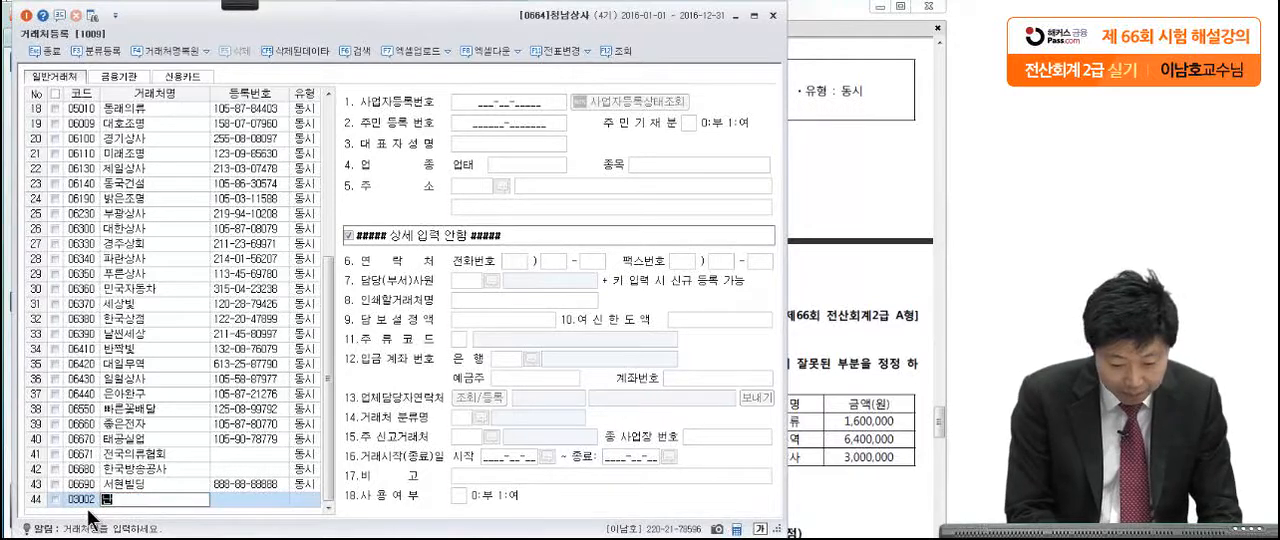
{"action": "type", "text": "서ㄱ상사"}
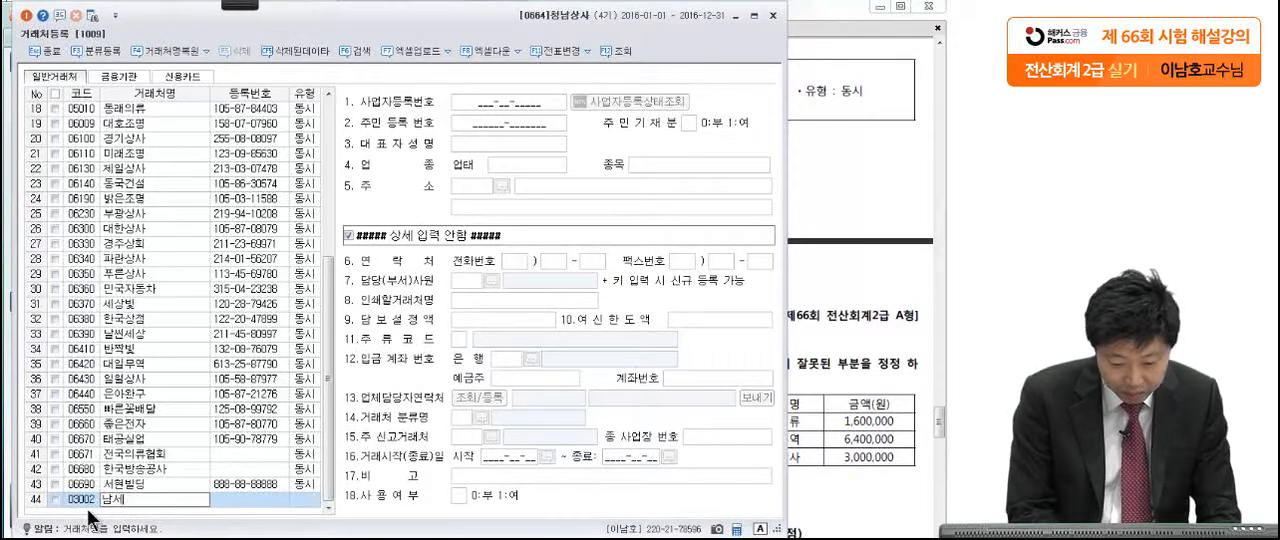
{"action": "key", "text": "Return"}
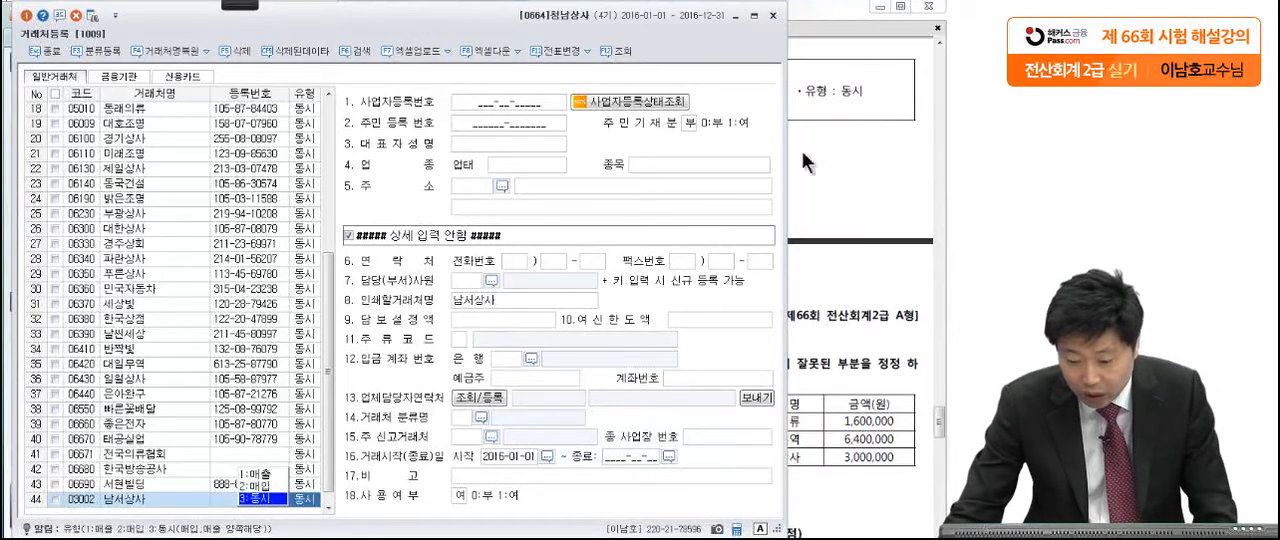
{"action": "key", "text": "Return"}
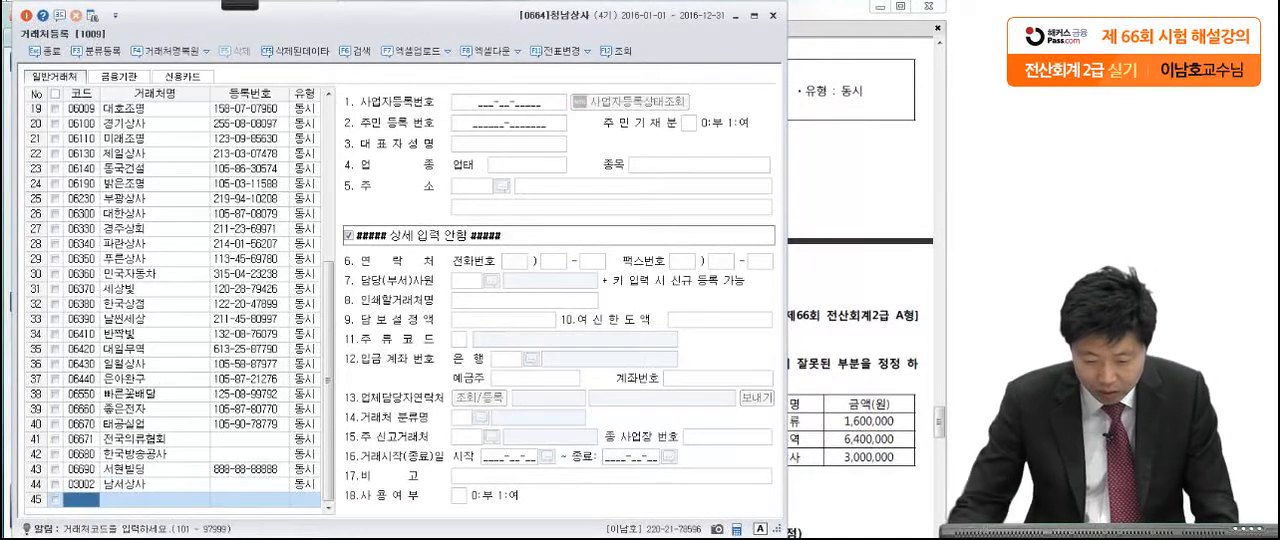
Step: Enter 남서상사's business registration number and the representative's name as given in the exam
{"action": "left_click", "coordinate": [248, 486]}
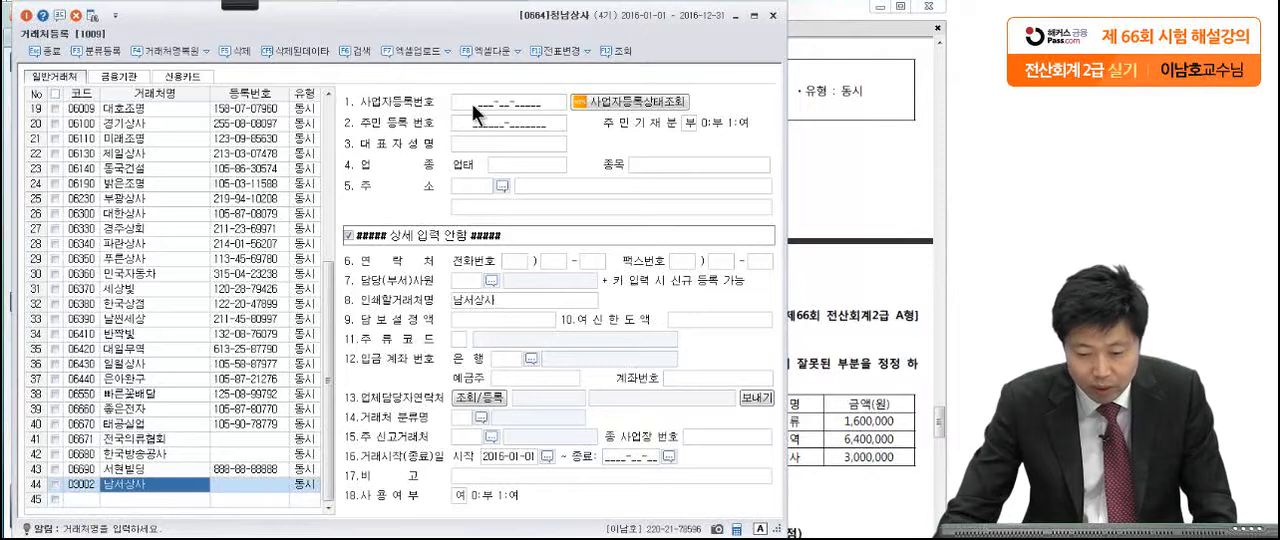
{"action": "left_click", "coordinate": [472, 103]}
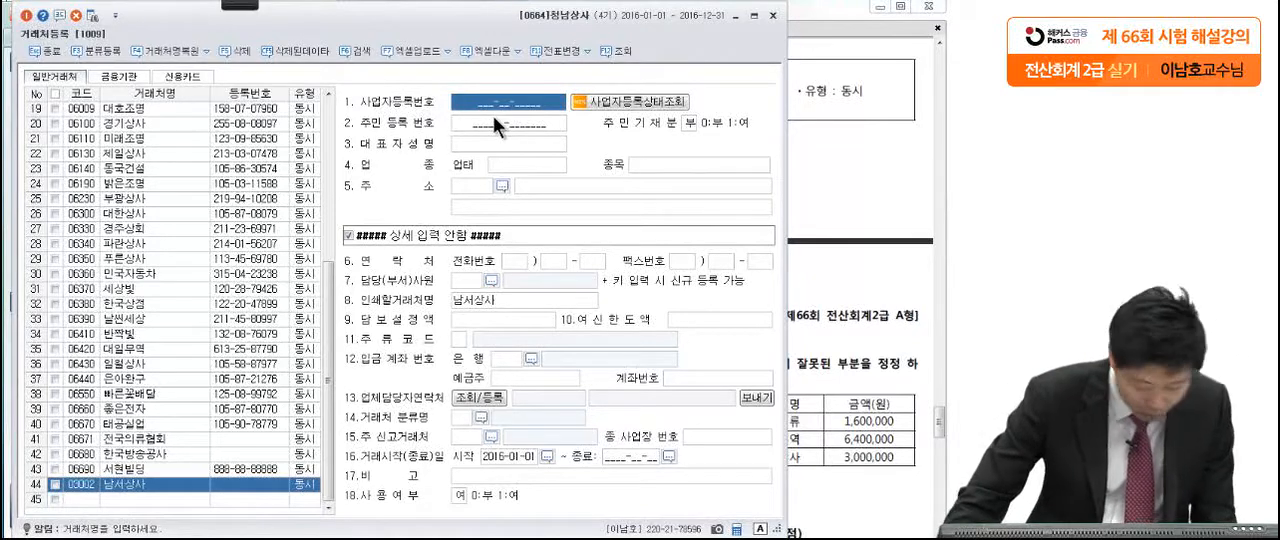
{"action": "type", "text": "215-02-"}
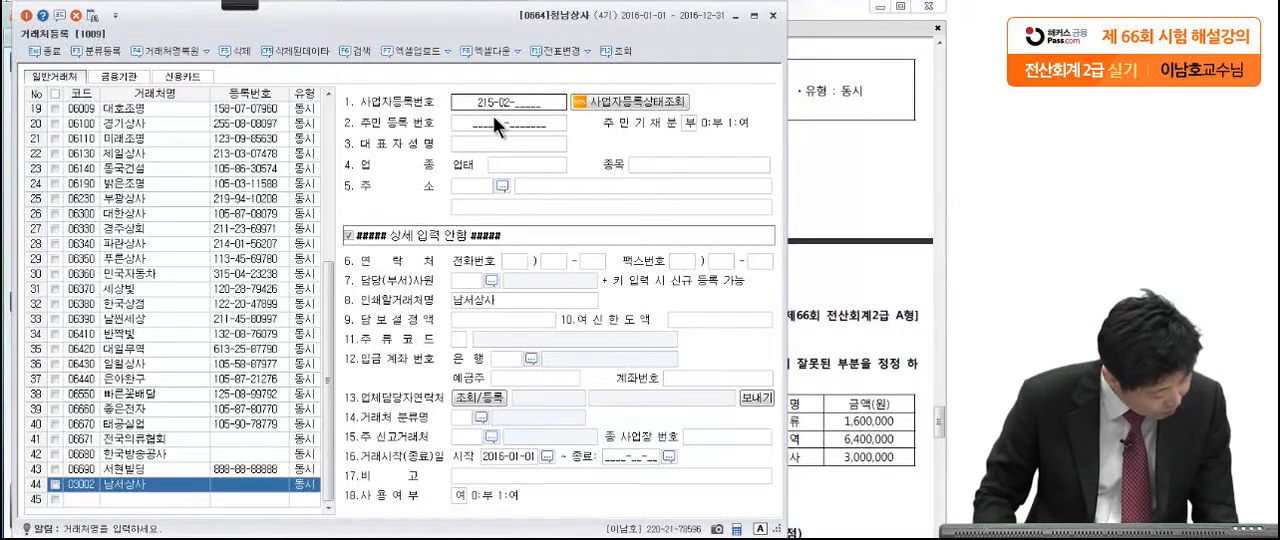
{"action": "type", "text": "12344"}
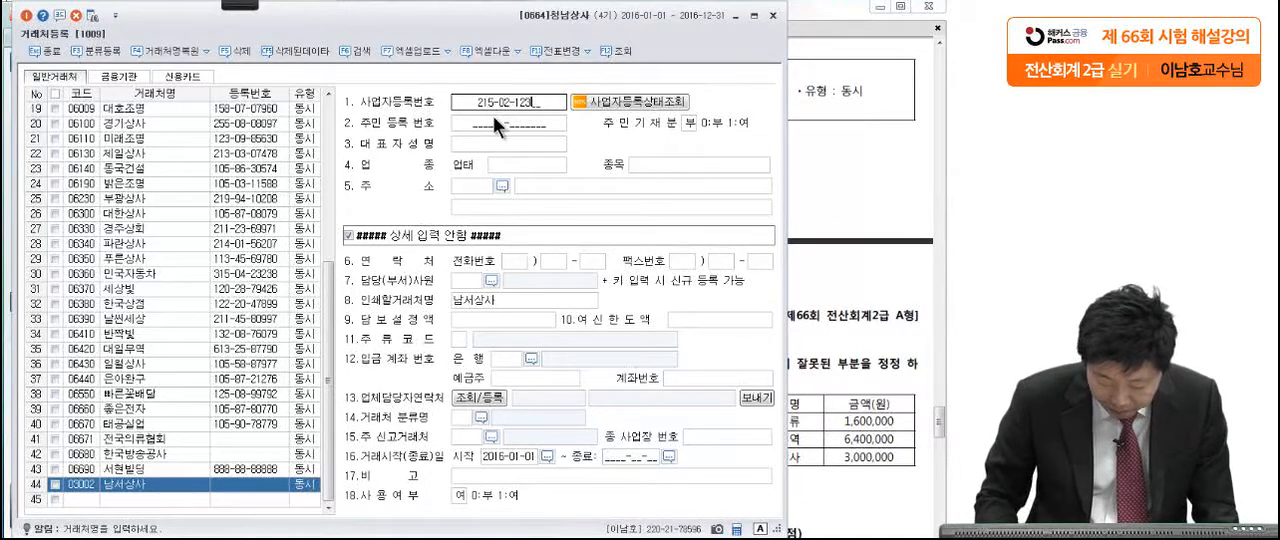
{"action": "key", "text": "Return"}
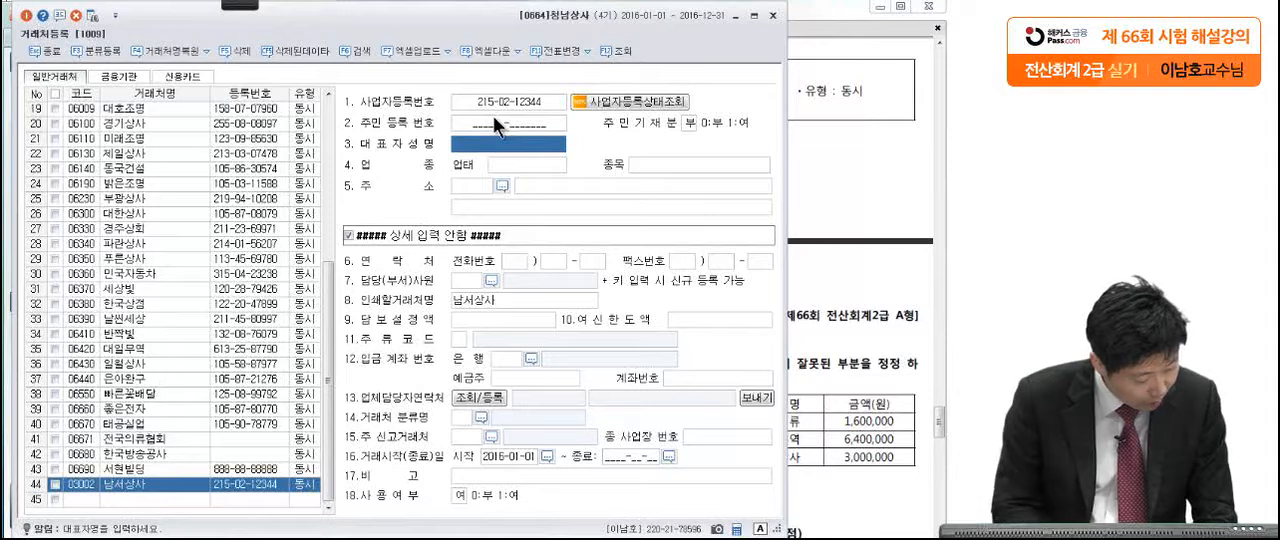
{"action": "type", "text": "김니"}
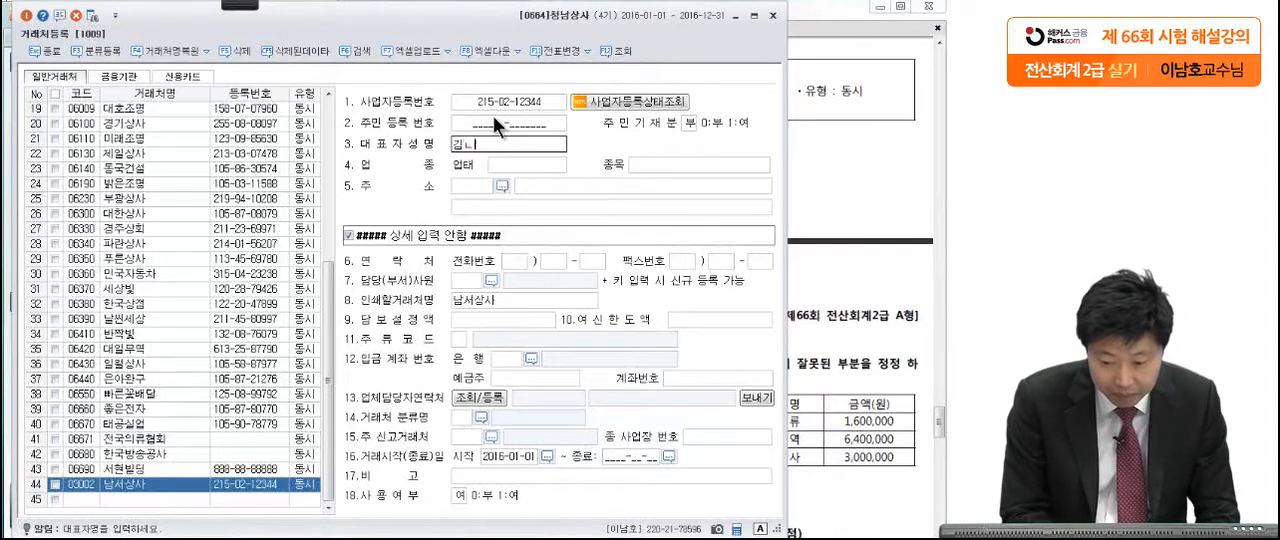
{"action": "type", "text": "서"}
{"action": "key", "text": "Return"}
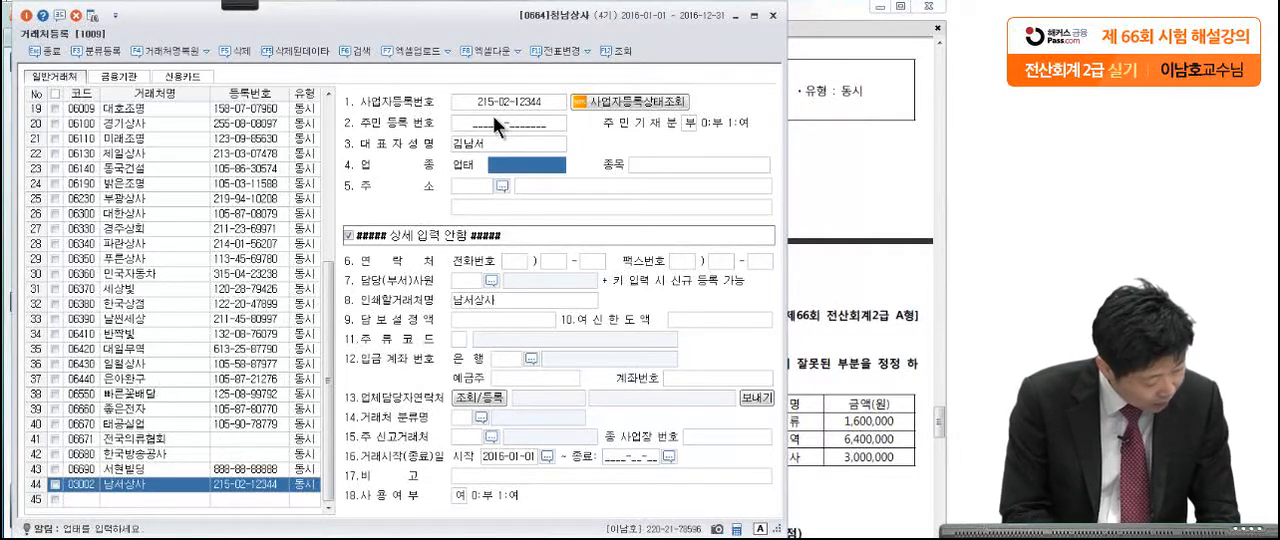
Step: Set 남서상사's 업태 to 도,소매 and its 종목 to 장난감 완구
{"action": "type", "text": "도,"}
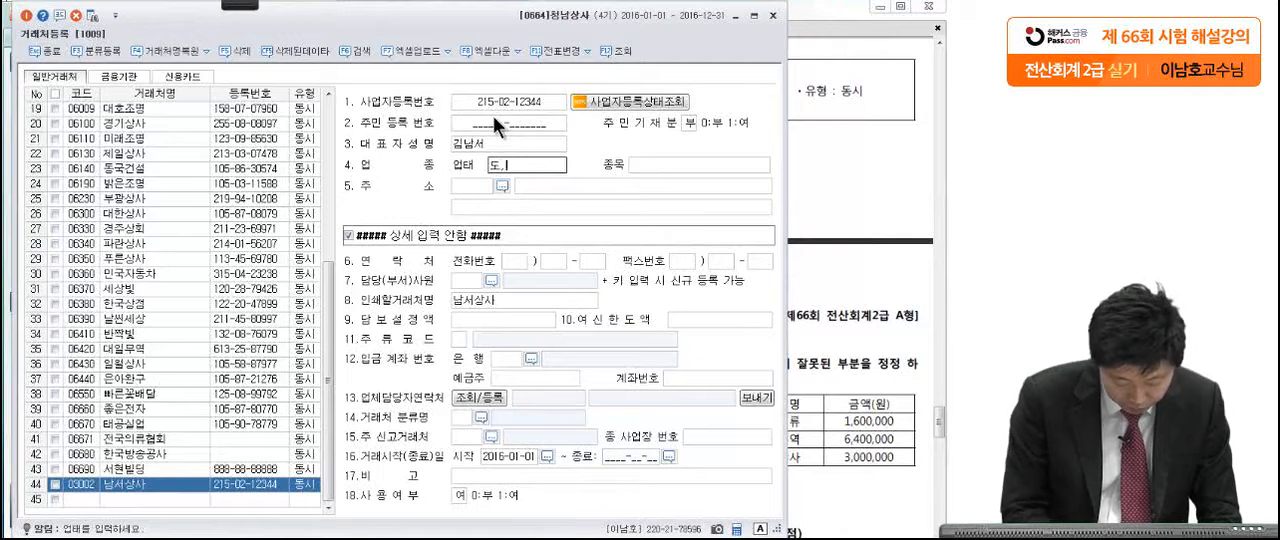
{"action": "type", "text": "소매"}
{"action": "key", "text": "Return"}
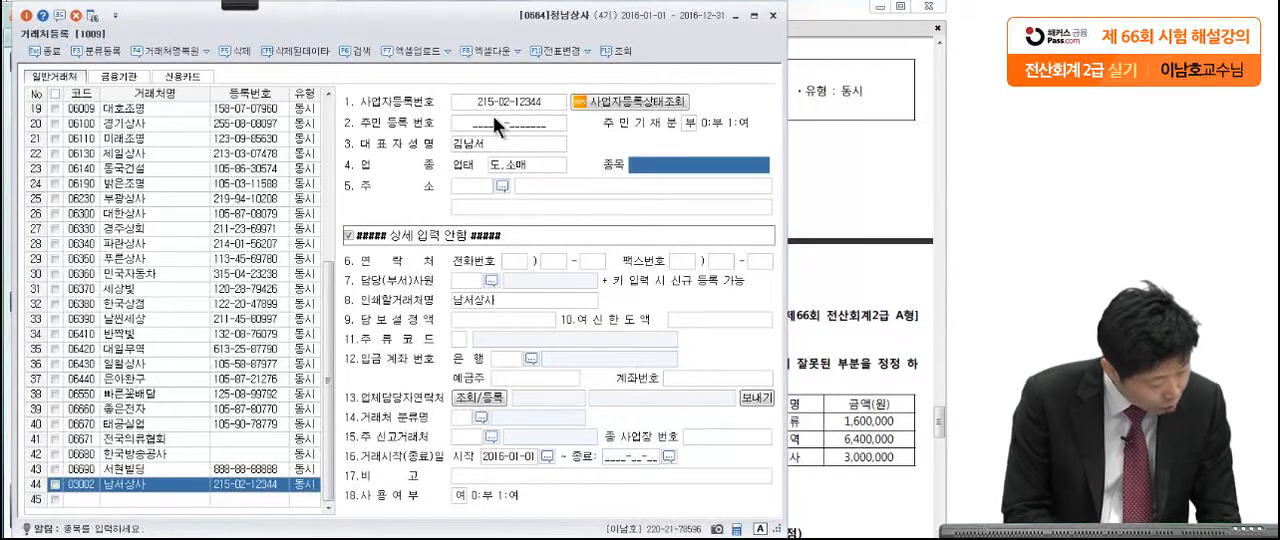
{"action": "type", "text": "장남"}
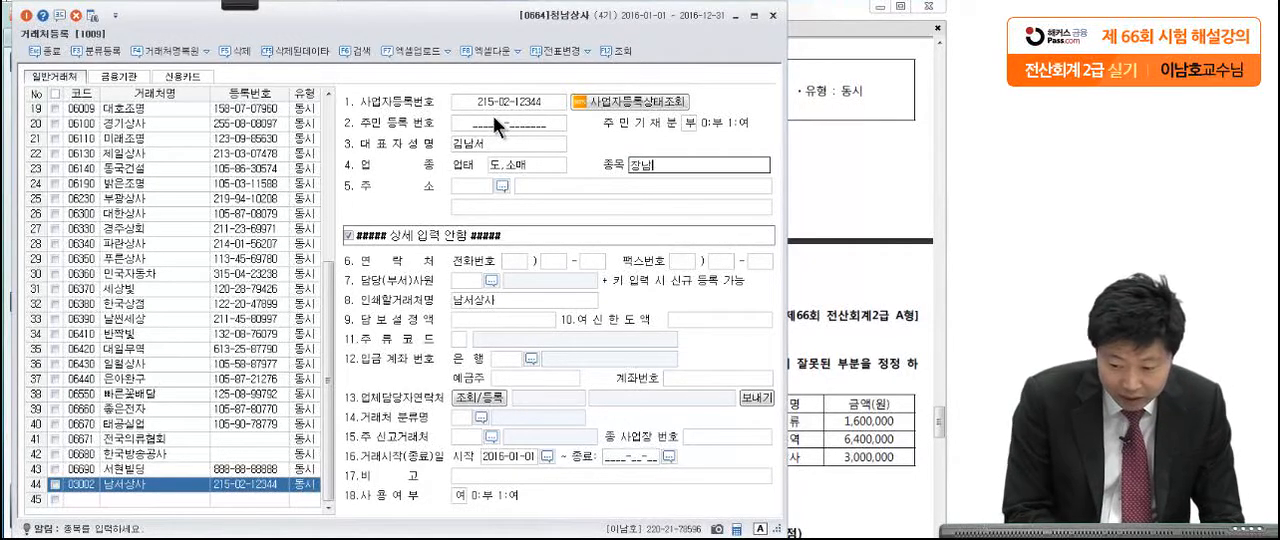
{"action": "key", "text": "BackSpace"}
{"action": "type", "text": "난감 "}
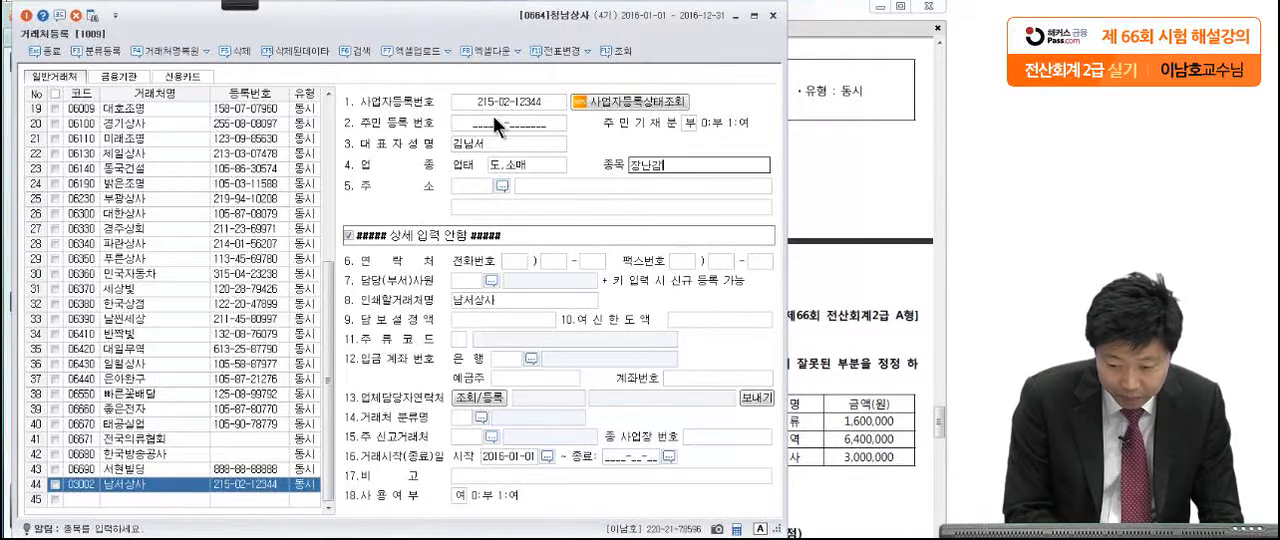
{"action": "type", "text": "완구"}
{"action": "key", "text": "Return"}
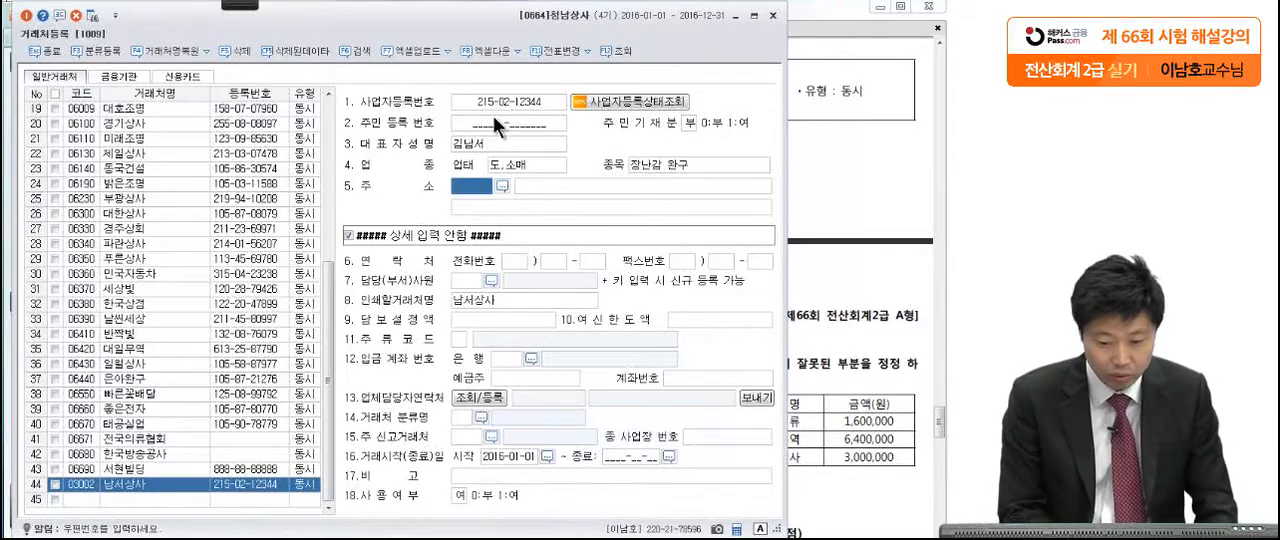
Step: Enter 남서상사's business address from the exam without a postal code and close 거래처등록
{"action": "key", "text": "Return"}
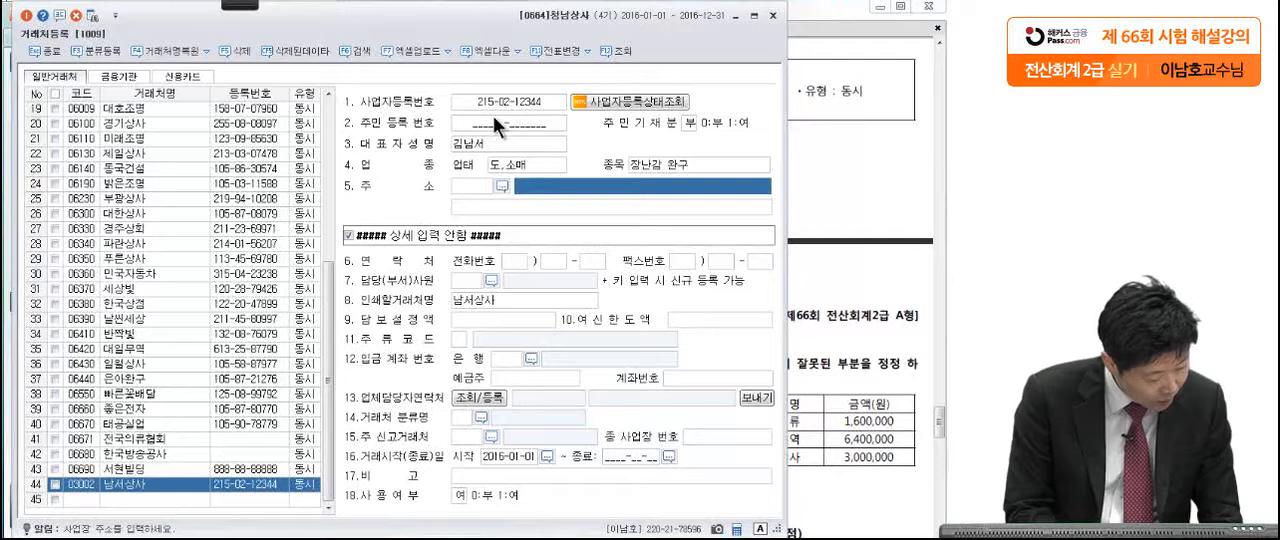
{"action": "type", "text": "경기 안"}
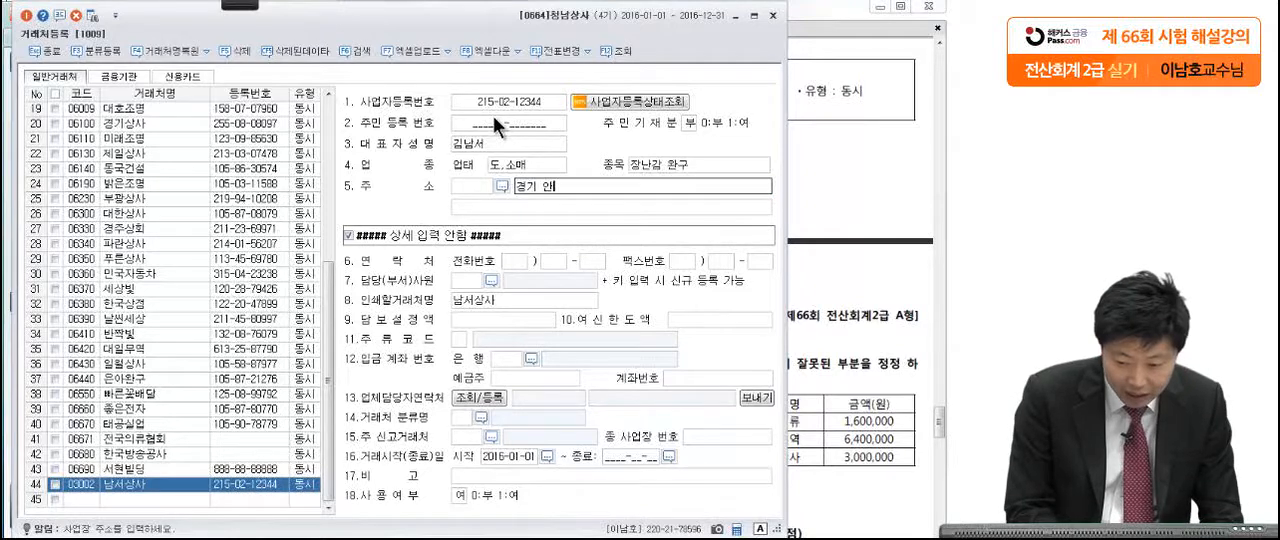
{"action": "type", "text": "양시 미안구"}
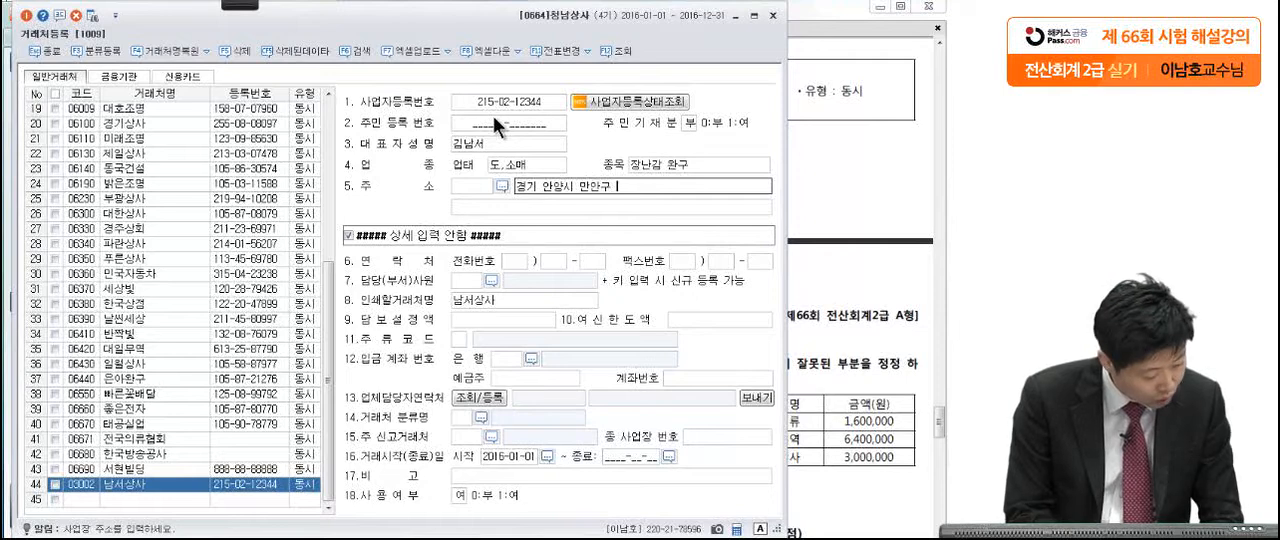
{"action": "type", "text": " 양화로"}
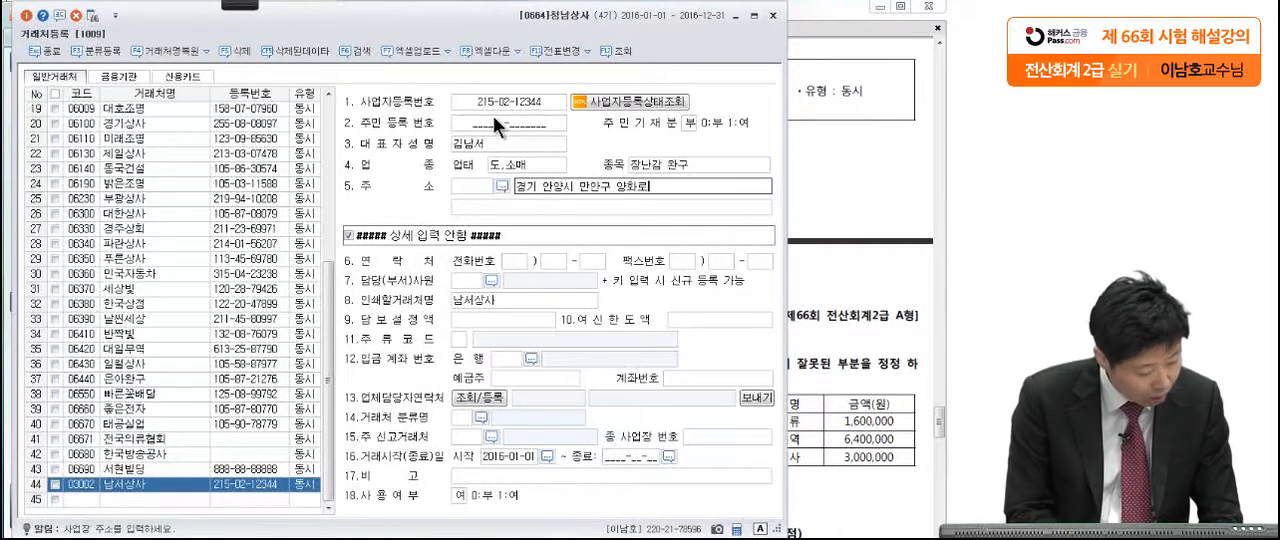
{"action": "type", "text": " 10"}
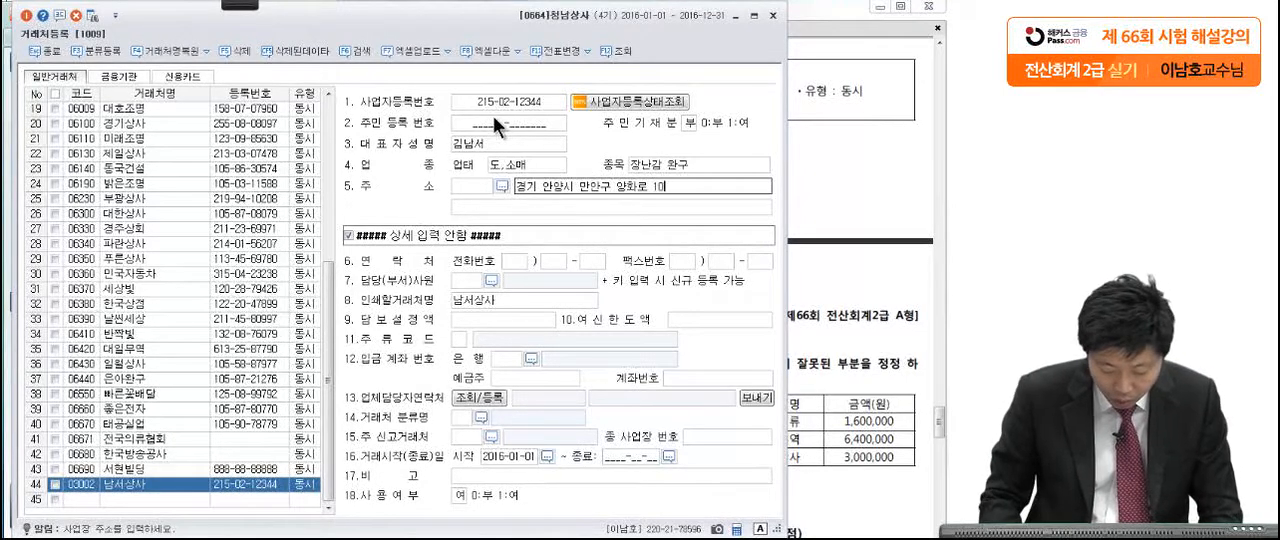
{"action": "type", "text": "0(박"}
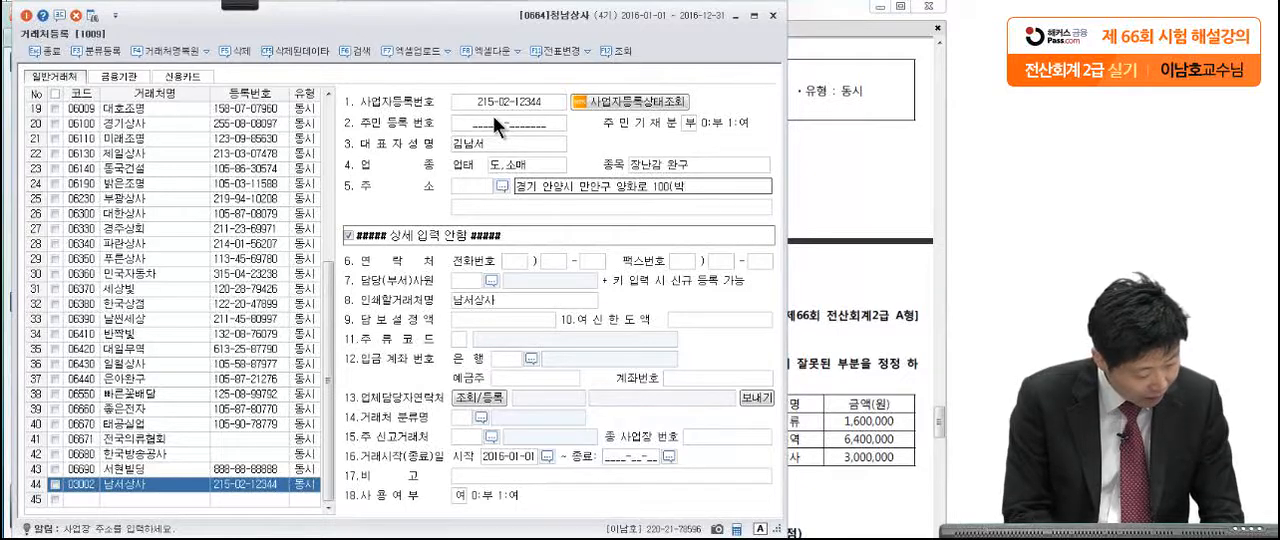
{"action": "type", "text": "달동)"}
{"action": "key", "text": "Return"}
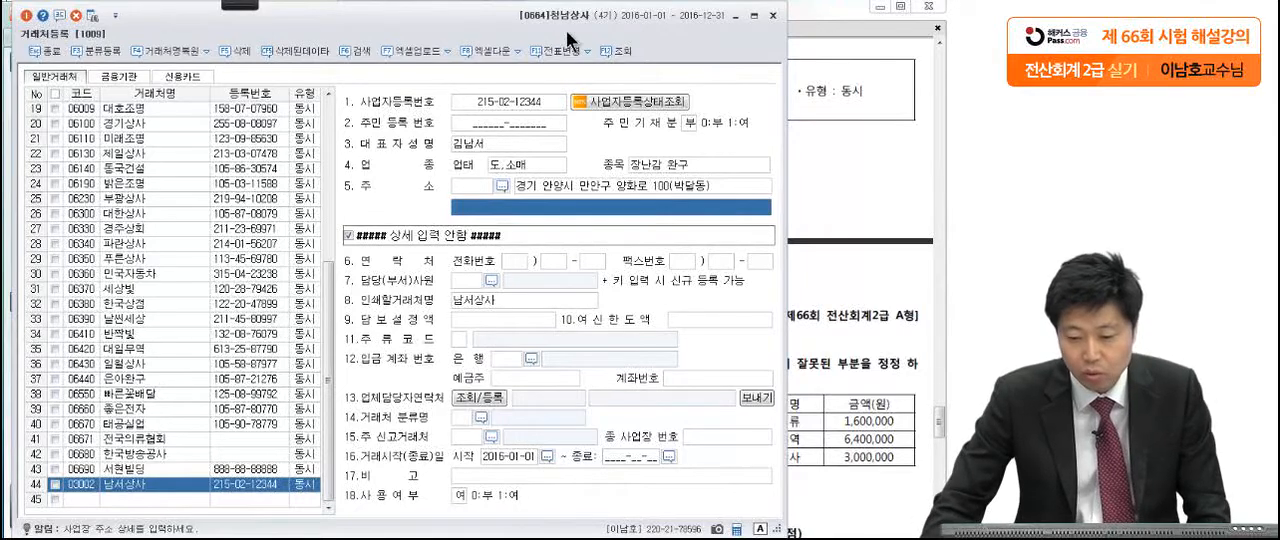
{"action": "left_click", "coordinate": [772, 16]}
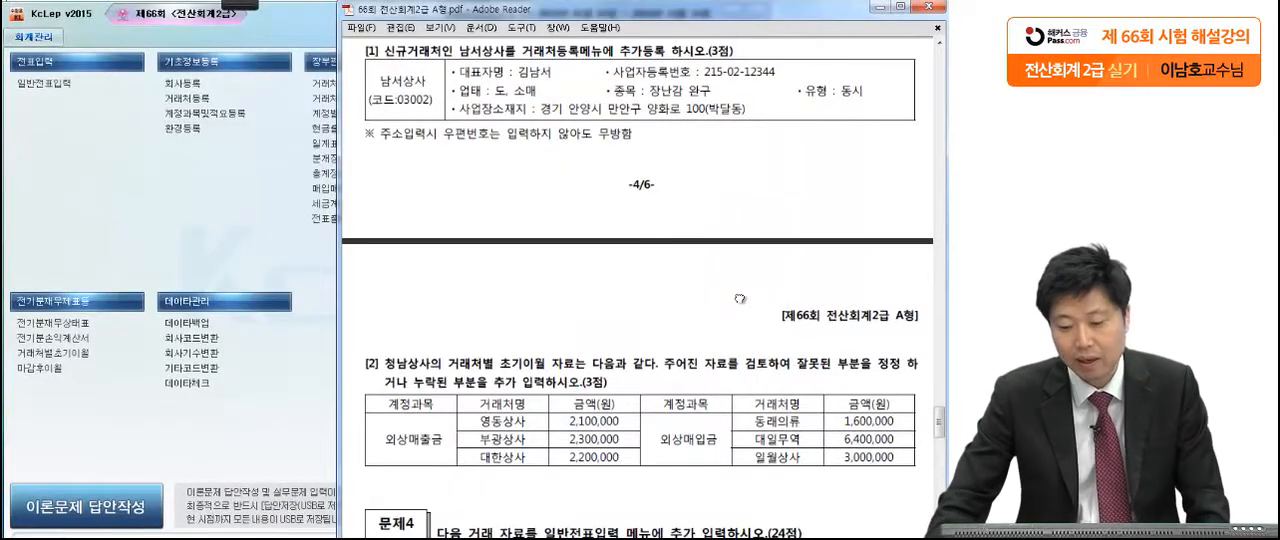
Step: Read 문제3 [2] in the exam PDF, mark 거래처별 초기이월, 외상매출금 and 외상매입금 with the pen, and clear the marks
{"action": "scroll", "coordinate": [739, 297], "scroll_direction": "down", "scroll_amount": 5}
{"action": "scroll", "coordinate": [732, 189], "scroll_direction": "down", "scroll_amount": 2}
{"action": "left_click", "coordinate": [255, 8]}
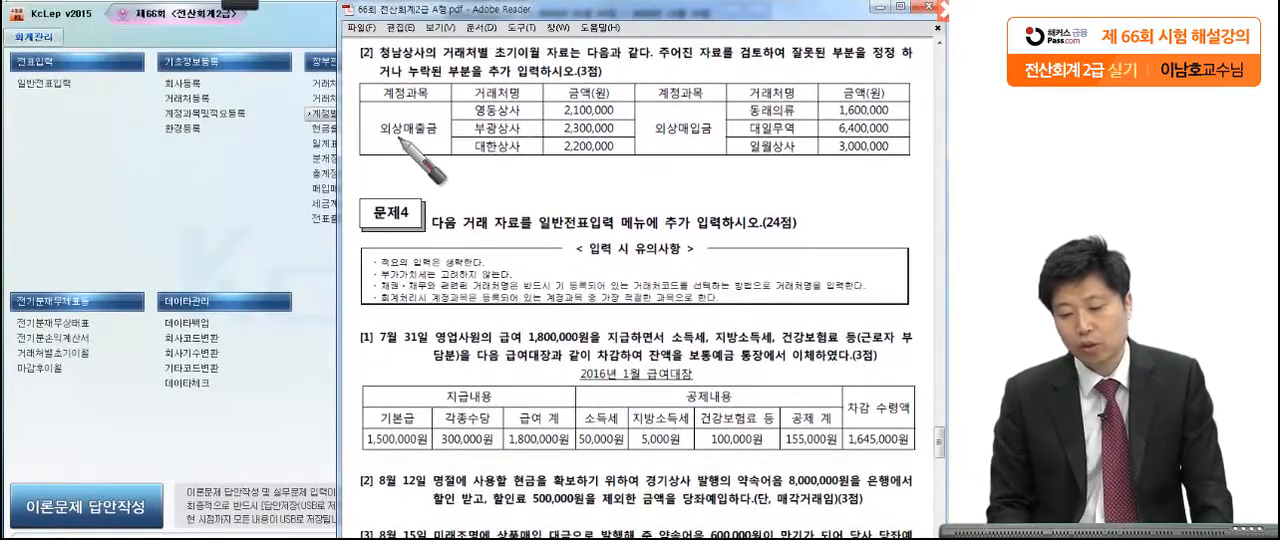
{"action": "left_click_drag", "start_coordinate": [655, 68], "coordinate": [660, 68]}
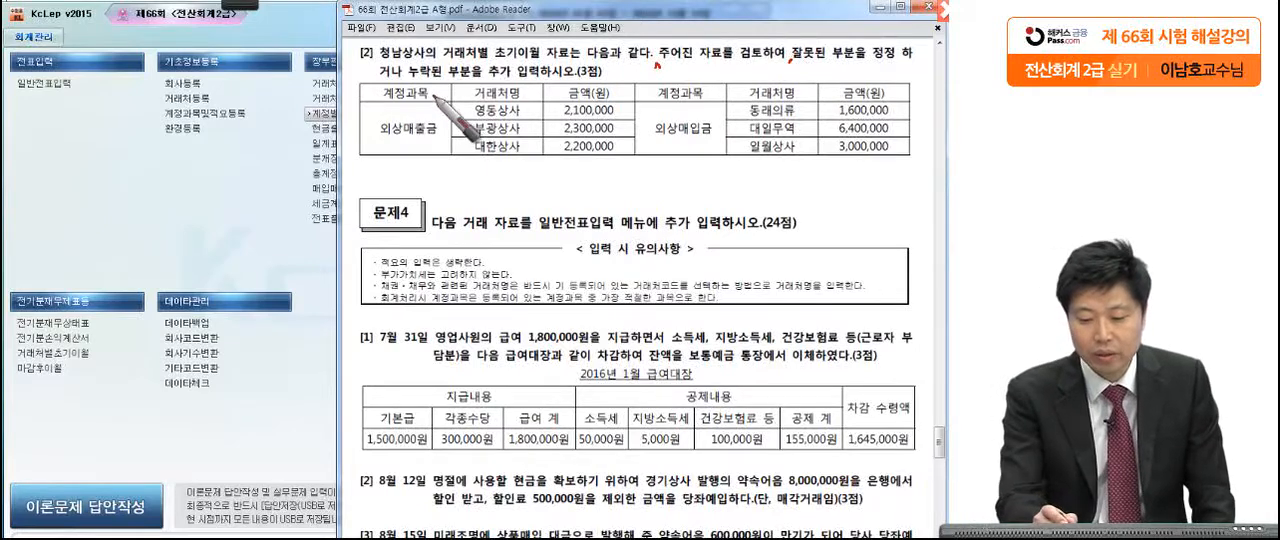
{"action": "left_click_drag", "start_coordinate": [611, 75], "coordinate": [614, 80]}
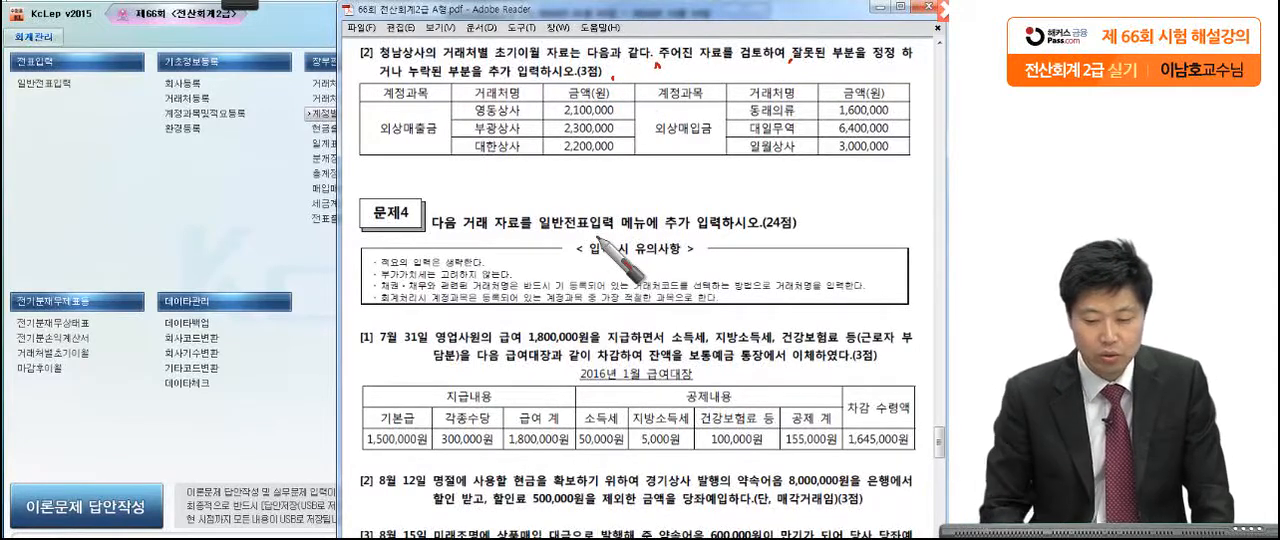
{"action": "left_click_drag", "start_coordinate": [527, 62], "coordinate": [437, 63]}
{"action": "mouse_move", "coordinate": [432, 146]}
{"action": "left_mouse_down"}
{"action": "mouse_move", "coordinate": [352, 138]}
{"action": "mouse_move", "coordinate": [434, 140]}
{"action": "mouse_move", "coordinate": [425, 146]}
{"action": "left_mouse_up"}
{"action": "left_click_drag", "start_coordinate": [722, 143], "coordinate": [690, 180]}
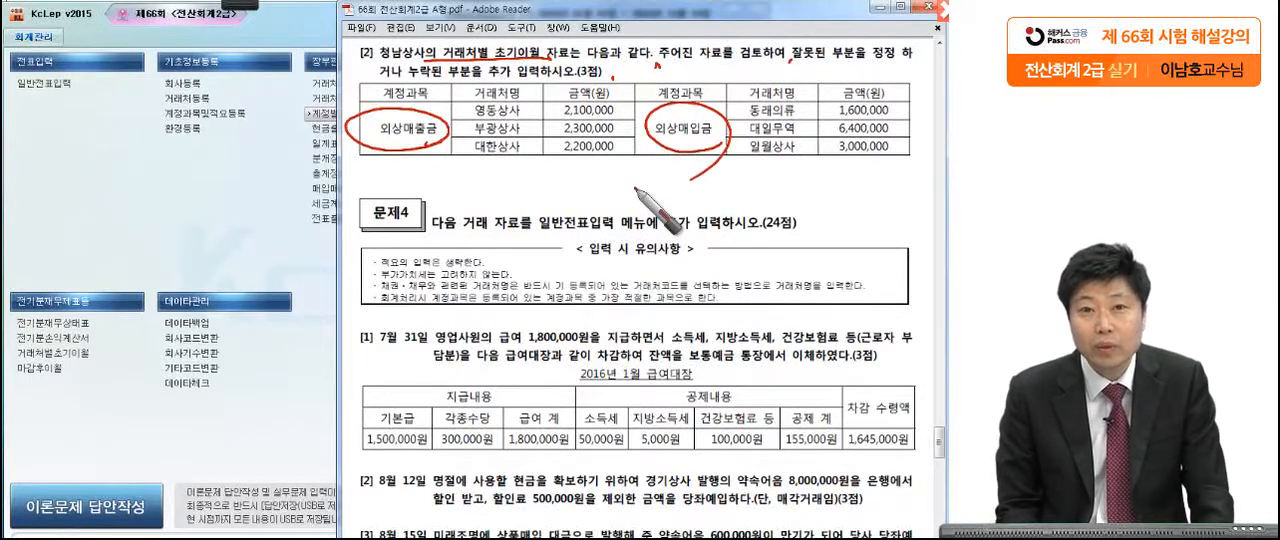
{"action": "key", "text": "Escape"}
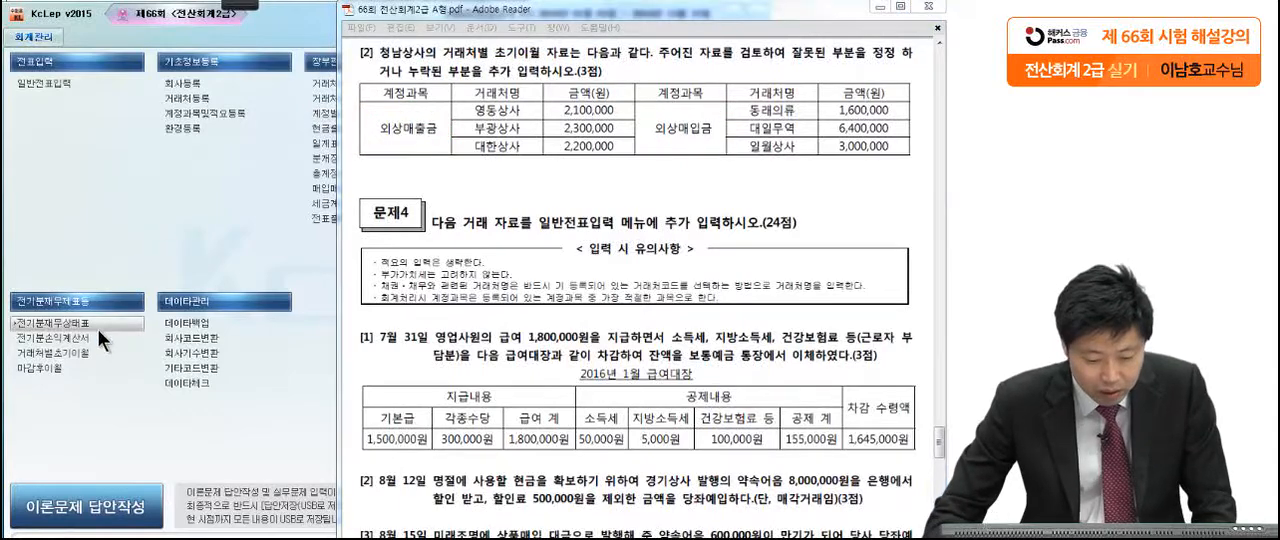
Step: Open 거래처별초기이월 and compare the 외상매출금 amounts of 영동상사, 부광상사 and 대한상사 with the exam table
{"action": "left_click", "coordinate": [76, 352]}
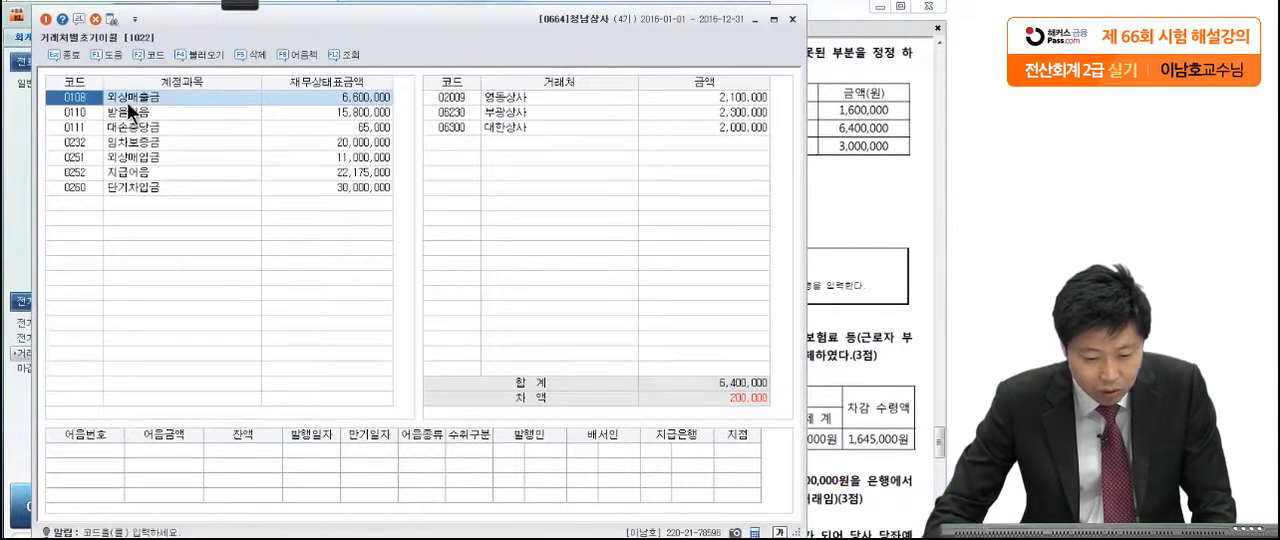
{"action": "left_click", "coordinate": [500, 96]}
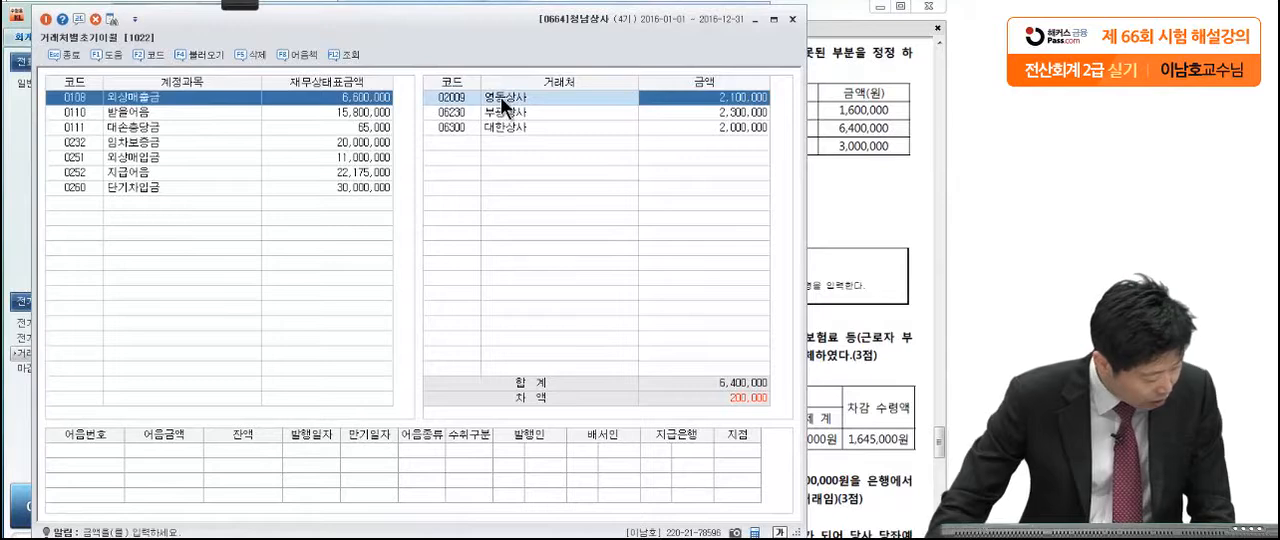
{"action": "left_click", "coordinate": [856, 116]}
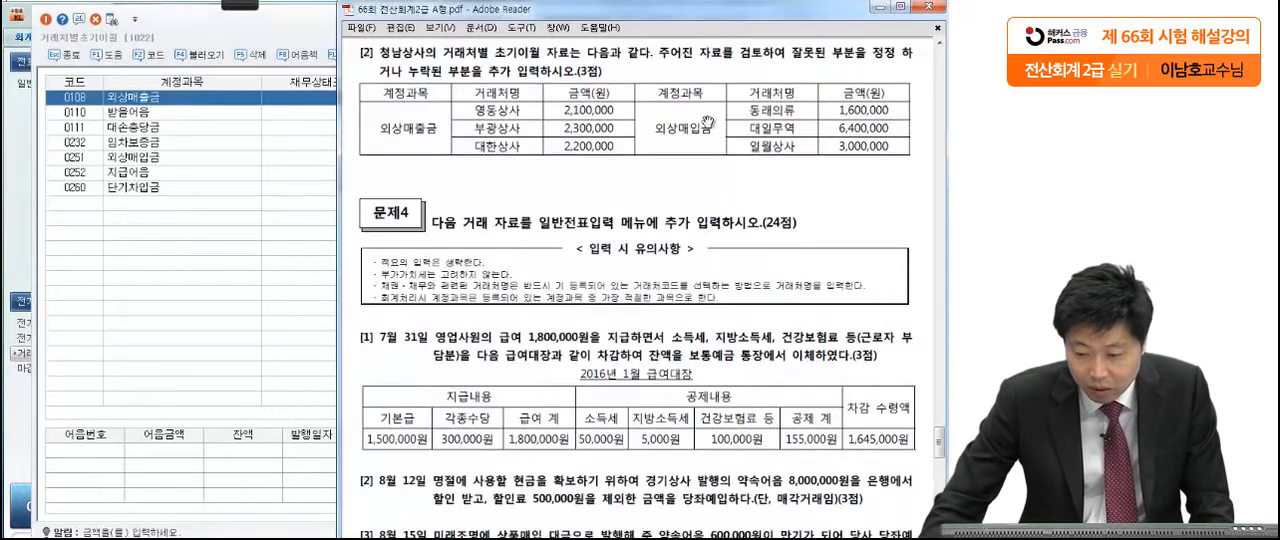
{"action": "left_click", "coordinate": [290, 203]}
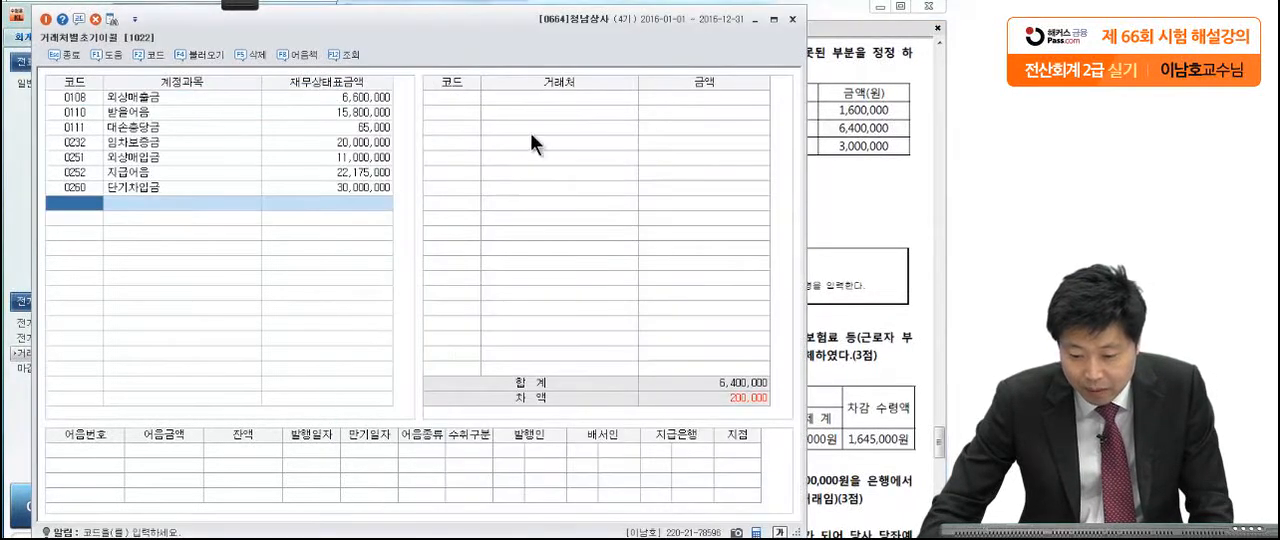
{"action": "left_click", "coordinate": [142, 96]}
{"action": "left_click", "coordinate": [729, 113]}
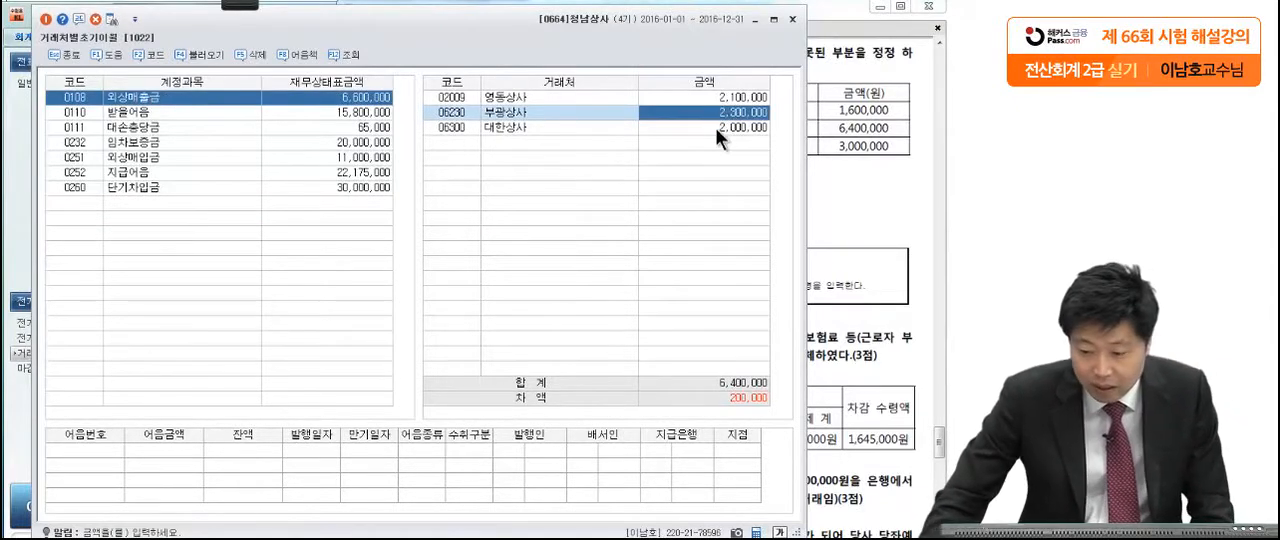
{"action": "left_click", "coordinate": [715, 127]}
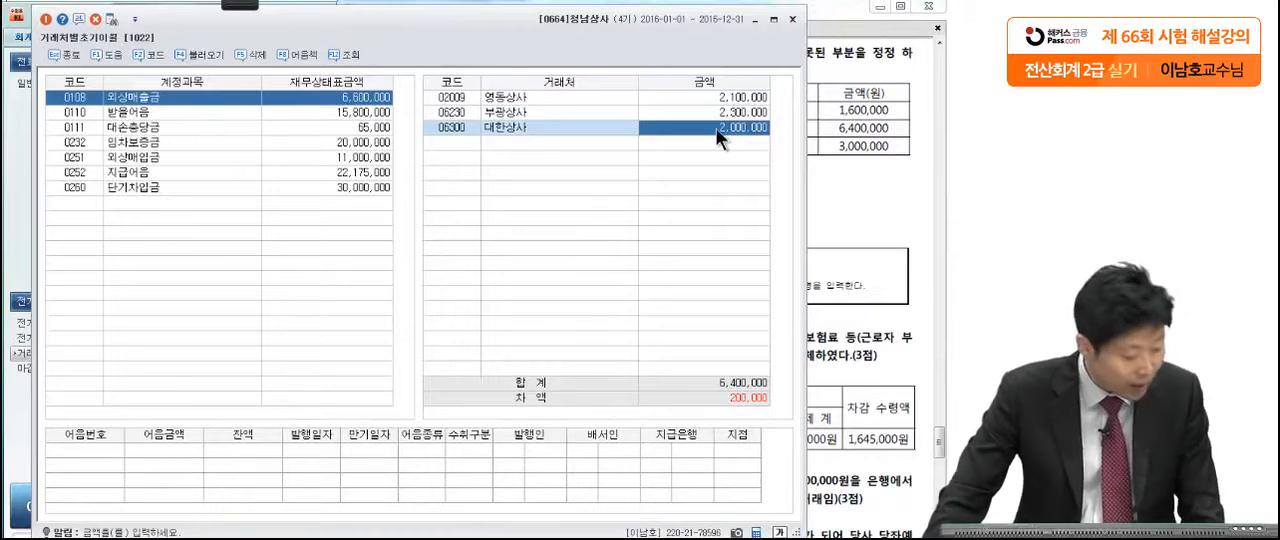
Step: Correct 대한상사's opening balance under 외상매출금 to 2,200,000 as given in the exam
{"action": "left_click", "coordinate": [900, 160]}
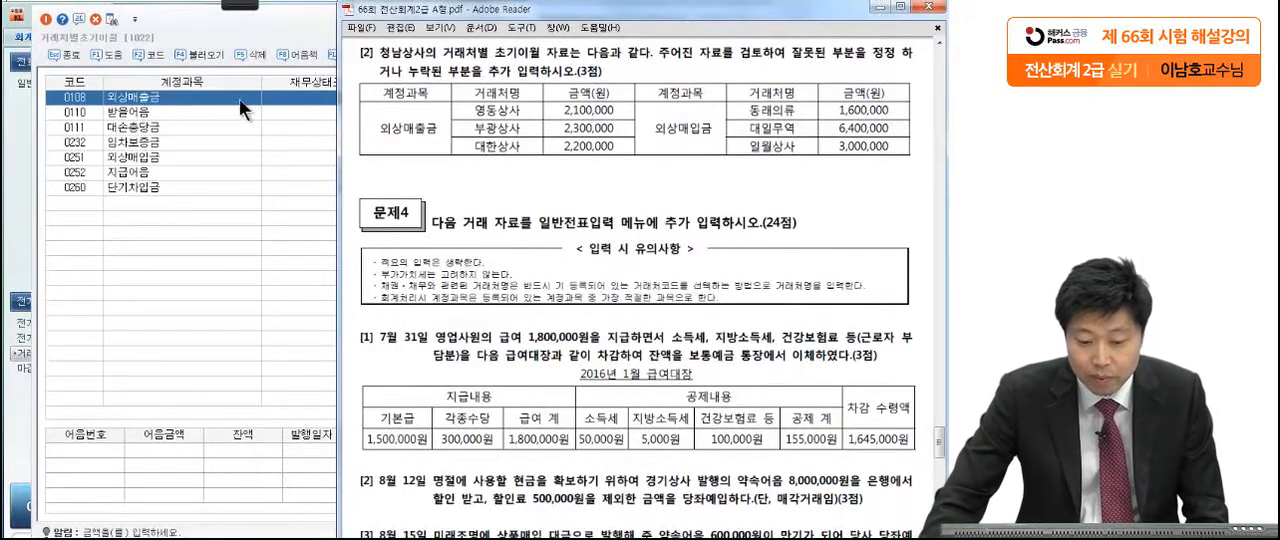
{"action": "left_click", "coordinate": [196, 97]}
{"action": "left_click", "coordinate": [705, 128]}
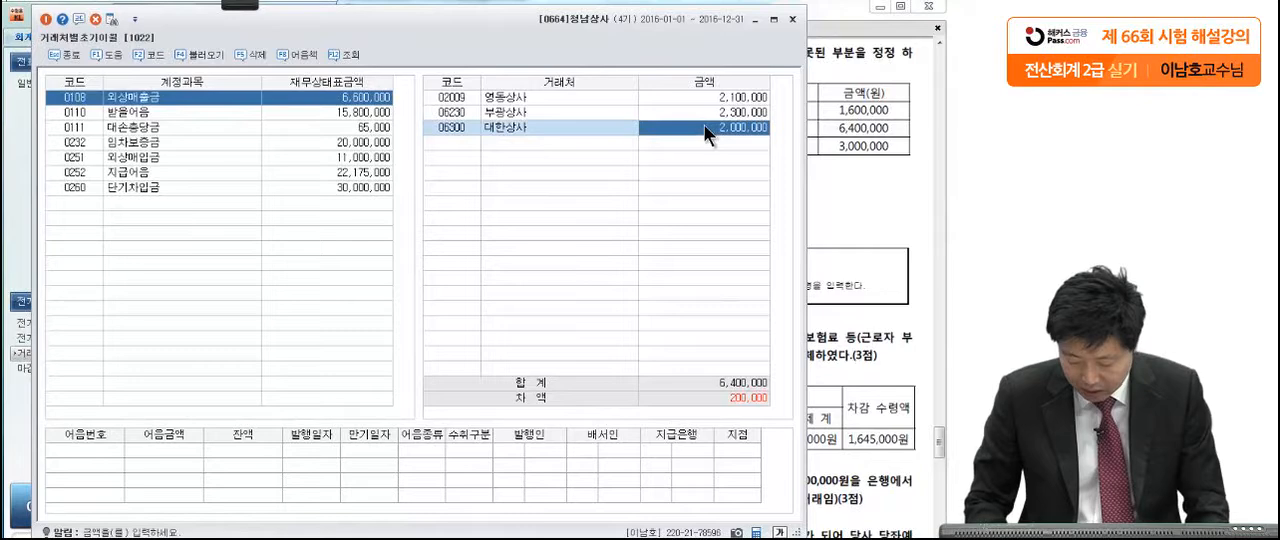
{"action": "type", "text": "2,200,00"}
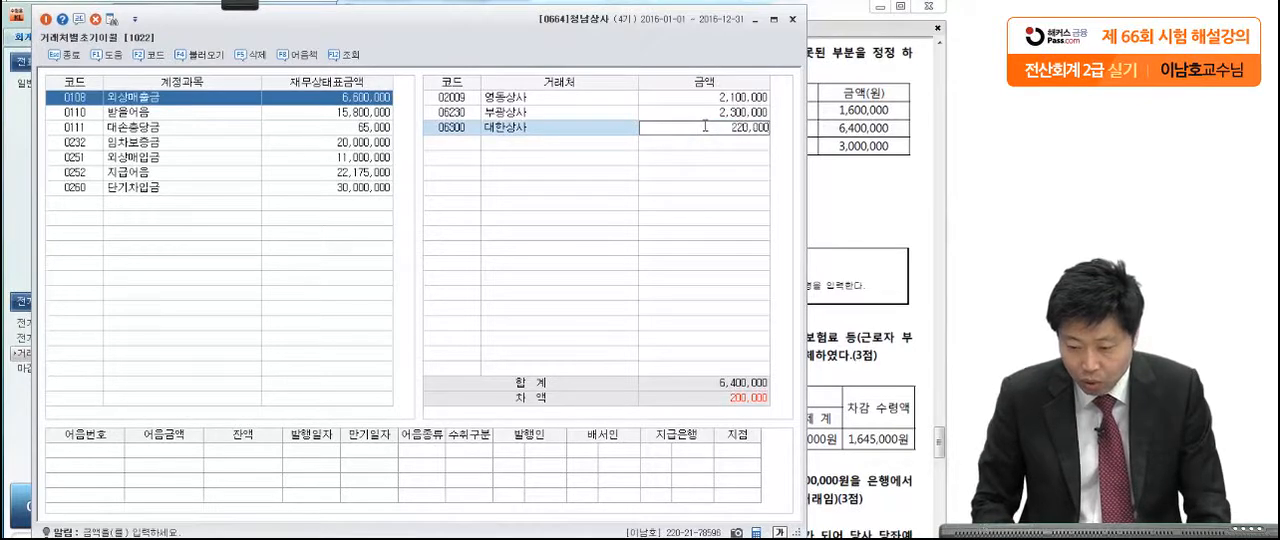
{"action": "type", "text": "0"}
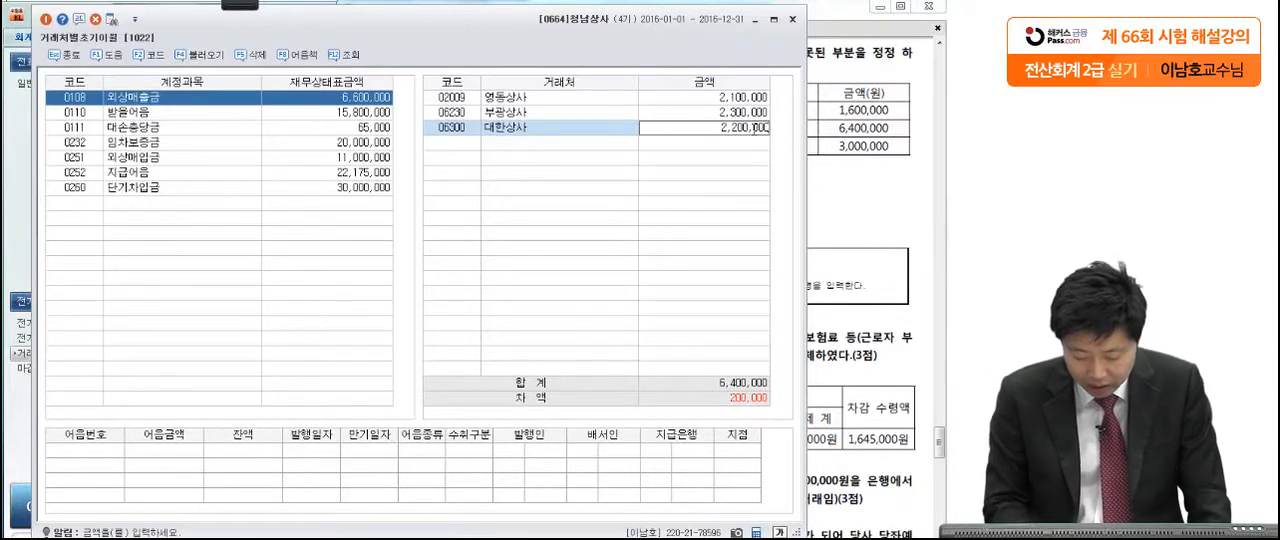
{"action": "key", "text": "Return"}
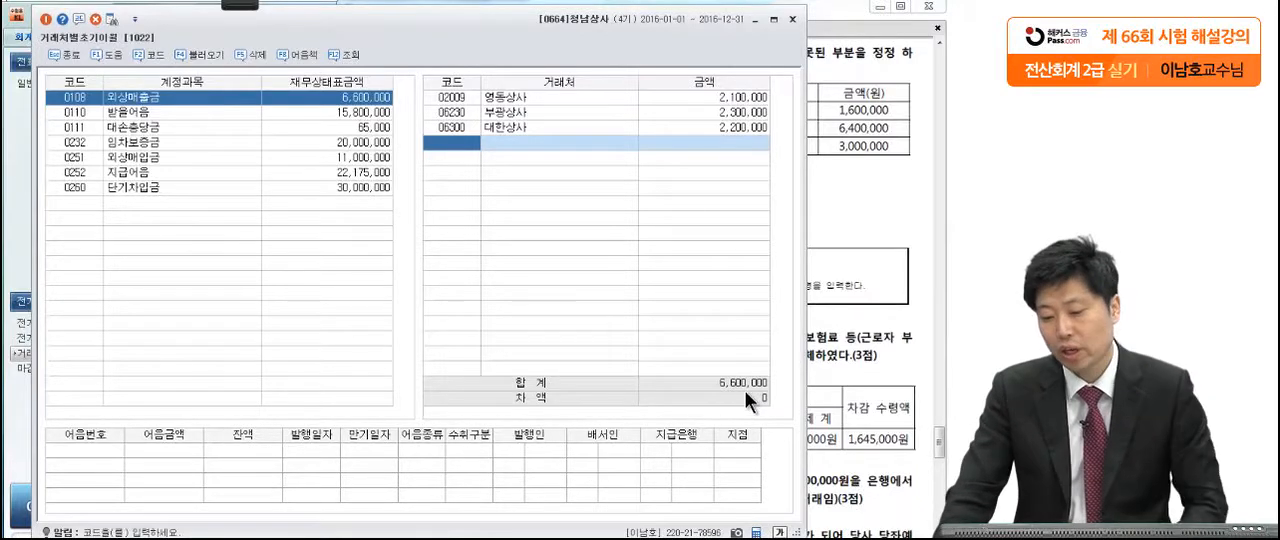
Step: Compare the 외상매입금 customers with the exam table and set 동래의류's opening balance to 1,600,000
{"action": "left_click", "coordinate": [848, 186]}
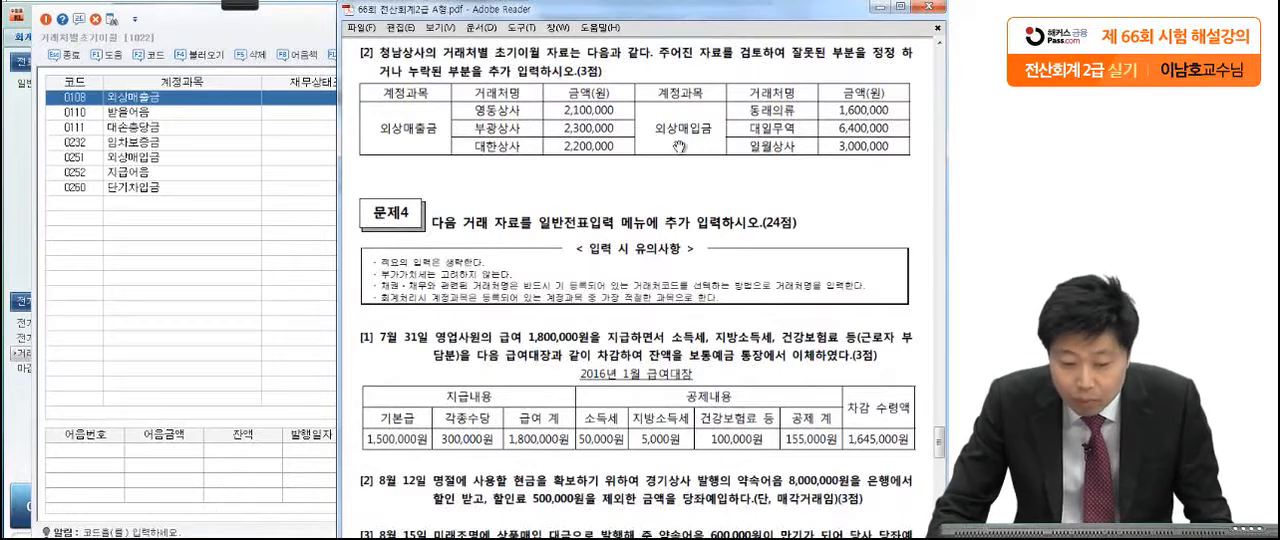
{"action": "left_click", "coordinate": [170, 156]}
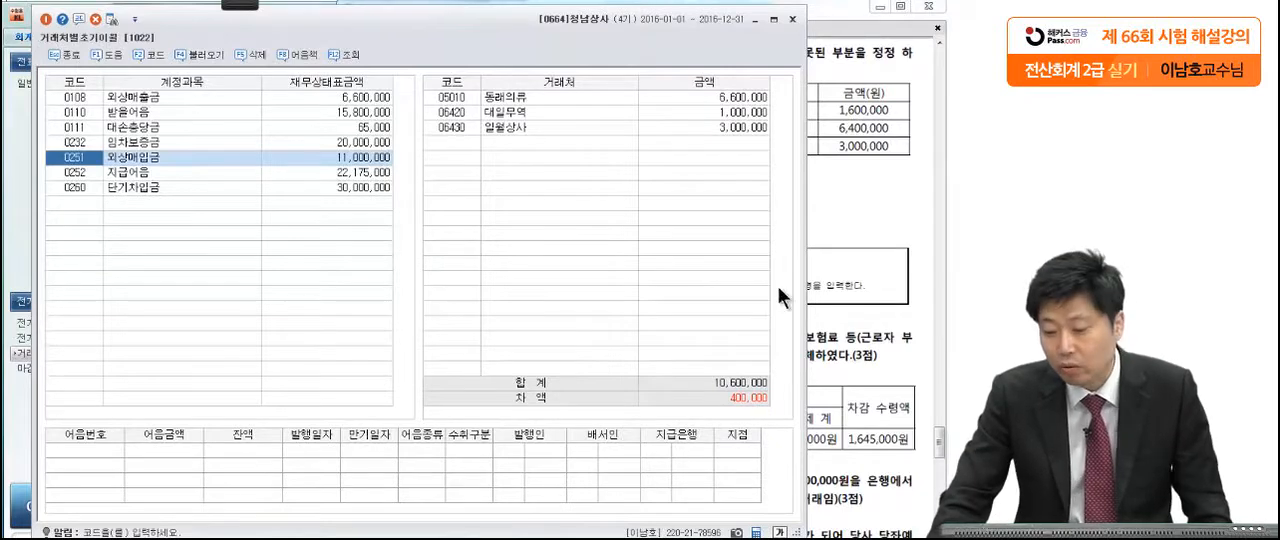
{"action": "left_click", "coordinate": [824, 182]}
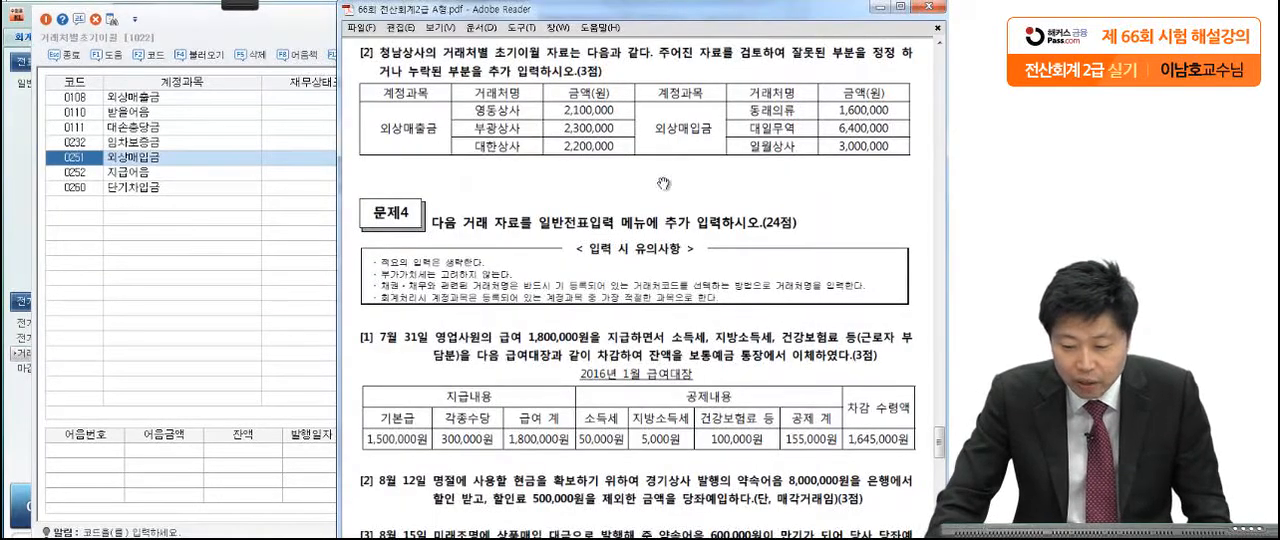
{"action": "left_click", "coordinate": [265, 158]}
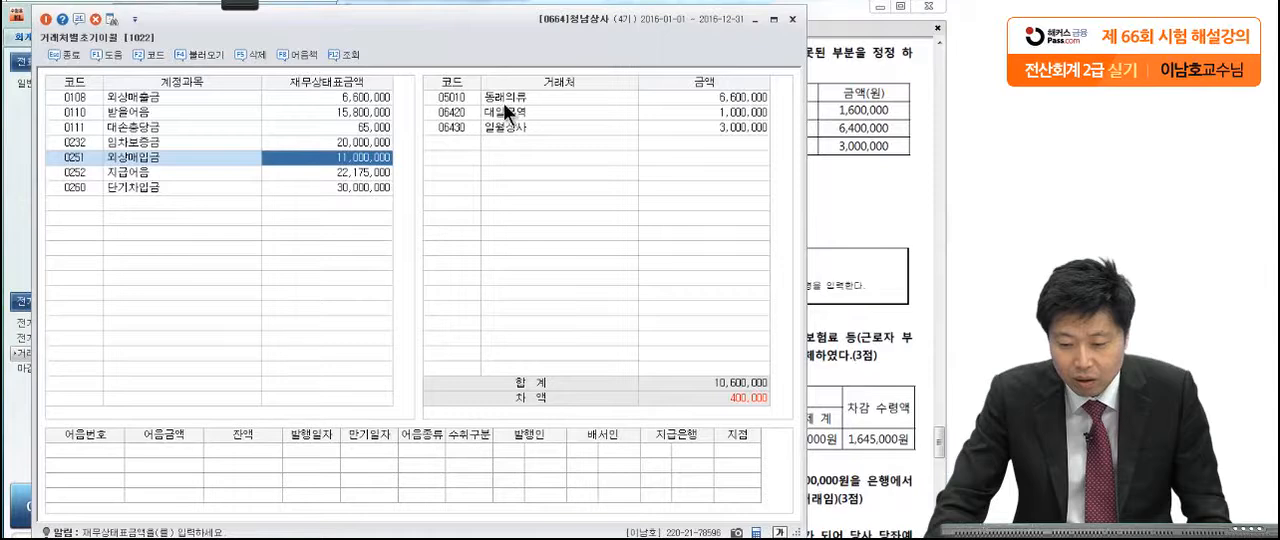
{"action": "left_click", "coordinate": [502, 102]}
{"action": "left_click", "coordinate": [689, 97]}
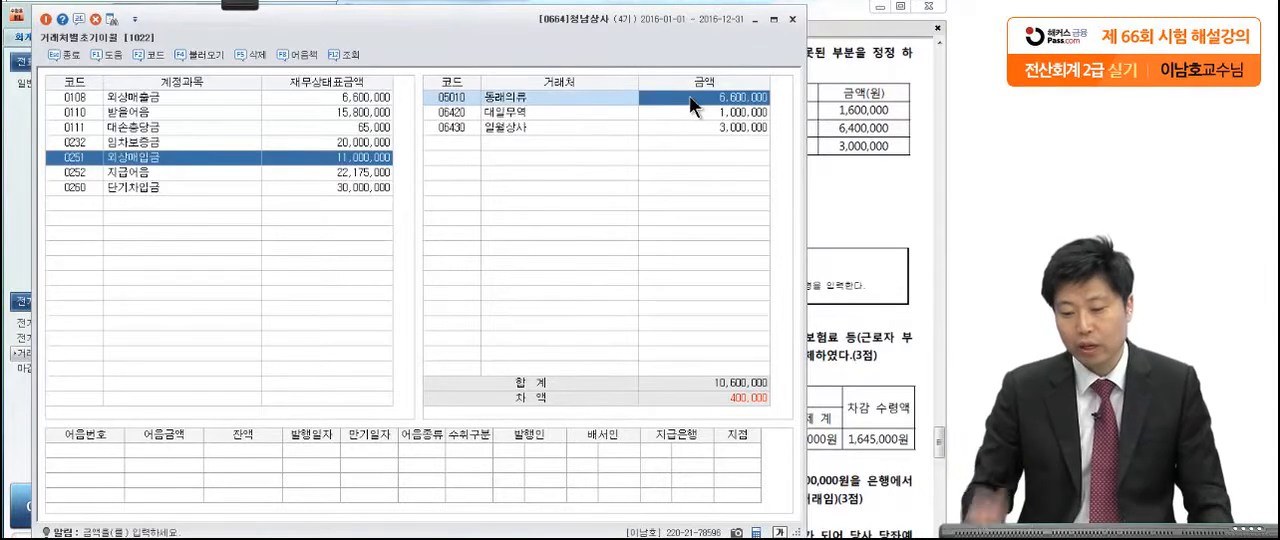
{"action": "type", "text": "160000"}
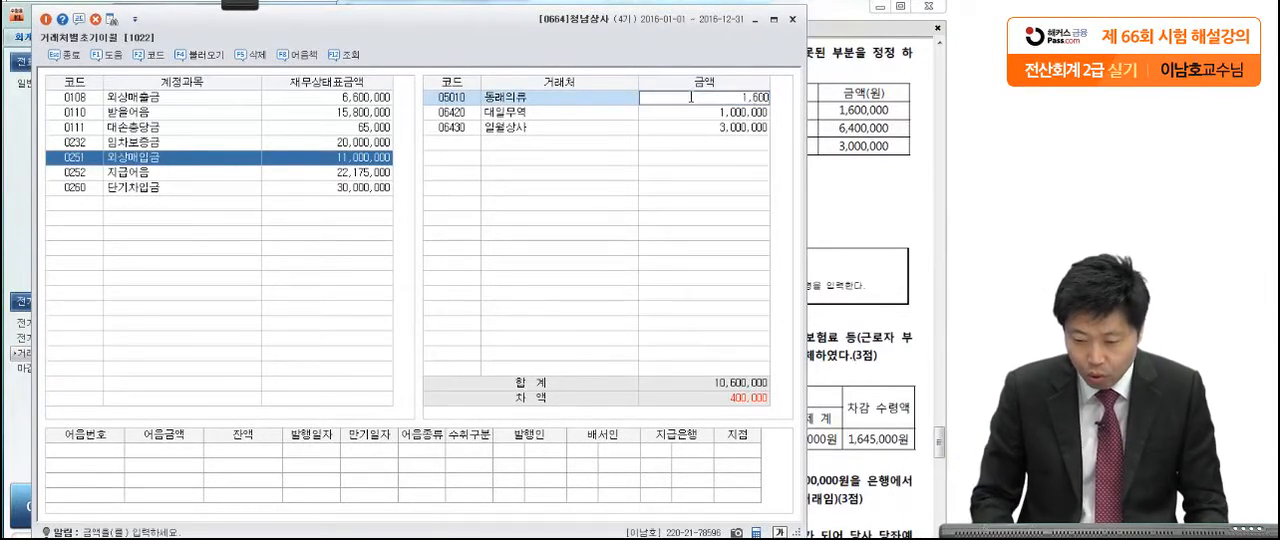
{"action": "type", "text": "0"}
{"action": "key", "text": "Return"}
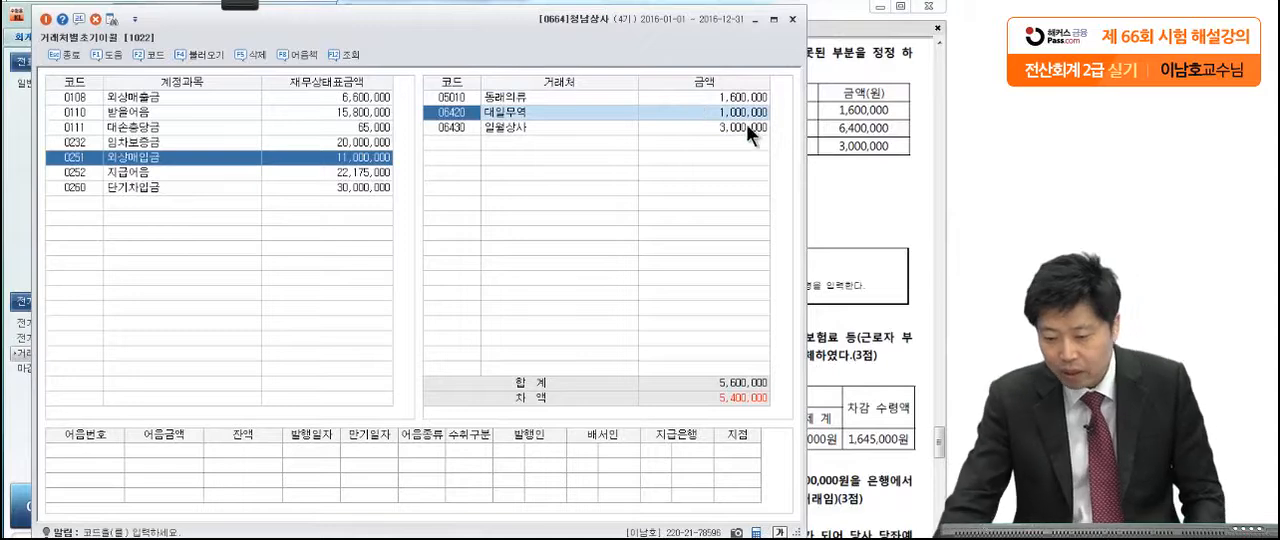
Step: Check 대일무역 against the exam and set its 외상매입금 opening balance to 6,400,000
{"action": "left_click", "coordinate": [846, 149]}
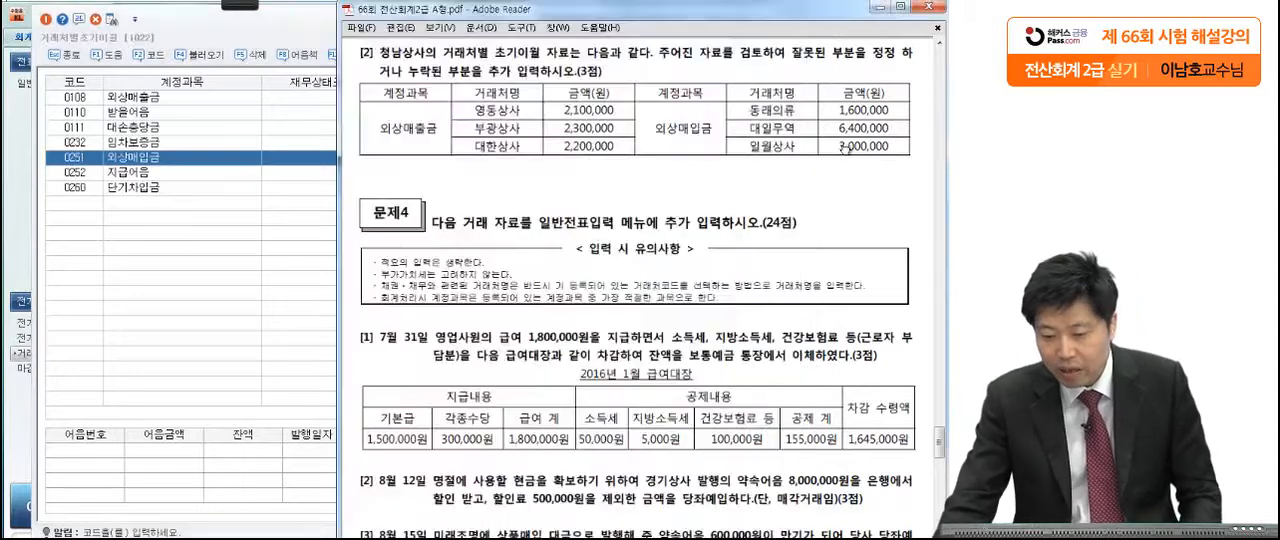
{"action": "left_click", "coordinate": [298, 161]}
{"action": "left_click", "coordinate": [696, 110]}
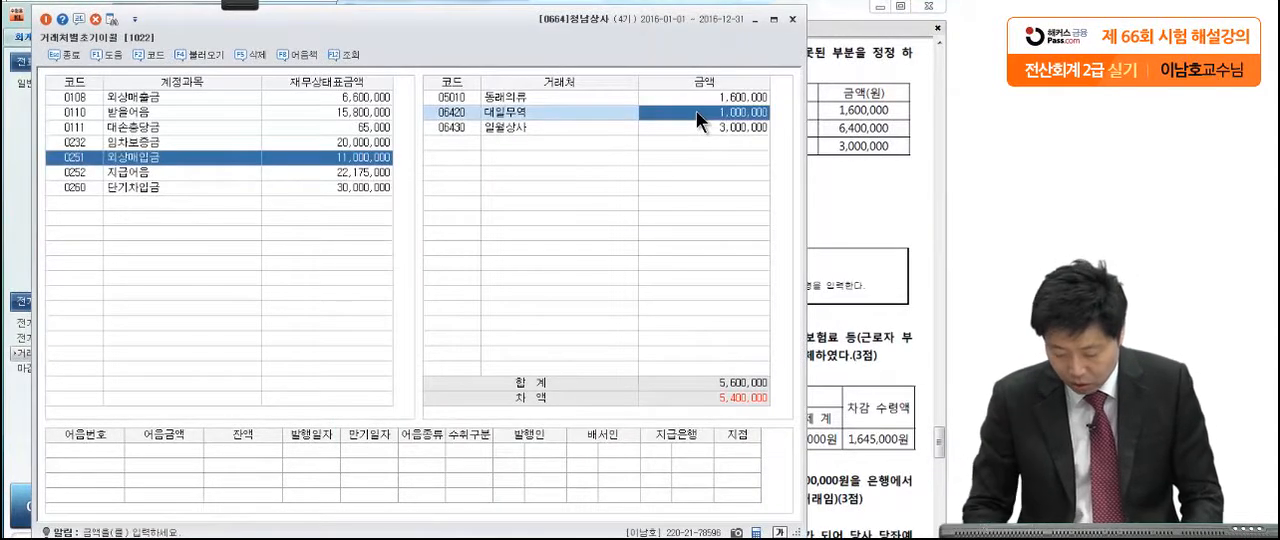
{"action": "type", "text": "6,400,000"}
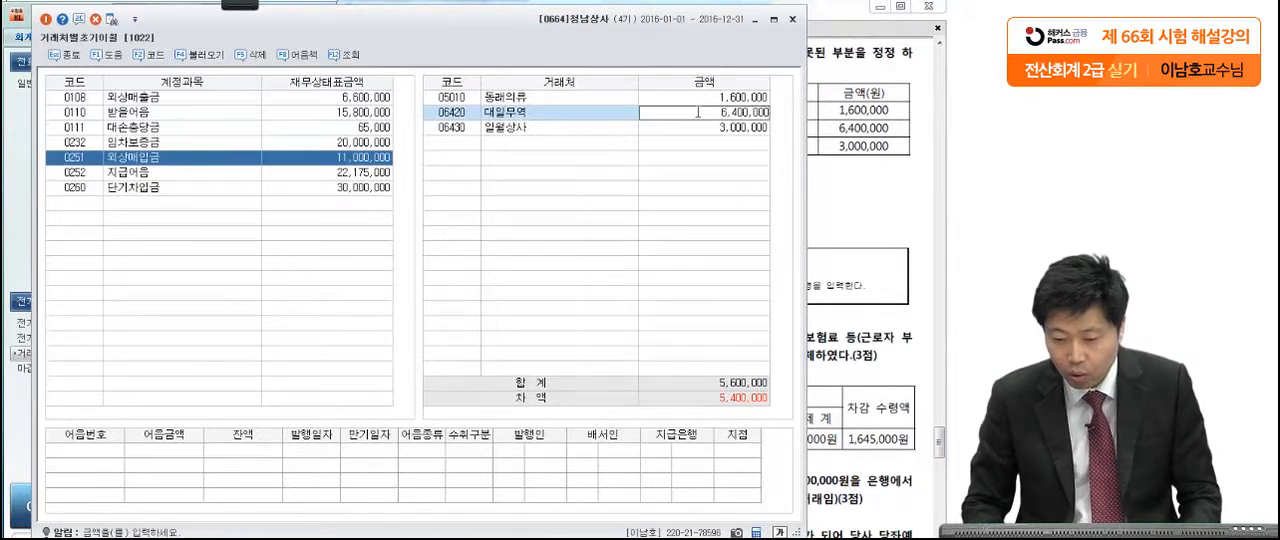
{"action": "key", "text": "Return"}
Step: Verify 일월상사's 외상매입금 balance against the exam table and close 거래처별초기이월
{"action": "left_click", "coordinate": [834, 140]}
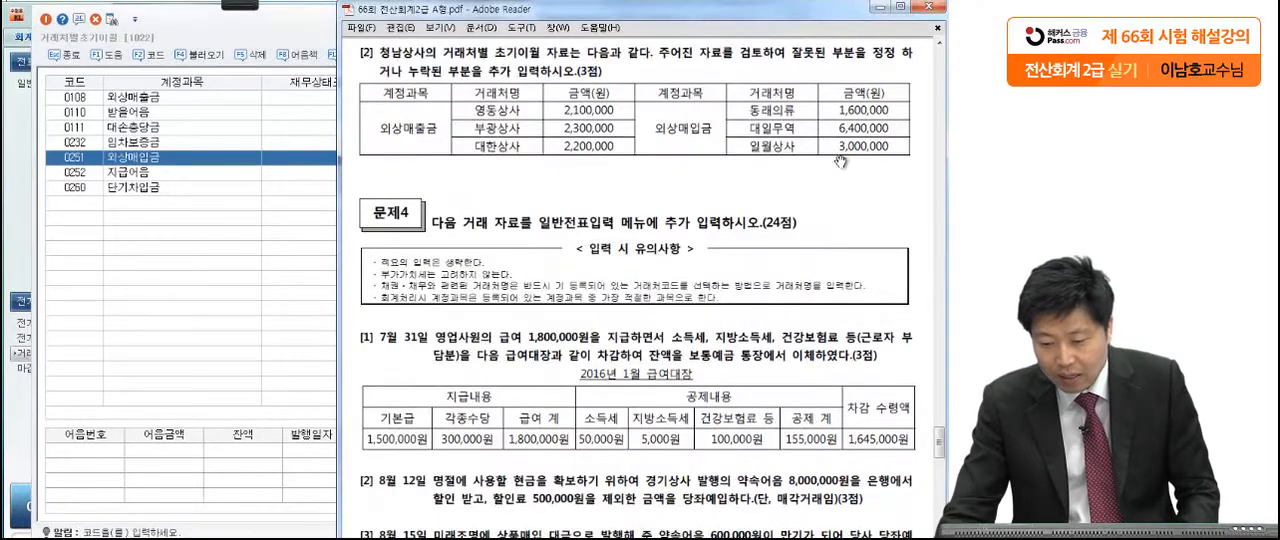
{"action": "left_click", "coordinate": [318, 163]}
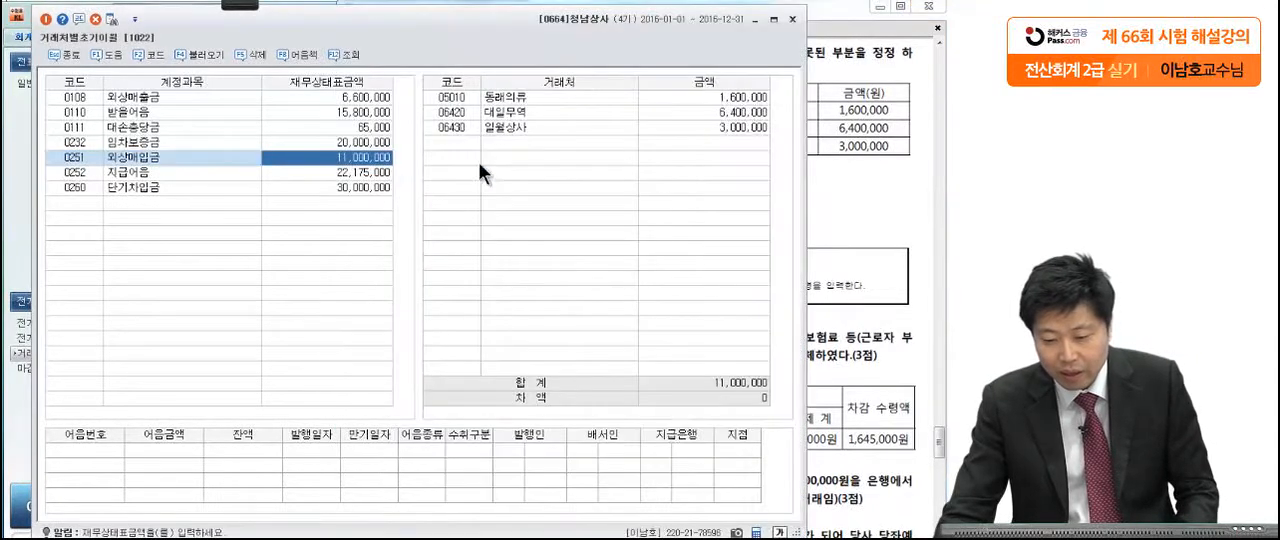
{"action": "left_click", "coordinate": [726, 128]}
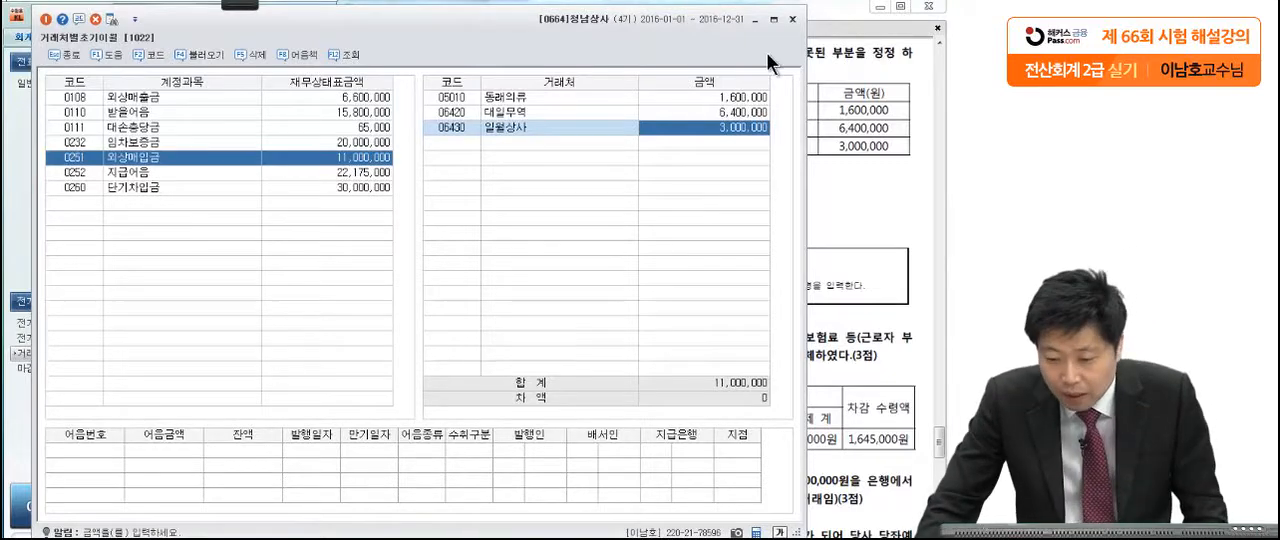
{"action": "left_click", "coordinate": [792, 21]}
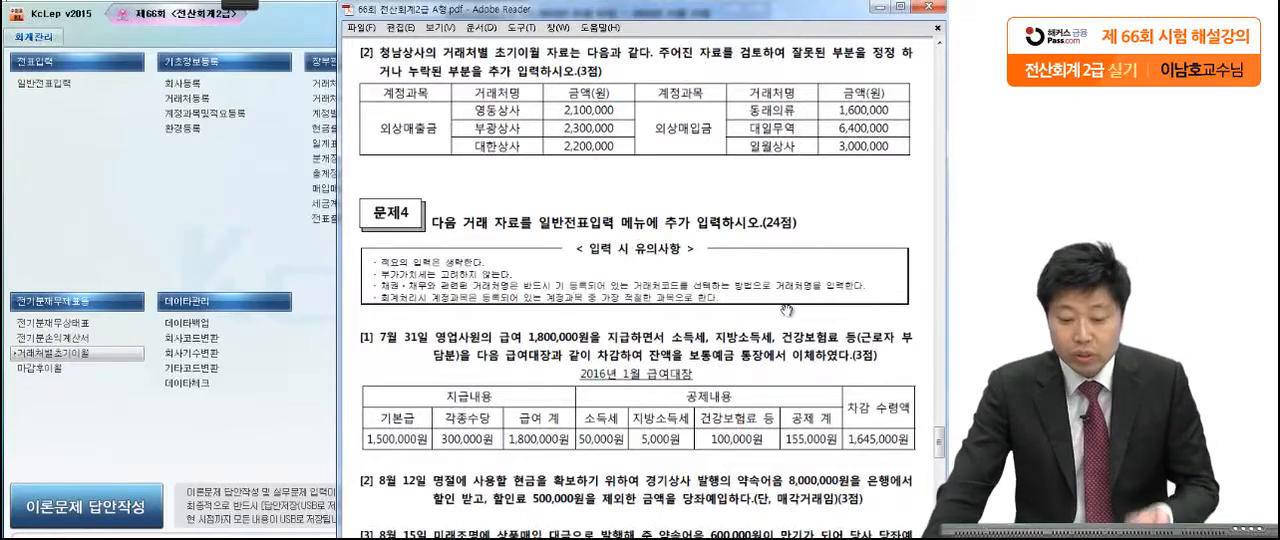
Step: Read 문제4 [1] on the July 31 salary payment, marking the deductions and underlining 보통예금 통장 with the pen
{"action": "scroll", "coordinate": [787, 310], "scroll_direction": "down", "scroll_amount": 3}
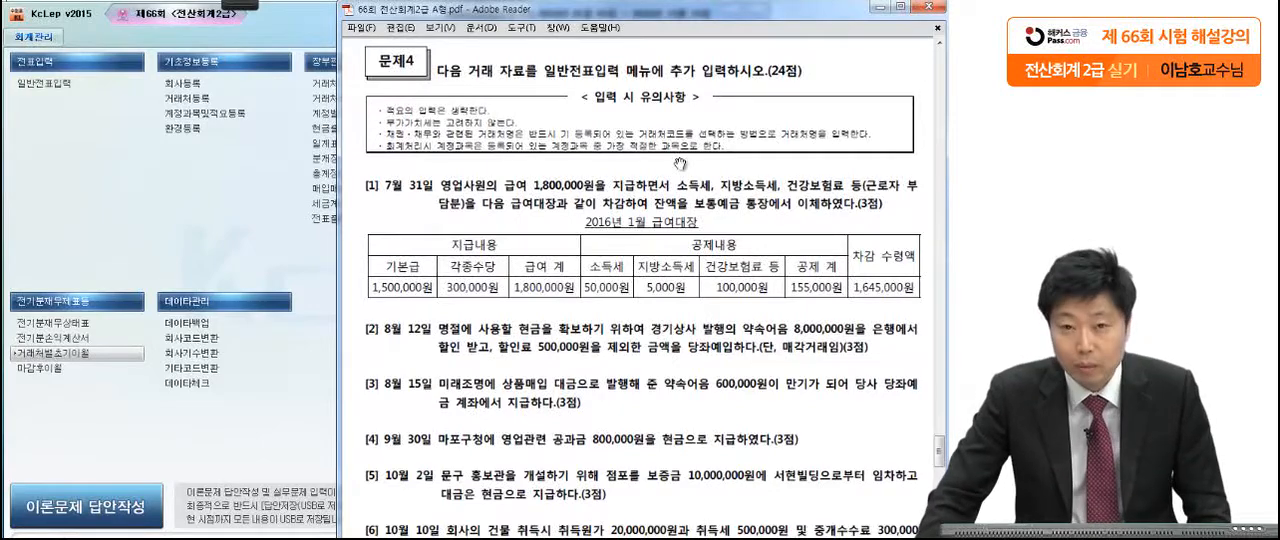
{"action": "scroll", "coordinate": [666, 305], "scroll_direction": "down", "scroll_amount": 3}
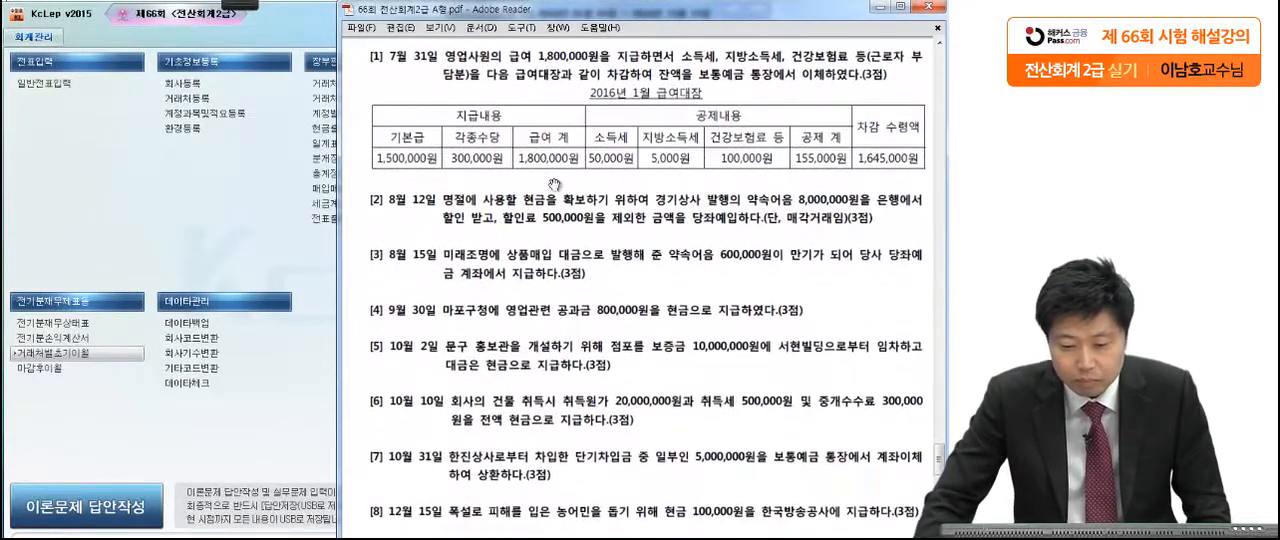
{"action": "mouse_move", "coordinate": [240, 5]}
{"action": "left_click", "coordinate": [135, 19]}
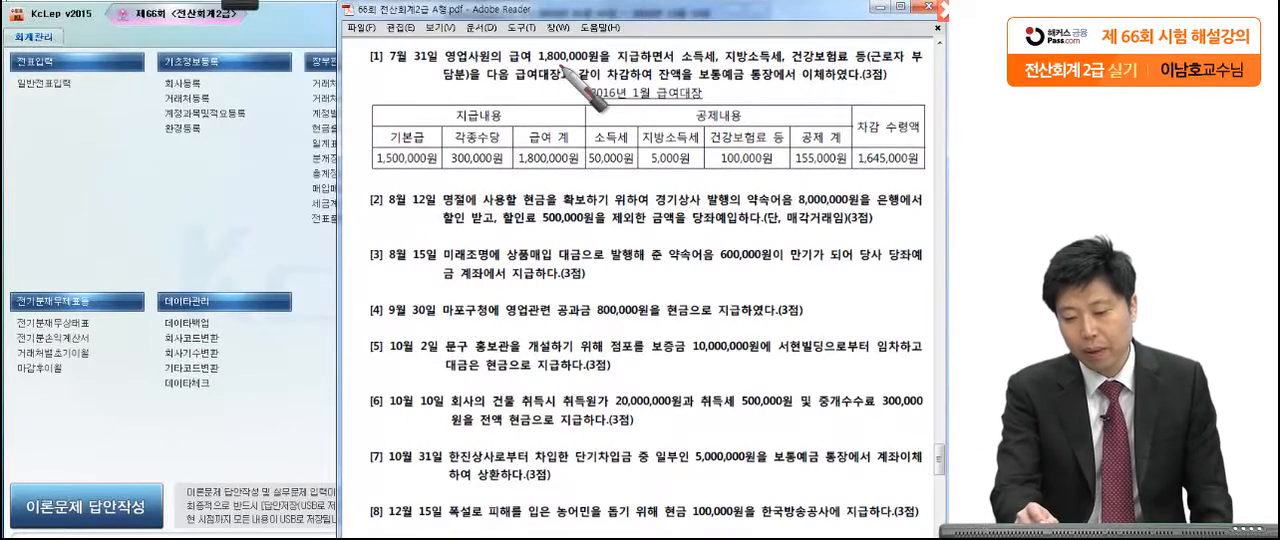
{"action": "left_click", "coordinate": [710, 70]}
{"action": "left_click", "coordinate": [765, 61]}
{"action": "left_click", "coordinate": [824, 69]}
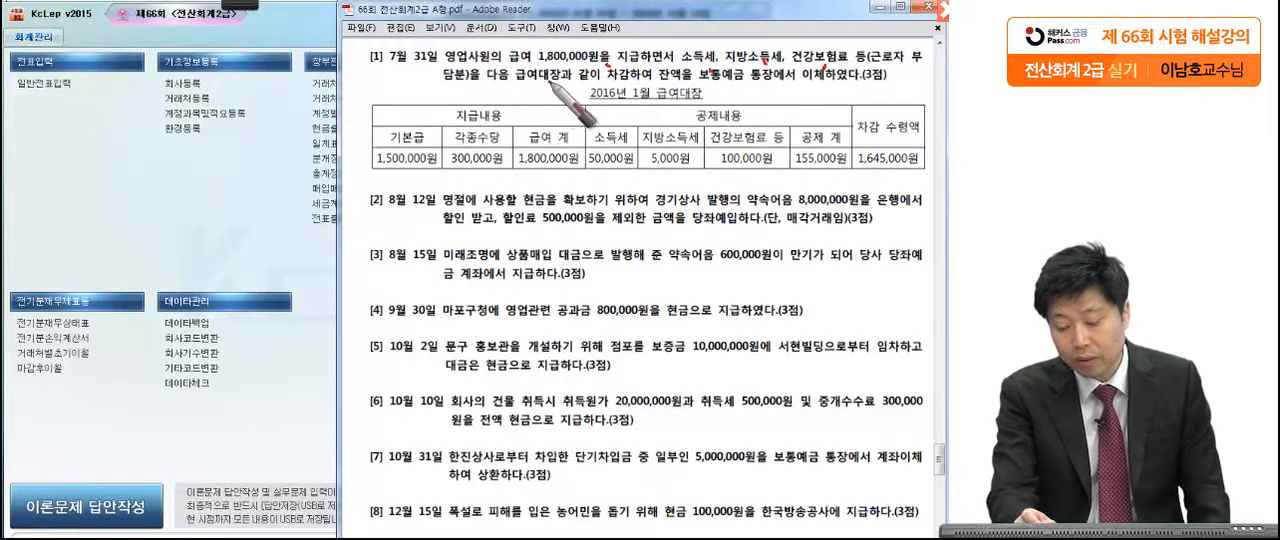
{"action": "left_click_drag", "start_coordinate": [697, 85], "coordinate": [778, 86]}
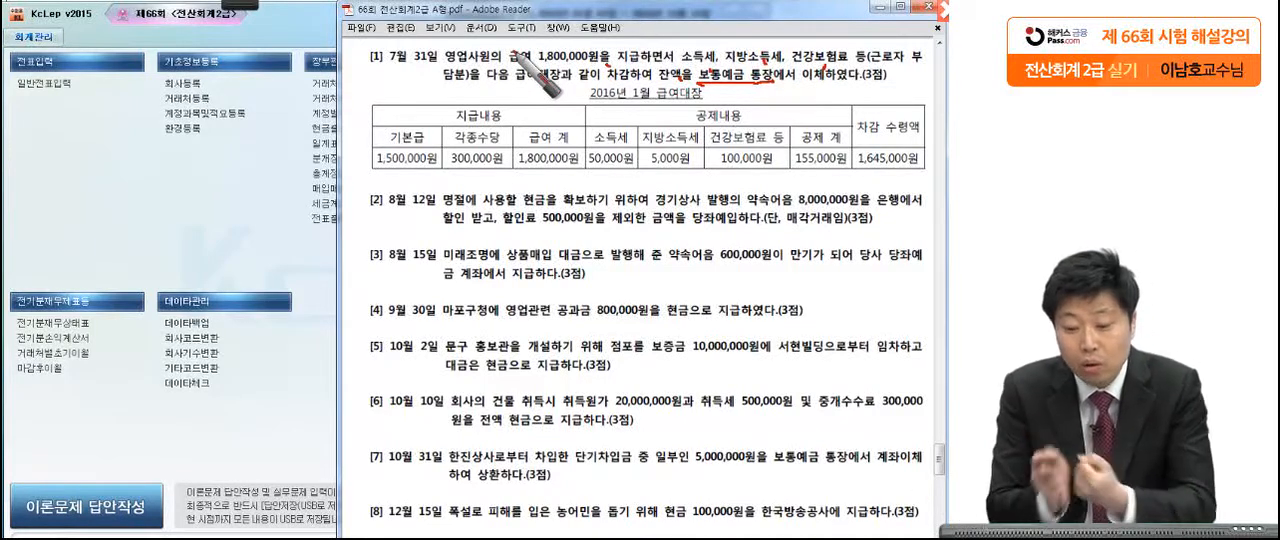
Step: Mark the deductions, 공제 계, 급여 계, 차감 수령액 and the word 급여 in 문제4 [1] with the pen, then clear the markings
{"action": "mouse_move", "coordinate": [790, 160]}
{"action": "left_mouse_down"}
{"action": "mouse_move", "coordinate": [755, 178]}
{"action": "mouse_move", "coordinate": [598, 172]}
{"action": "mouse_move", "coordinate": [855, 151]}
{"action": "mouse_move", "coordinate": [853, 178]}
{"action": "mouse_move", "coordinate": [786, 178]}
{"action": "left_mouse_up"}
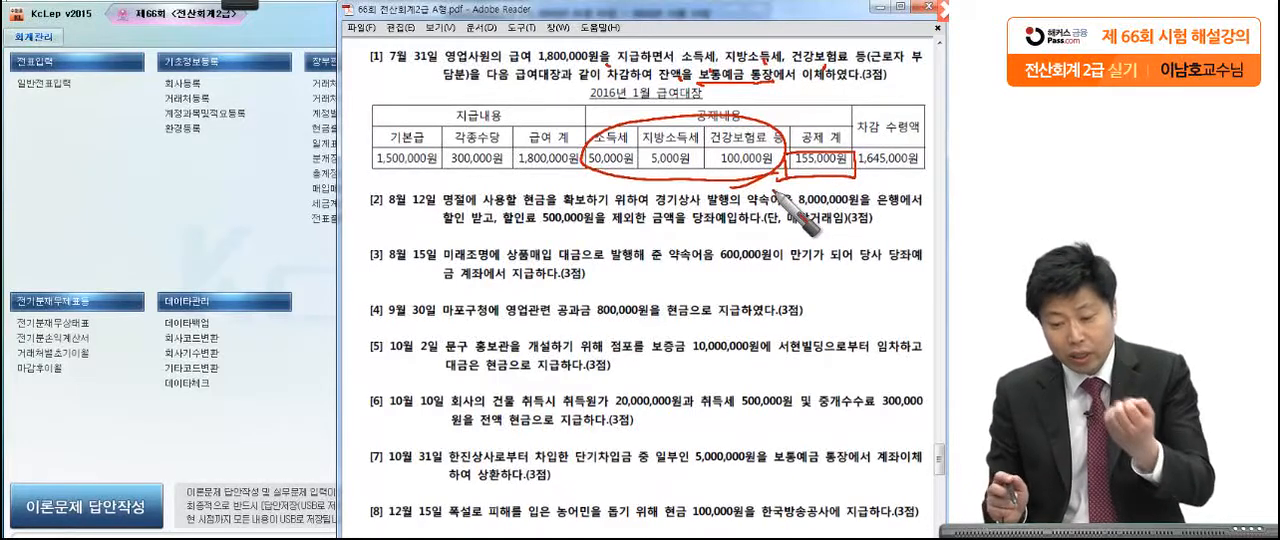
{"action": "mouse_move", "coordinate": [508, 170]}
{"action": "left_mouse_down"}
{"action": "mouse_move", "coordinate": [552, 182]}
{"action": "mouse_move", "coordinate": [590, 170]}
{"action": "left_mouse_up"}
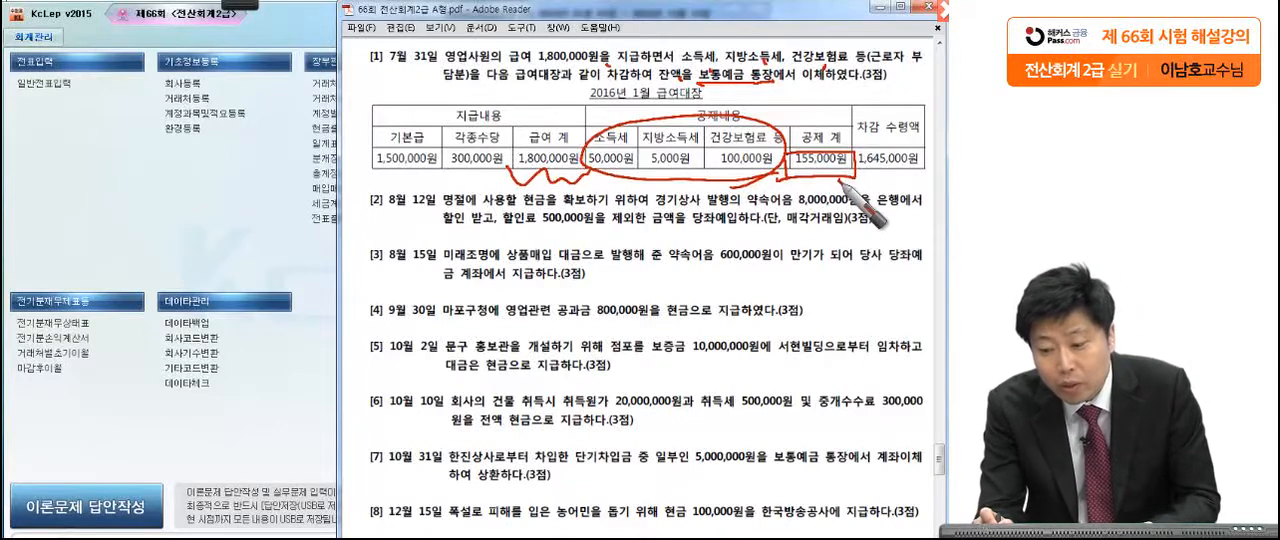
{"action": "mouse_move", "coordinate": [864, 166]}
{"action": "left_mouse_down"}
{"action": "mouse_move", "coordinate": [913, 141]}
{"action": "mouse_move", "coordinate": [888, 176]}
{"action": "left_mouse_up"}
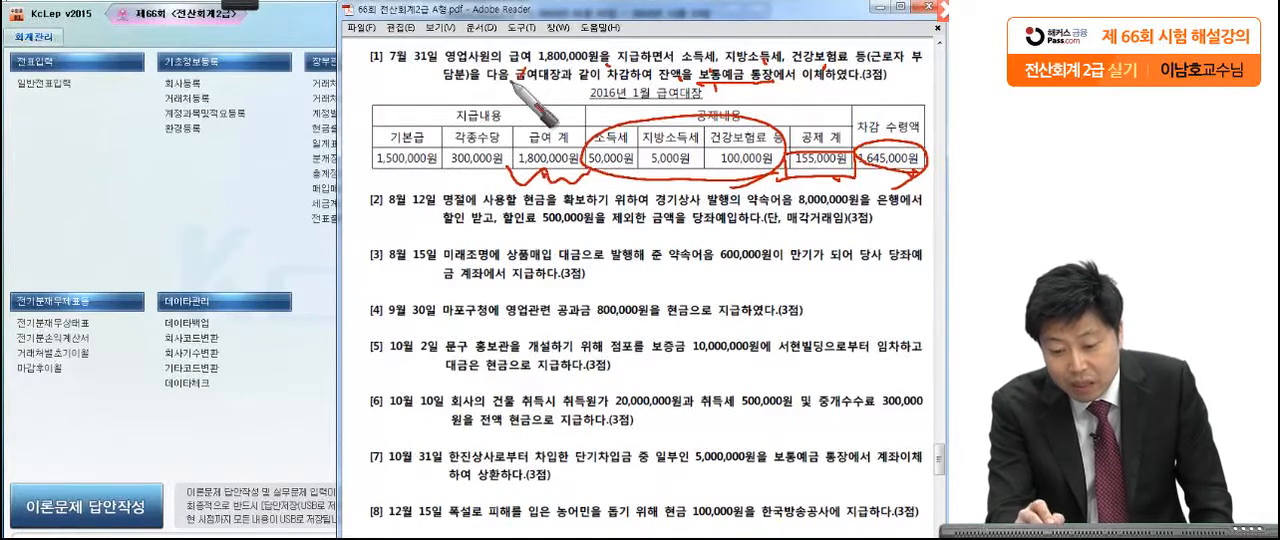
{"action": "left_click_drag", "start_coordinate": [522, 72], "coordinate": [474, 88]}
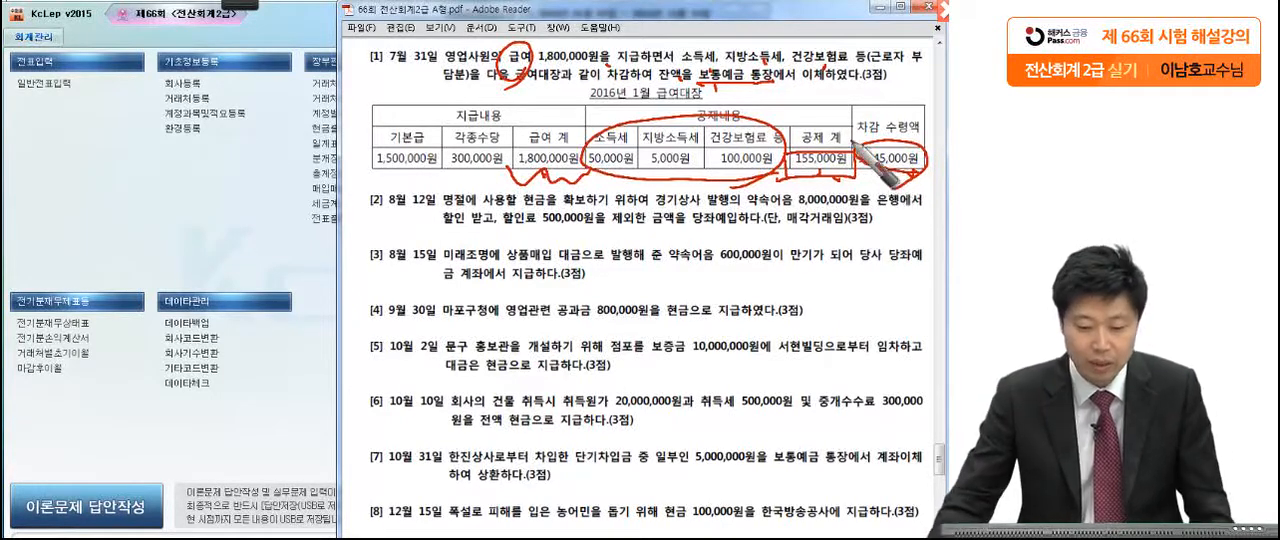
{"action": "key", "text": "Escape"}
Step: Open 일반전표입력 and set the voucher date to July 31
{"action": "left_click", "coordinate": [46, 89]}
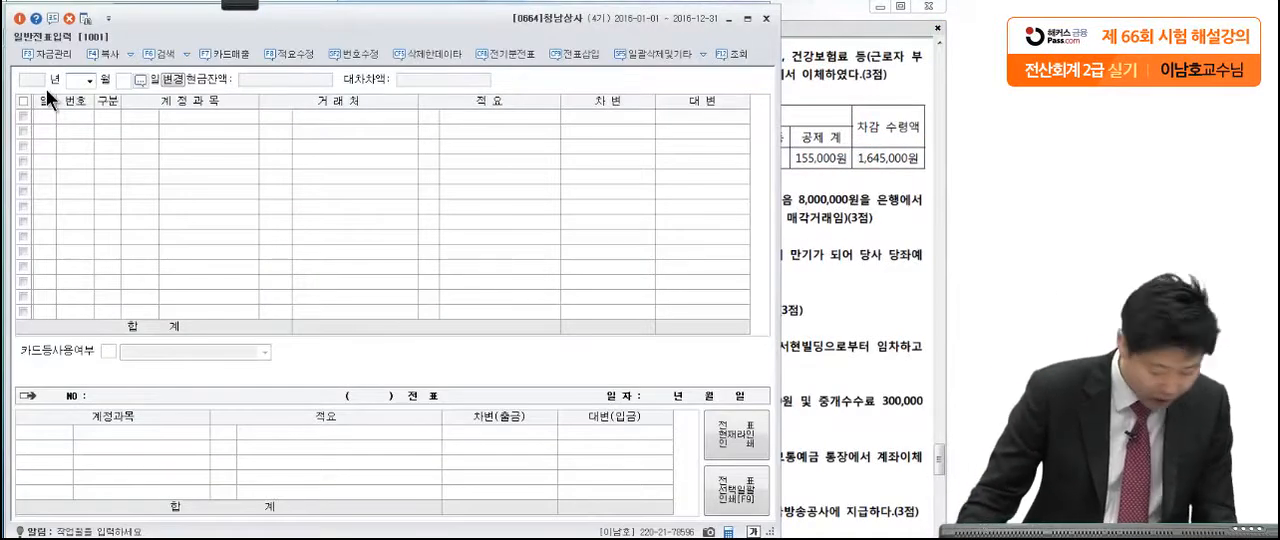
{"action": "type", "text": "07"}
{"action": "key", "text": "Return"}
{"action": "type", "text": "31"}
{"action": "key", "text": "Return"}
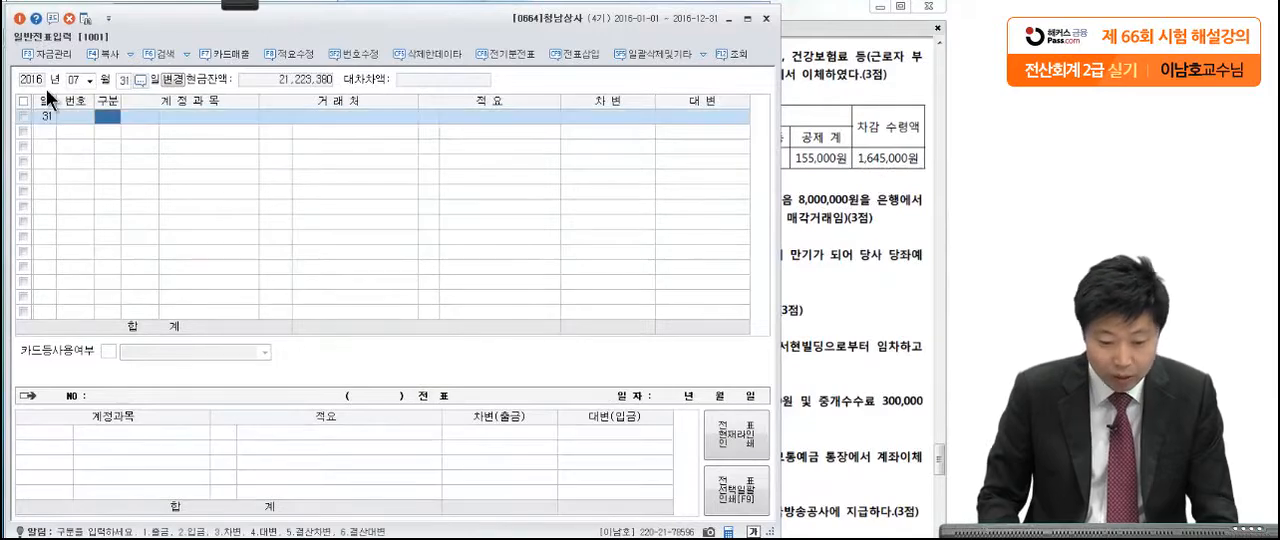
Step: Enter a debit line for 급여 (0801, 판매관리비) with an amount of 1,800,000
{"action": "type", "text": "3"}
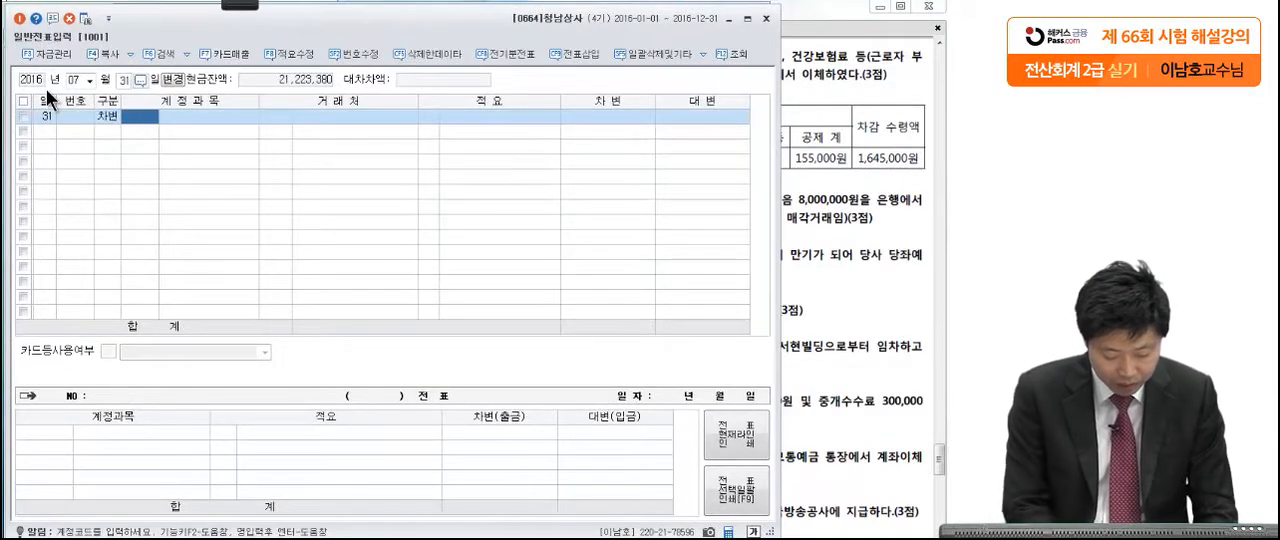
{"action": "type", "text": "급여"}
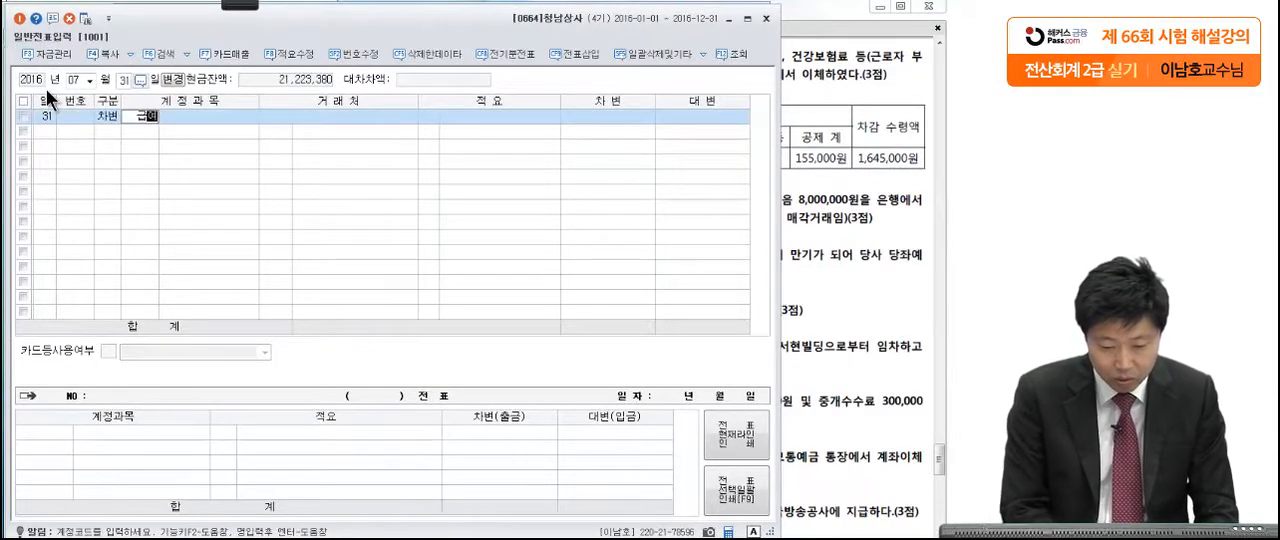
{"action": "key", "text": "Return"}
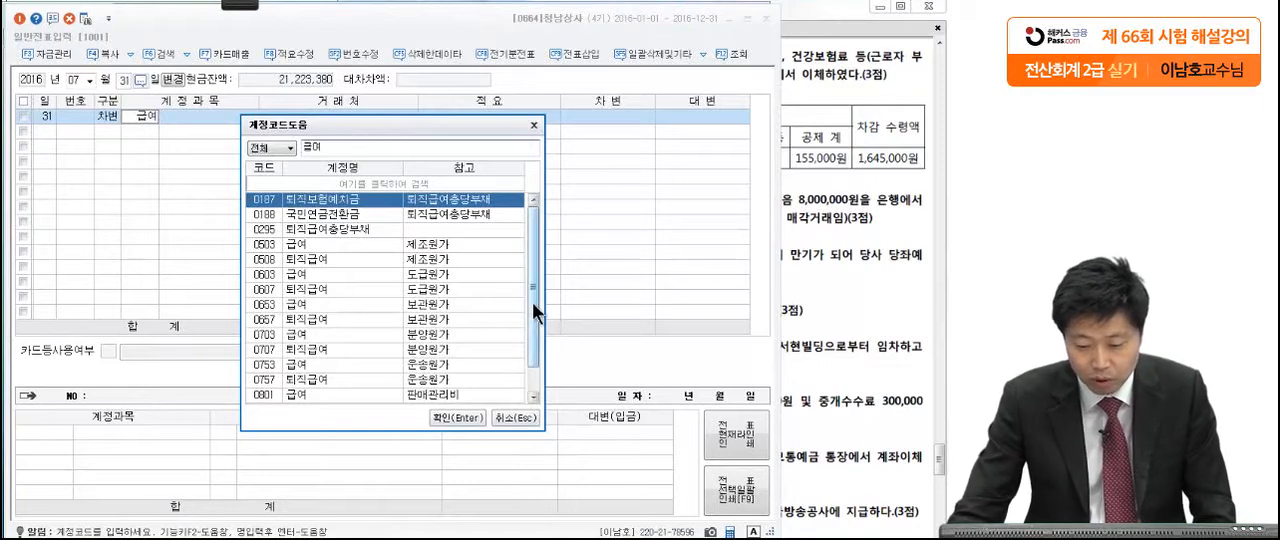
{"action": "left_click_drag", "start_coordinate": [533, 303], "coordinate": [530, 330]}
{"action": "left_click", "coordinate": [333, 365]}
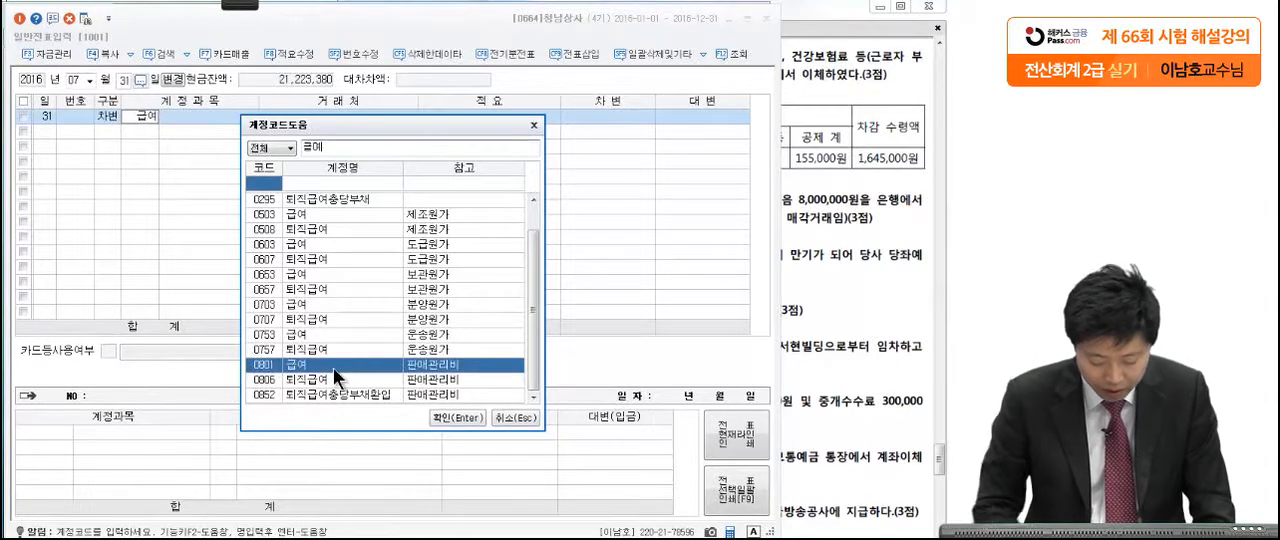
{"action": "key", "text": "Return"}
{"action": "left_click", "coordinate": [615, 119]}
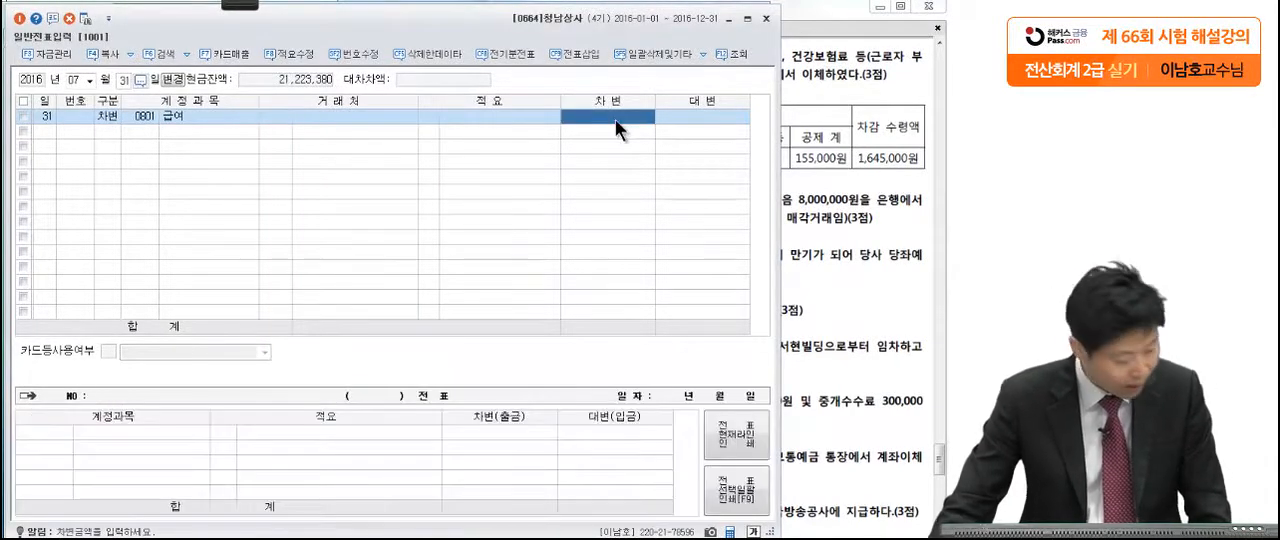
{"action": "type", "text": "1"}
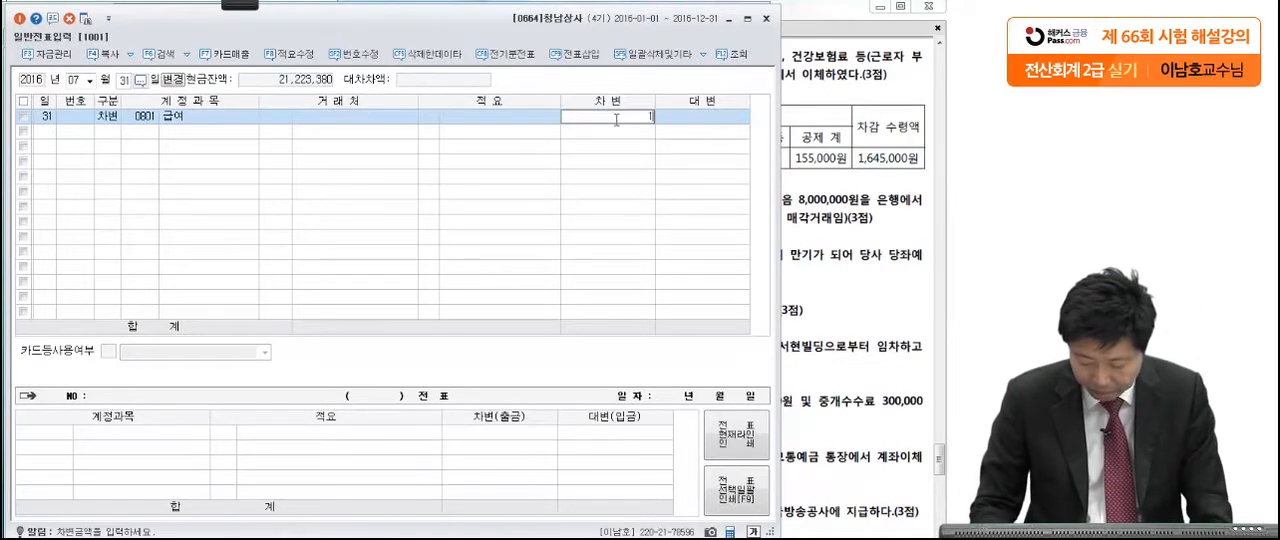
{"action": "type", "text": ",800,0000"}
{"action": "key", "text": "Return"}
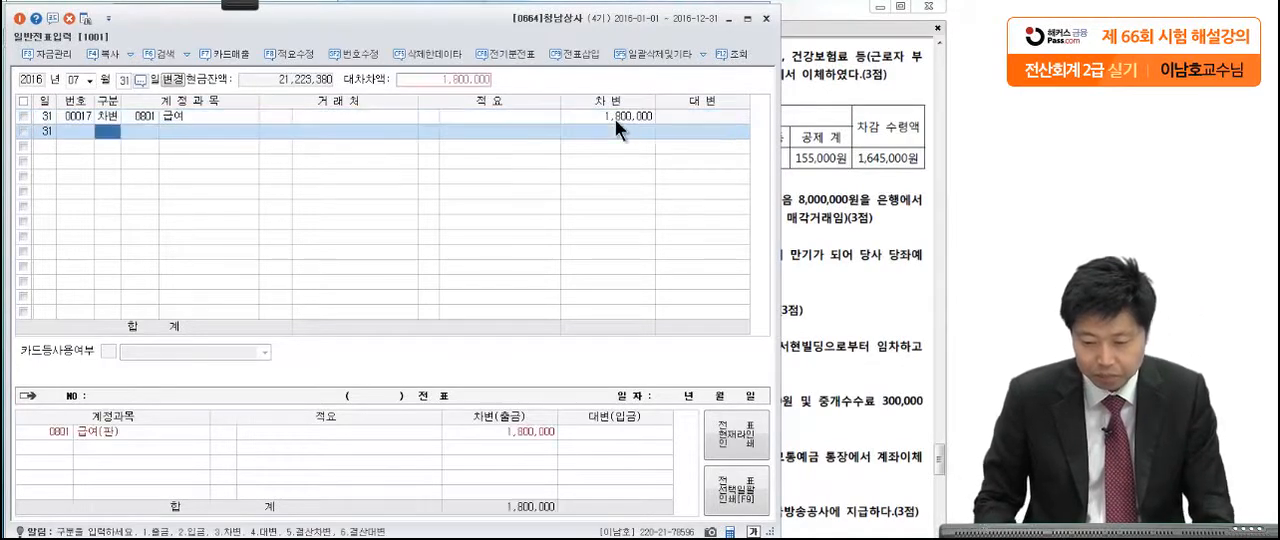
Step: Add a credit line for 예수금 (0254) with the total deductions of 155,000
{"action": "type", "text": "4예수금"}
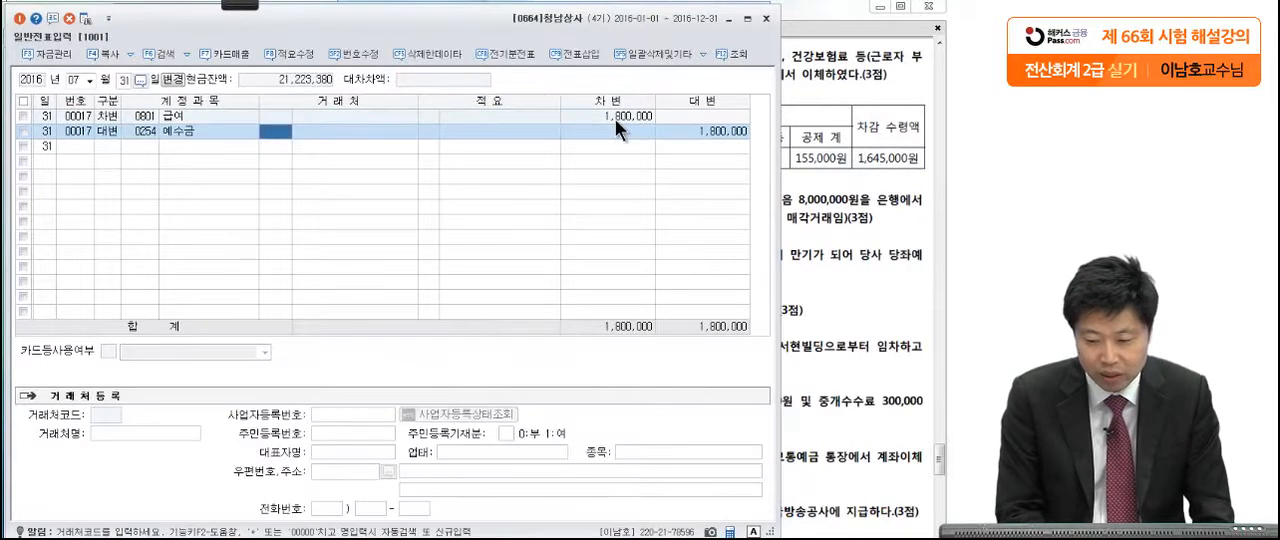
{"action": "key", "text": "Return"}
{"action": "key", "text": "Return"}
{"action": "type", "text": "155000"}
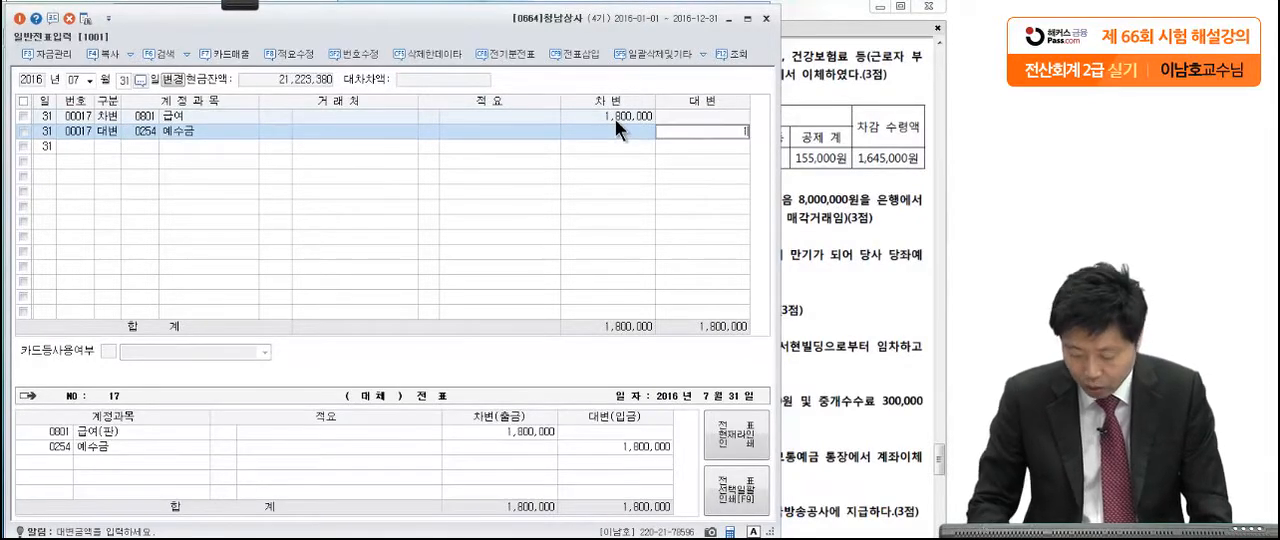
{"action": "key", "text": "Return"}
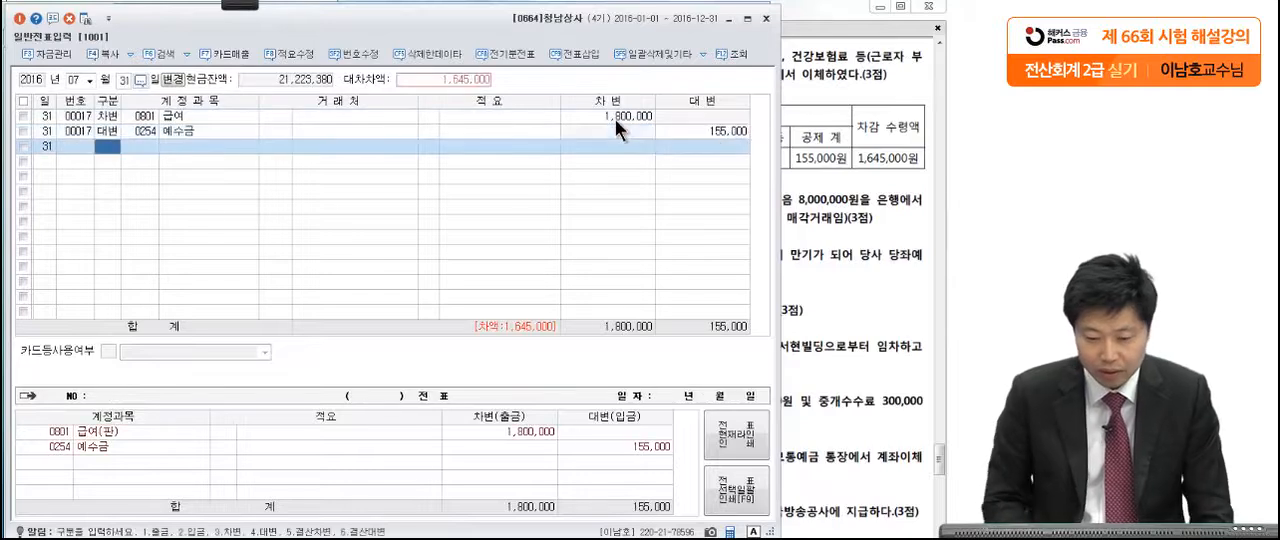
Step: Add a credit line for 보통예금 (0103) of 1,645,000 and check it against the payroll table's 차감 수령액
{"action": "type", "text": "4"}
{"action": "type", "text": "보통"}
{"action": "key", "text": "Return"}
{"action": "key", "text": "Return"}
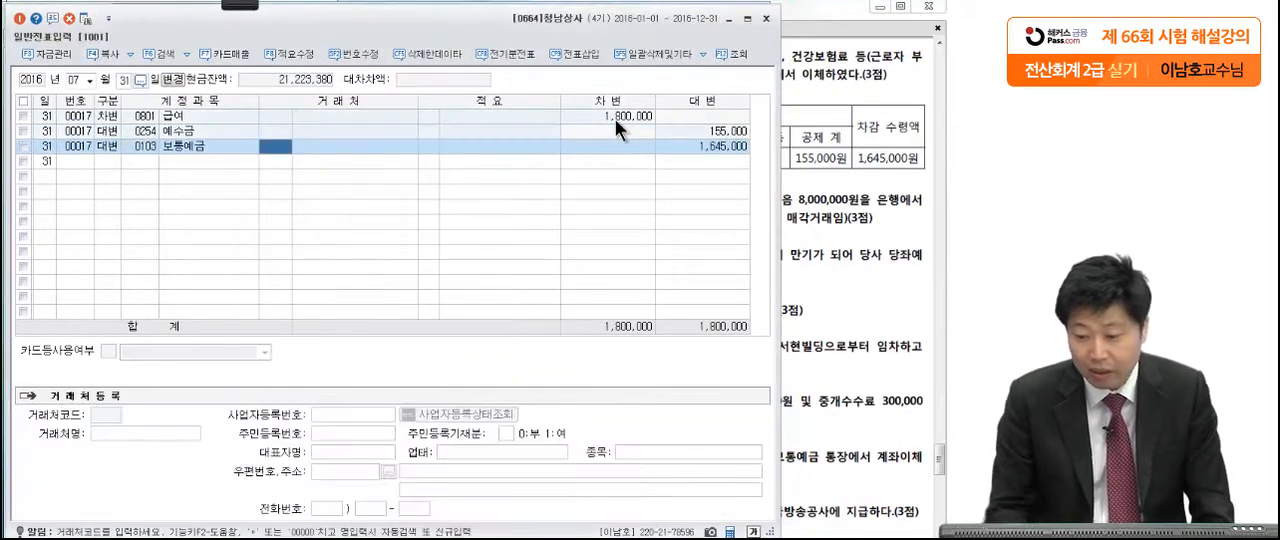
{"action": "left_click", "coordinate": [725, 144]}
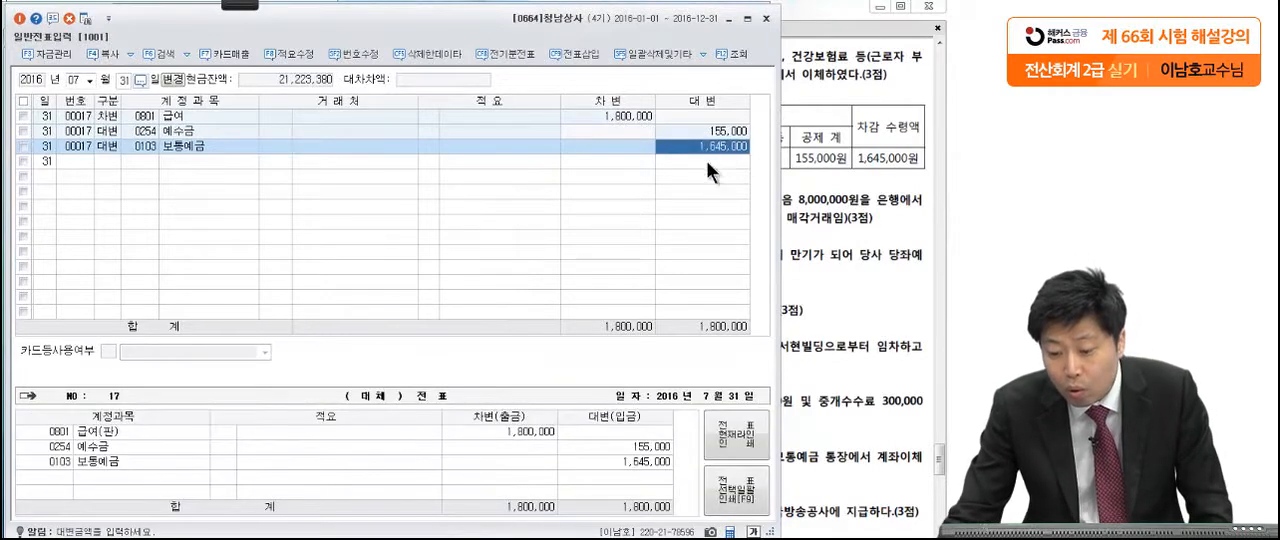
{"action": "left_click", "coordinate": [800, 150]}
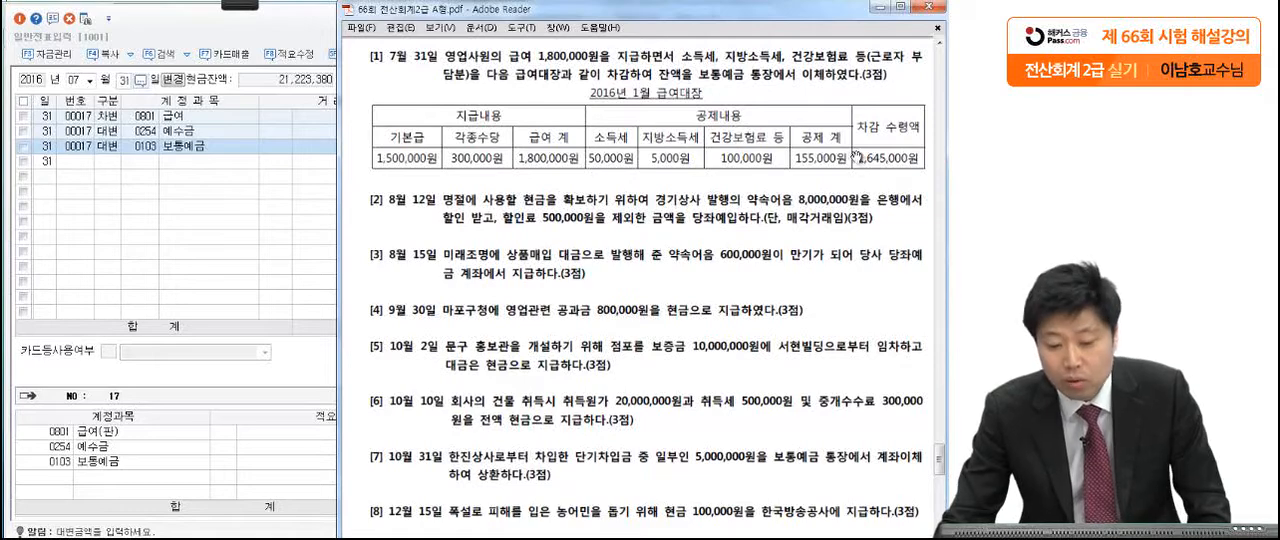
{"action": "left_click", "coordinate": [312, 156]}
{"action": "left_click", "coordinate": [327, 142]}
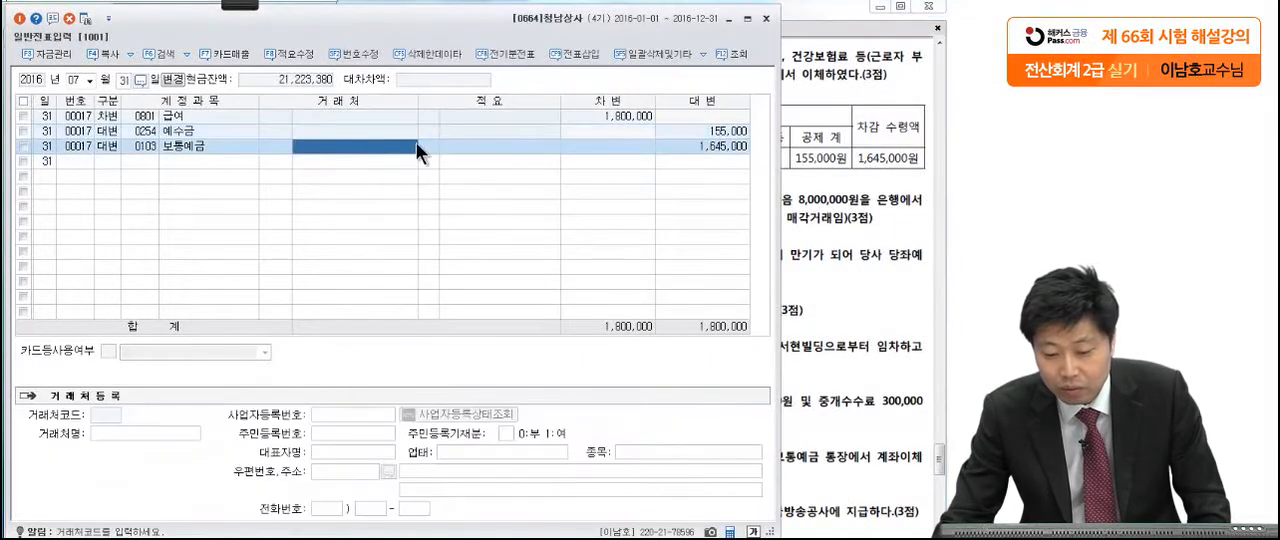
{"action": "left_click", "coordinate": [672, 146]}
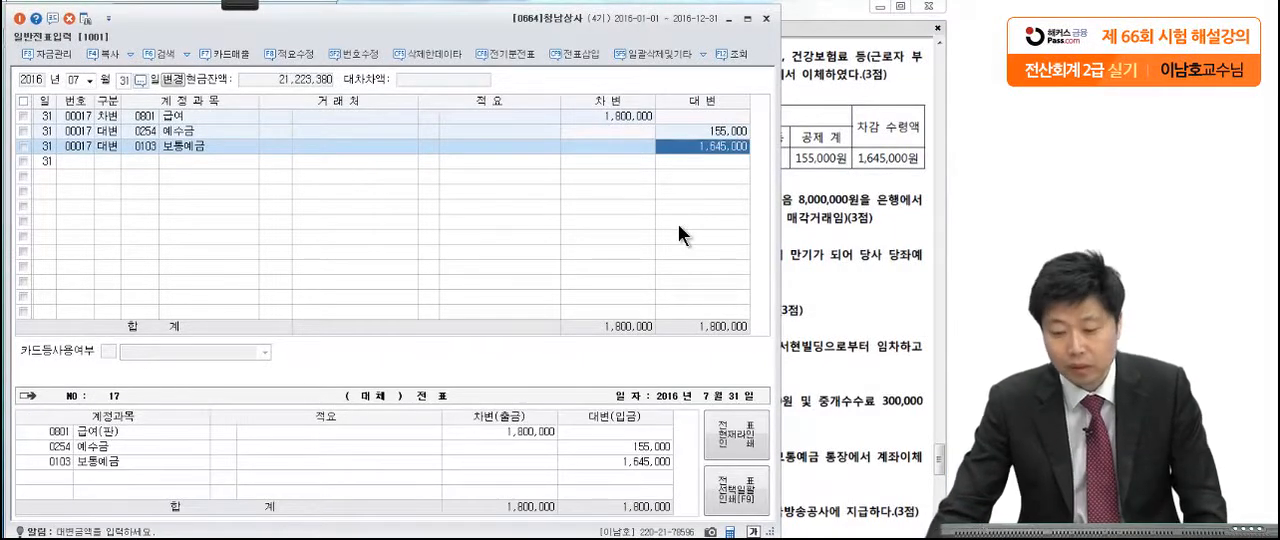
Step: Read 문제4 [2] on the August 12 note discounting, marking 500,000원, 당좌예입 and 매각거래임 with the pen
{"action": "left_click", "coordinate": [850, 211]}
{"action": "scroll", "coordinate": [778, 242], "scroll_direction": "down", "scroll_amount": 3}
{"action": "scroll", "coordinate": [778, 242], "scroll_direction": "down", "scroll_amount": 2}
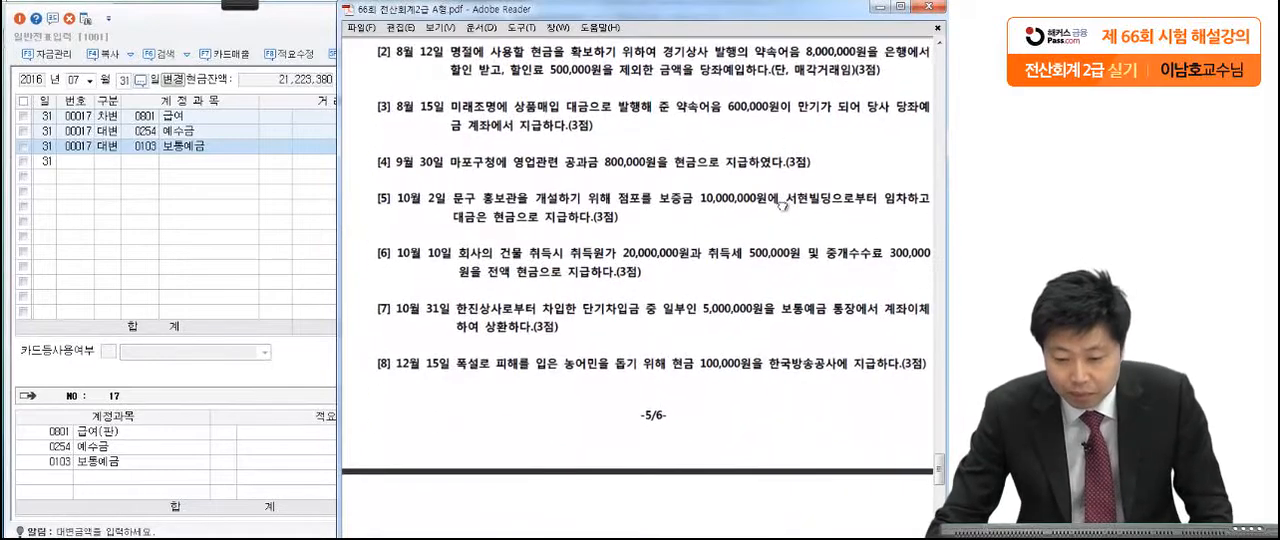
{"action": "mouse_move", "coordinate": [241, 4]}
{"action": "left_click", "coordinate": [137, 24]}
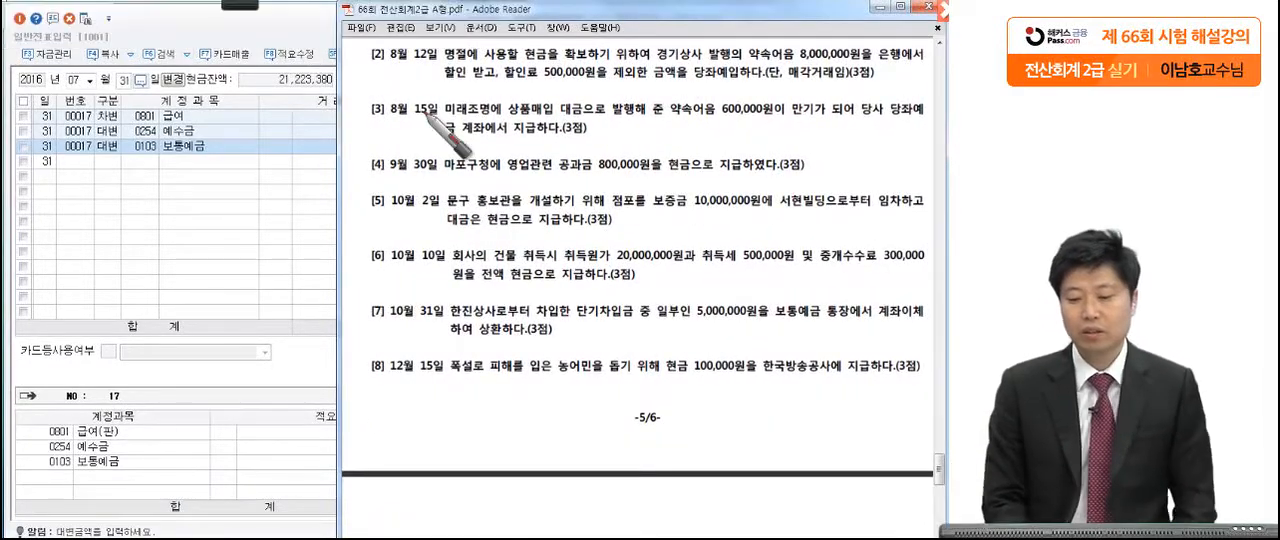
{"action": "left_click", "coordinate": [649, 56]}
{"action": "left_click", "coordinate": [870, 70]}
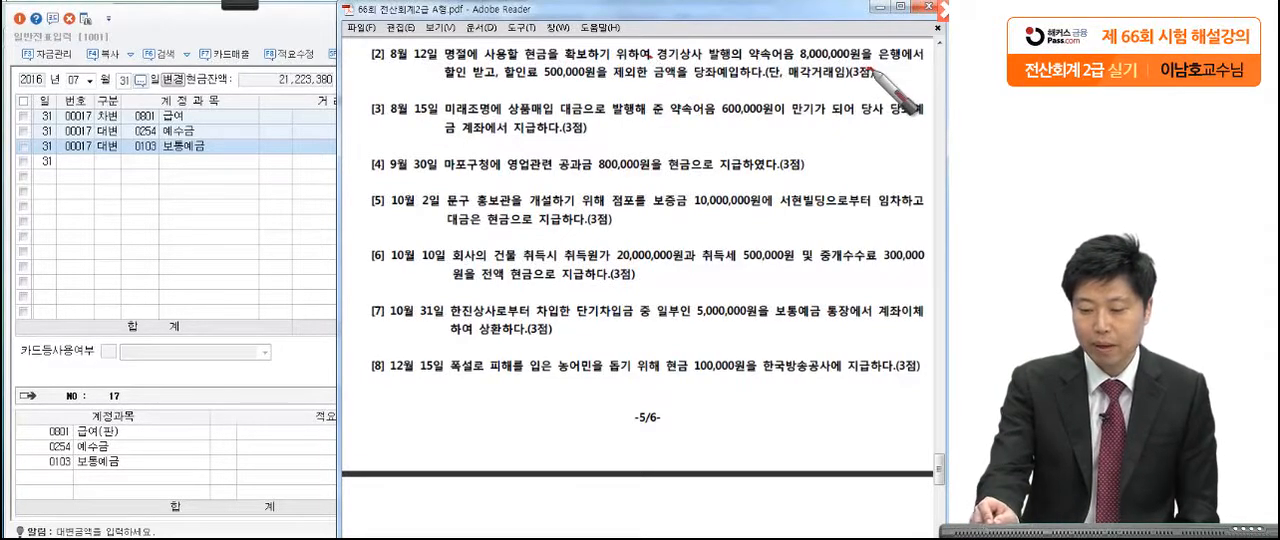
{"action": "left_click", "coordinate": [497, 80]}
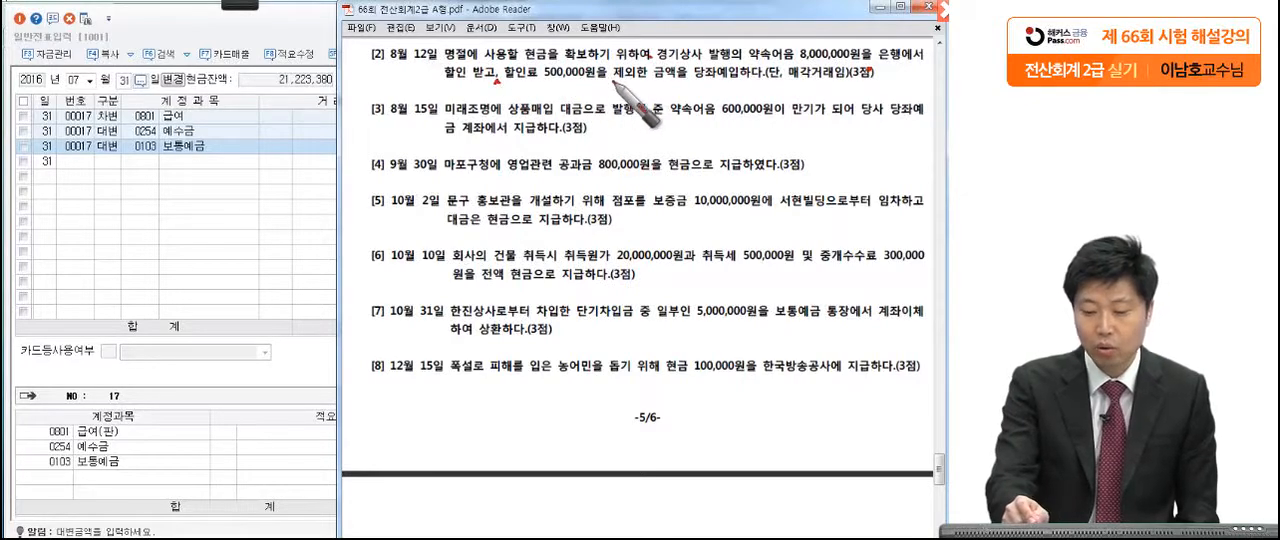
{"action": "left_click_drag", "start_coordinate": [690, 80], "coordinate": [864, 84]}
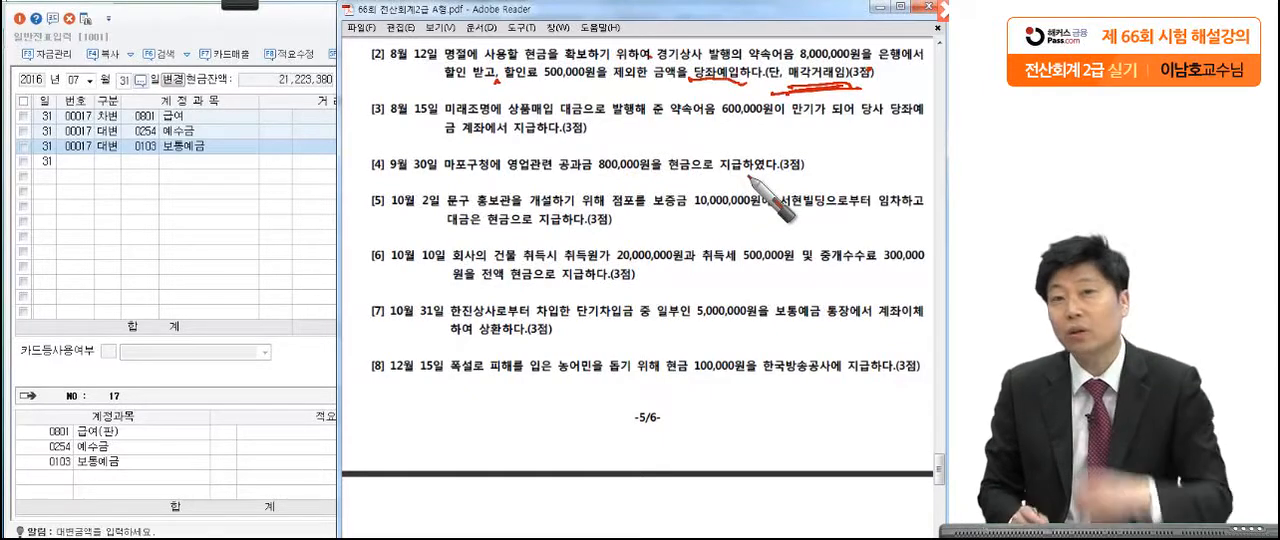
{"action": "left_click_drag", "start_coordinate": [557, 67], "coordinate": [600, 137]}
{"action": "mouse_move", "coordinate": [607, 76]}
{"action": "left_mouse_down"}
{"action": "mouse_move", "coordinate": [547, 90]}
{"action": "mouse_move", "coordinate": [603, 79]}
{"action": "left_mouse_up"}
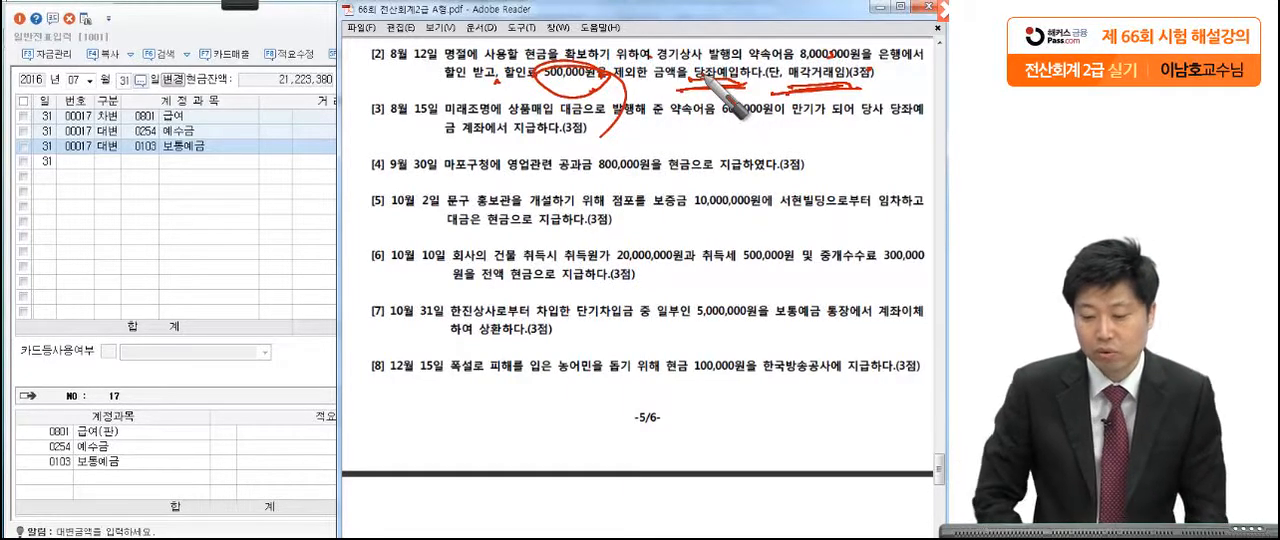
{"action": "key", "text": "Escape"}
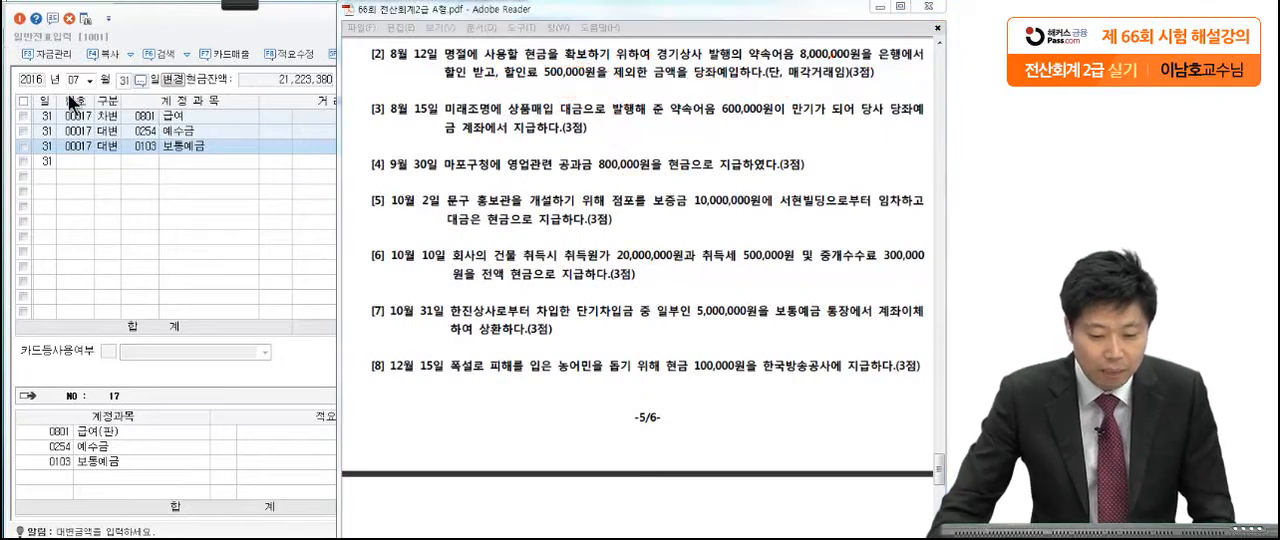
Step: Change the voucher date in 일반전표입력 to August 12
{"action": "left_click", "coordinate": [74, 80]}
{"action": "type", "text": "8"}
{"action": "key", "text": "Return"}
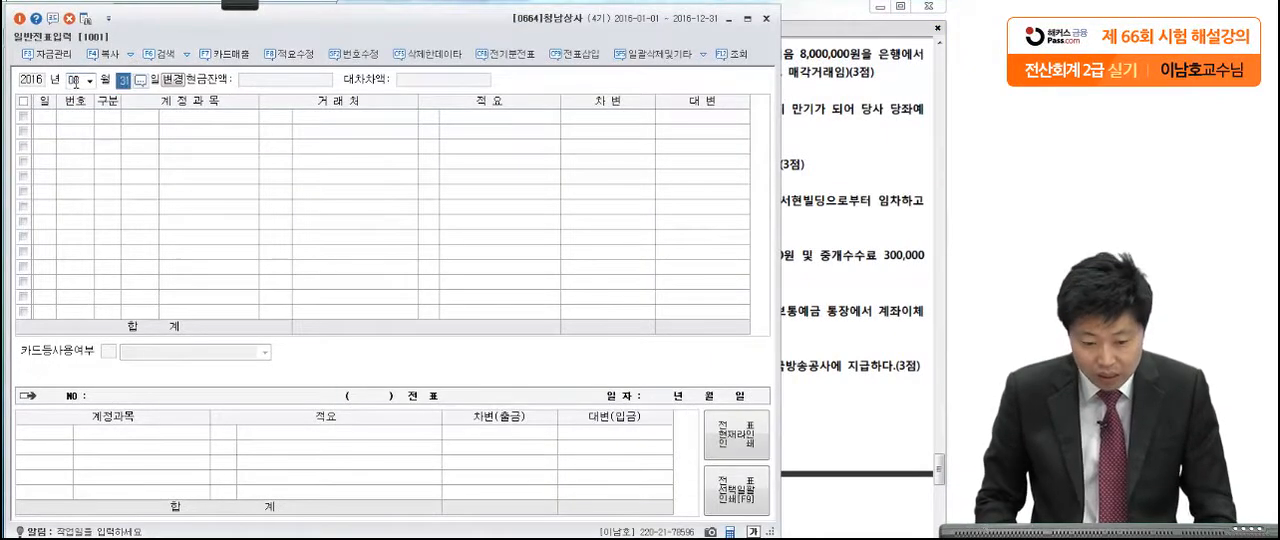
{"action": "type", "text": "12"}
{"action": "key", "text": "Return"}
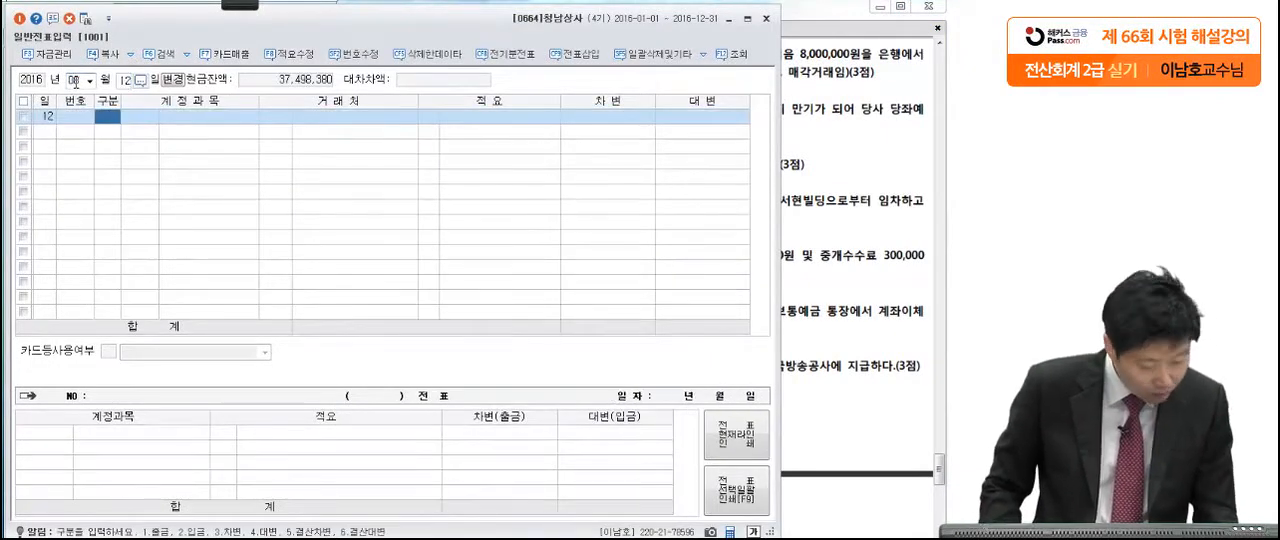
Step: Start a credit line with the account 받을어음 (0110) for August 12
{"action": "type", "text": "4"}
{"action": "key", "text": "Return"}
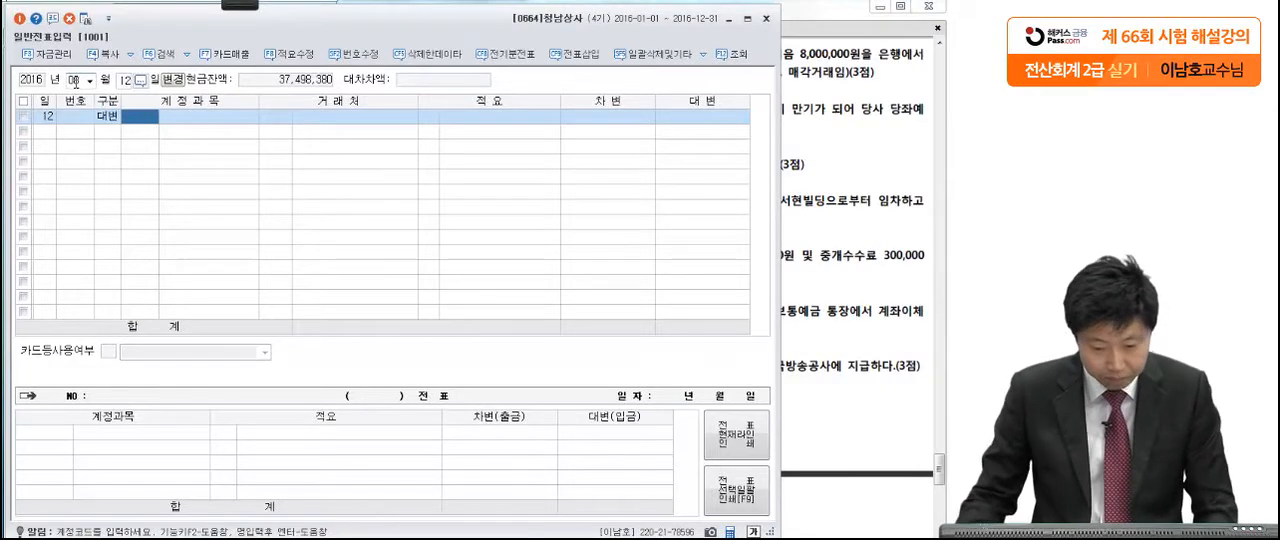
{"action": "type", "text": "받"}
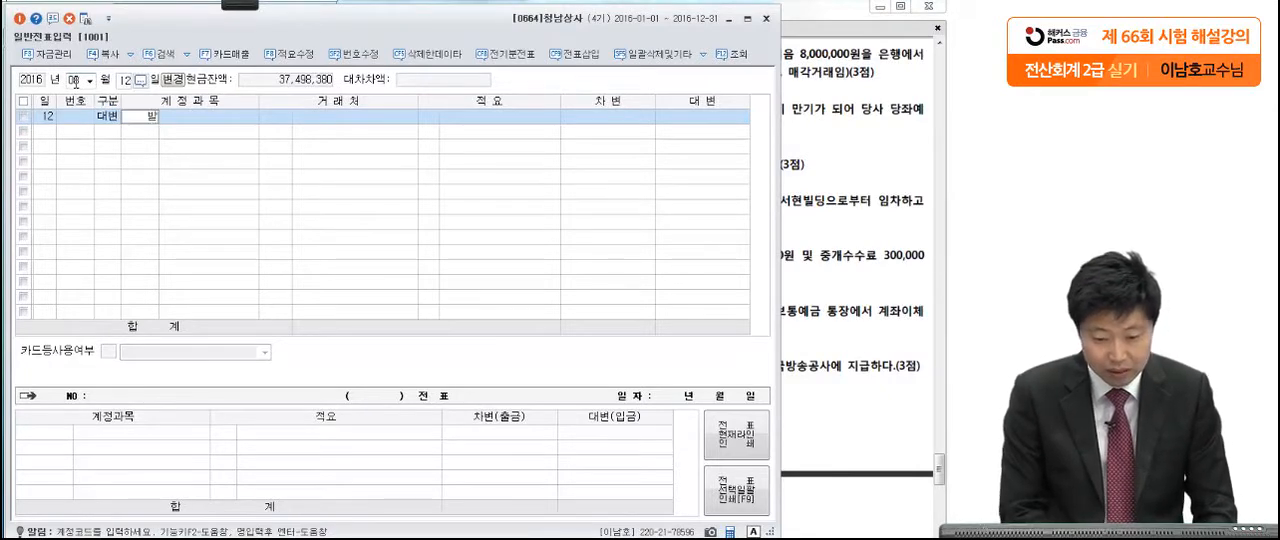
{"action": "type", "text": "을어"}
{"action": "key", "text": "Return"}
{"action": "key", "text": "Return"}
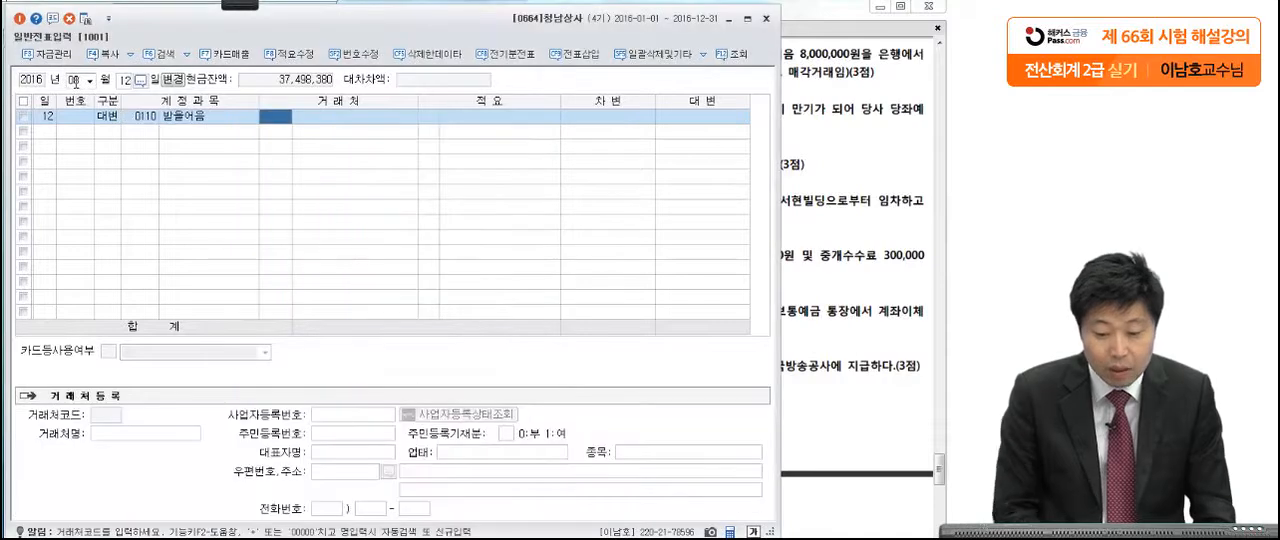
Step: Check the note's issuer in 문제4 [2] and set the 받을어음 line's 거래처 to 경기상사 (06100)
{"action": "left_click", "coordinate": [808, 138]}
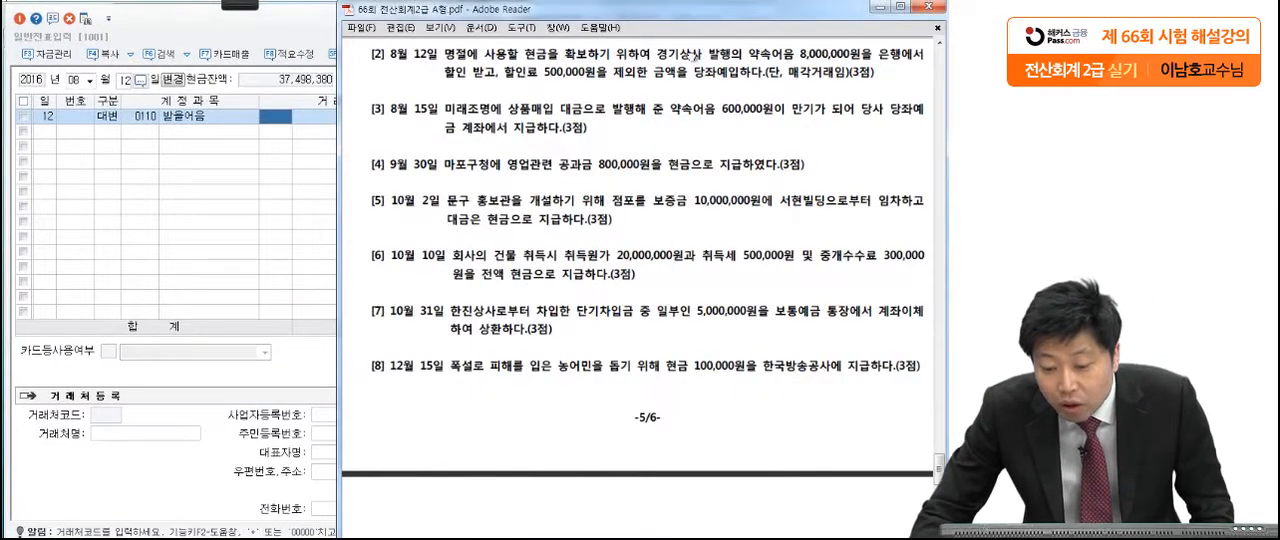
{"action": "left_click", "coordinate": [283, 121]}
{"action": "type", "text": "경기"}
{"action": "key", "text": "Return"}
Step: Enter 8,000,000 as the credit amount of the 받을어음 line for August 12
{"action": "key", "text": "Return"}
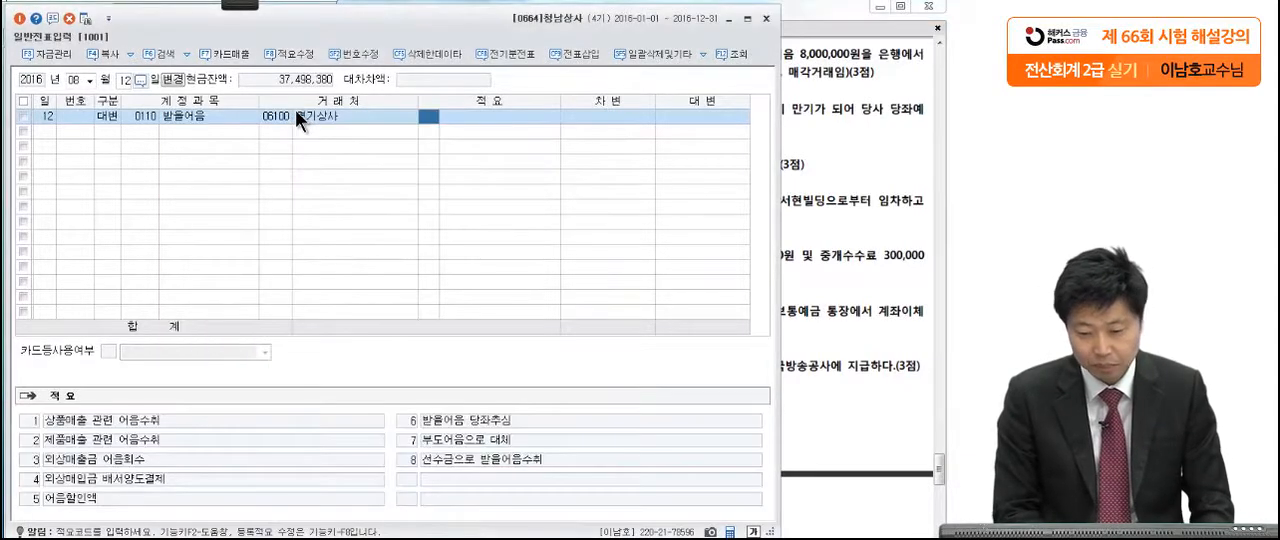
{"action": "key", "text": "Return"}
{"action": "type", "text": "8000000"}
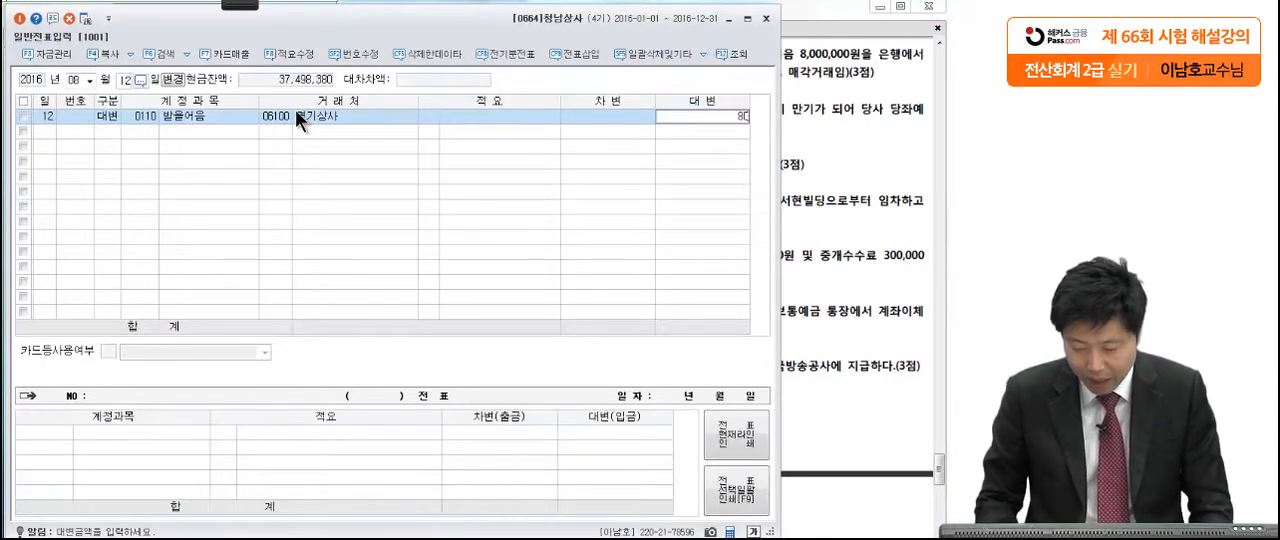
{"action": "key", "text": "Return"}
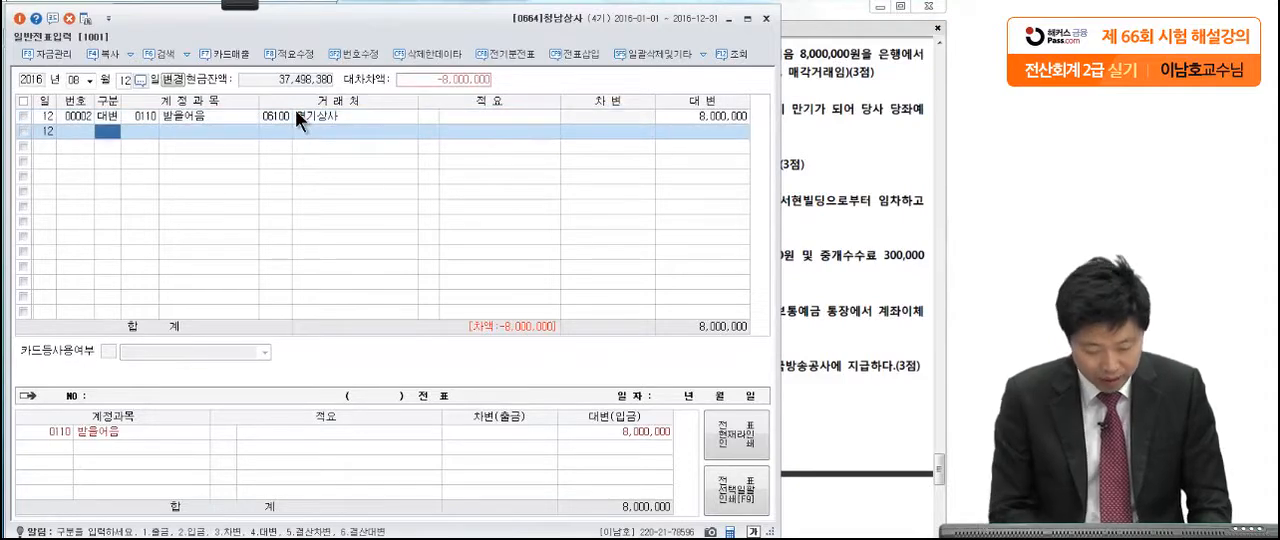
Step: Add a debit line with the account 매출채권처분손실 (0956) for 500,000 on August 12
{"action": "type", "text": "3"}
{"action": "key", "text": "Return"}
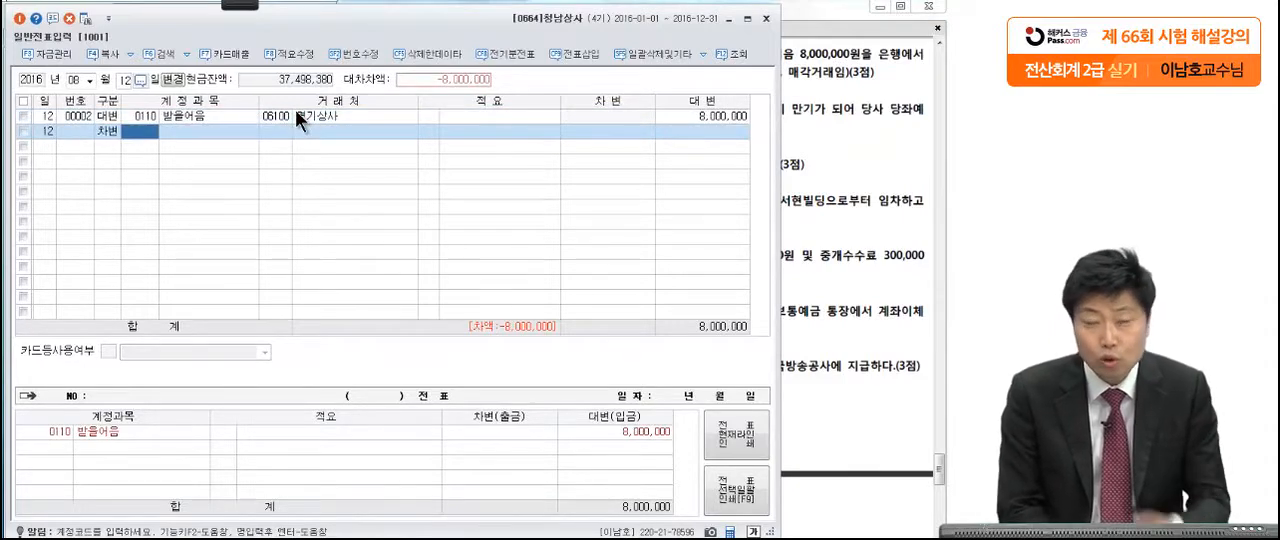
{"action": "type", "text": "매출채"}
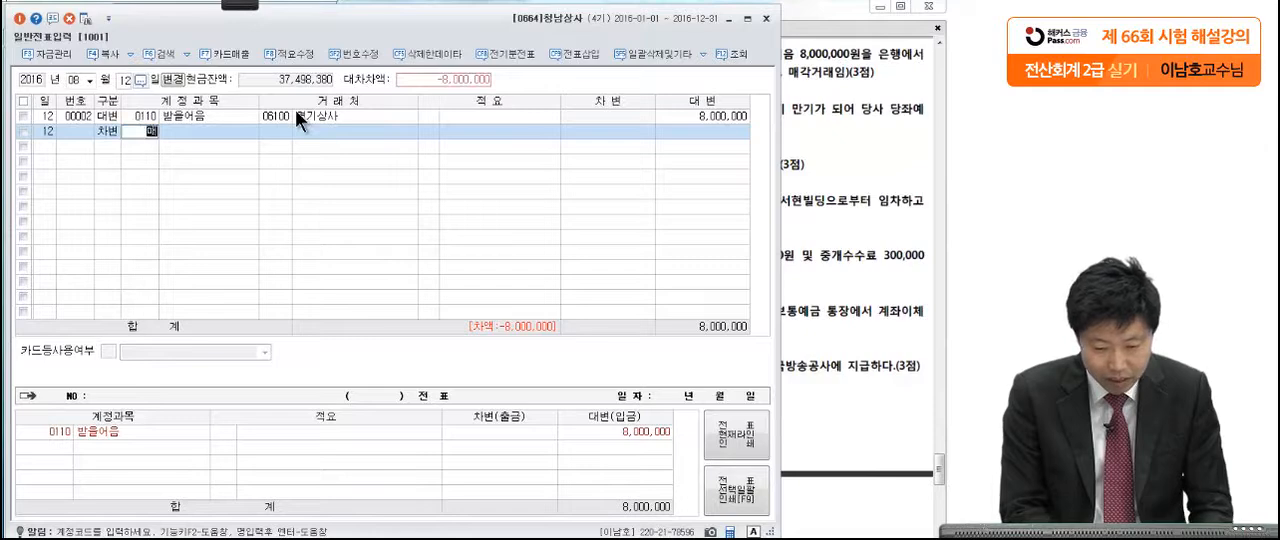
{"action": "key", "text": "Return"}
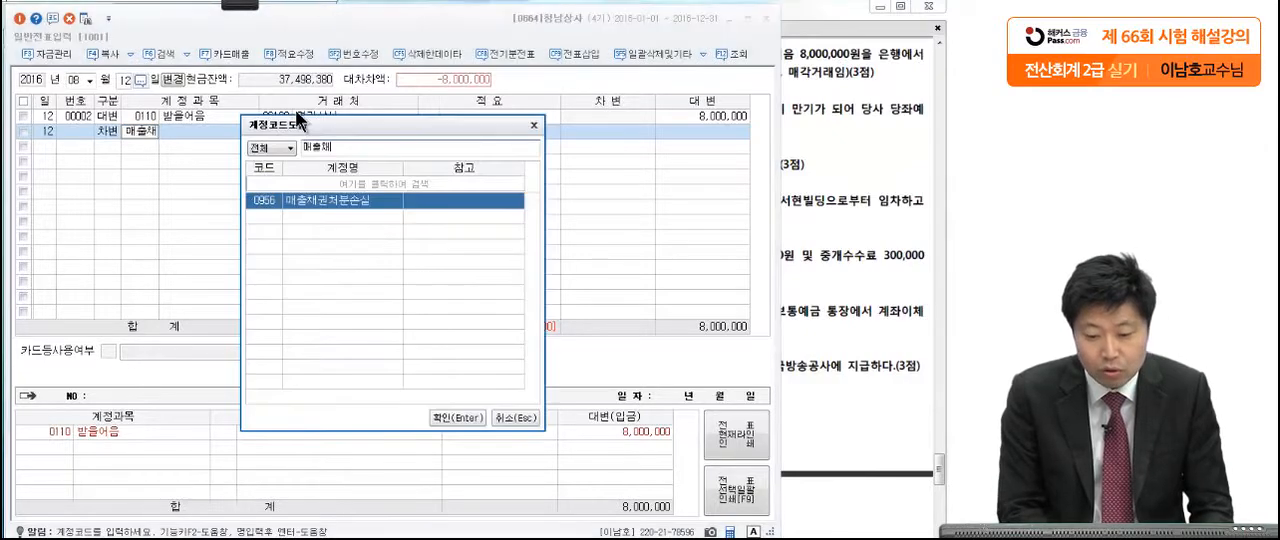
{"action": "key", "text": "Return"}
{"action": "left_click", "coordinate": [866, 112]}
{"action": "left_click", "coordinate": [315, 166]}
{"action": "left_click", "coordinate": [606, 132]}
{"action": "type", "text": "500,0"}
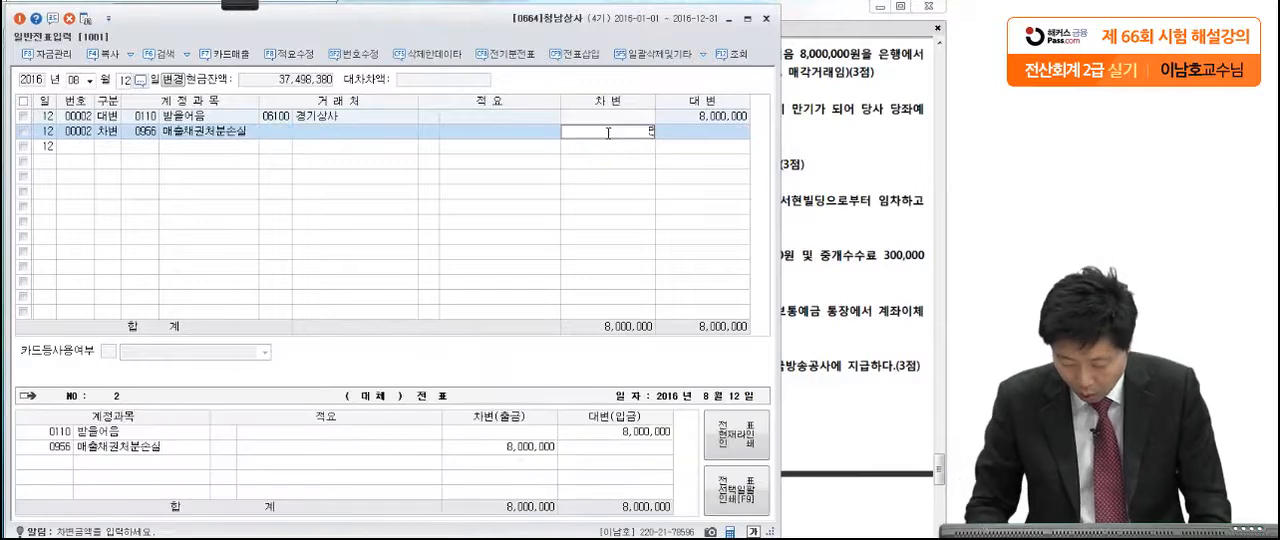
{"action": "type", "text": "00"}
{"action": "key", "text": "Return"}
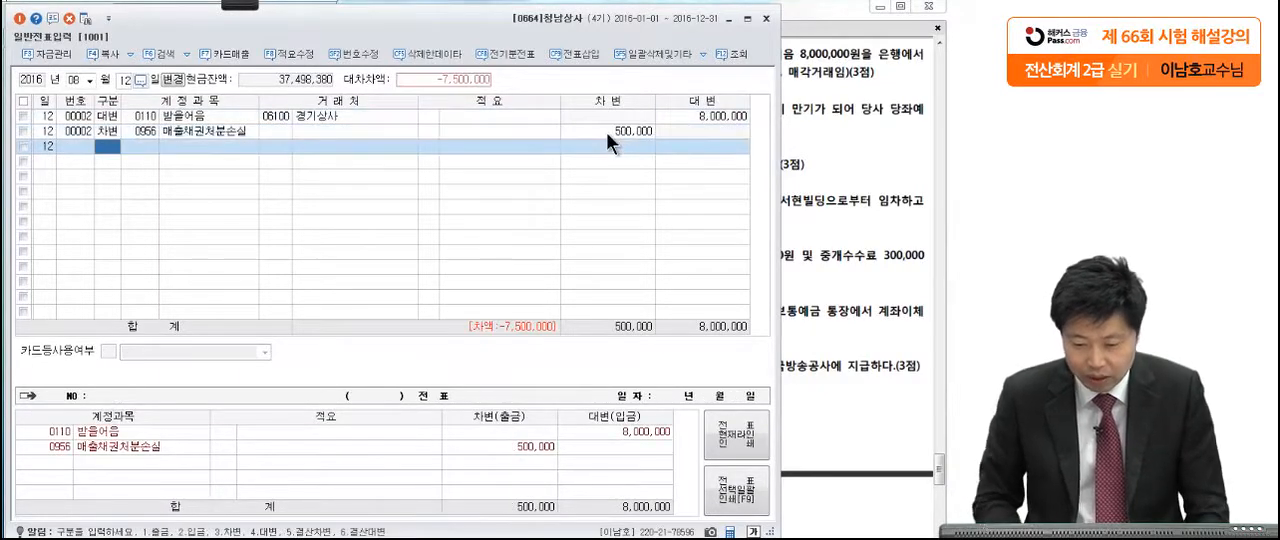
Step: Add a debit line with the account 당좌예금 (0102) for the remaining 7,500,000 on August 12
{"action": "type", "text": "3"}
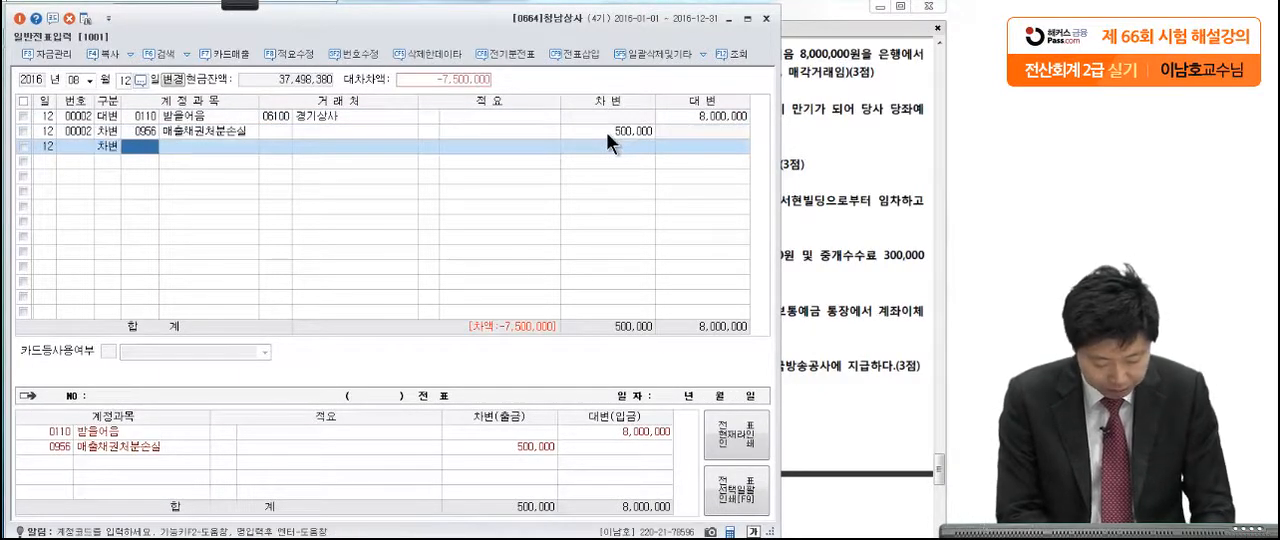
{"action": "type", "text": "당좌예"}
{"action": "key", "text": "Return"}
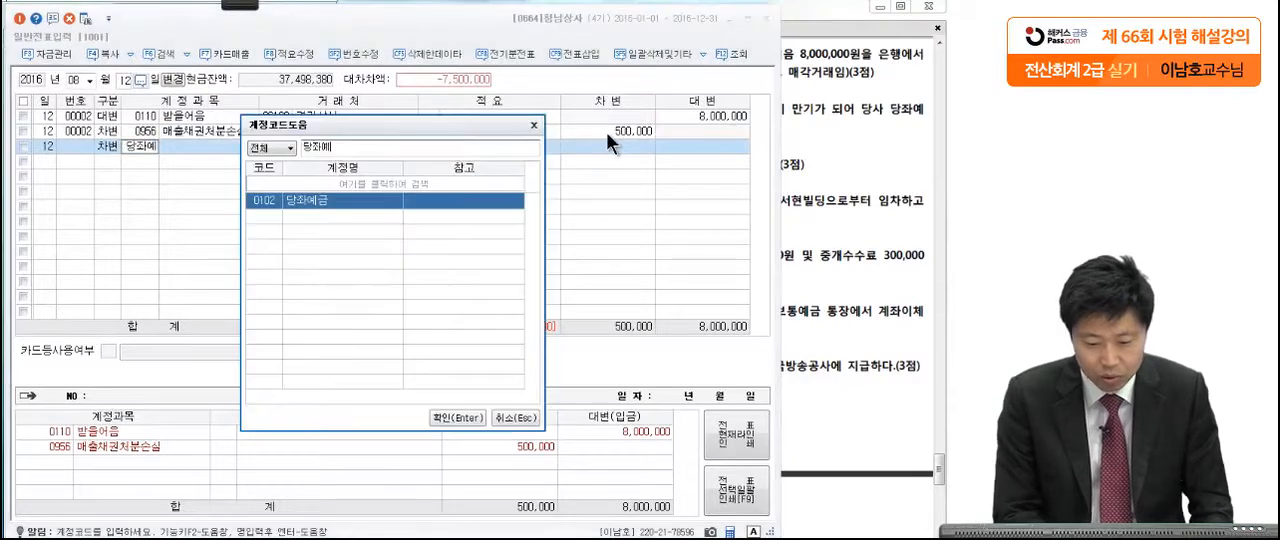
{"action": "key", "text": "Return"}
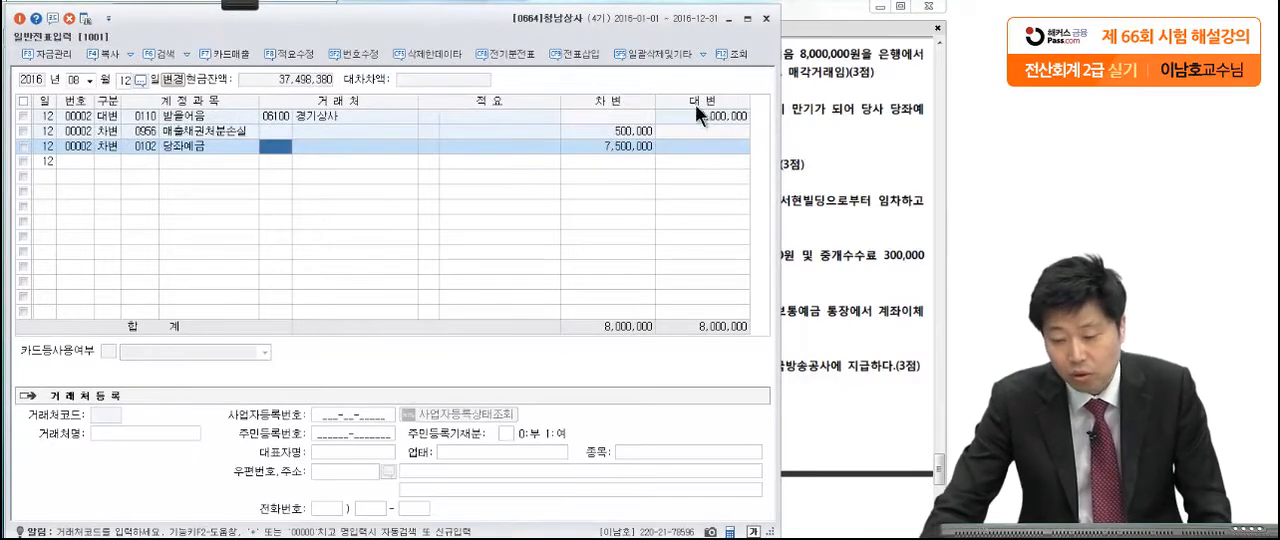
Step: Read 문제4 [3] on the August 15 note maturity in the exam PDF, marking 당좌예금 and 미래조명 with the pen
{"action": "left_click", "coordinate": [844, 117]}
{"action": "scroll", "coordinate": [806, 228], "scroll_direction": "down", "scroll_amount": 1}
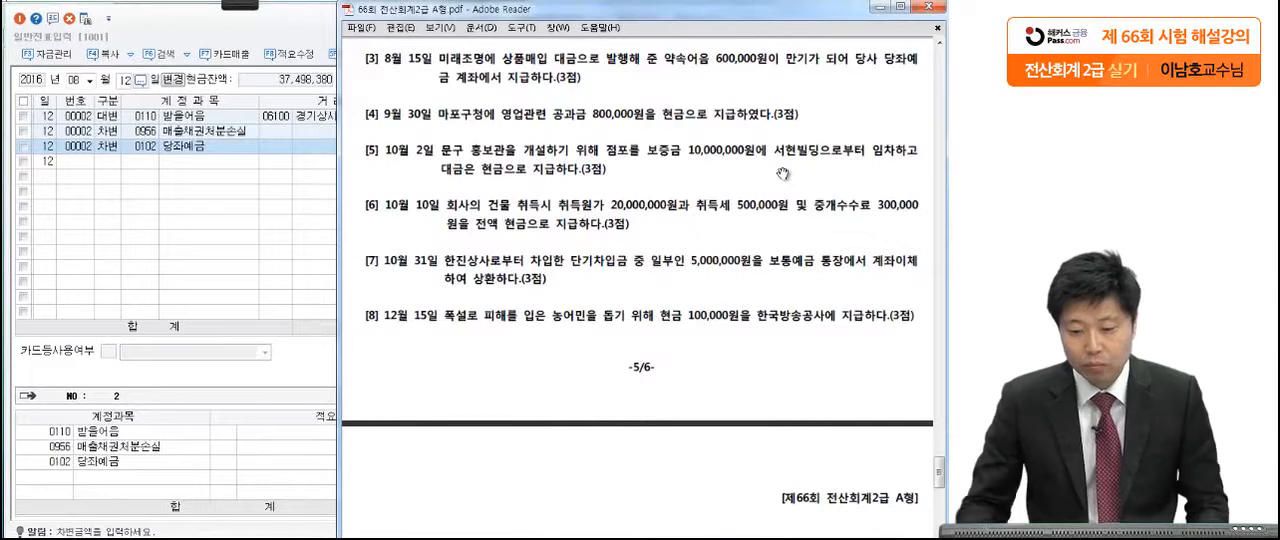
{"action": "left_click", "coordinate": [238, 5]}
{"action": "left_click", "coordinate": [130, 17]}
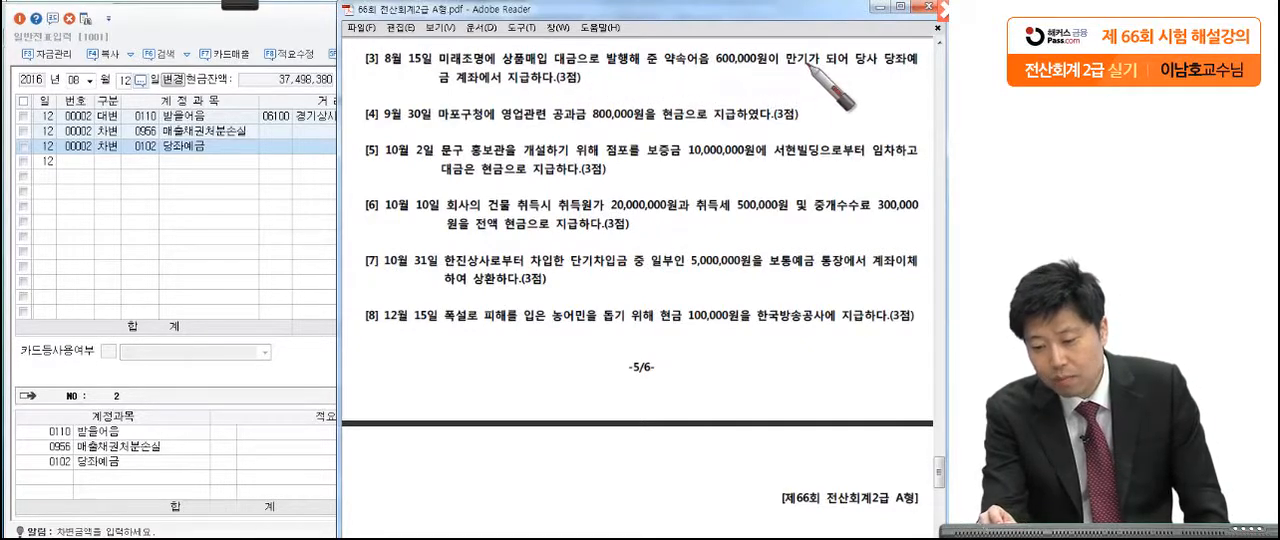
{"action": "left_click_drag", "start_coordinate": [861, 41], "coordinate": [845, 91]}
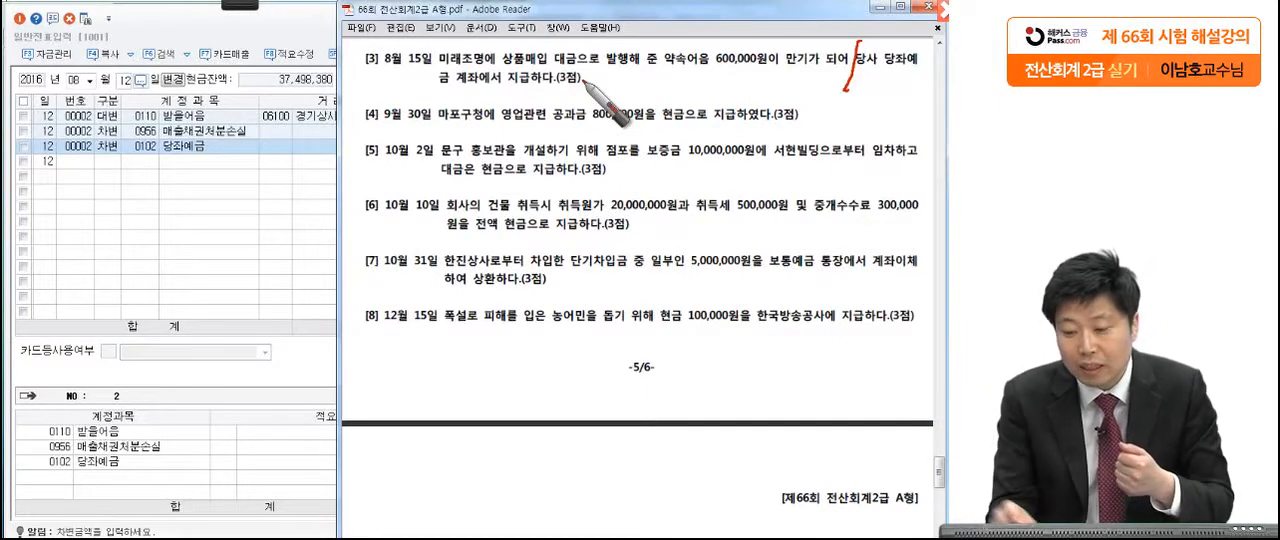
{"action": "left_click_drag", "start_coordinate": [884, 72], "coordinate": [925, 70]}
{"action": "left_click_drag", "start_coordinate": [458, 97], "coordinate": [392, 101]}
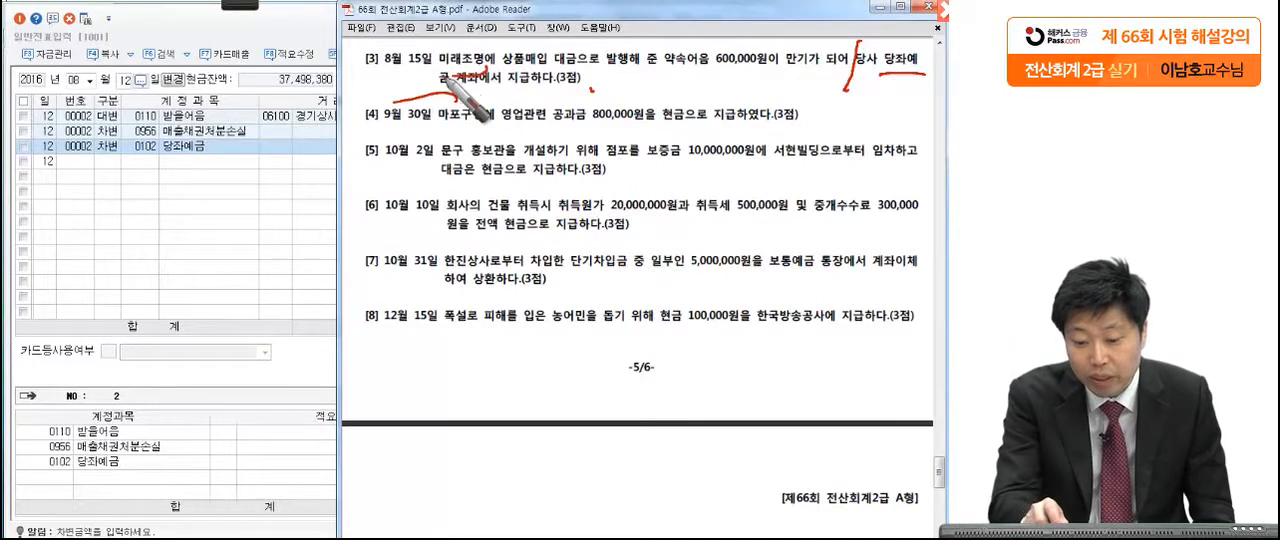
{"action": "left_click_drag", "start_coordinate": [443, 75], "coordinate": [418, 127]}
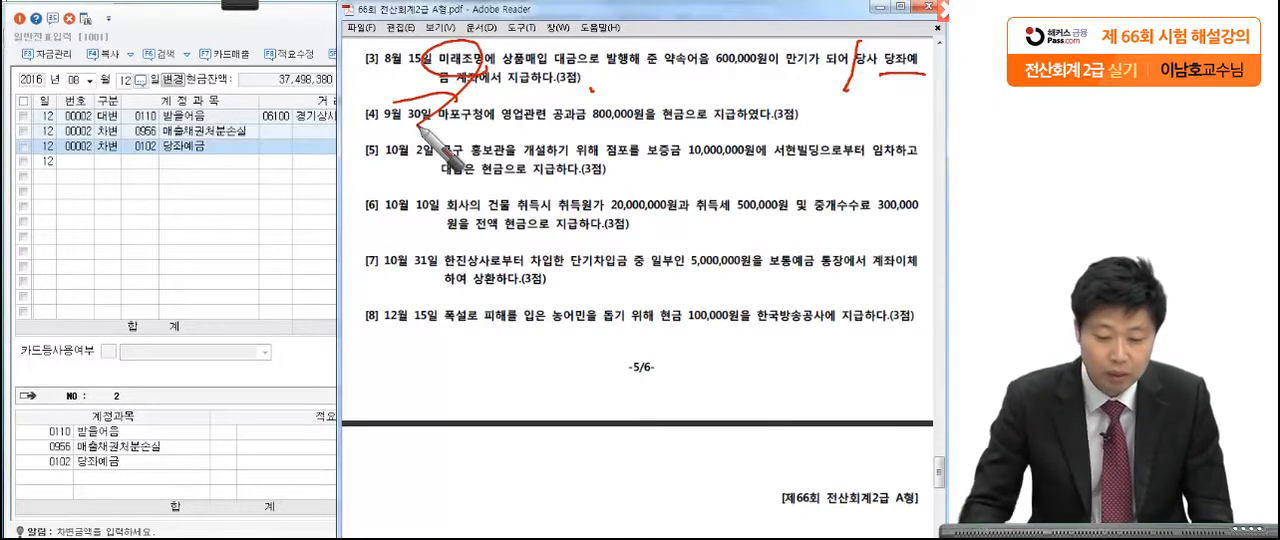
Step: Change the voucher date in 일반전표입력 to August 15 and start a debit line with the account 지급어음 (0252)
{"action": "left_click", "coordinate": [125, 80]}
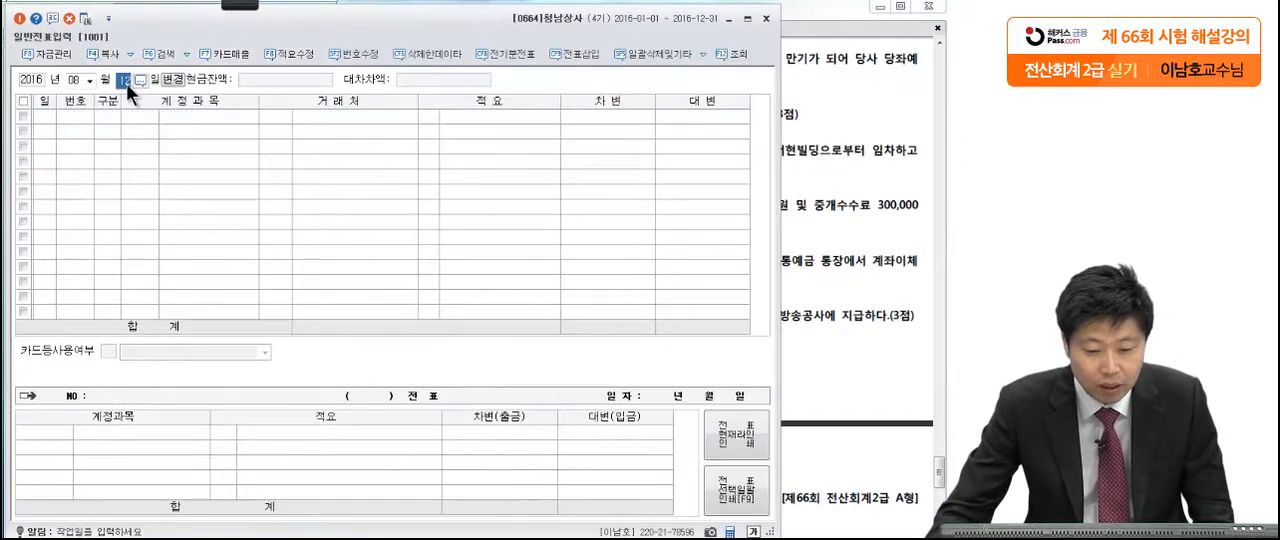
{"action": "type", "text": "15"}
{"action": "key", "text": "Return"}
{"action": "type", "text": "3"}
{"action": "key", "text": "Return"}
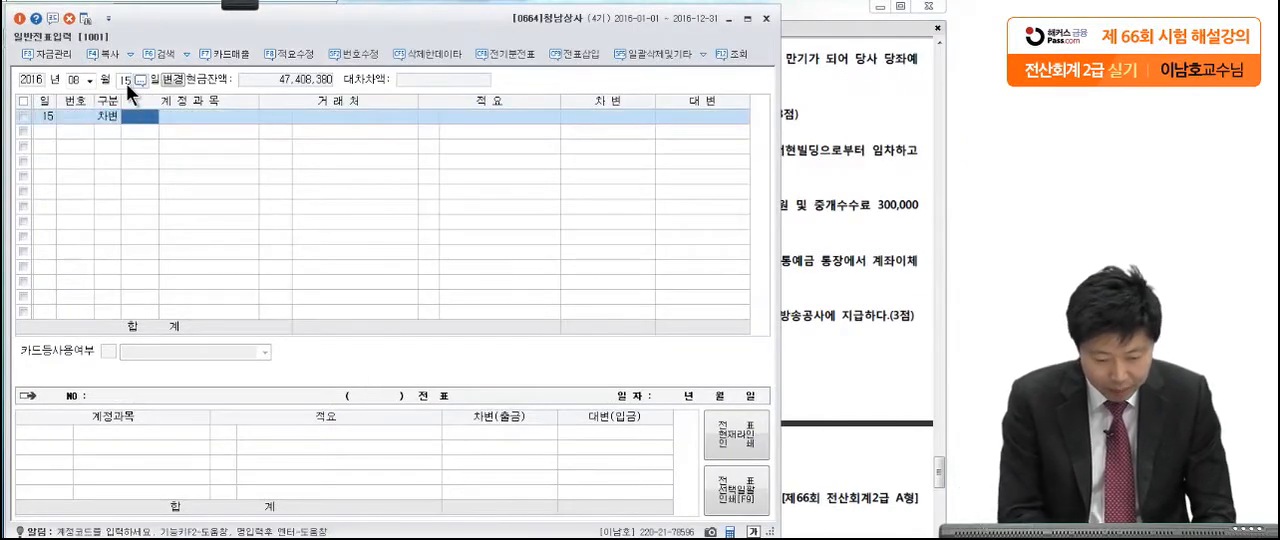
{"action": "type", "text": "지급어"}
{"action": "key", "text": "Return"}
{"action": "key", "text": "Return"}
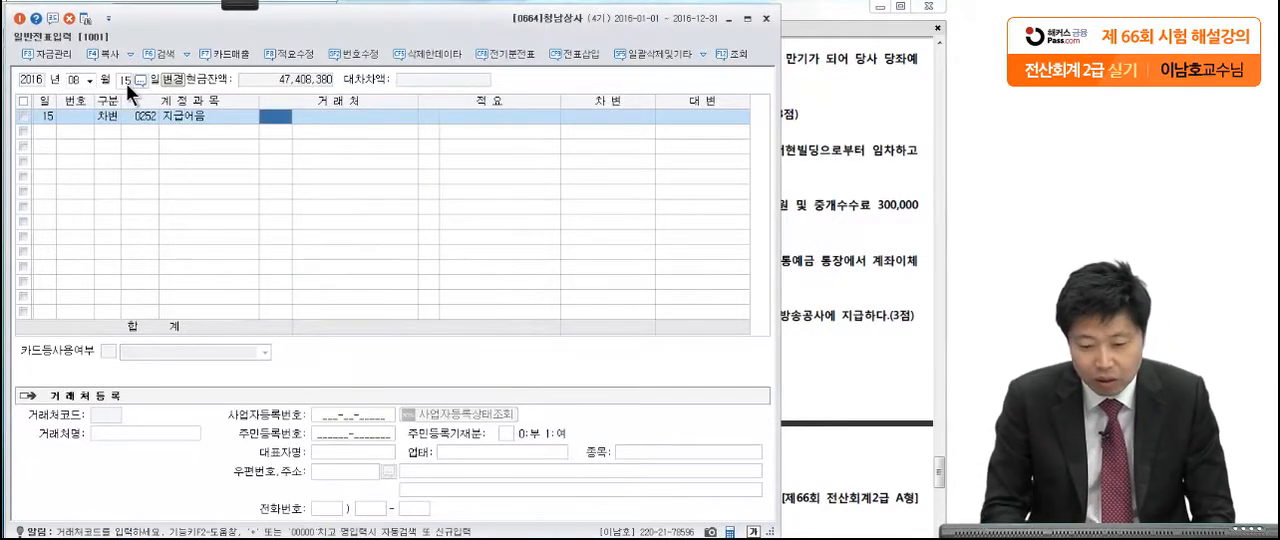
Step: Check the creditor in 문제4 [3] and set the 지급어음 line's 거래처 to 미래조명 (06110)
{"action": "left_click", "coordinate": [817, 96]}
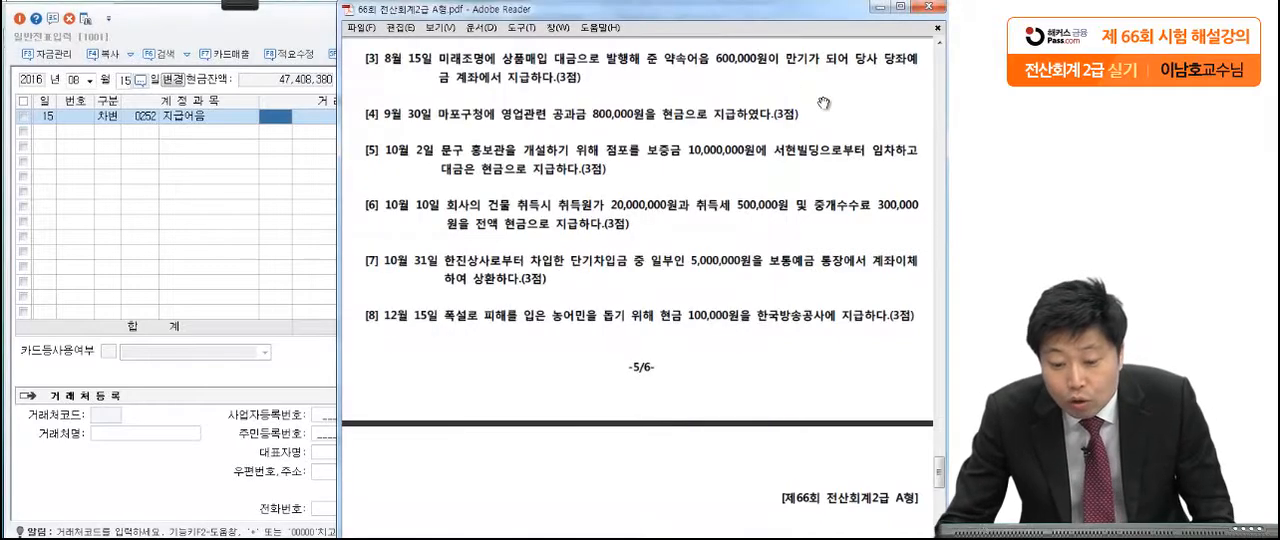
{"action": "left_click", "coordinate": [278, 120]}
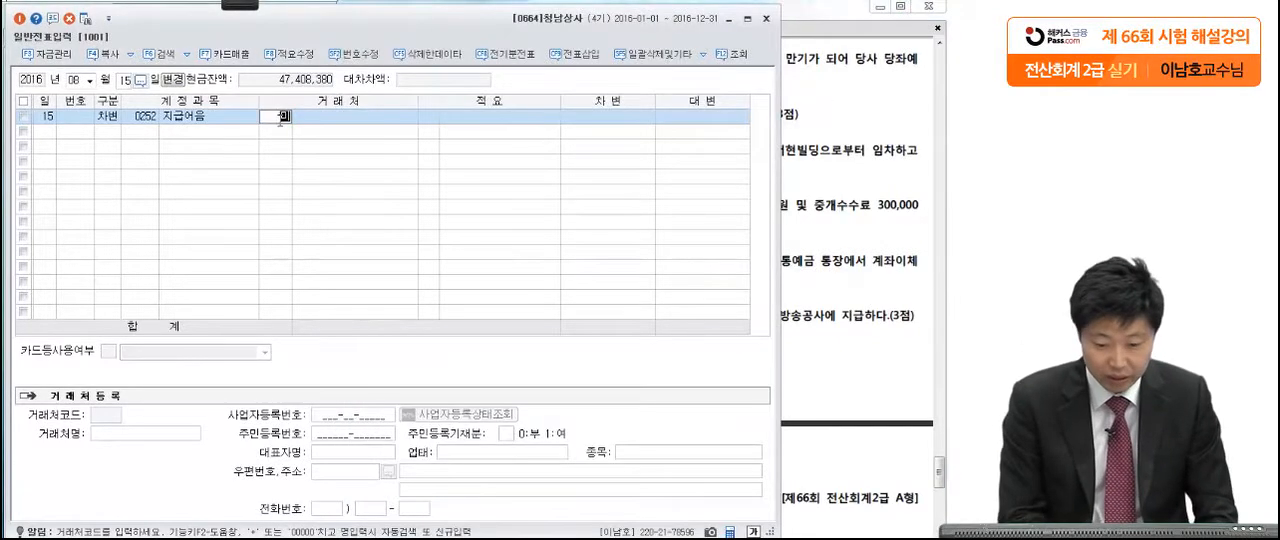
{"action": "type", "text": "미래"}
{"action": "key", "text": "Return"}
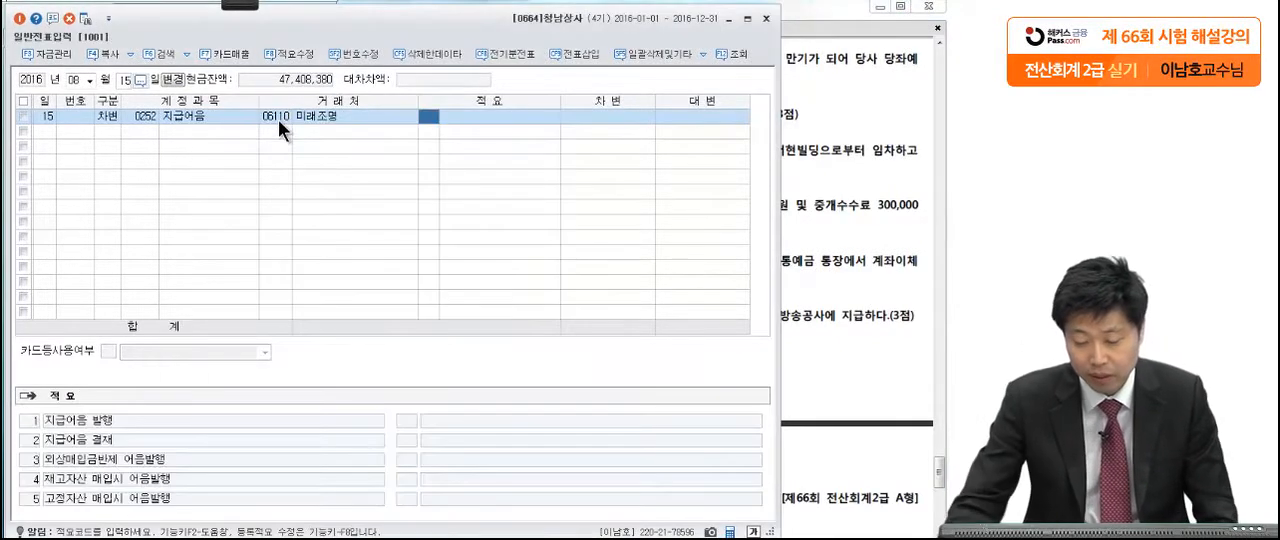
Step: Check the note amount in 문제4 [3] and enter 600,000 as the debit amount of the 지급어음 line
{"action": "left_click", "coordinate": [806, 142]}
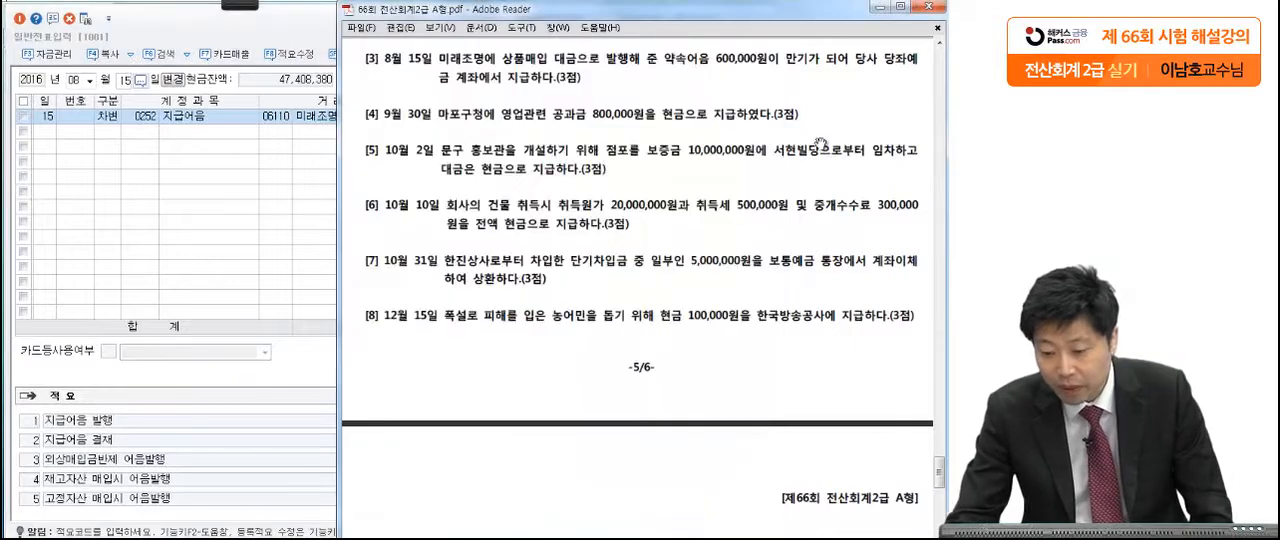
{"action": "left_click", "coordinate": [280, 211]}
{"action": "left_click", "coordinate": [621, 117]}
{"action": "type", "text": "600"}
{"action": "key", "text": "plus"}
{"action": "key", "text": "Return"}
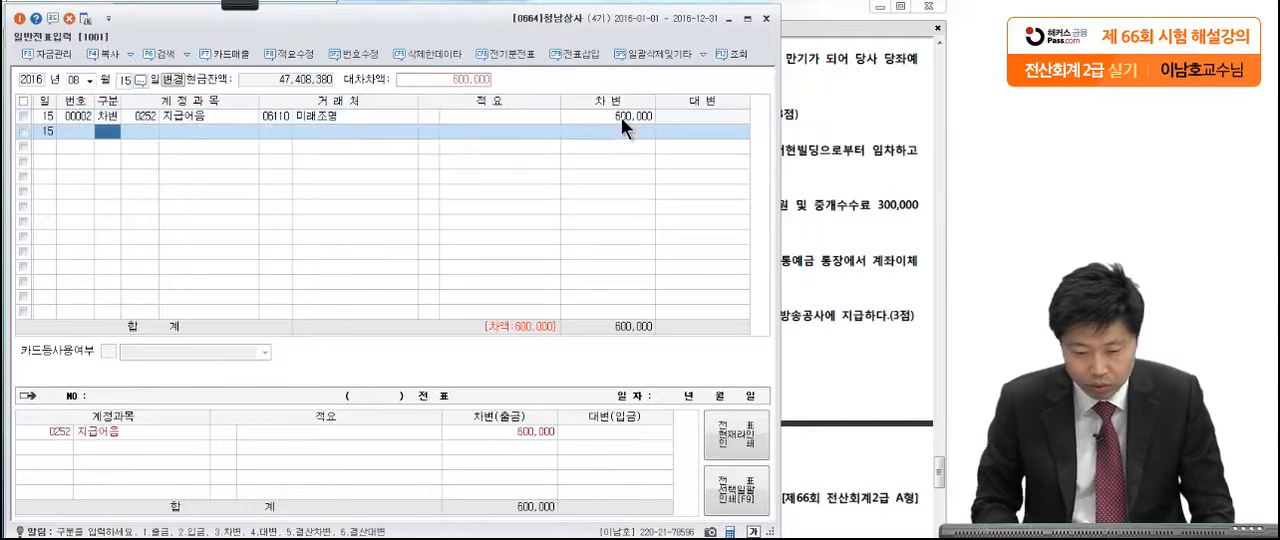
Step: Add a credit line with the account 당좌예금 (0102) for 600,000 on August 15
{"action": "type", "text": "4"}
{"action": "key", "text": "Return"}
{"action": "type", "text": "당좌예"}
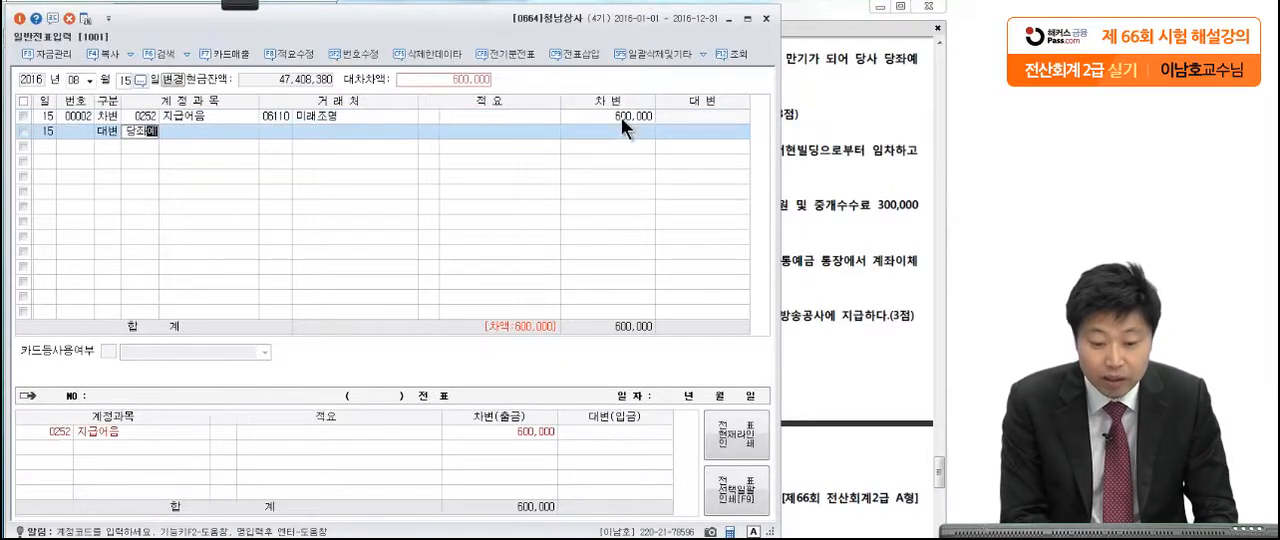
{"action": "key", "text": "Return"}
{"action": "key", "text": "Return"}
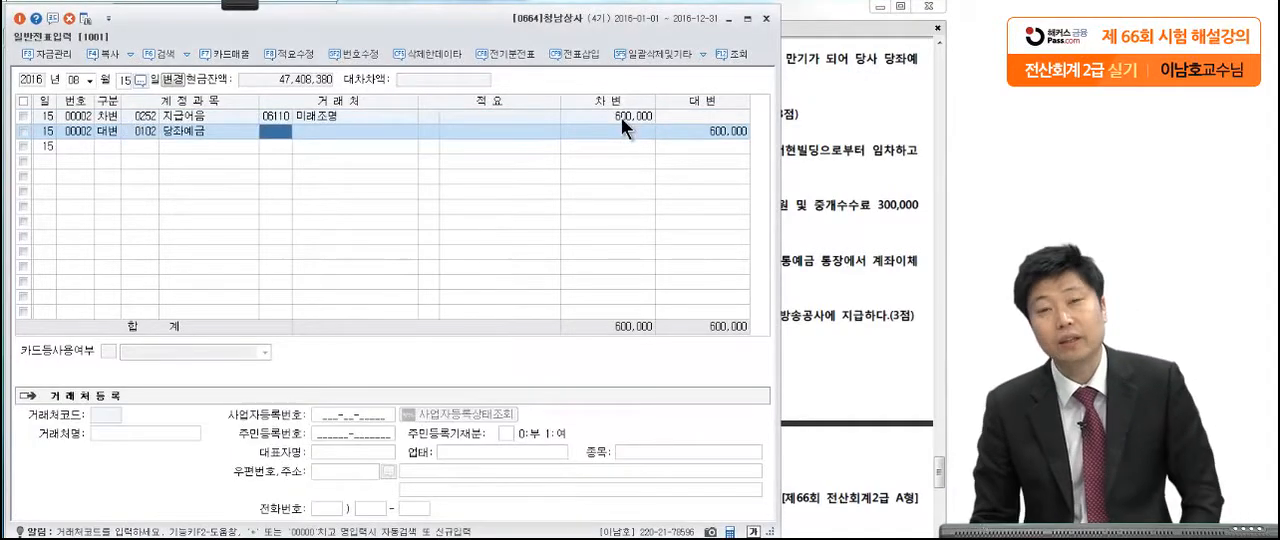
Step: Read 문제4 [4] on the September 30 payment to 마포구청, marking 공과금, 800,000원 and 현금 with the pen
{"action": "left_click", "coordinate": [824, 140]}
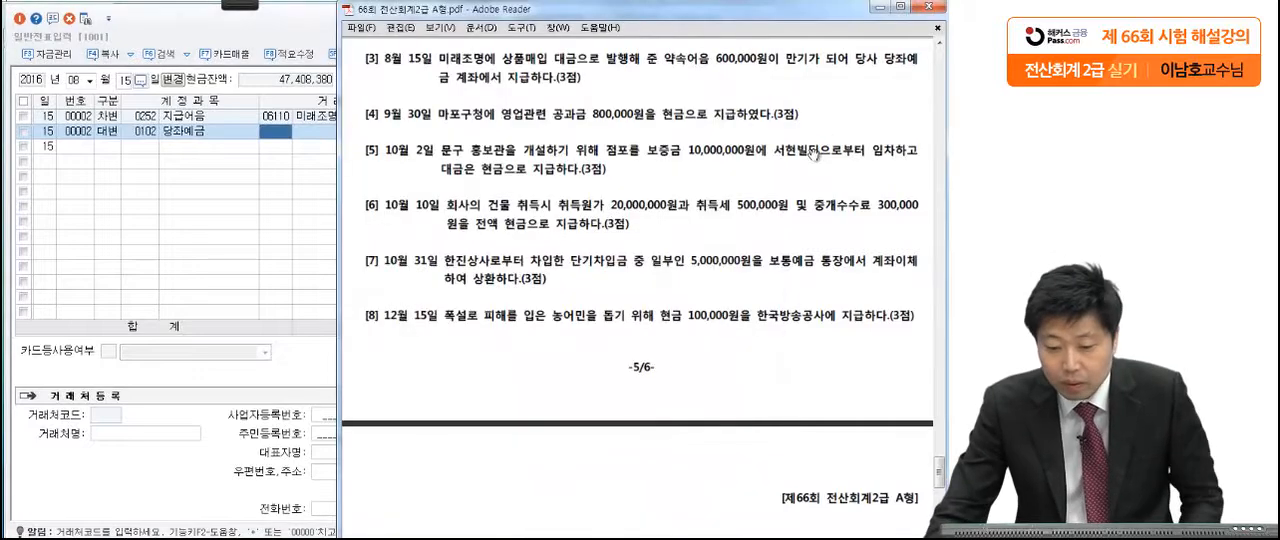
{"action": "scroll", "coordinate": [786, 258], "scroll_direction": "down", "scroll_amount": 2}
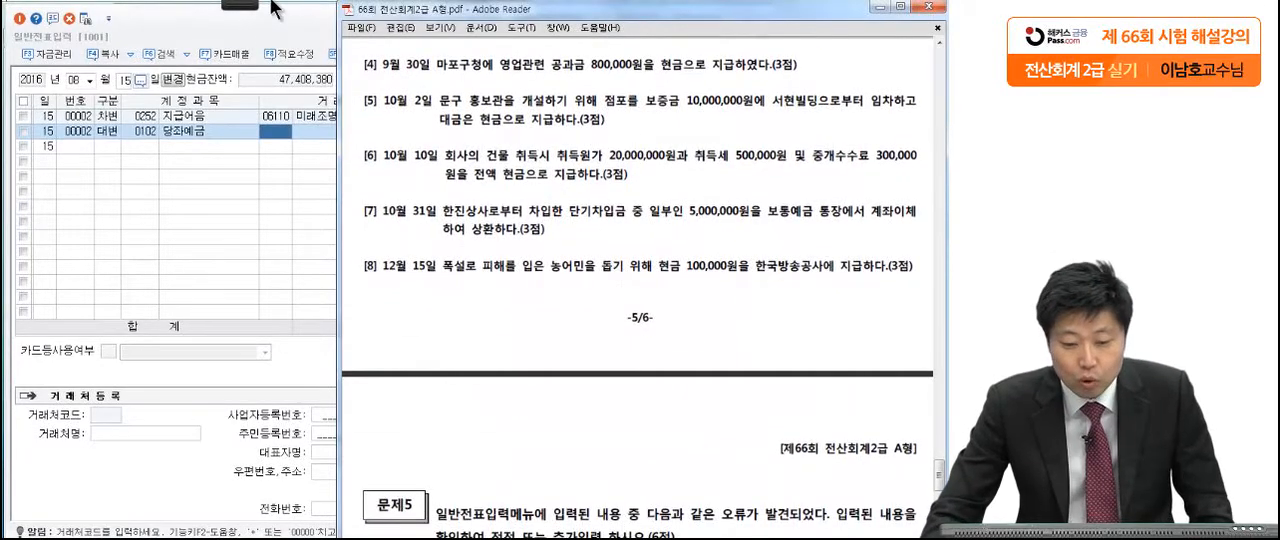
{"action": "mouse_move", "coordinate": [251, 12]}
{"action": "left_click", "coordinate": [28, 20]}
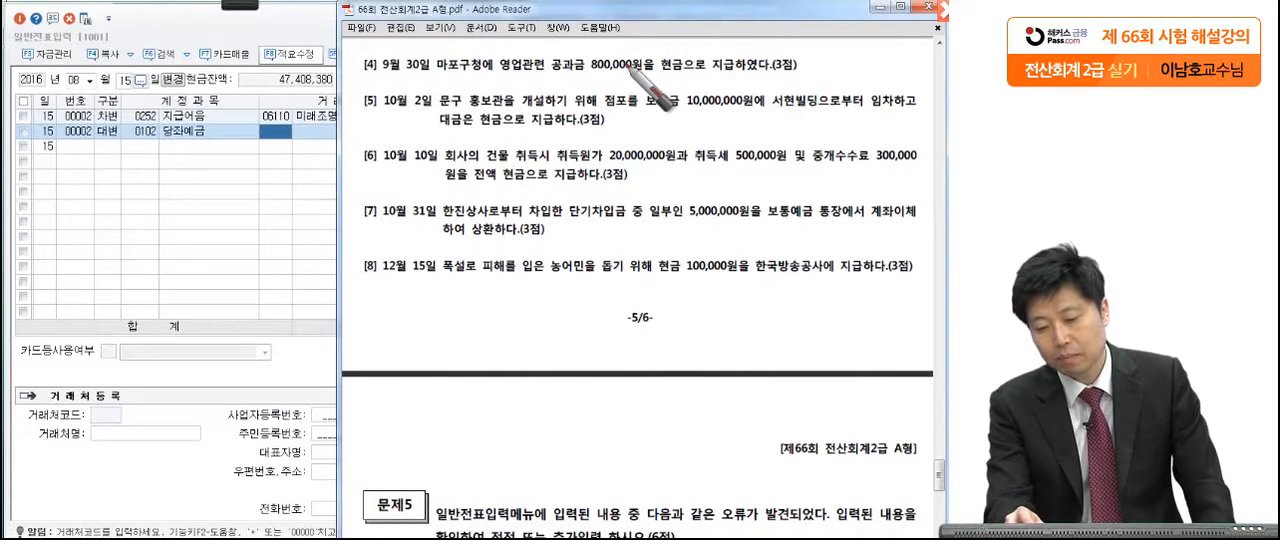
{"action": "left_click_drag", "start_coordinate": [658, 74], "coordinate": [665, 74]}
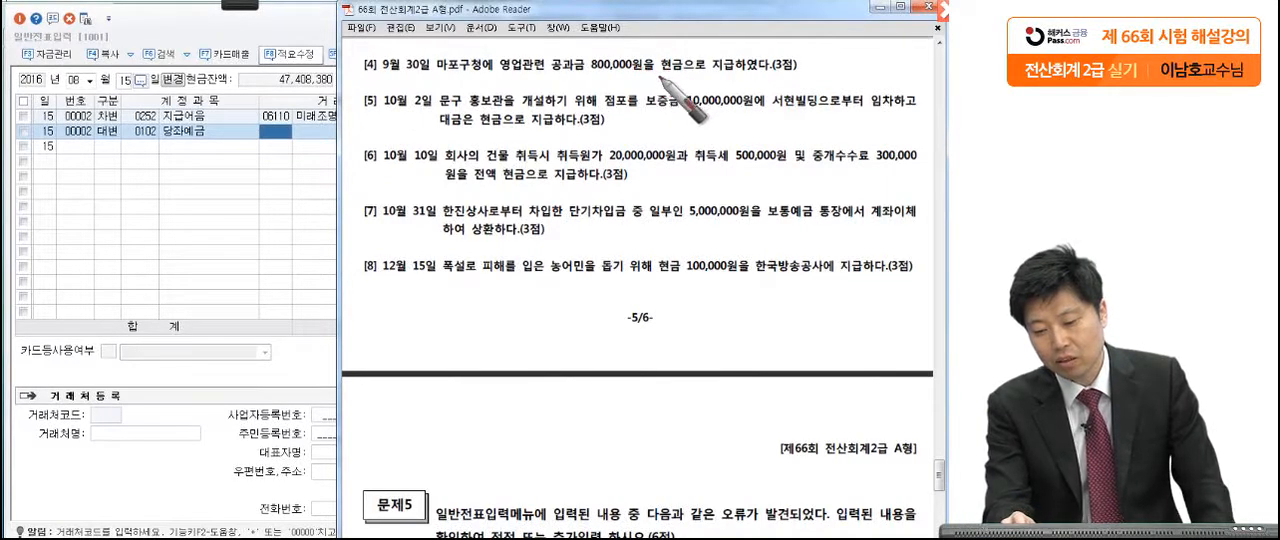
{"action": "left_click_drag", "start_coordinate": [806, 80], "coordinate": [810, 78]}
{"action": "mouse_move", "coordinate": [607, 88]}
{"action": "left_mouse_down"}
{"action": "mouse_move", "coordinate": [572, 48]}
{"action": "mouse_move", "coordinate": [553, 108]}
{"action": "left_mouse_up"}
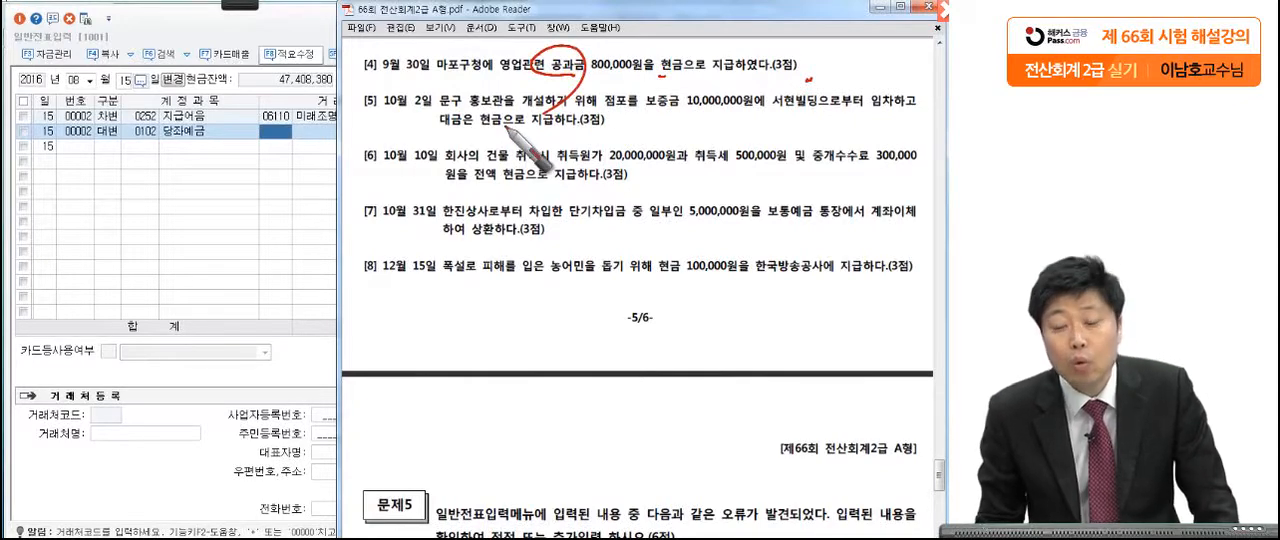
{"action": "left_click_drag", "start_coordinate": [622, 73], "coordinate": [690, 74]}
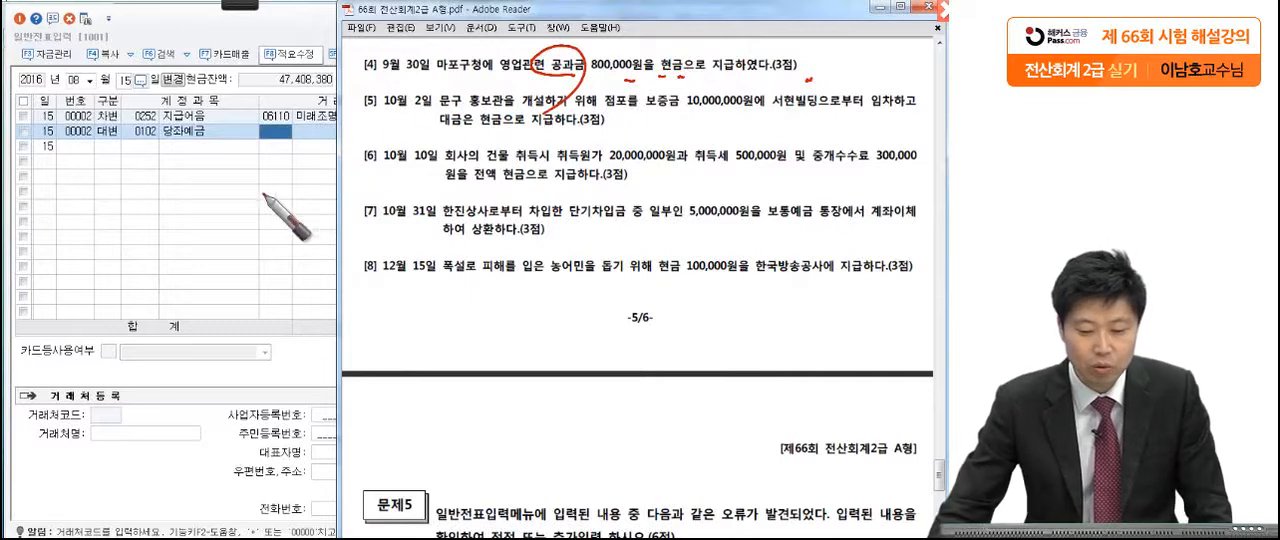
Step: Change the voucher date in 일반전표입력 to September 30
{"action": "left_click", "coordinate": [126, 131]}
{"action": "left_click", "coordinate": [81, 80]}
{"action": "type", "text": "0930"}
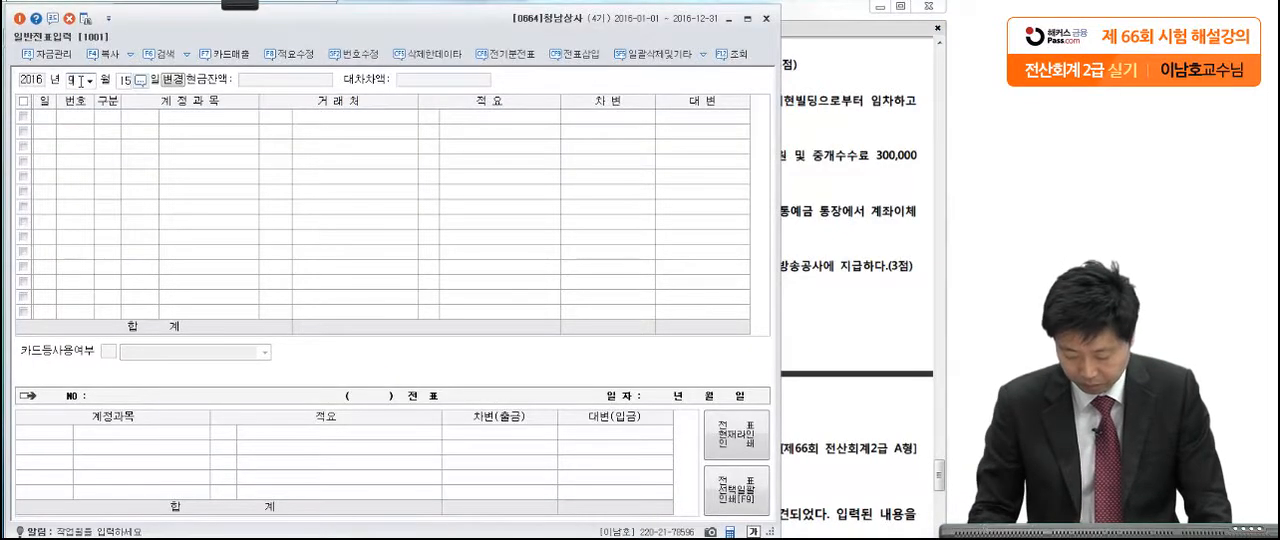
Step: Start a debit line for September 30 with the 판매관리비 account 세금과공과 (0817)
{"action": "type", "text": "3"}
{"action": "key", "text": "Return"}
{"action": "type", "text": "세금과"}
{"action": "key", "text": "Return"}
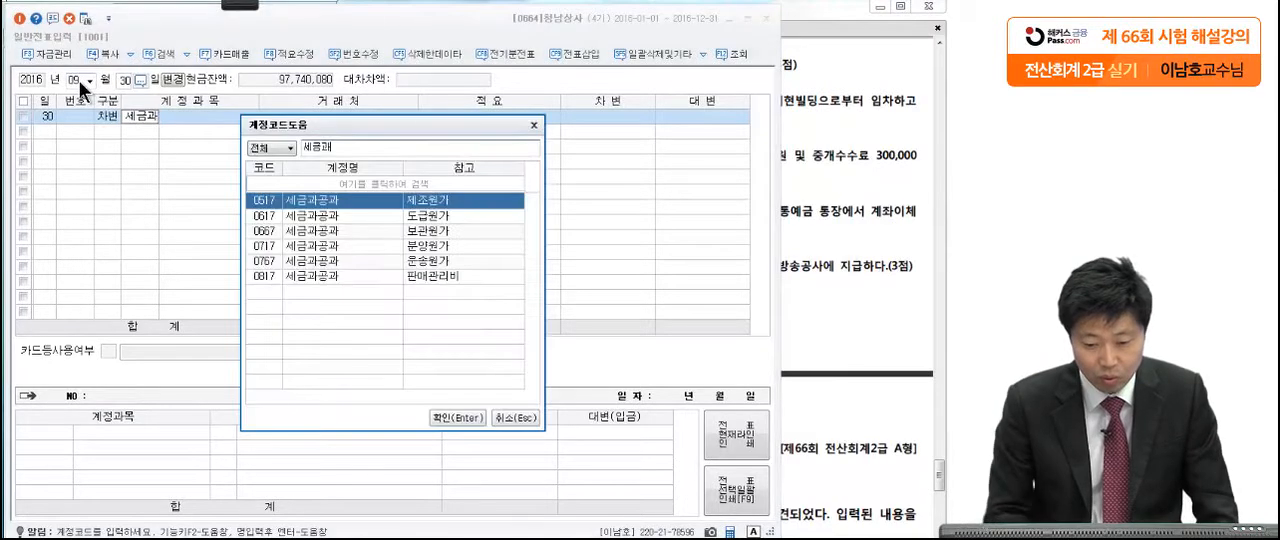
{"action": "left_click", "coordinate": [321, 276]}
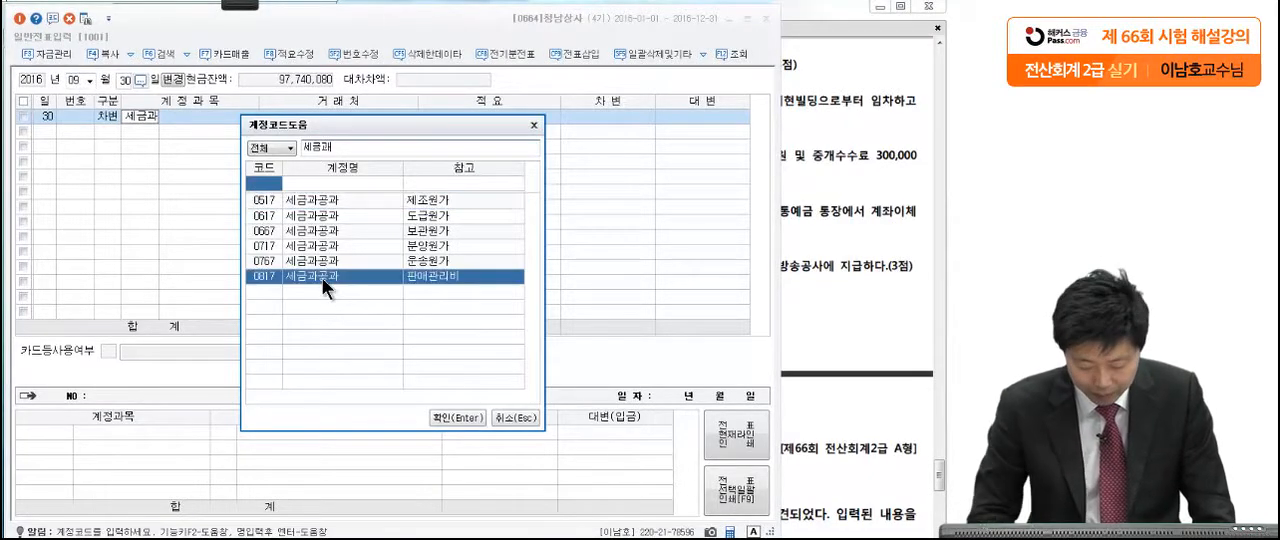
{"action": "key", "text": "Return"}
Step: Enter the debit amount of 800,000 on the September 30 세금과공과 line
{"action": "left_click", "coordinate": [797, 235]}
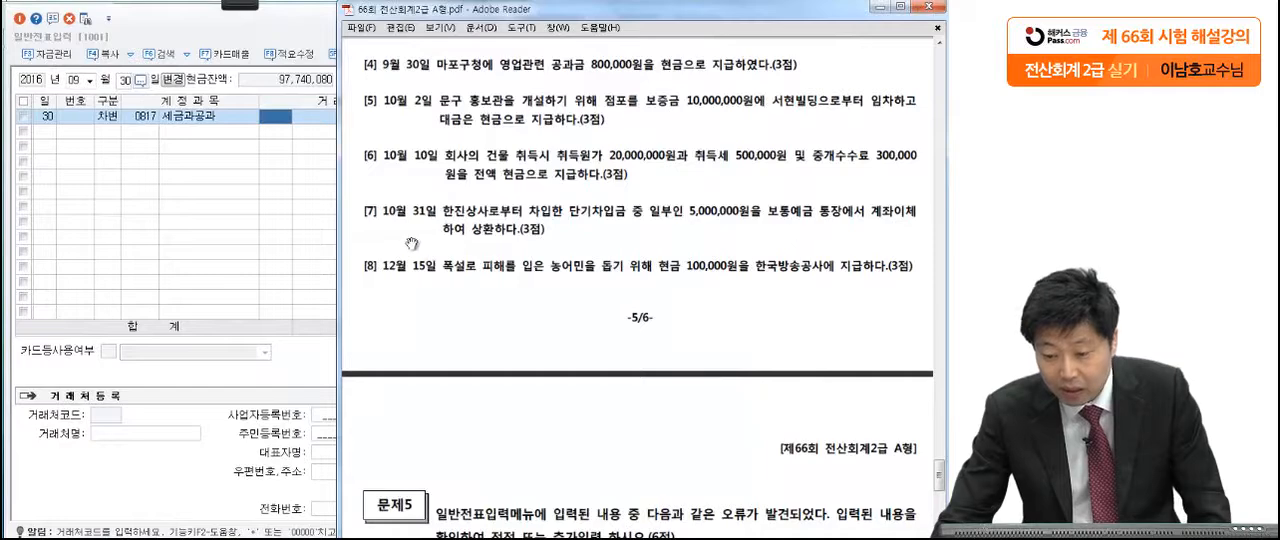
{"action": "left_click", "coordinate": [303, 242]}
{"action": "left_click", "coordinate": [612, 122]}
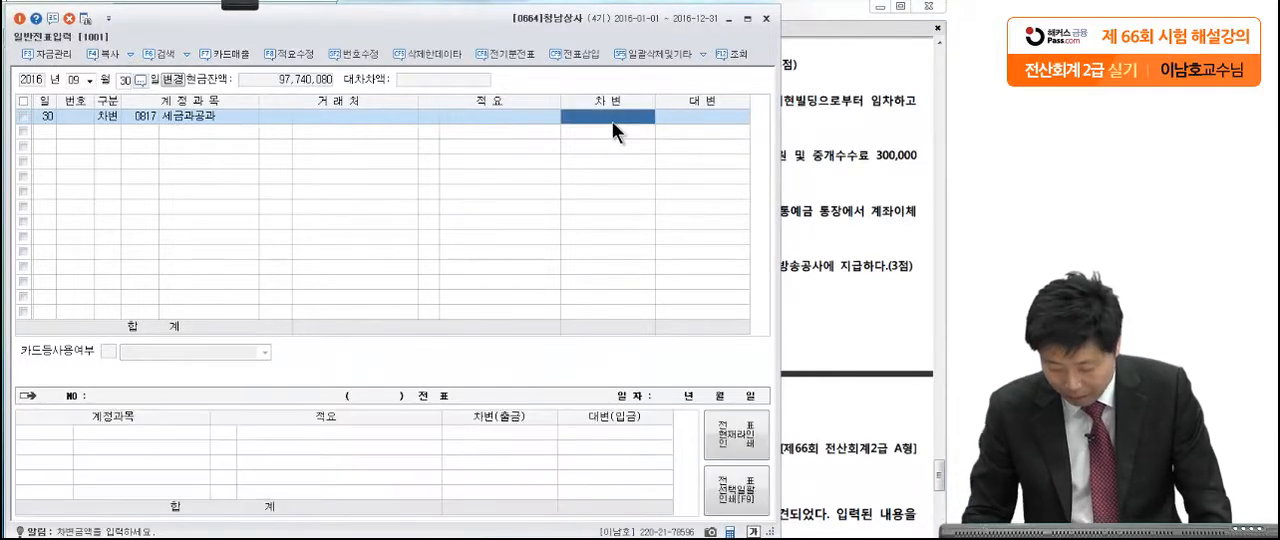
{"action": "type", "text": "800,000"}
{"action": "key", "text": "Return"}
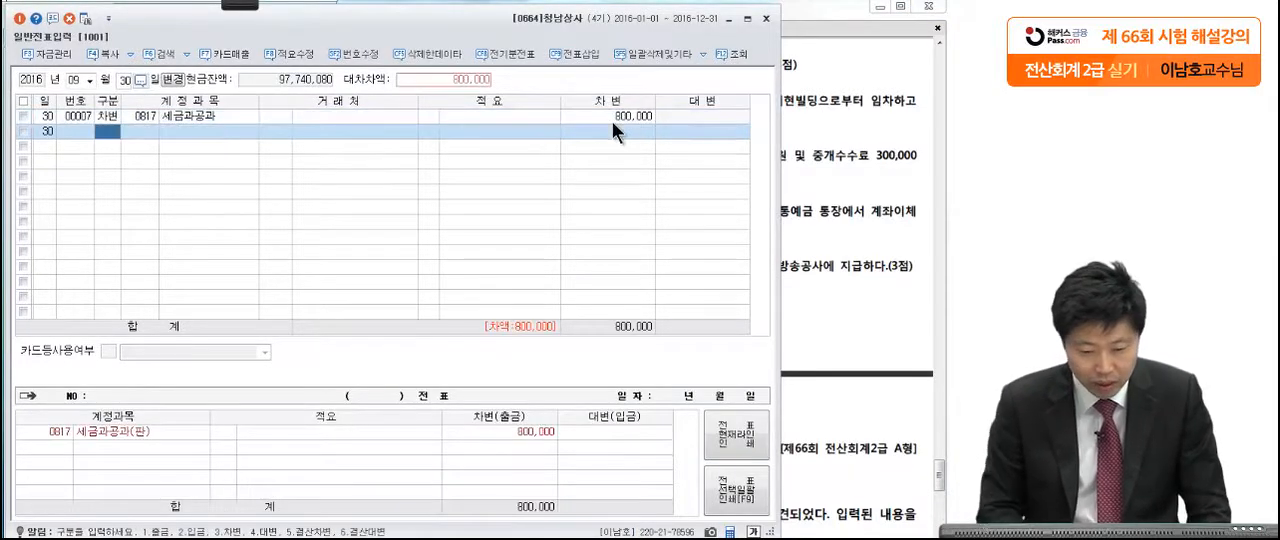
Step: Add a credit line with the account 현금 (0101) for 800,000 on September 30
{"action": "key", "text": "4"}
{"action": "left_click", "coordinate": [866, 112]}
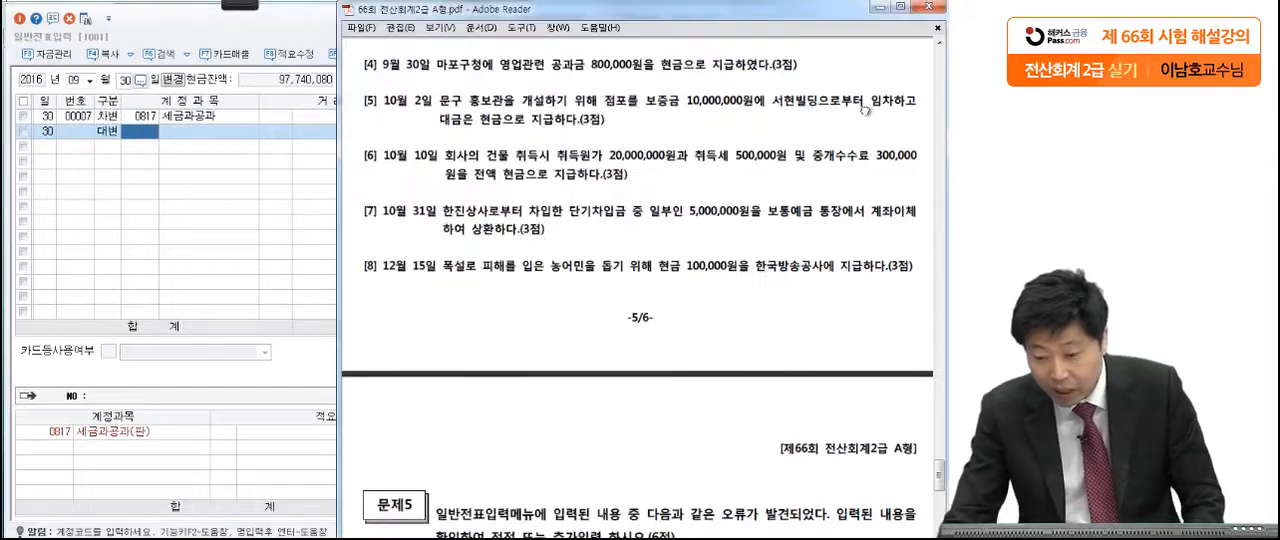
{"action": "left_click", "coordinate": [144, 130]}
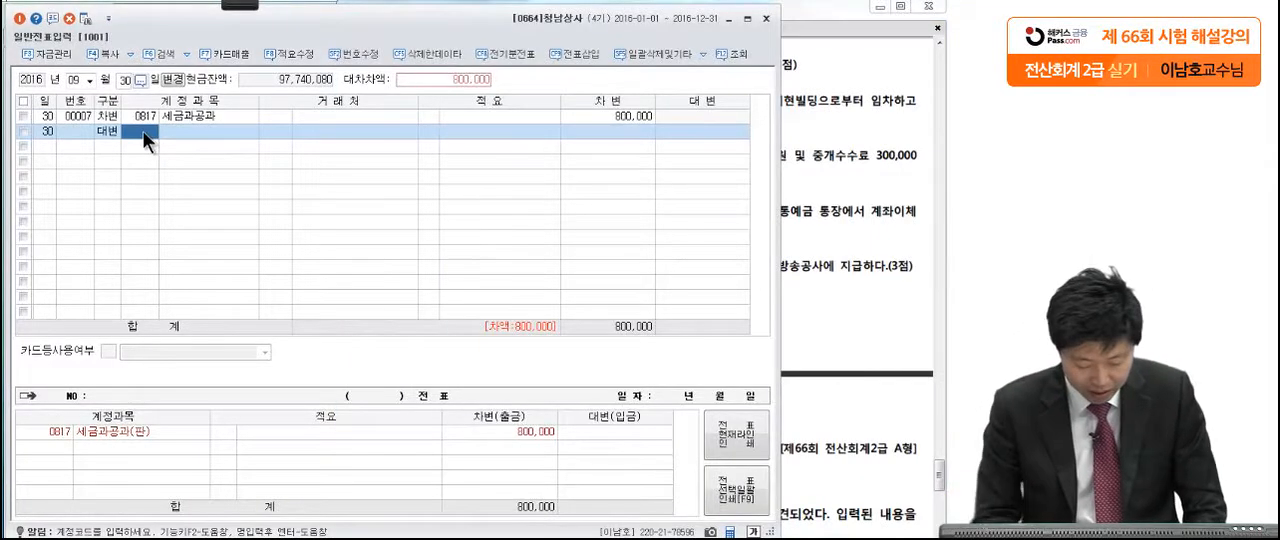
{"action": "type", "text": "현금"}
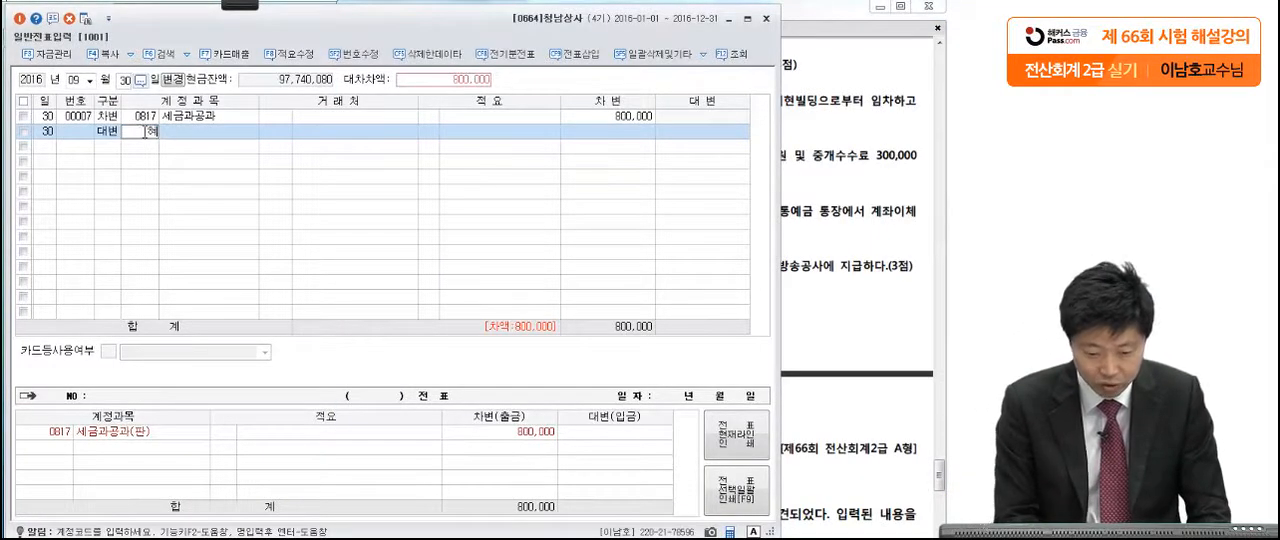
{"action": "key", "text": "Return"}
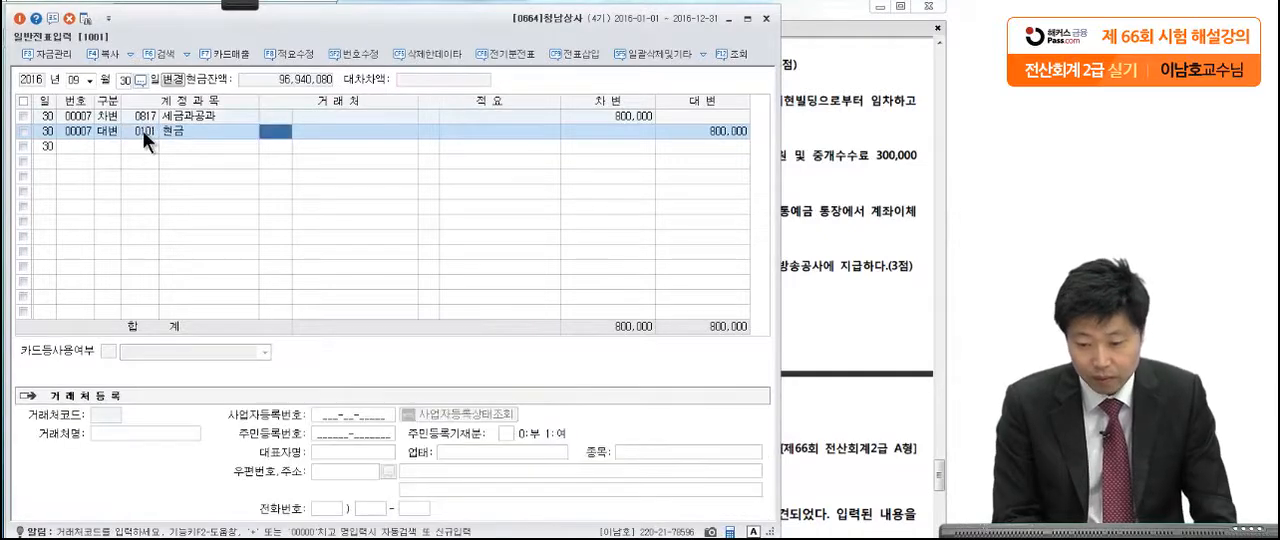
Step: Read 문제4 [5] on the October 2 lease deposit, marking 현금으로 지급하다, 10,000,000원 and 서현빌딩 with the pen
{"action": "left_click", "coordinate": [840, 146]}
{"action": "scroll", "coordinate": [801, 268], "scroll_direction": "down", "scroll_amount": 1}
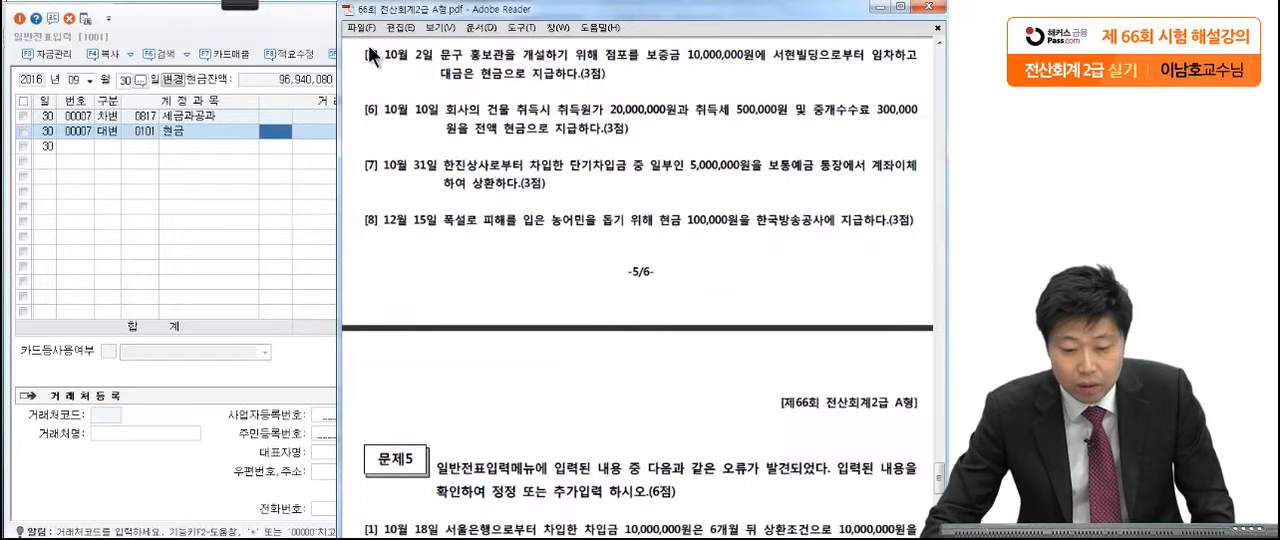
{"action": "mouse_move", "coordinate": [239, 4]}
{"action": "left_click", "coordinate": [28, 22]}
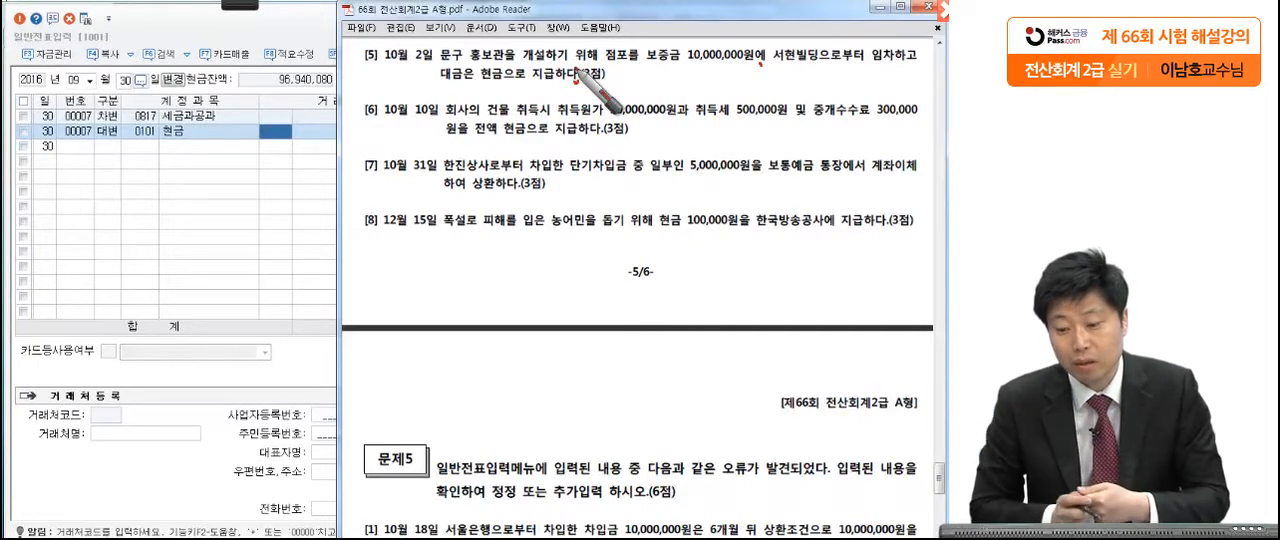
{"action": "left_click_drag", "start_coordinate": [470, 88], "coordinate": [578, 82]}
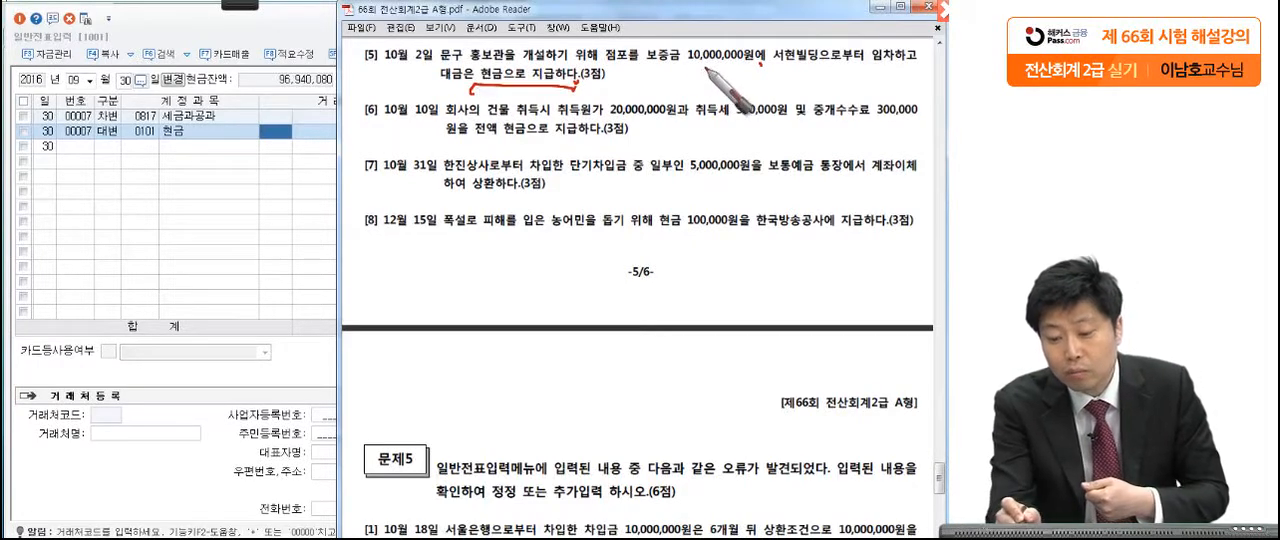
{"action": "left_click_drag", "start_coordinate": [690, 71], "coordinate": [764, 70]}
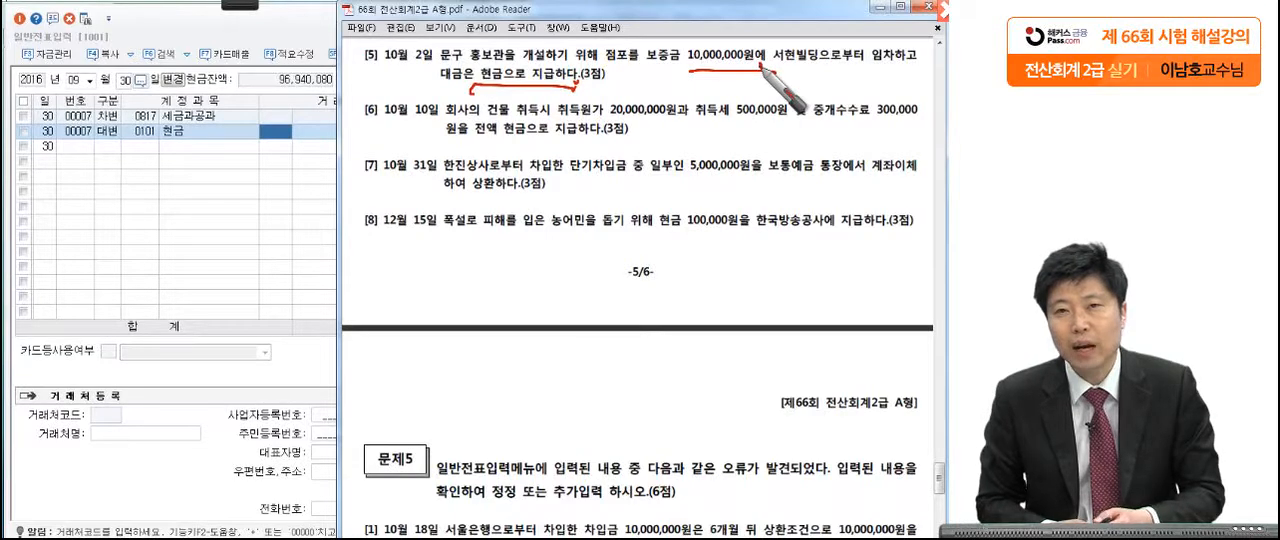
{"action": "mouse_move", "coordinate": [760, 68]}
{"action": "left_mouse_down"}
{"action": "mouse_move", "coordinate": [692, 103]}
{"action": "mouse_move", "coordinate": [762, 62]}
{"action": "left_mouse_up"}
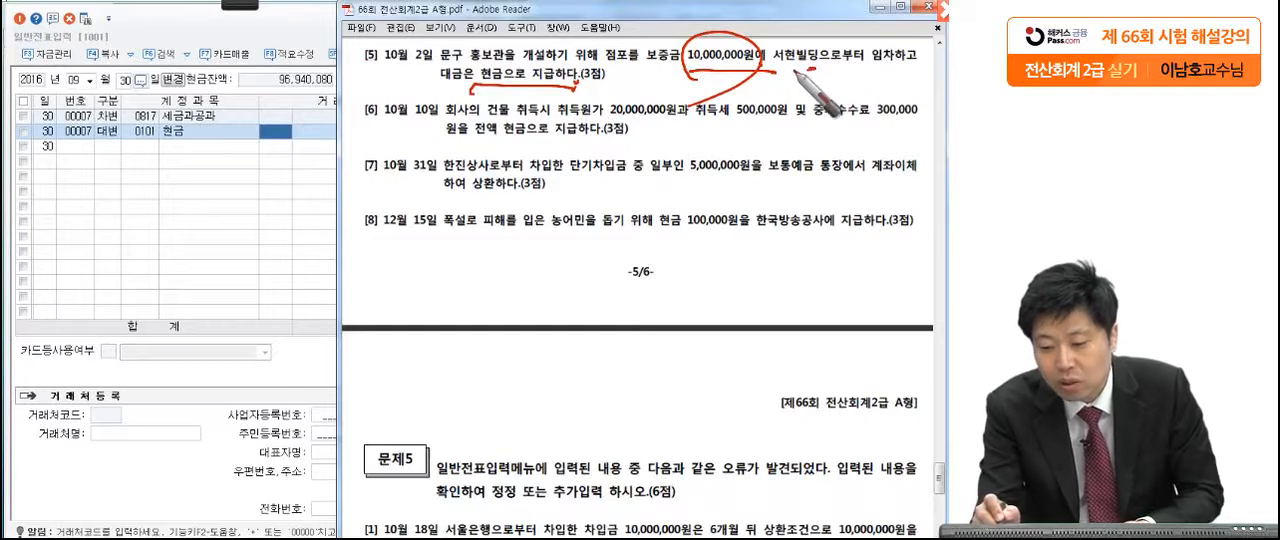
{"action": "left_click_drag", "start_coordinate": [806, 70], "coordinate": [750, 88]}
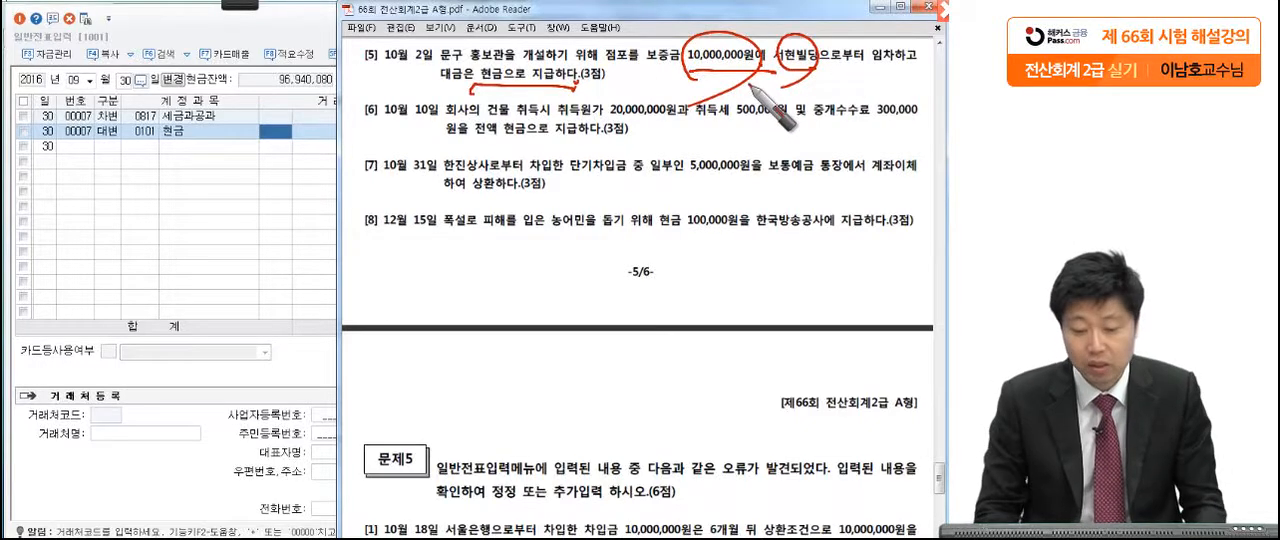
Step: Change the voucher date in 일반전표입력 to October 2
{"action": "left_click", "coordinate": [77, 82]}
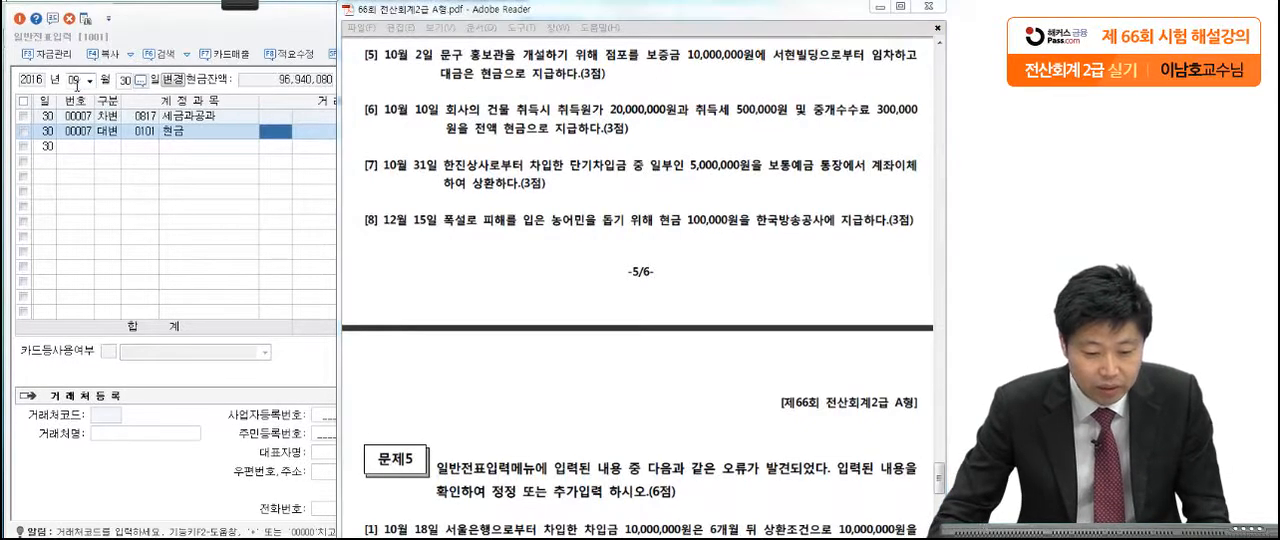
{"action": "left_click", "coordinate": [77, 84]}
{"action": "key", "text": "Return"}
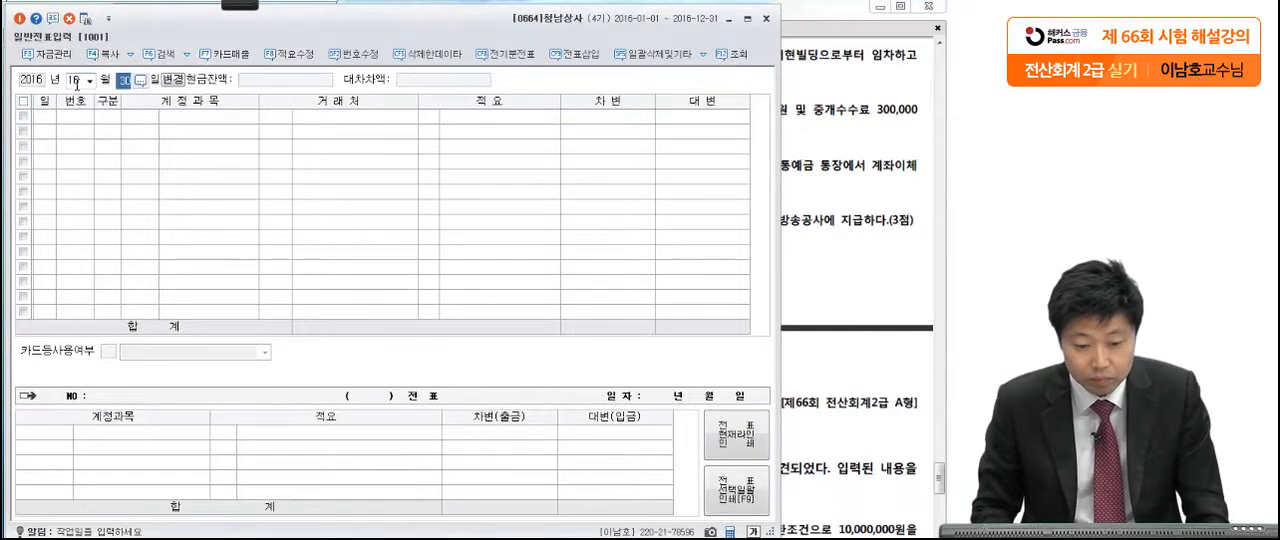
{"action": "type", "text": "2"}
{"action": "key", "text": "Return"}
Step: Start a debit line for October 2 with the account 임차보증금 (0232)
{"action": "key", "text": "3"}
{"action": "key", "text": "Return"}
{"action": "type", "text": "임차료"}
{"action": "key", "text": "Return"}
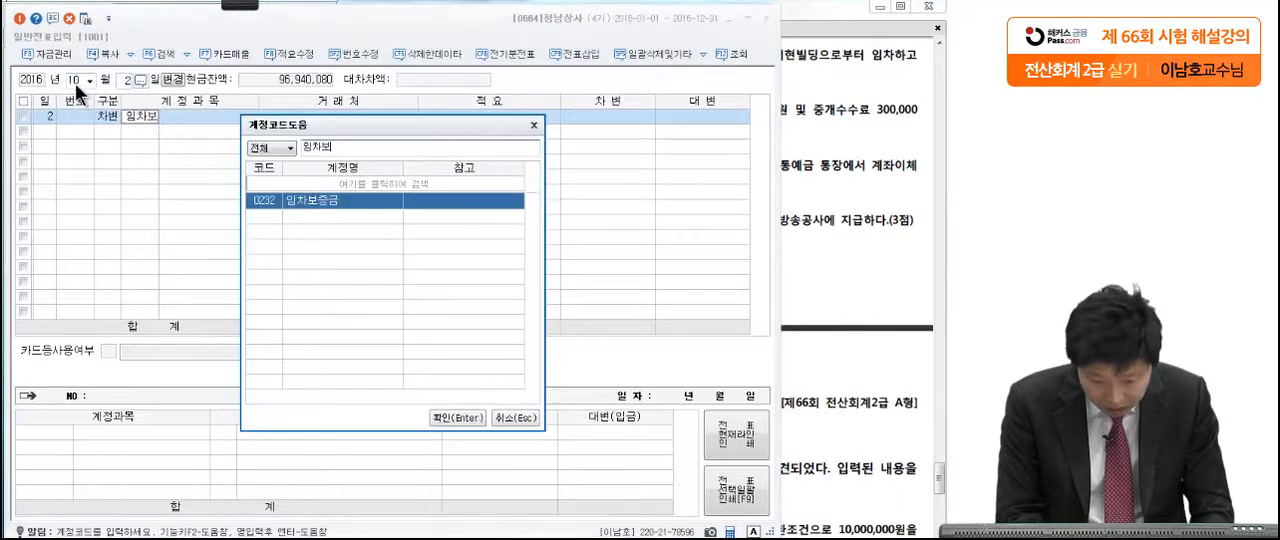
{"action": "key", "text": "Return"}
Step: Assign 서현빌딩 as the 거래처 of the 임차보증금 line and enter the debit amount of 10,000,000
{"action": "type", "text": "서현"}
{"action": "key", "text": "Return"}
{"action": "key", "text": "Return"}
{"action": "key", "text": "Return"}
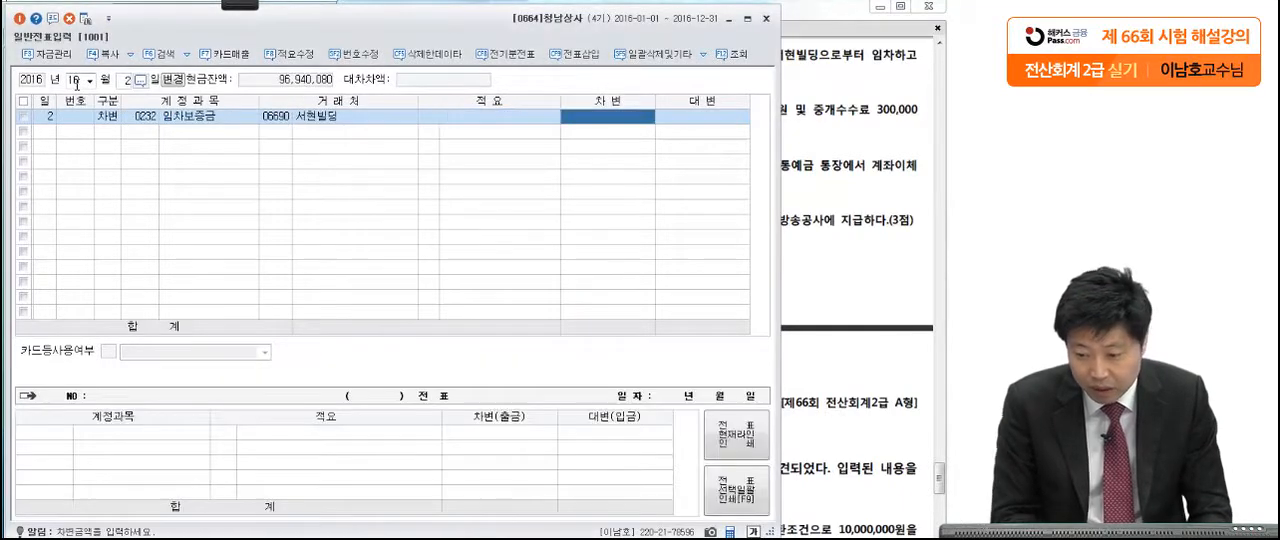
{"action": "type", "text": "10000000"}
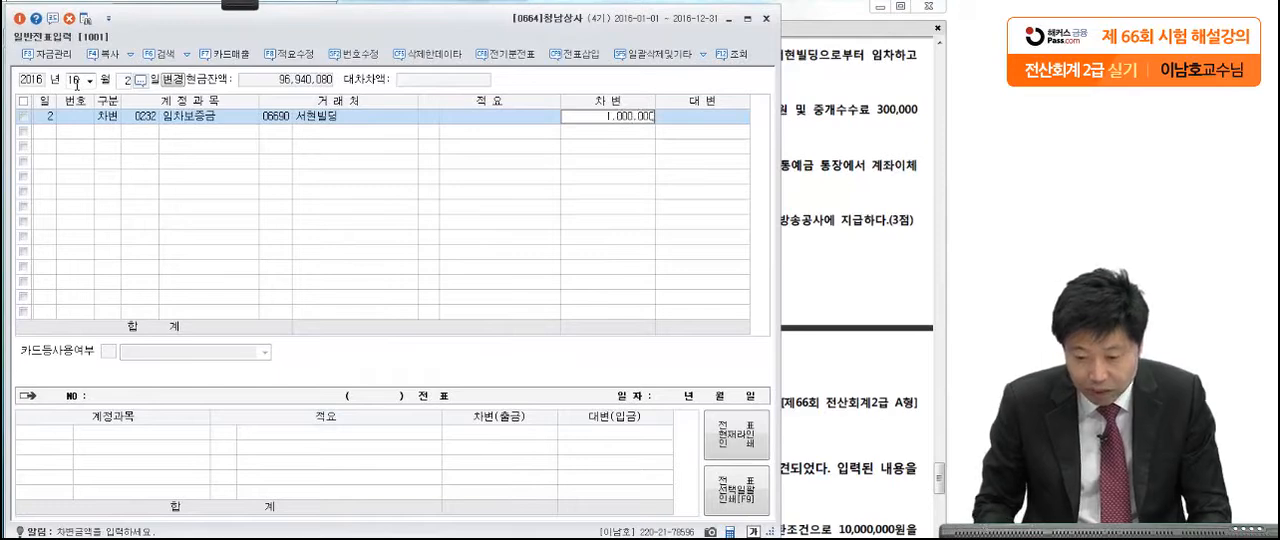
{"action": "key", "text": "Return"}
Step: Add a credit line with the account 현금 (0101) for 10,000,000 on October 2
{"action": "type", "text": "4"}
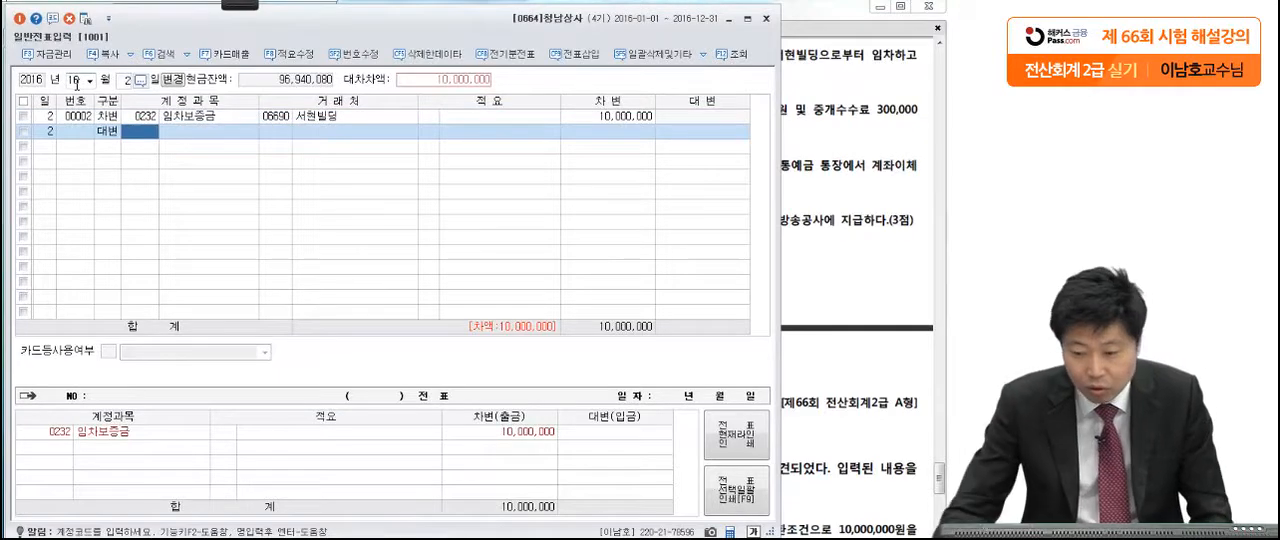
{"action": "left_click", "coordinate": [816, 161]}
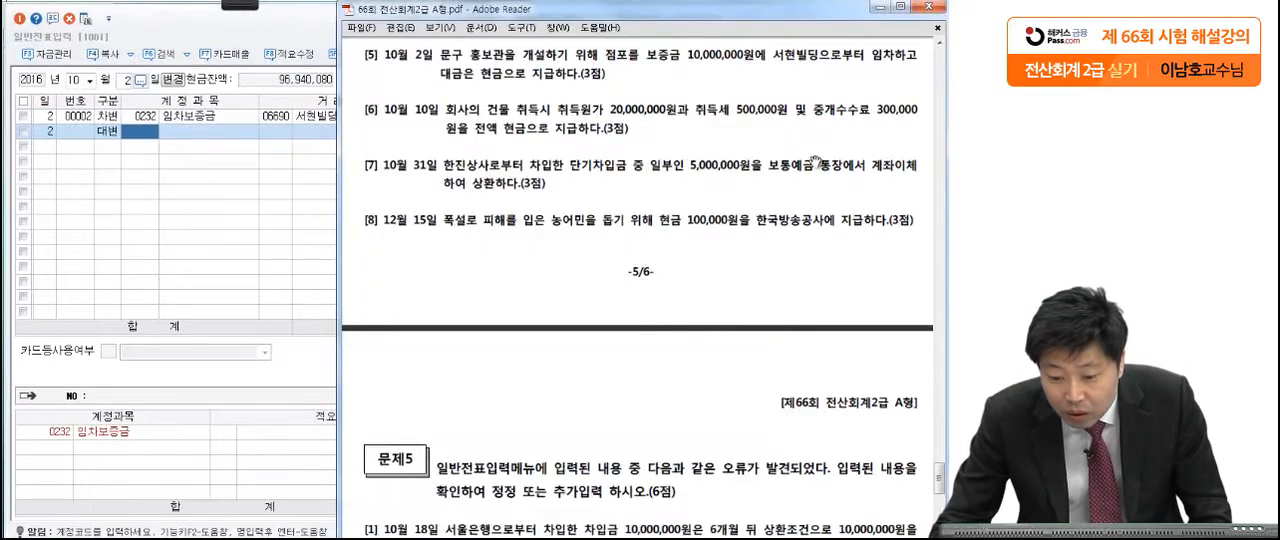
{"action": "left_click", "coordinate": [151, 136]}
{"action": "type", "text": "101"}
{"action": "key", "text": "Return"}
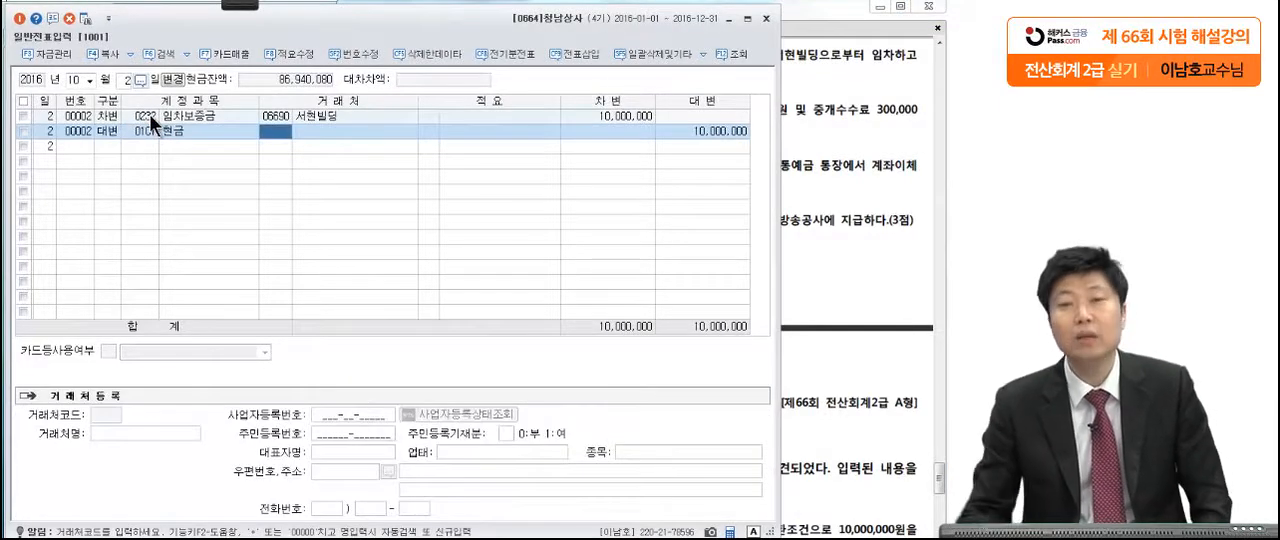
Step: Read 문제4 [6] on the October 10 building purchase, marking 건물, 20,000,000원, 취득세 500,000원, 중개수수료 300,000원 and 현금 with the pen
{"action": "left_click", "coordinate": [862, 155]}
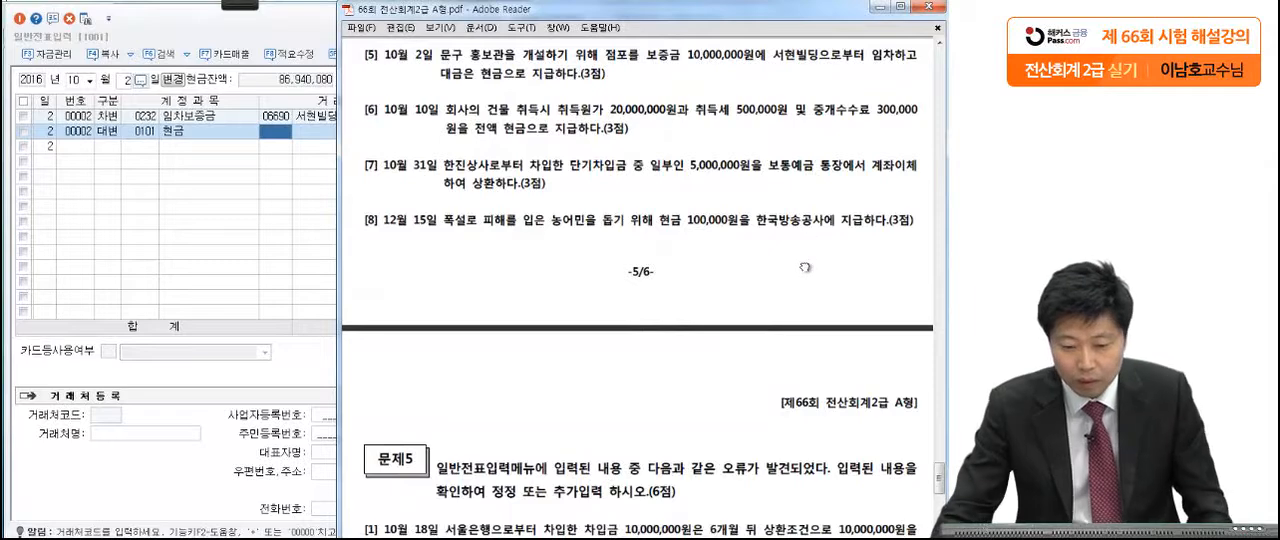
{"action": "scroll", "coordinate": [805, 216], "scroll_direction": "down", "scroll_amount": 1}
{"action": "mouse_move", "coordinate": [249, 10]}
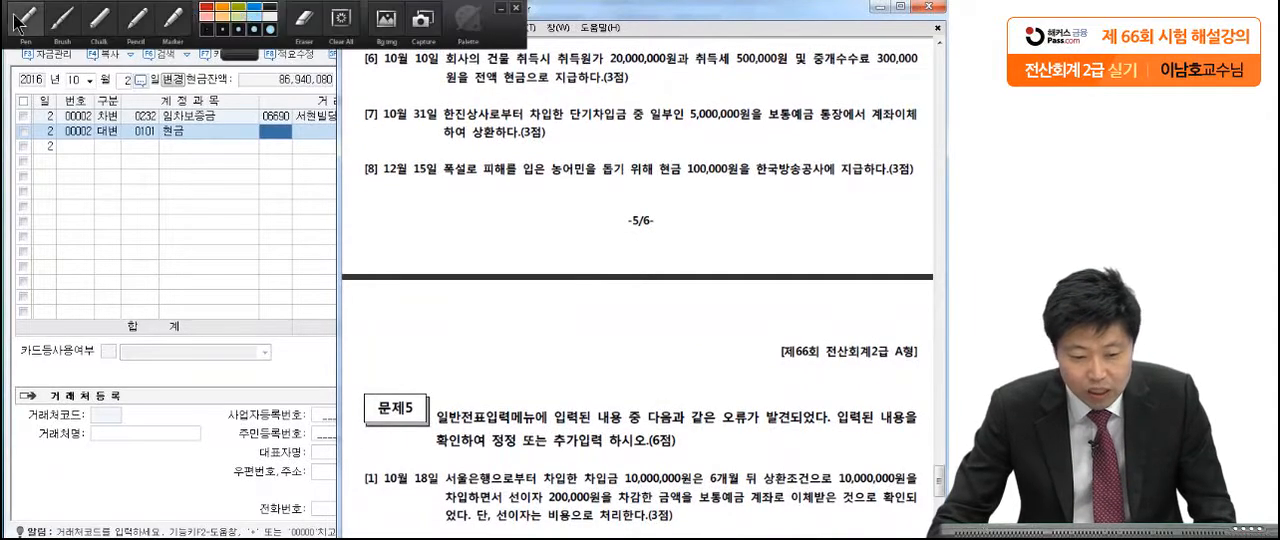
{"action": "left_click", "coordinate": [22, 22]}
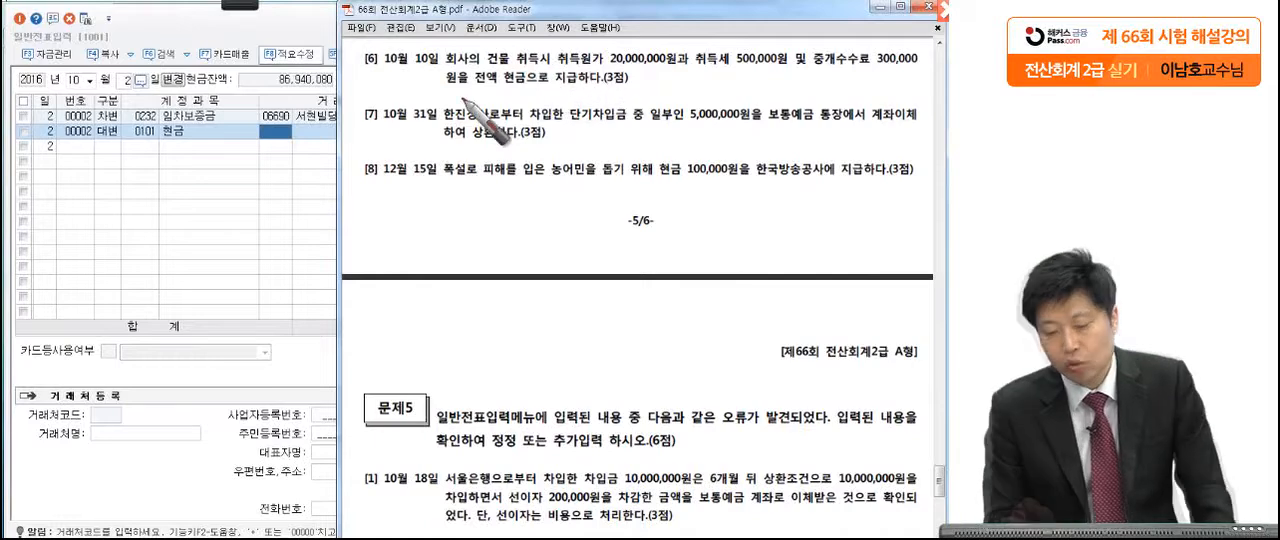
{"action": "left_click_drag", "start_coordinate": [674, 71], "coordinate": [683, 72]}
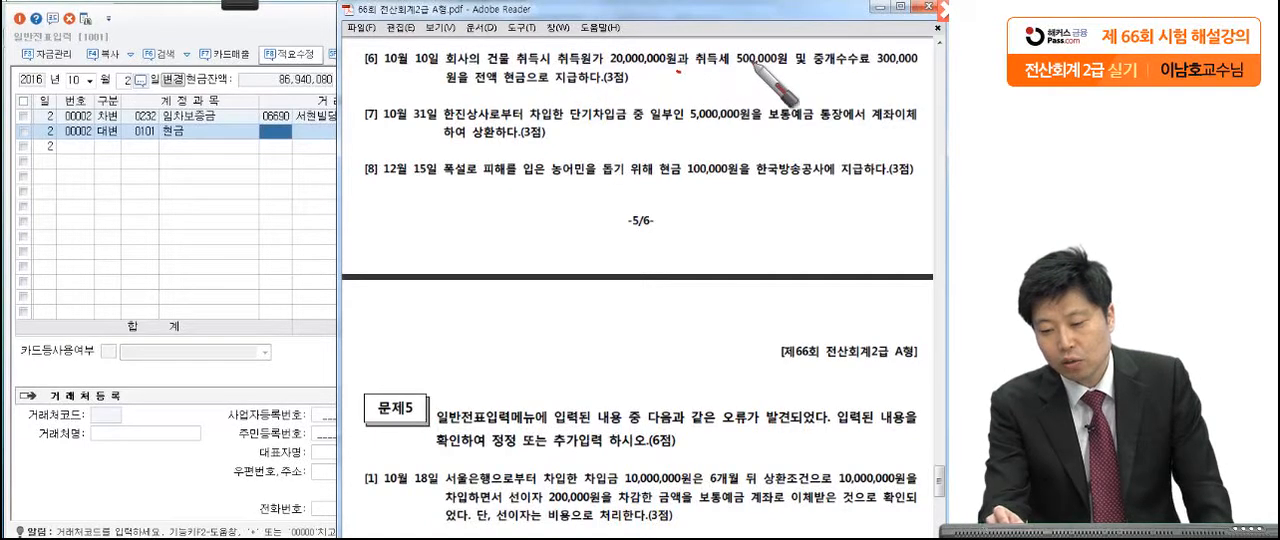
{"action": "left_click_drag", "start_coordinate": [800, 68], "coordinate": [796, 71]}
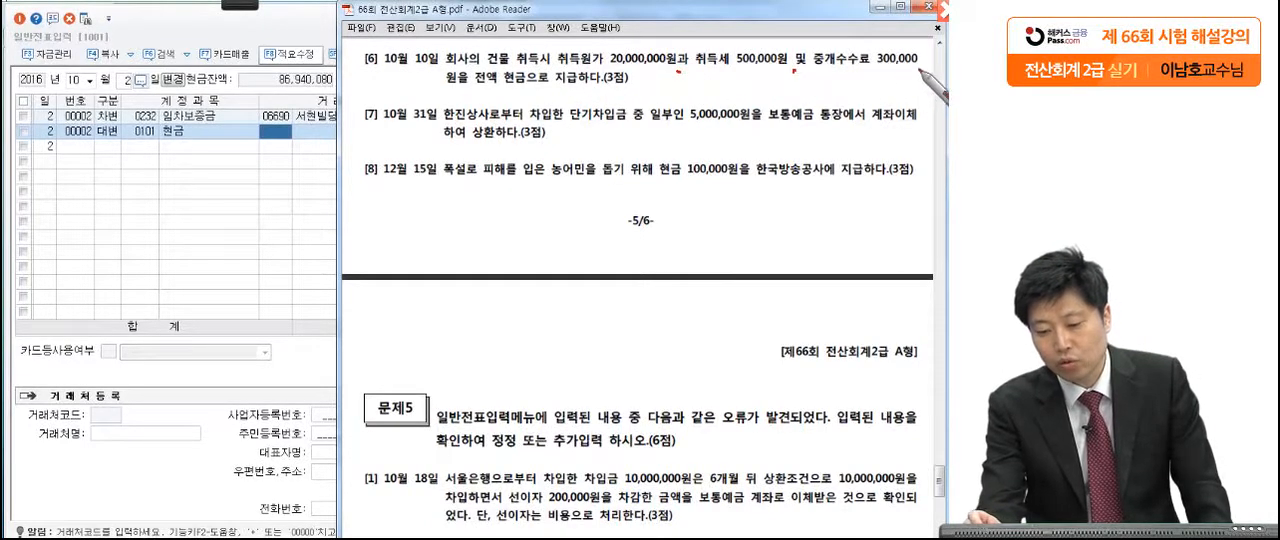
{"action": "left_click_drag", "start_coordinate": [475, 87], "coordinate": [538, 87]}
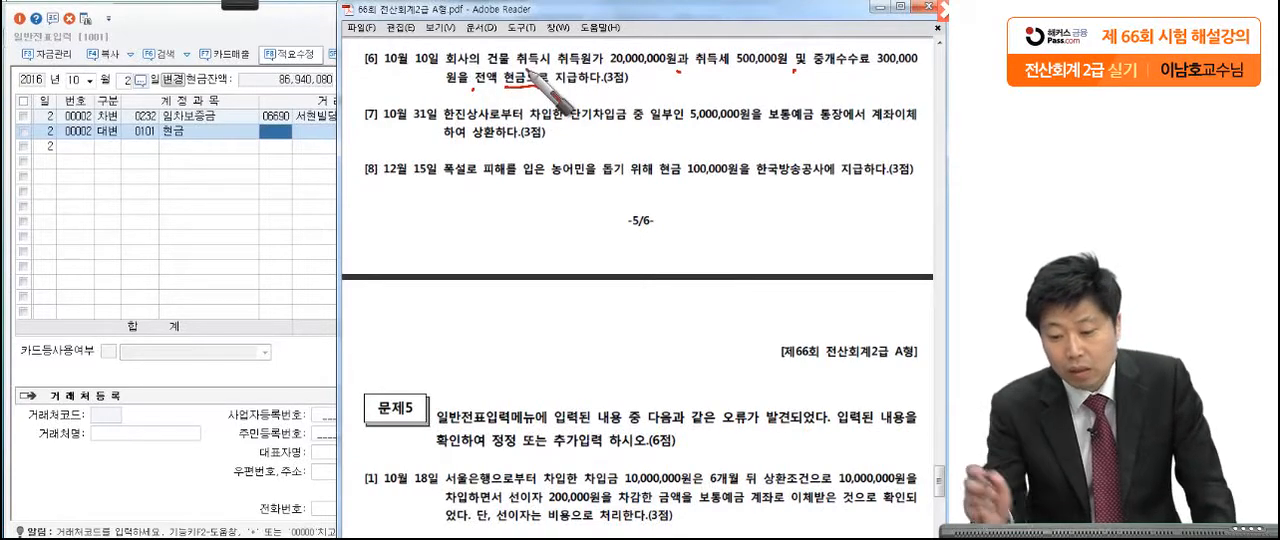
{"action": "left_click_drag", "start_coordinate": [688, 72], "coordinate": [880, 72]}
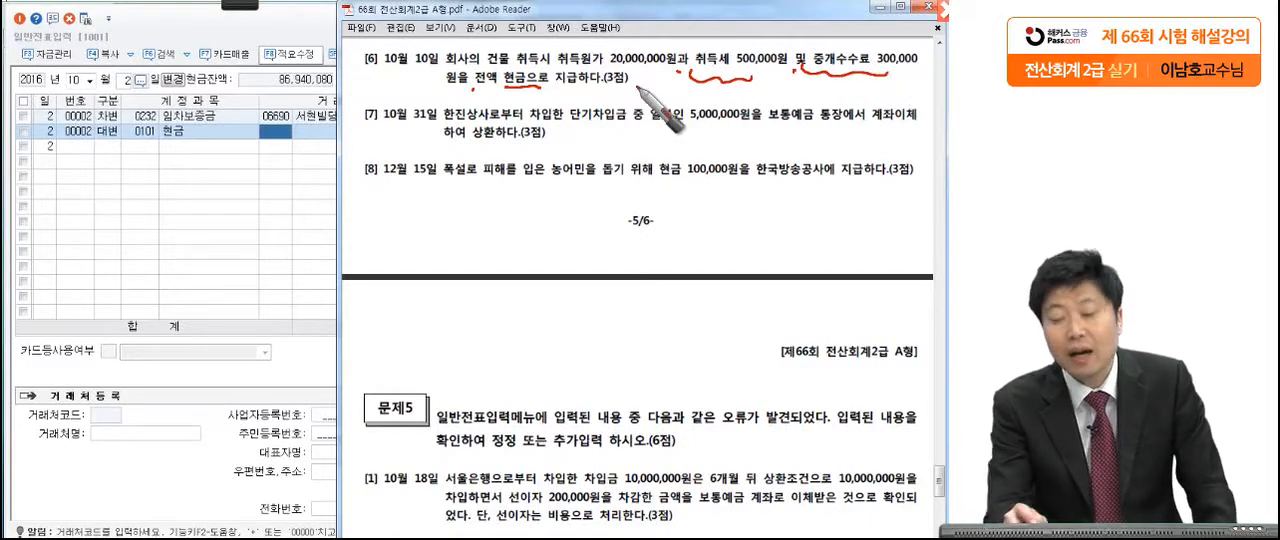
{"action": "left_click_drag", "start_coordinate": [514, 60], "coordinate": [512, 82]}
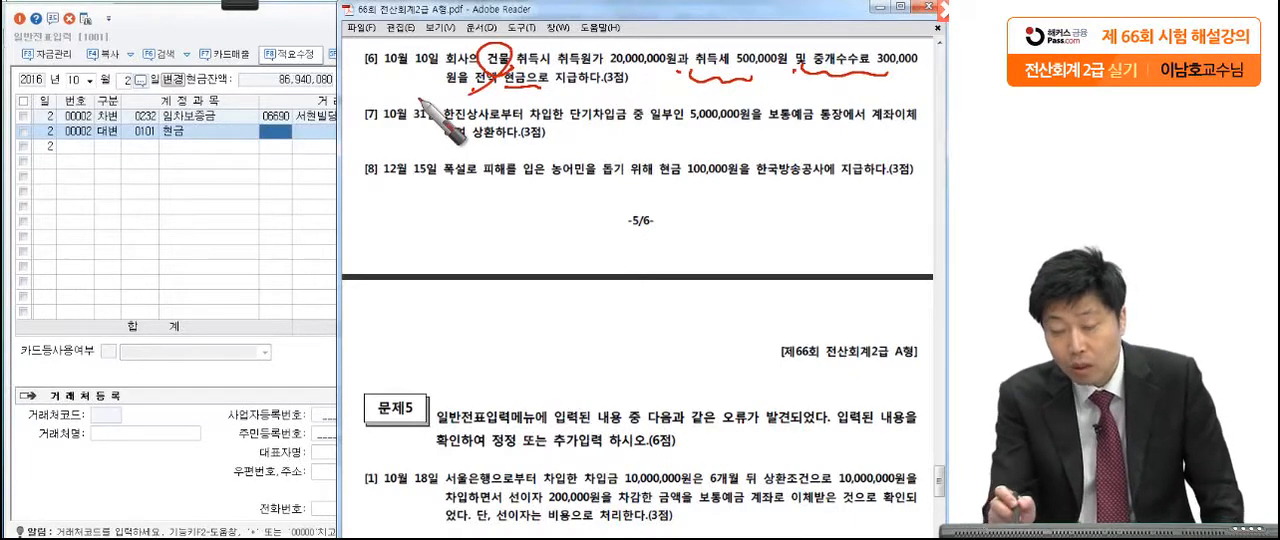
{"action": "left_click_drag", "start_coordinate": [610, 67], "coordinate": [918, 70]}
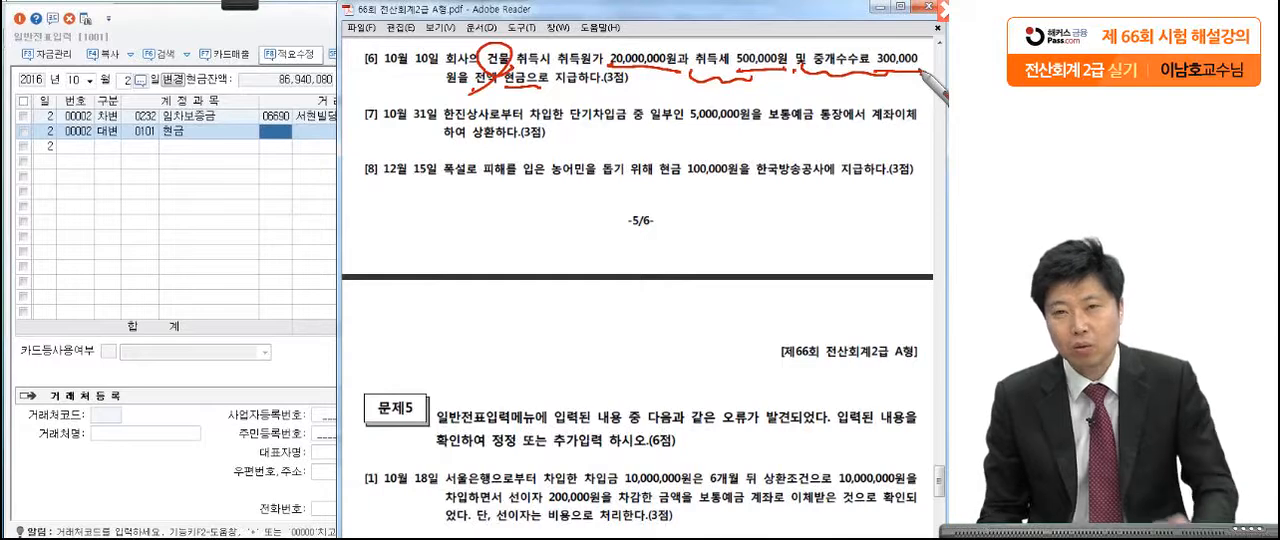
{"action": "left_click_drag", "start_coordinate": [508, 88], "coordinate": [590, 87]}
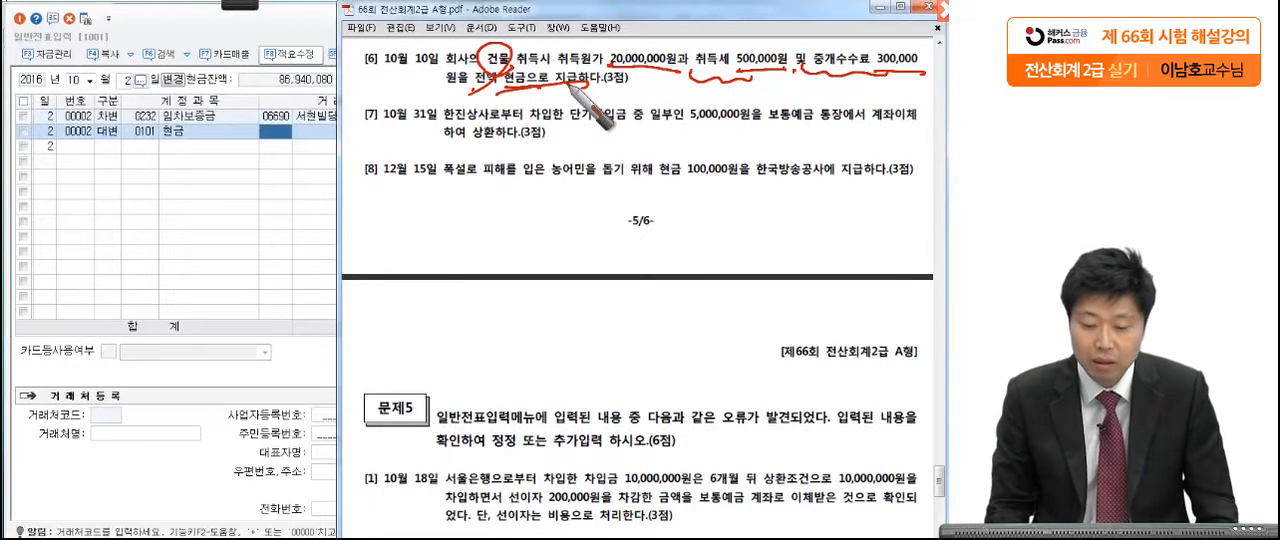
{"action": "key", "text": "Escape"}
Step: Change the voucher date in 일반전표입력 to October 10
{"action": "left_click", "coordinate": [127, 81]}
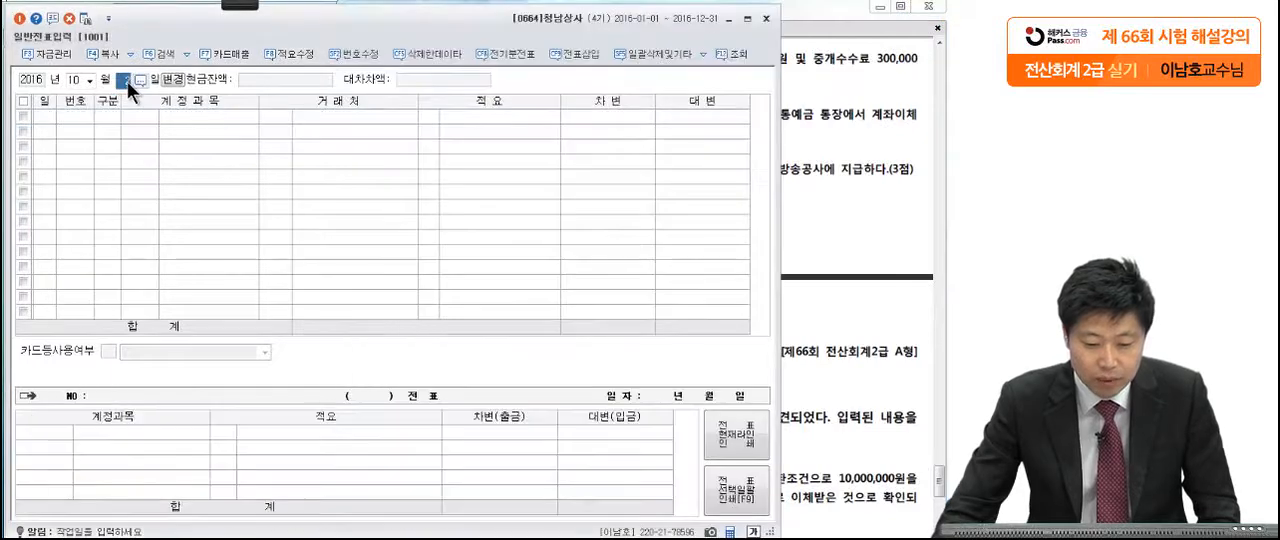
{"action": "type", "text": "10"}
{"action": "key", "text": "Return"}
Step: Enter the October 10 voucher with a debit to 건물 (0202) and a credit to 현금 (0101), each for 20,800,000
{"action": "type", "text": "3"}
{"action": "key", "text": "Return"}
{"action": "type", "text": "202"}
{"action": "key", "text": "Return"}
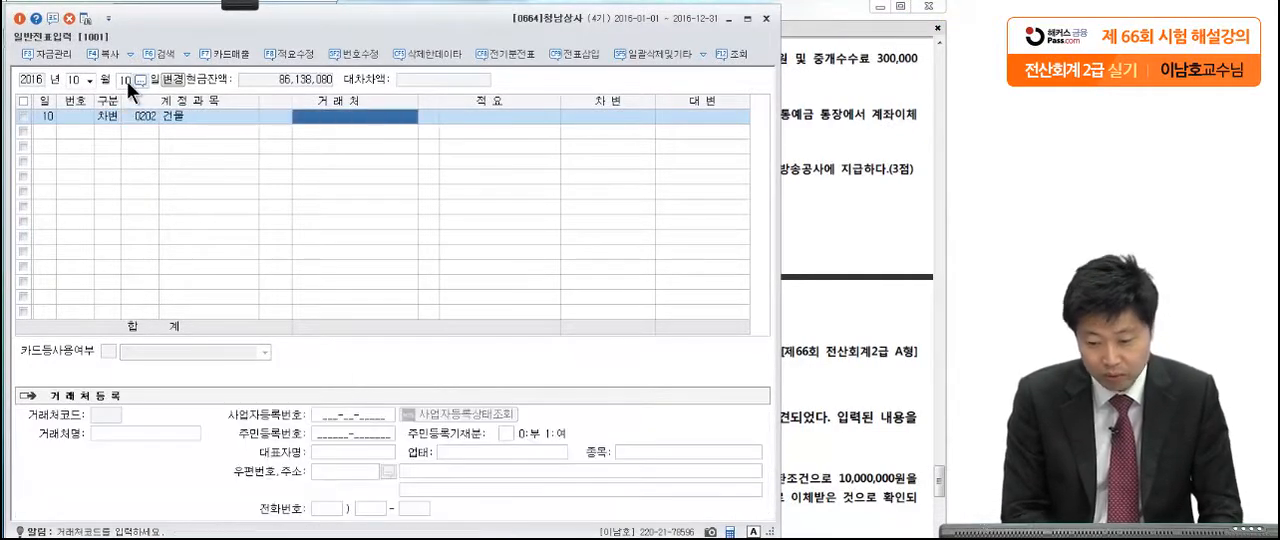
{"action": "key", "text": "Return"}
{"action": "key", "text": "Return"}
{"action": "type", "text": "2"}
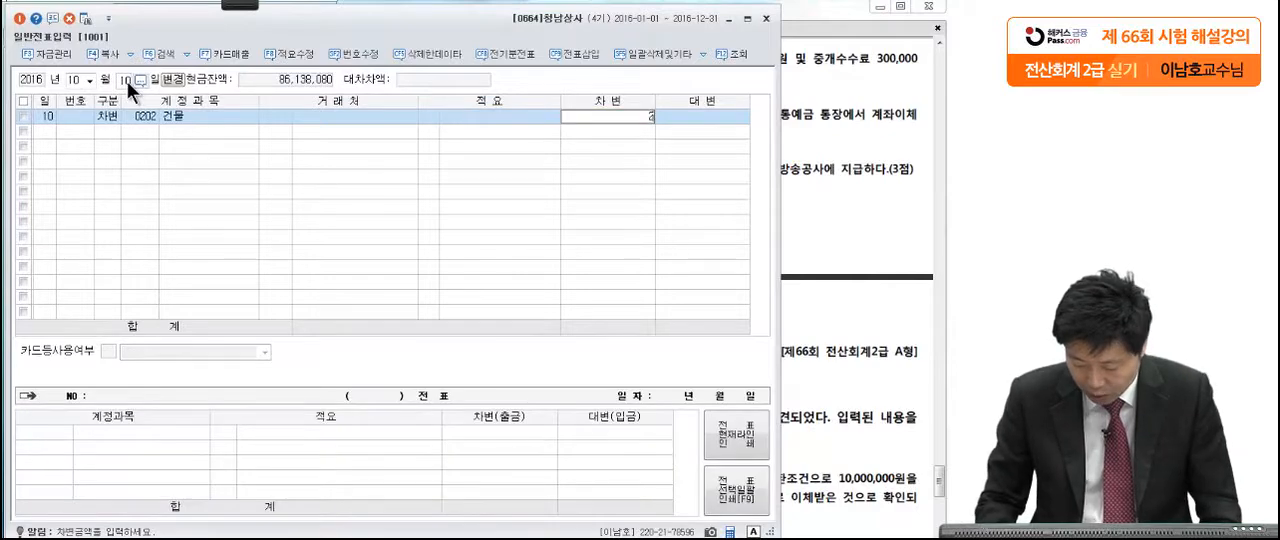
{"action": "type", "text": "0,800,0000"}
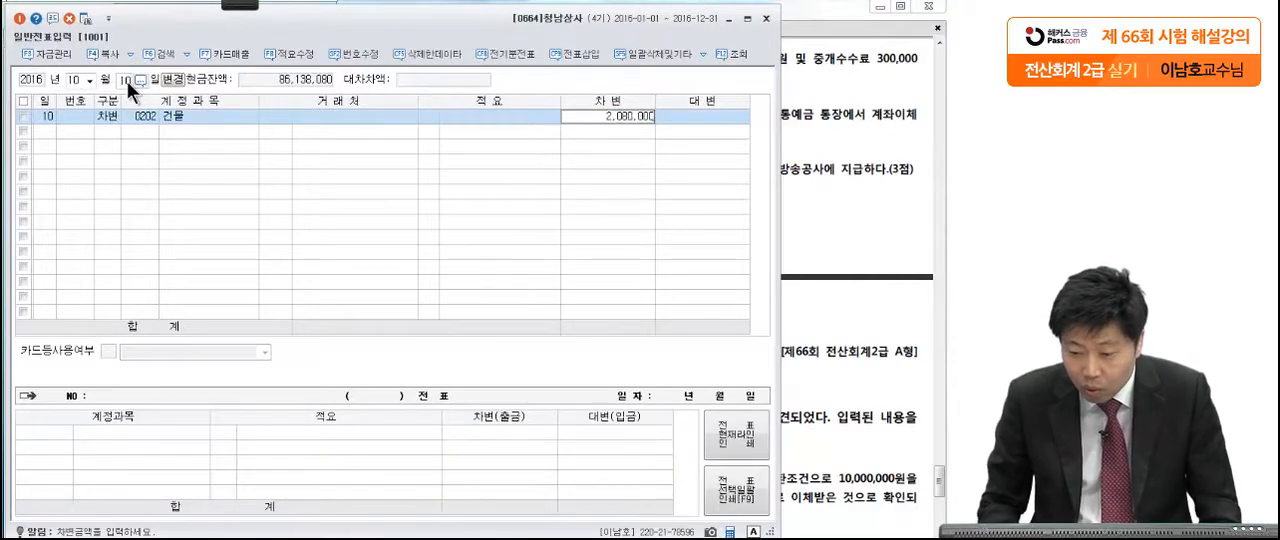
{"action": "key", "text": "Return"}
{"action": "type", "text": "40101"}
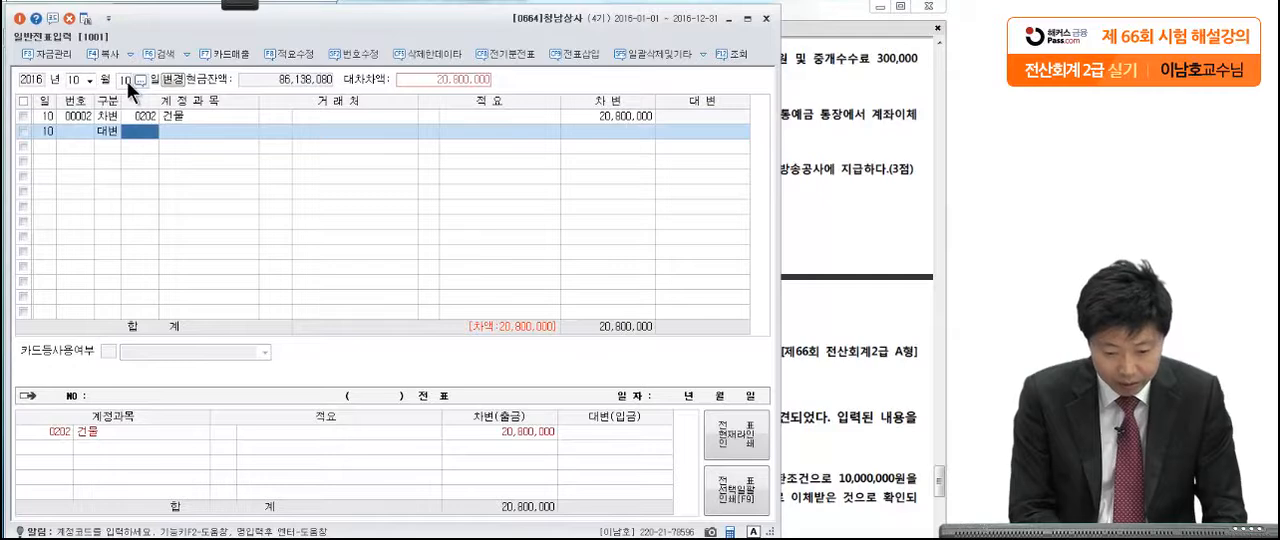
{"action": "key", "text": "Return"}
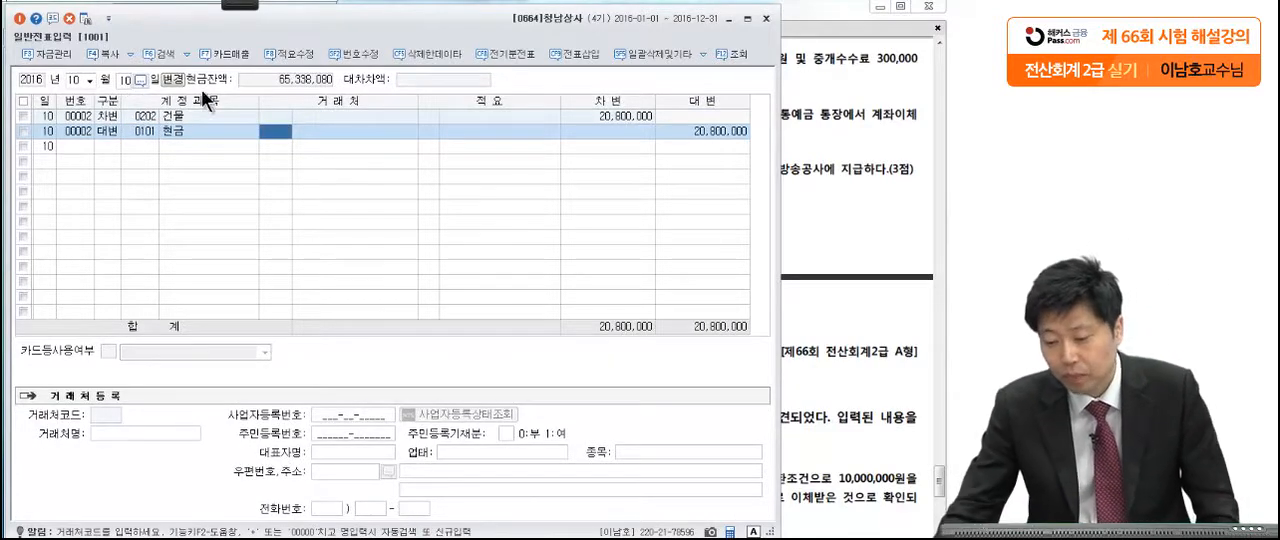
Step: Read 문제4 [7] on the October 31 loan repayment, marking 단기차입금, 보통예금, 5,000,000원 and 한진상사 with the pen
{"action": "left_click", "coordinate": [801, 140]}
{"action": "scroll", "coordinate": [786, 200], "scroll_direction": "down", "scroll_amount": 1}
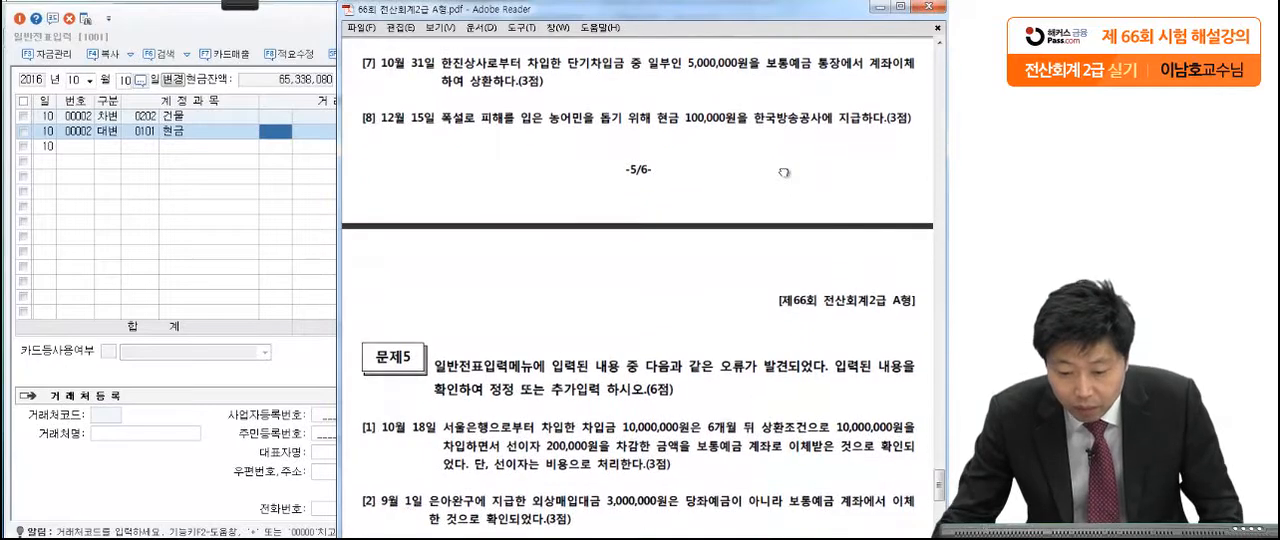
{"action": "left_click", "coordinate": [254, 5]}
{"action": "left_click", "coordinate": [32, 20]}
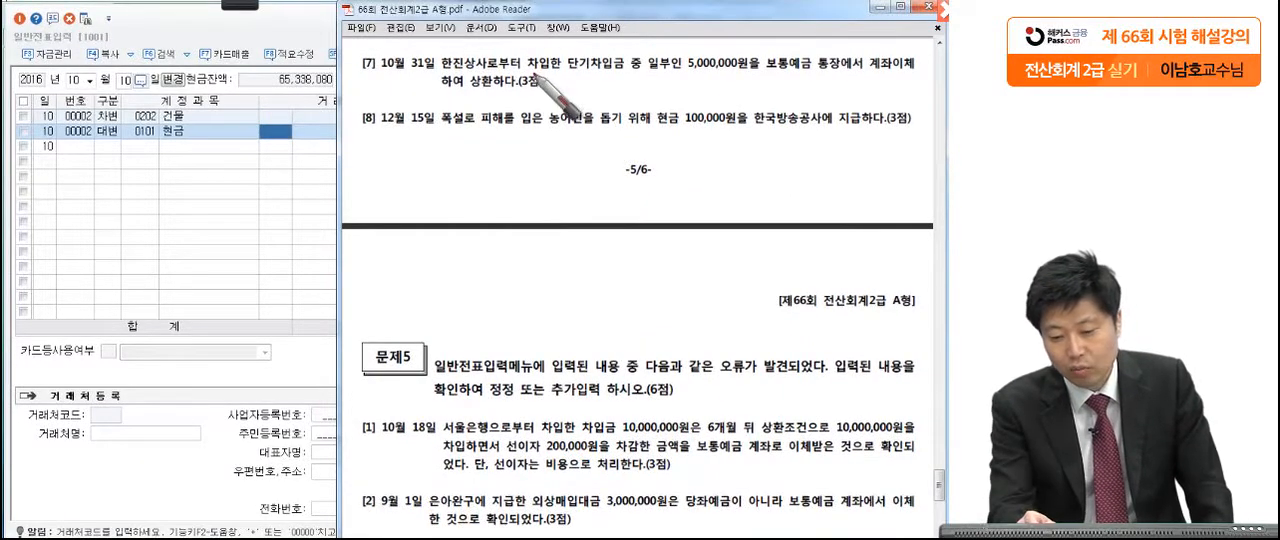
{"action": "left_click", "coordinate": [748, 70]}
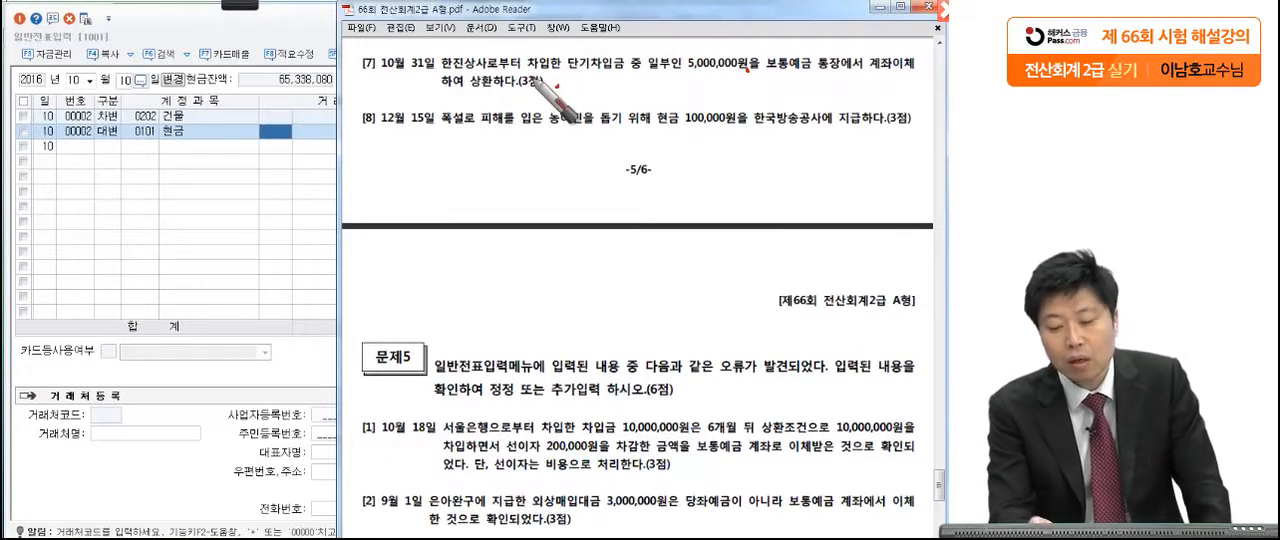
{"action": "left_click_drag", "start_coordinate": [626, 70], "coordinate": [564, 70]}
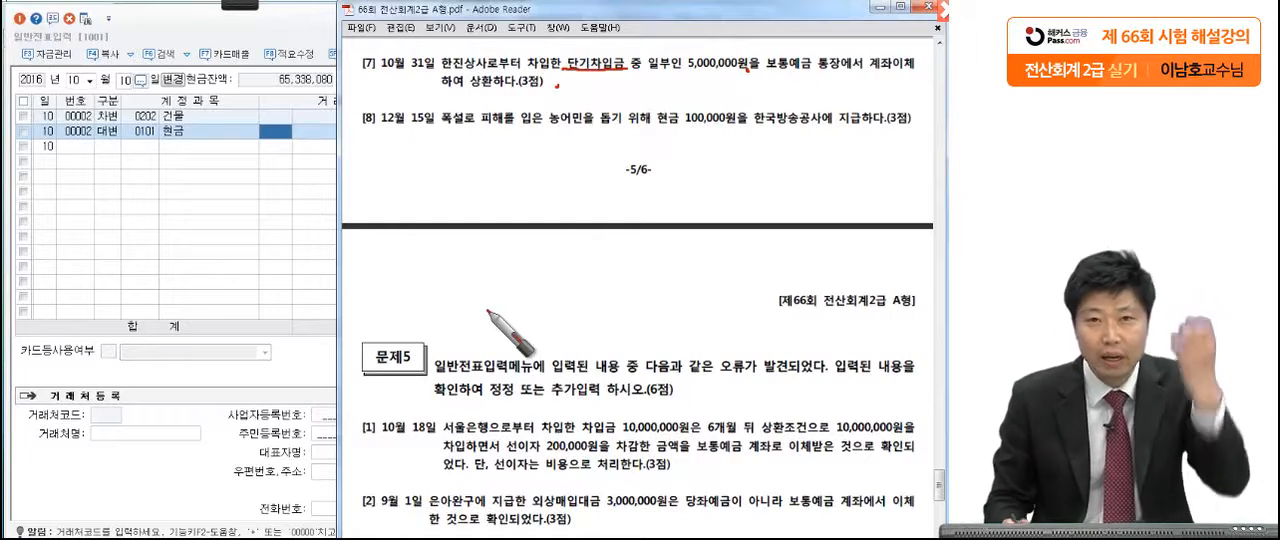
{"action": "left_click_drag", "start_coordinate": [764, 72], "coordinate": [806, 74]}
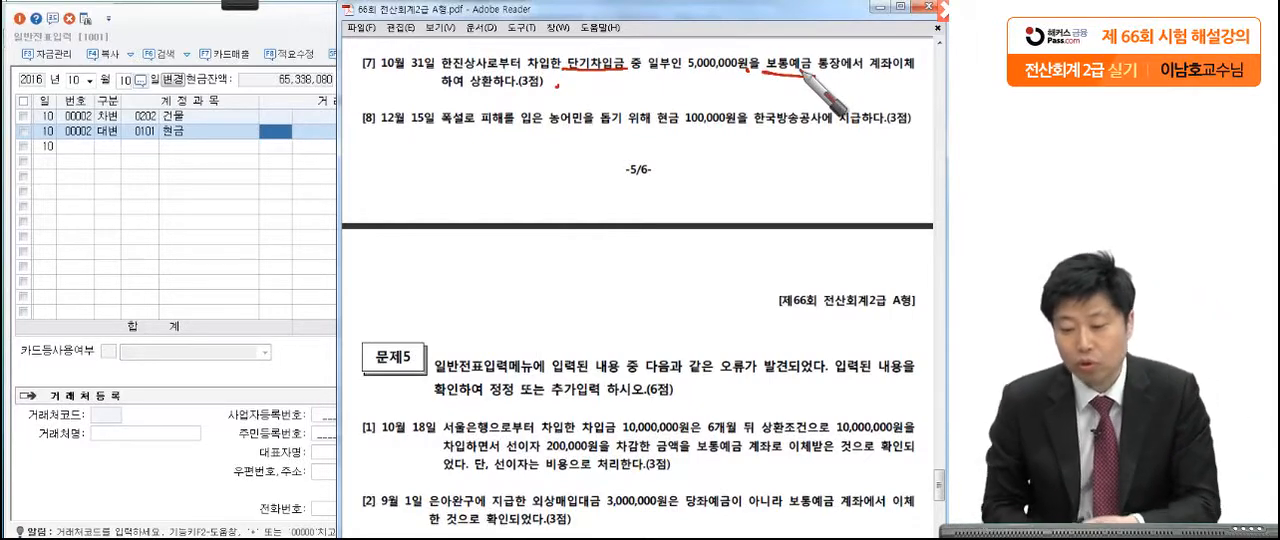
{"action": "mouse_move", "coordinate": [745, 48]}
{"action": "left_mouse_down"}
{"action": "mouse_move", "coordinate": [690, 62]}
{"action": "mouse_move", "coordinate": [750, 104]}
{"action": "left_mouse_up"}
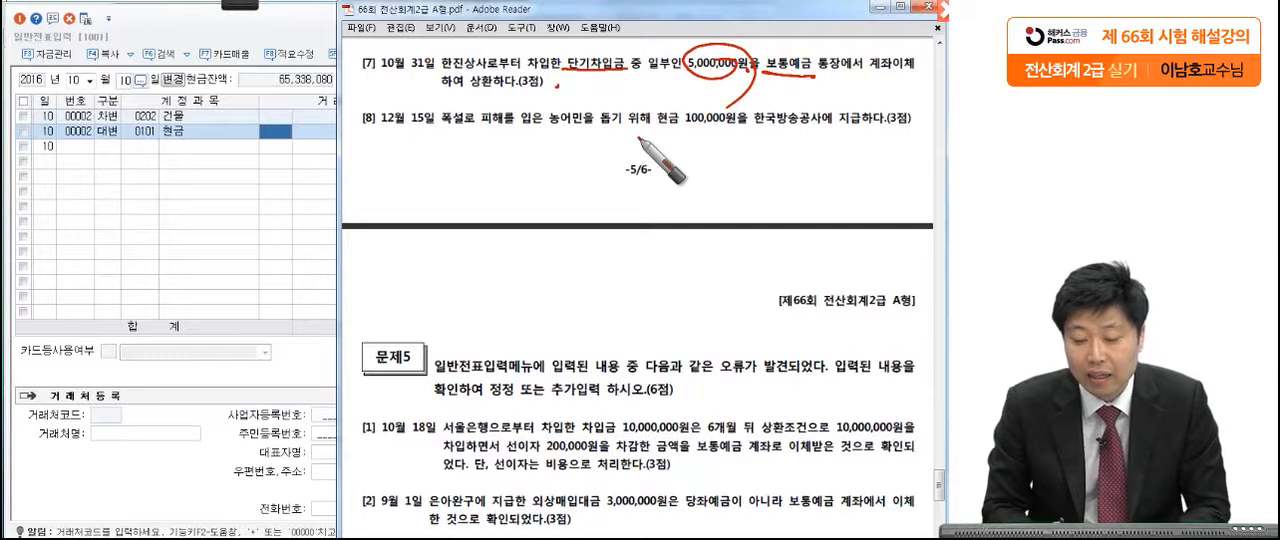
{"action": "mouse_move", "coordinate": [480, 52]}
{"action": "left_mouse_down"}
{"action": "mouse_move", "coordinate": [474, 126]}
{"action": "mouse_move", "coordinate": [455, 148]}
{"action": "left_mouse_up"}
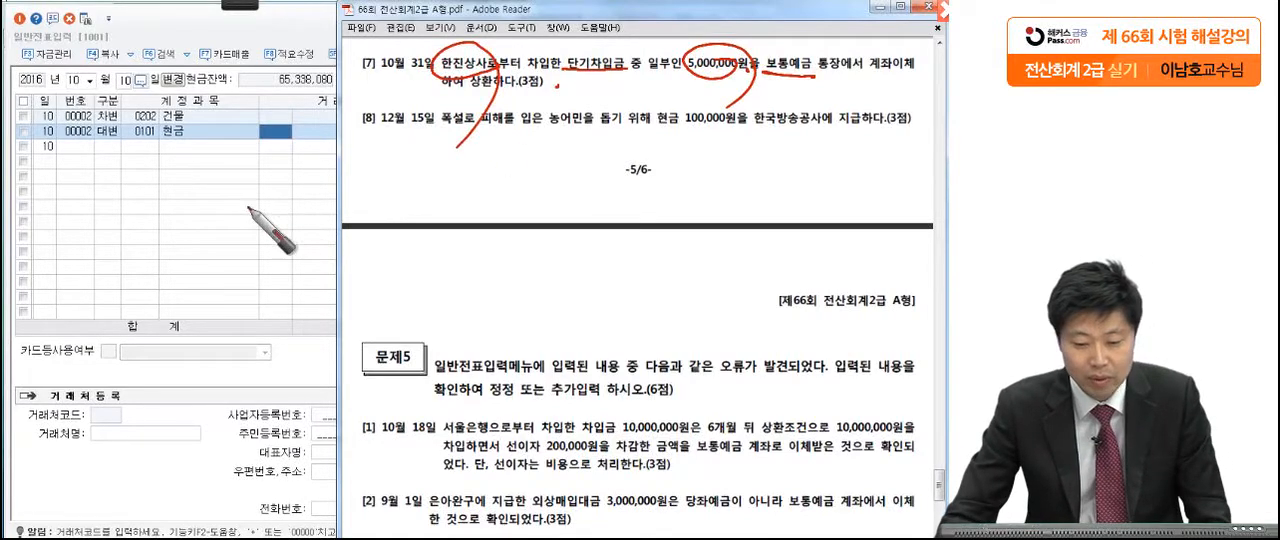
Step: Change the voucher date in 일반전표입력 to October 31 and start a debit line with the account 단기차입금 (0260)
{"action": "left_click", "coordinate": [189, 210]}
{"action": "left_click", "coordinate": [124, 80]}
{"action": "type", "text": "31"}
{"action": "key", "text": "Return"}
{"action": "type", "text": "3"}
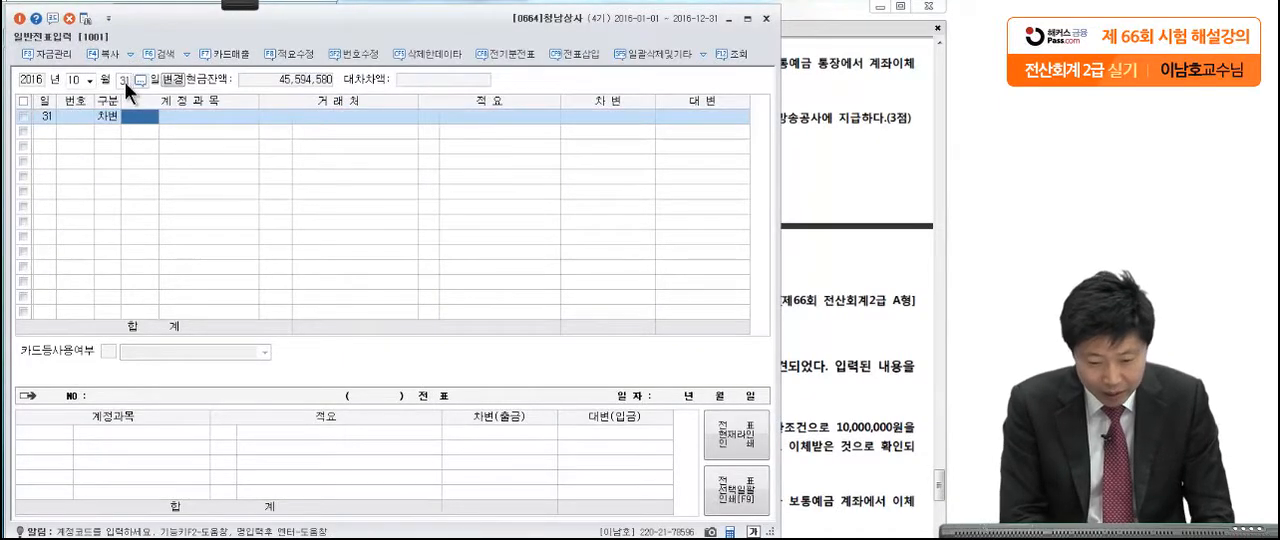
{"action": "key", "text": "Return"}
Step: Assign 한진상사 as the 거래처 of the 단기차입금 line and enter the debit amount of 5,000,000
{"action": "key", "text": "Return"}
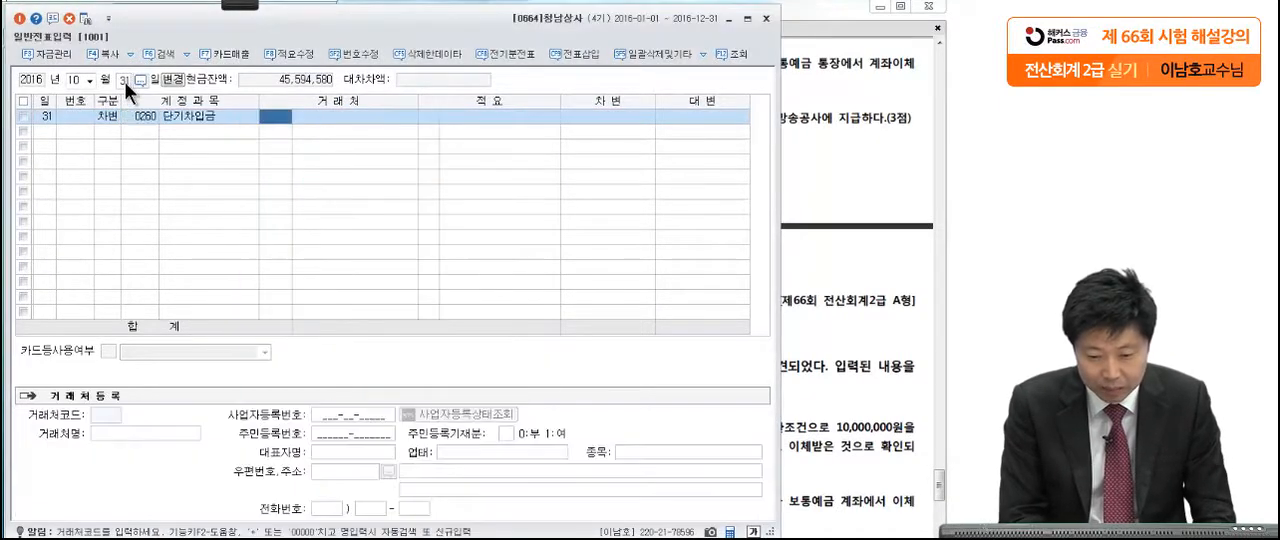
{"action": "type", "text": "한진"}
{"action": "key", "text": "Return"}
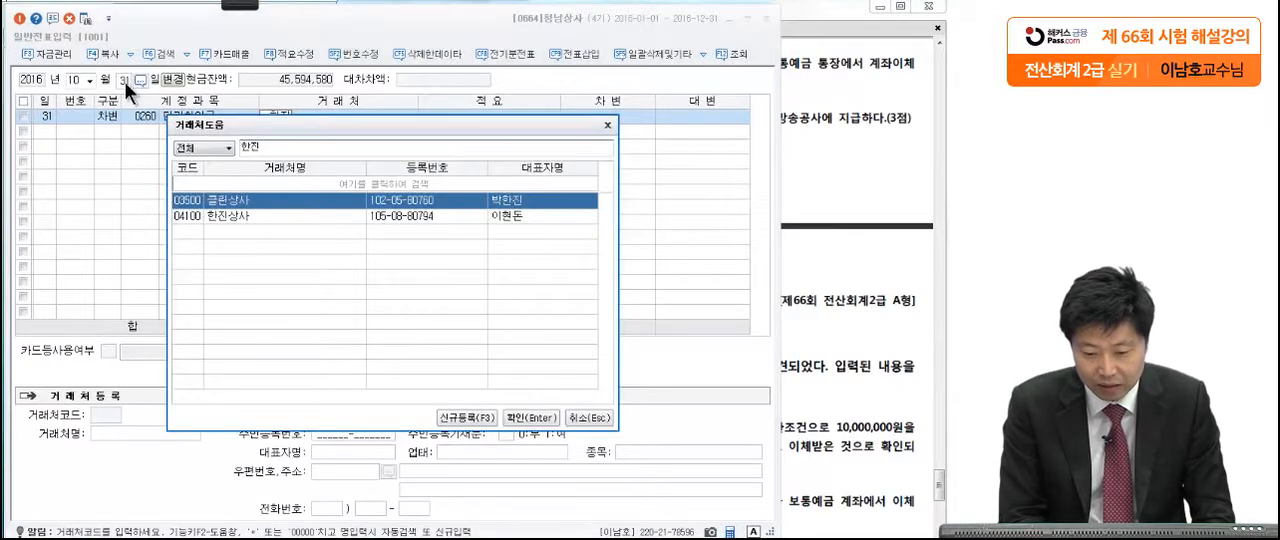
{"action": "left_click", "coordinate": [294, 219]}
{"action": "key", "text": "Return"}
{"action": "left_click", "coordinate": [830, 126]}
{"action": "left_click", "coordinate": [279, 238]}
{"action": "left_click", "coordinate": [624, 112]}
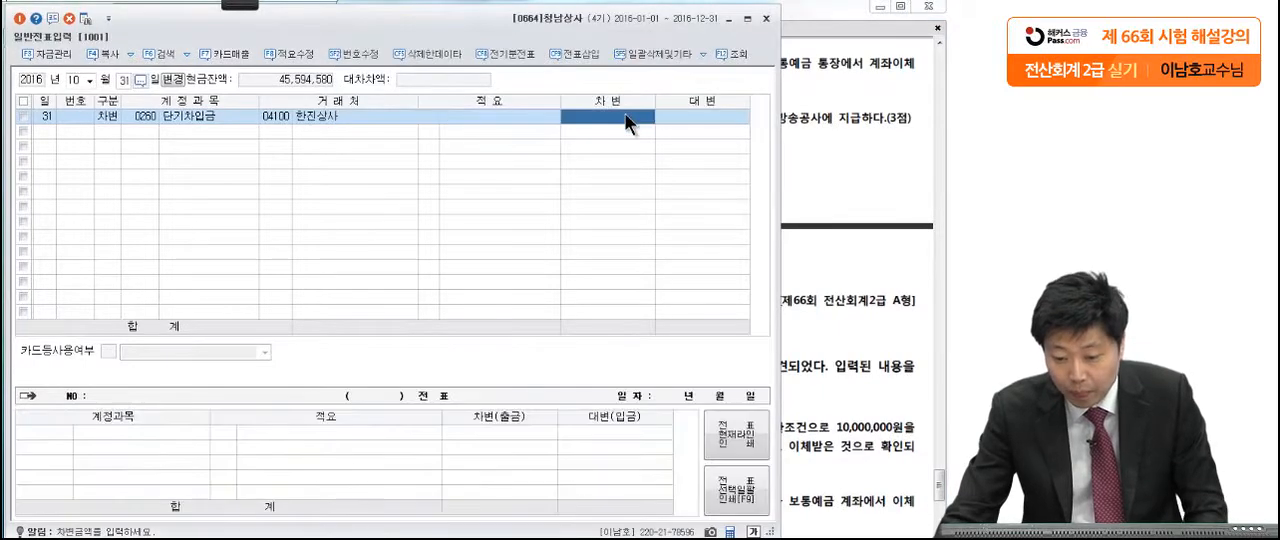
{"action": "type", "text": "5,000,"}
{"action": "type", "text": "000"}
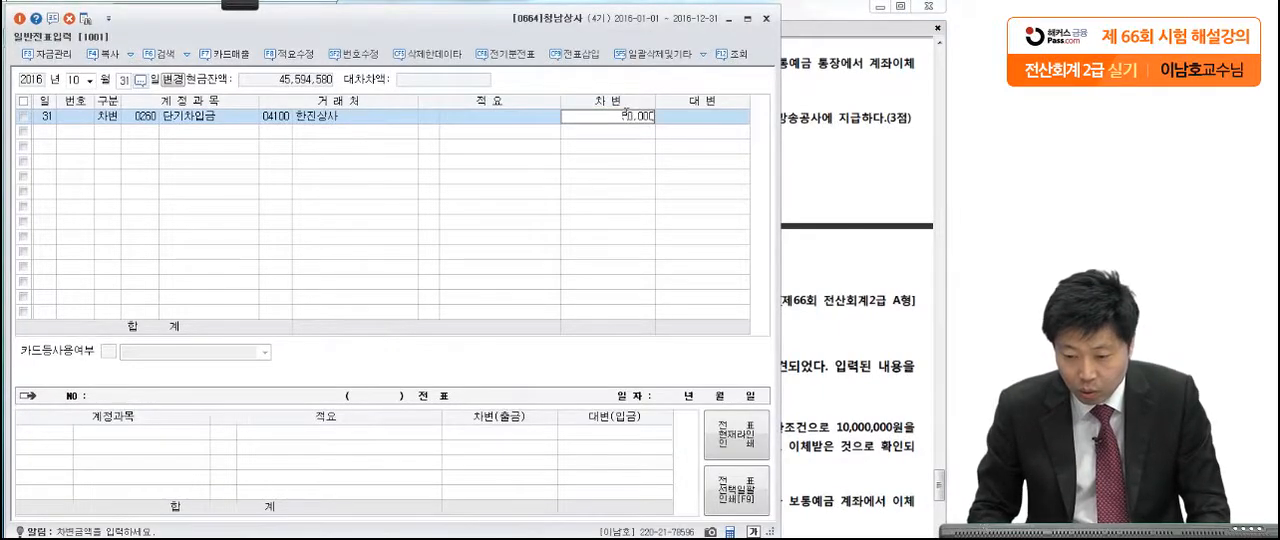
{"action": "key", "text": "Return"}
Step: Add a credit line with the account 보통예금 (0103) for 5,000,000 on October 31
{"action": "type", "text": "4"}
{"action": "key", "text": "Return"}
{"action": "type", "text": "보통"}
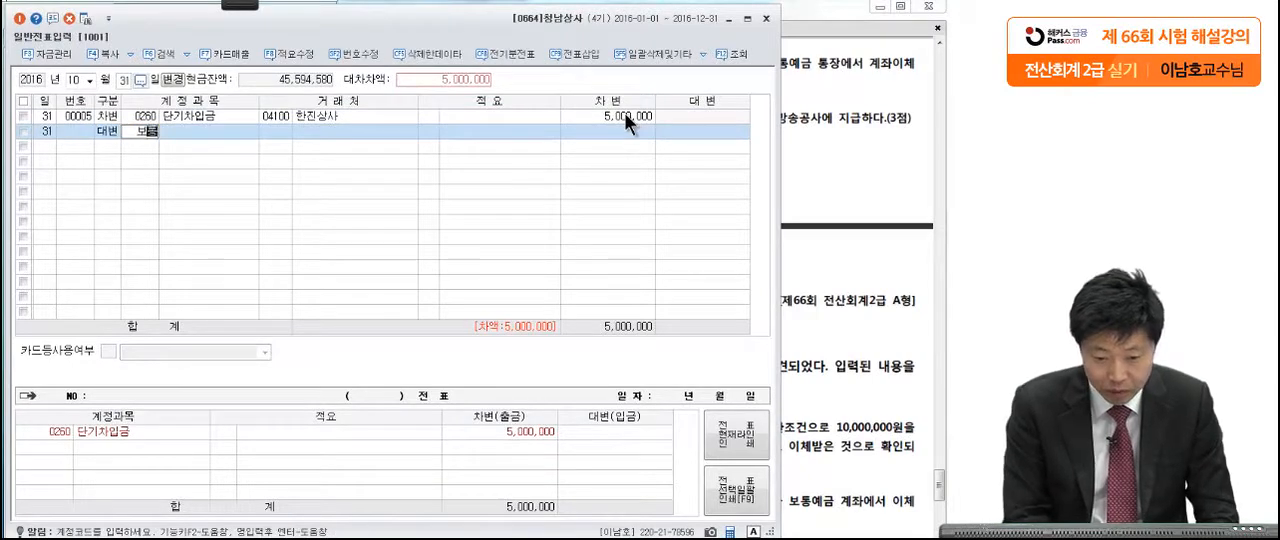
{"action": "key", "text": "Return"}
{"action": "key", "text": "Return"}
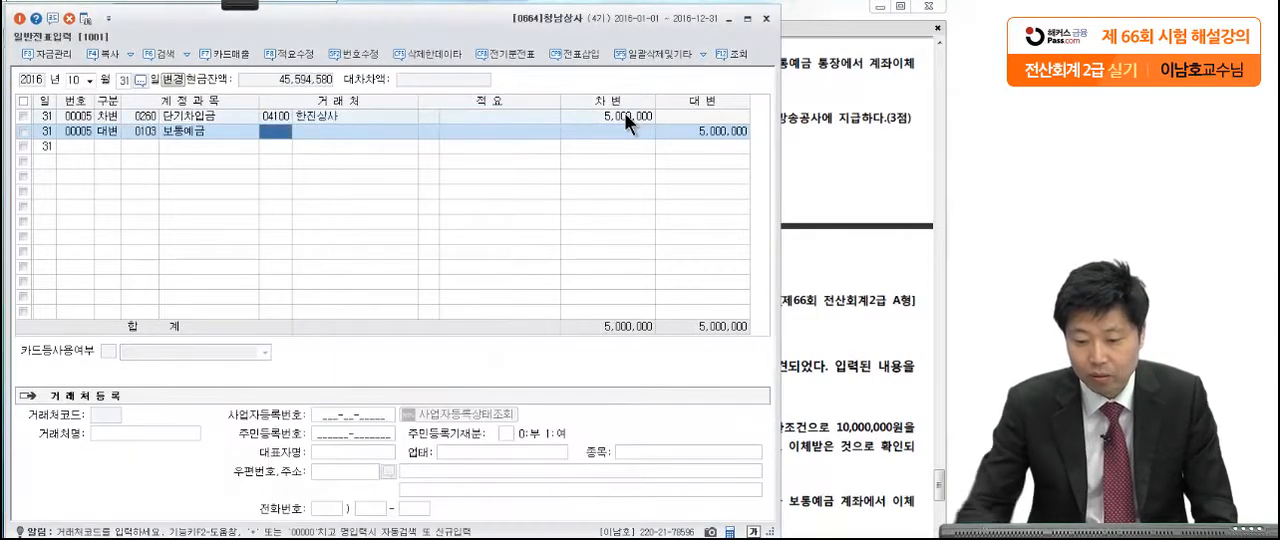
Step: Read 문제4 [8] on the December 15 donation to 한국방송공사, marking 현금 and 100,000원 with the pen
{"action": "left_click", "coordinate": [808, 158]}
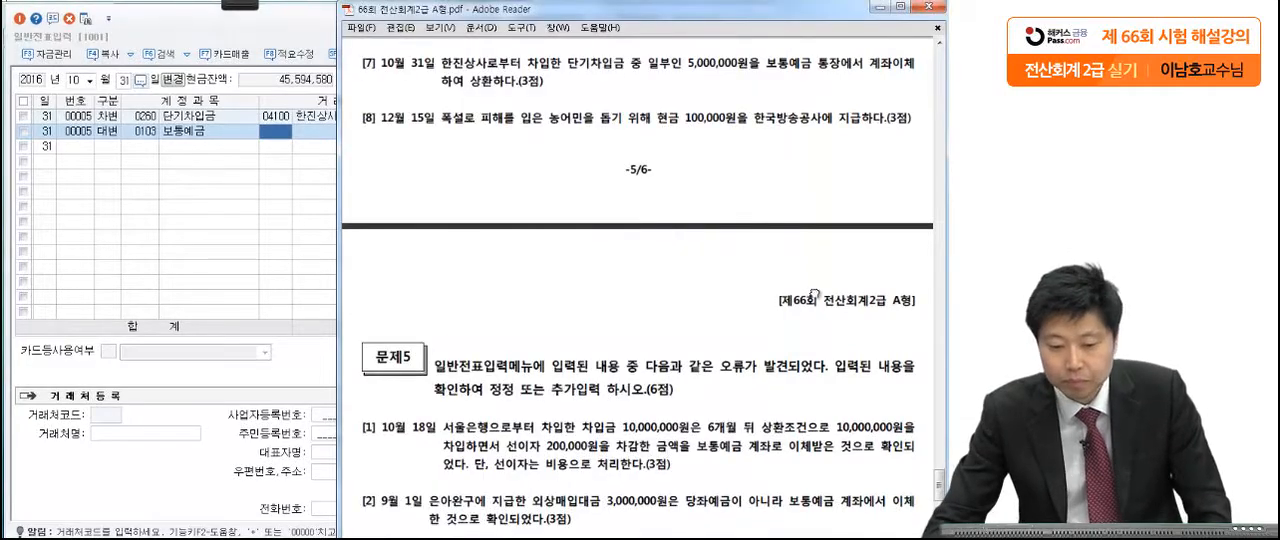
{"action": "scroll", "coordinate": [818, 238], "scroll_direction": "down", "scroll_amount": 2}
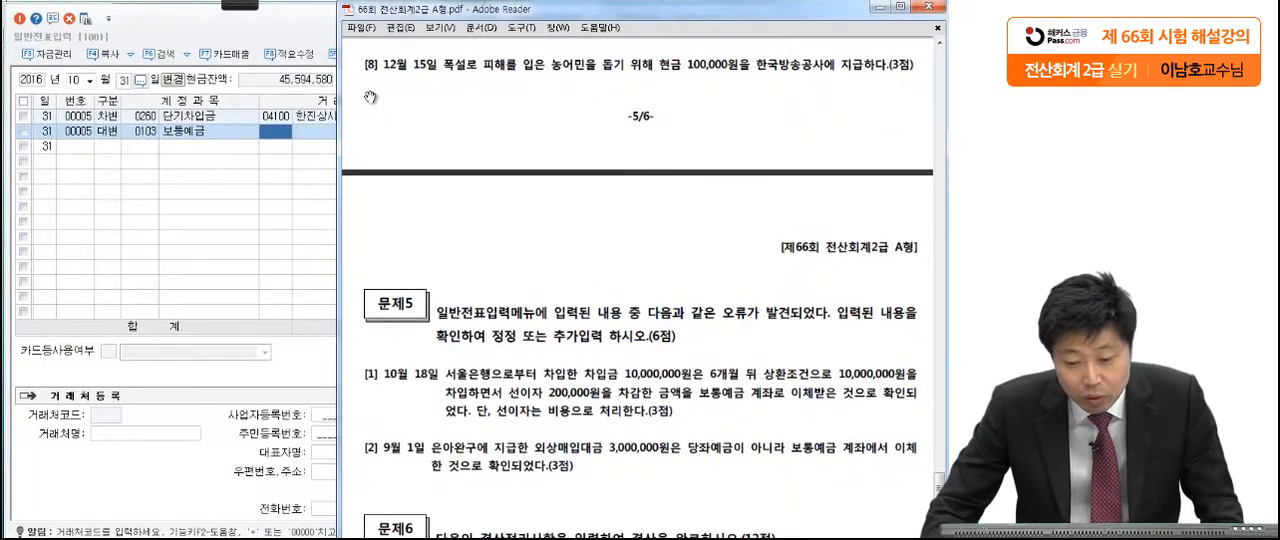
{"action": "left_click", "coordinate": [232, 12]}
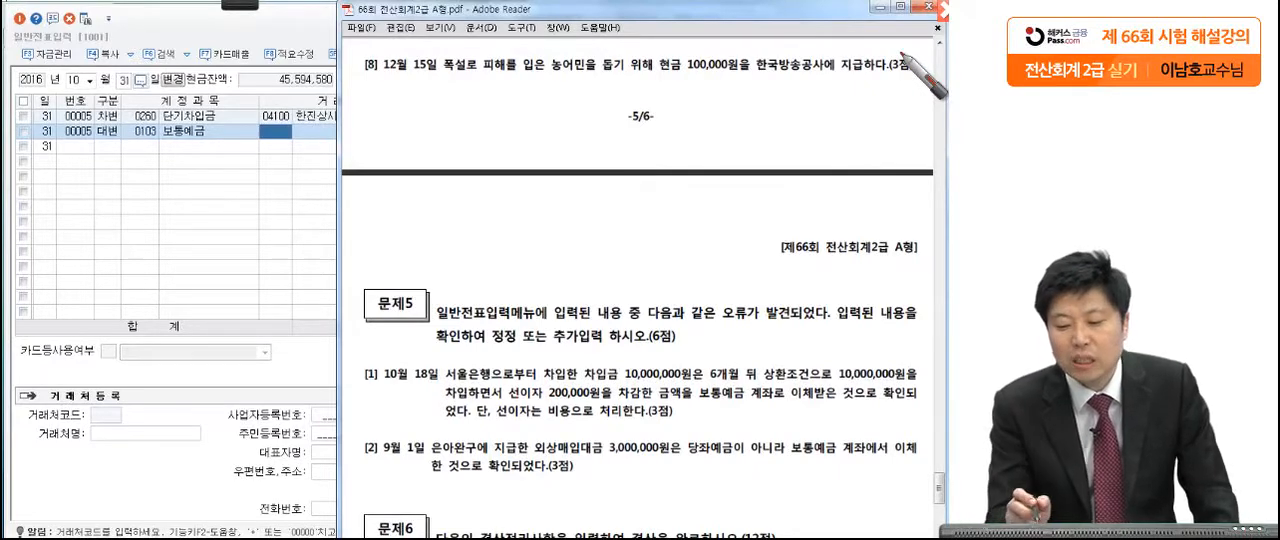
{"action": "mouse_move", "coordinate": [727, 76]}
{"action": "left_mouse_down"}
{"action": "mouse_move", "coordinate": [660, 76]}
{"action": "mouse_move", "coordinate": [651, 103]}
{"action": "left_mouse_up"}
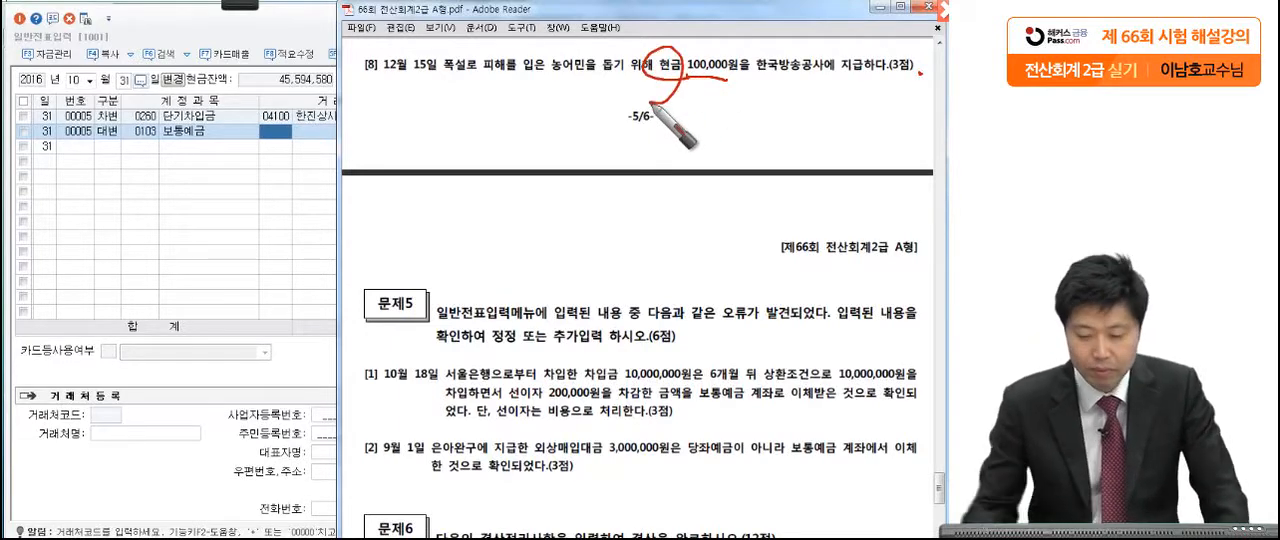
{"action": "key", "text": "Escape"}
Step: Change the voucher date in 일반전표입력 to December 15
{"action": "left_click", "coordinate": [283, 196]}
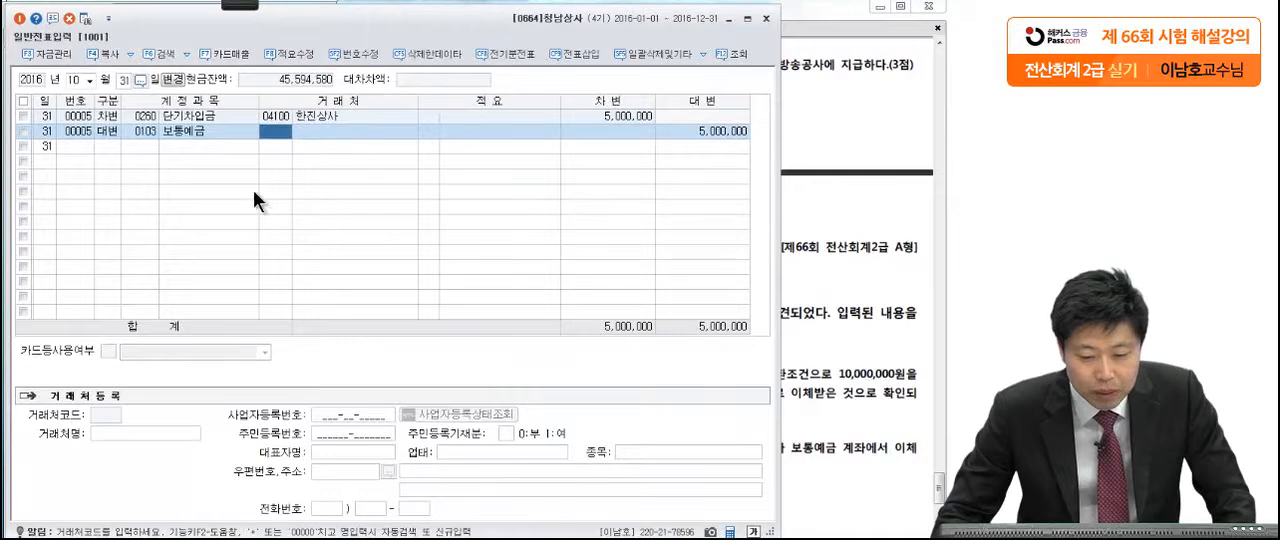
{"action": "left_click", "coordinate": [82, 80]}
{"action": "type", "text": "11"}
{"action": "type", "text": "12"}
{"action": "key", "text": "Return"}
{"action": "type", "text": "15"}
Step: Enter a debit line with the account 기부금 (0953) for 100,000 on December 15
{"action": "key", "text": "Return"}
{"action": "type", "text": "3"}
{"action": "key", "text": "Return"}
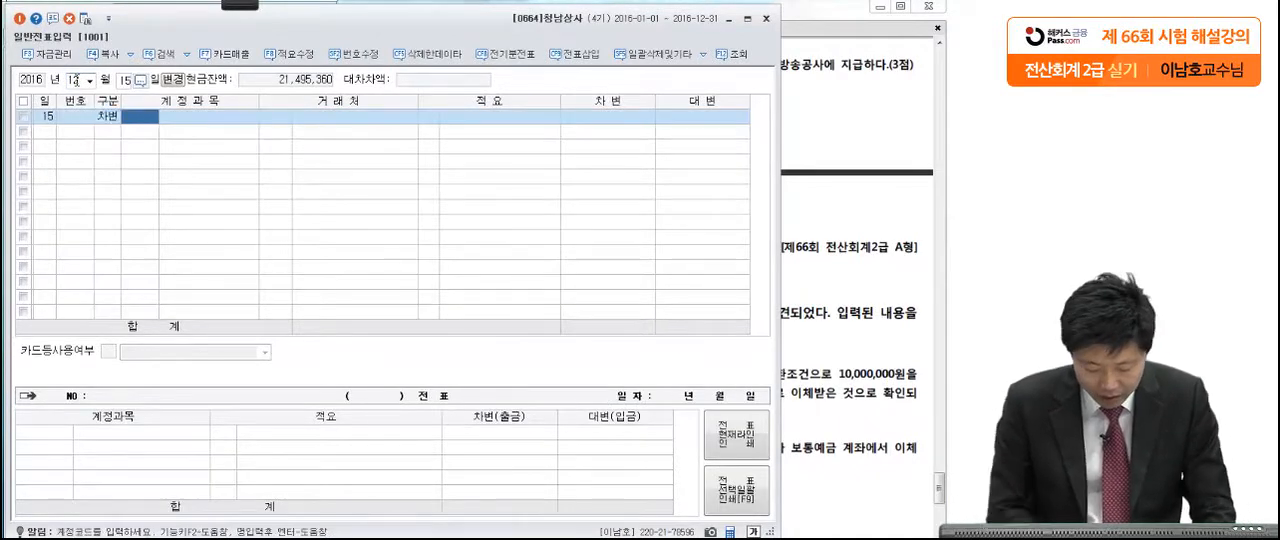
{"action": "type", "text": "953"}
{"action": "key", "text": "Return"}
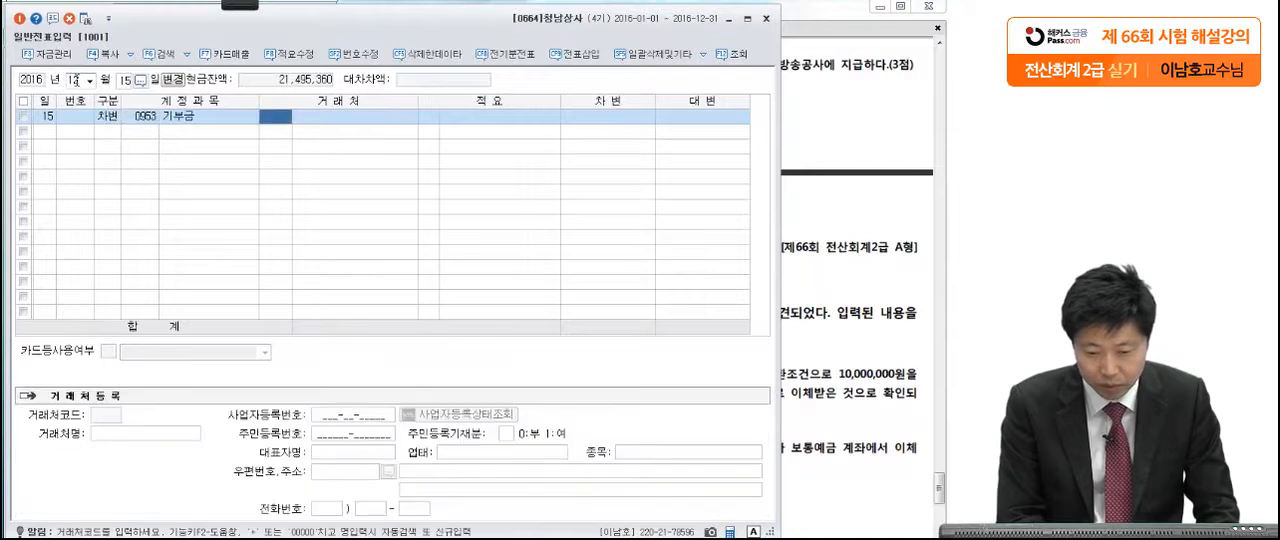
{"action": "left_click", "coordinate": [611, 116]}
{"action": "type", "text": "1000000"}
Step: Add a credit line with the account 현금 (0101) for 100,000 on December 15
{"action": "key", "text": "Return"}
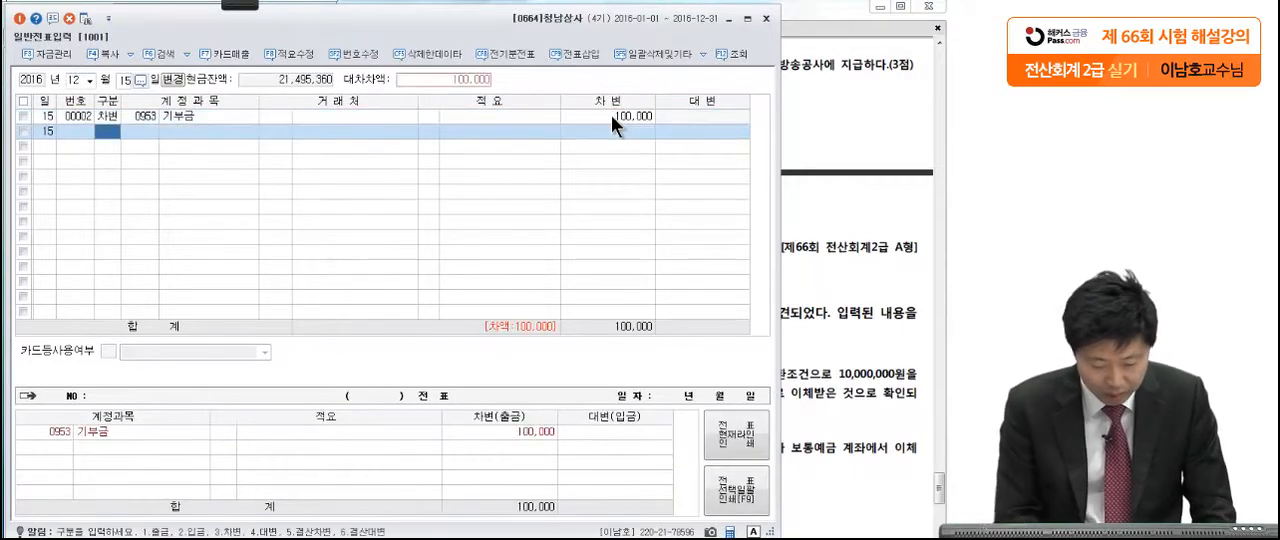
{"action": "type", "text": "4"}
{"action": "key", "text": "Return"}
{"action": "type", "text": "101"}
{"action": "key", "text": "Return"}
{"action": "key", "text": "Return"}
{"action": "key", "text": "Return"}
{"action": "key", "text": "Return"}
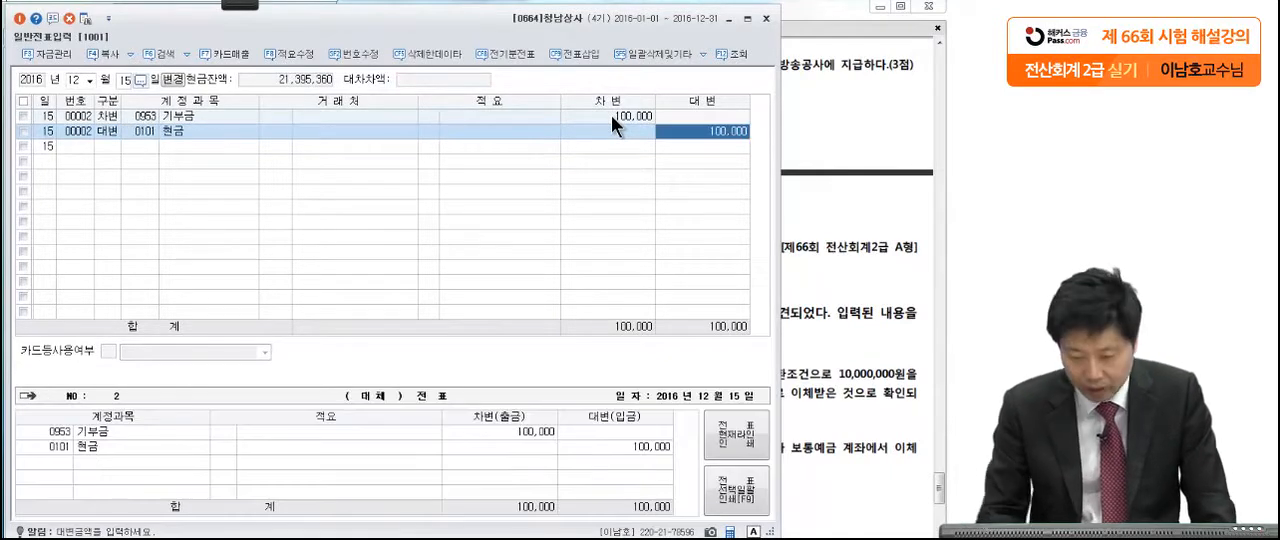
Step: Close the 일반전표입력 window
{"action": "left_click", "coordinate": [823, 141]}
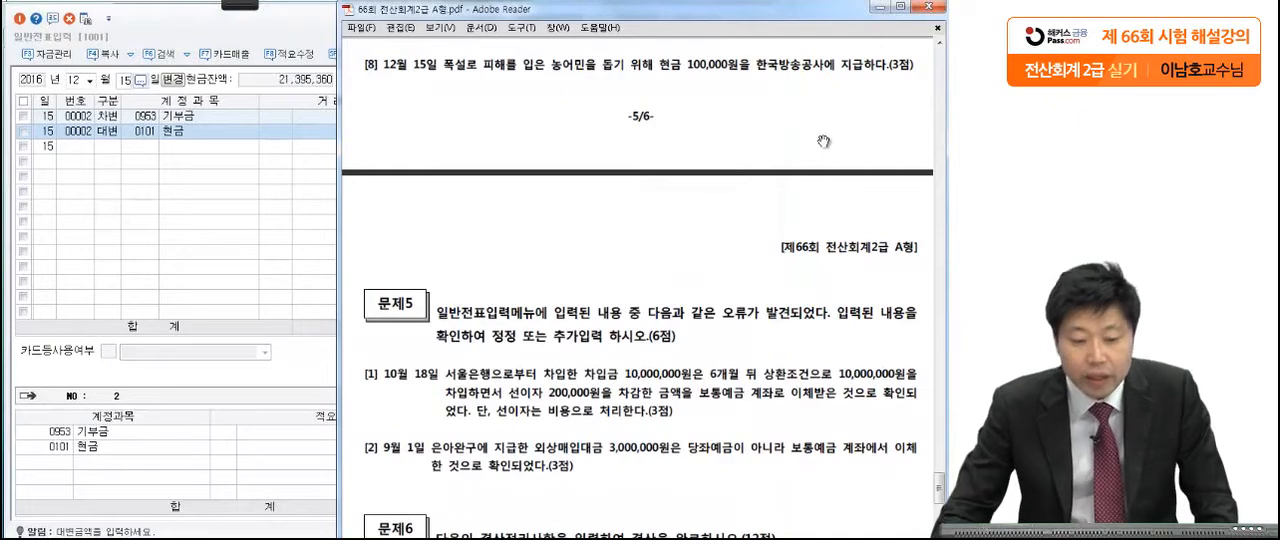
{"action": "left_click", "coordinate": [275, 38]}
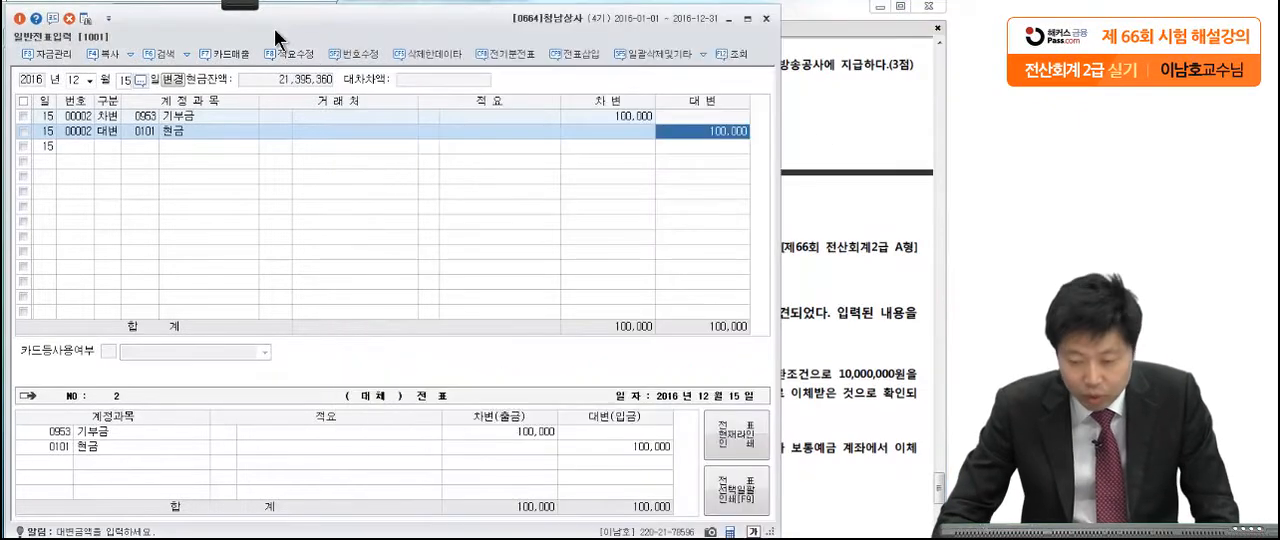
{"action": "left_click", "coordinate": [766, 18]}
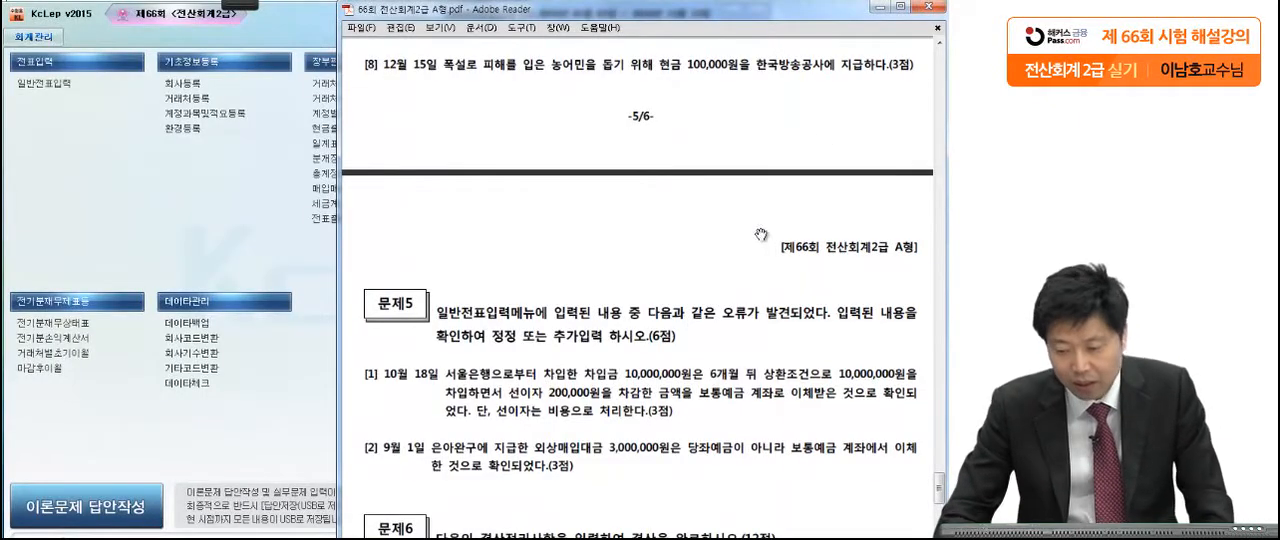
Step: Read 문제5 [1] in the exam PDF and mark its October 18 date and key loan conditions in red pen
{"action": "scroll", "coordinate": [745, 250], "scroll_direction": "down", "scroll_amount": 5}
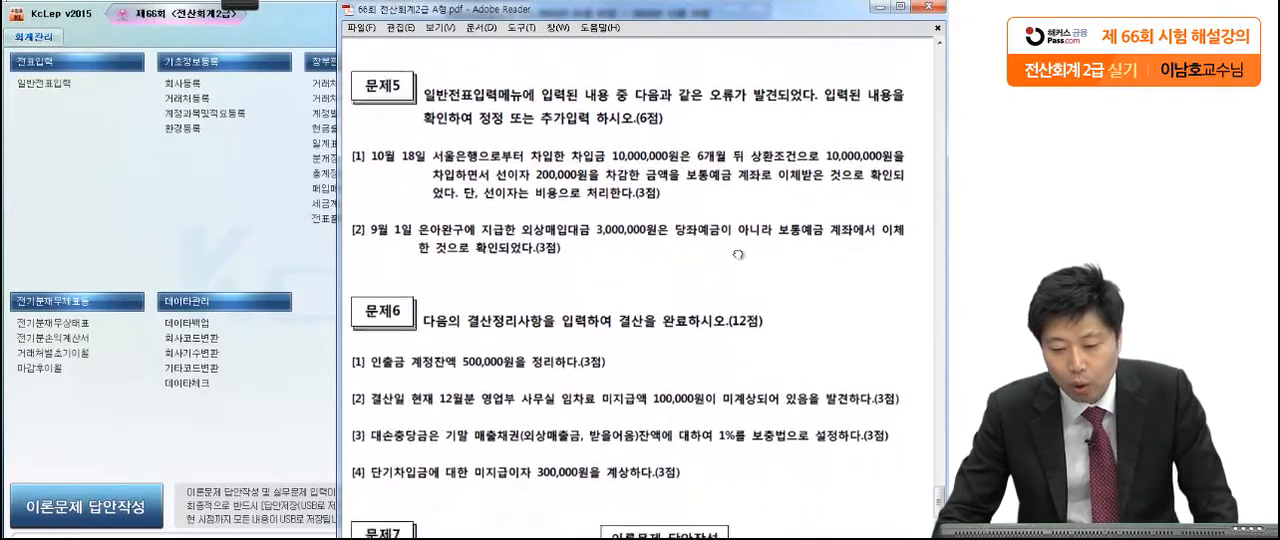
{"action": "scroll", "coordinate": [738, 257], "scroll_direction": "down", "scroll_amount": 1}
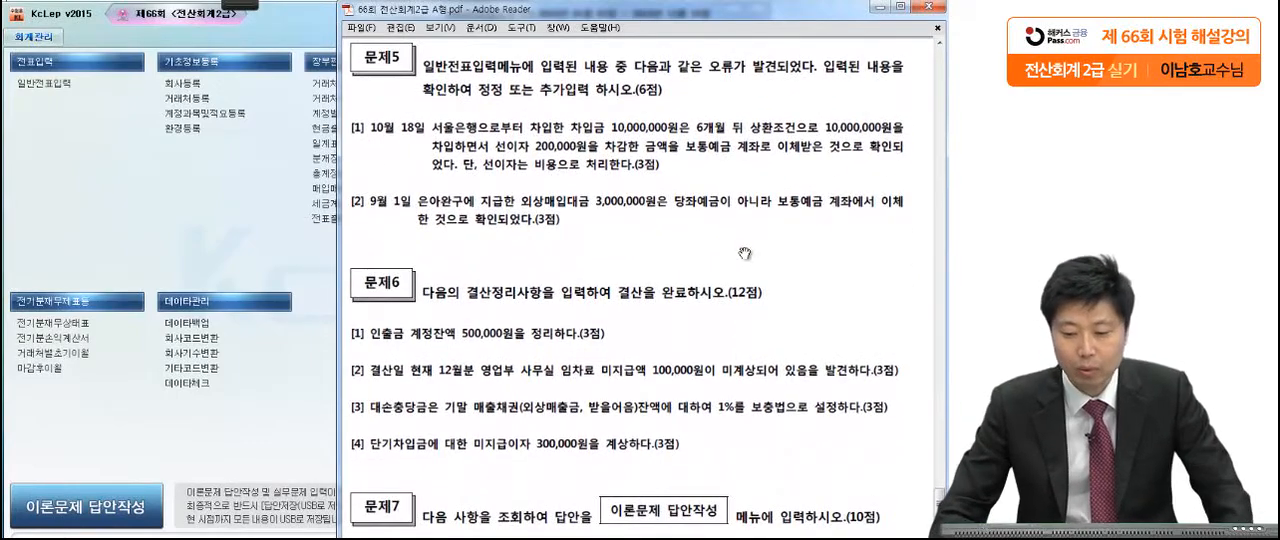
{"action": "scroll", "coordinate": [714, 302], "scroll_direction": "down", "scroll_amount": 2}
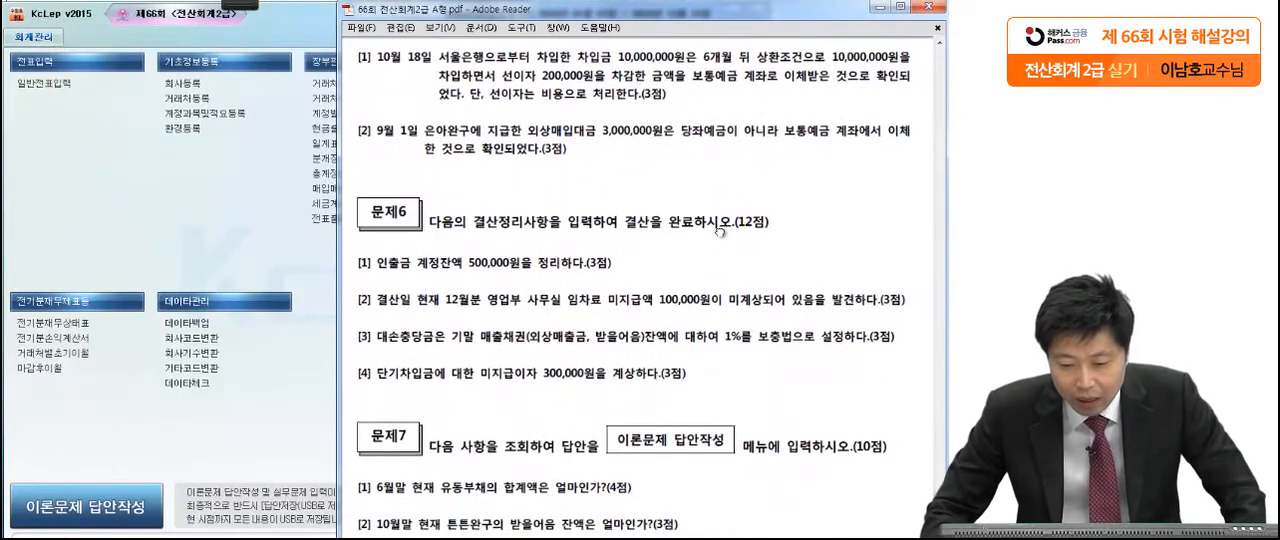
{"action": "left_click", "coordinate": [240, 5]}
{"action": "left_click", "coordinate": [27, 22]}
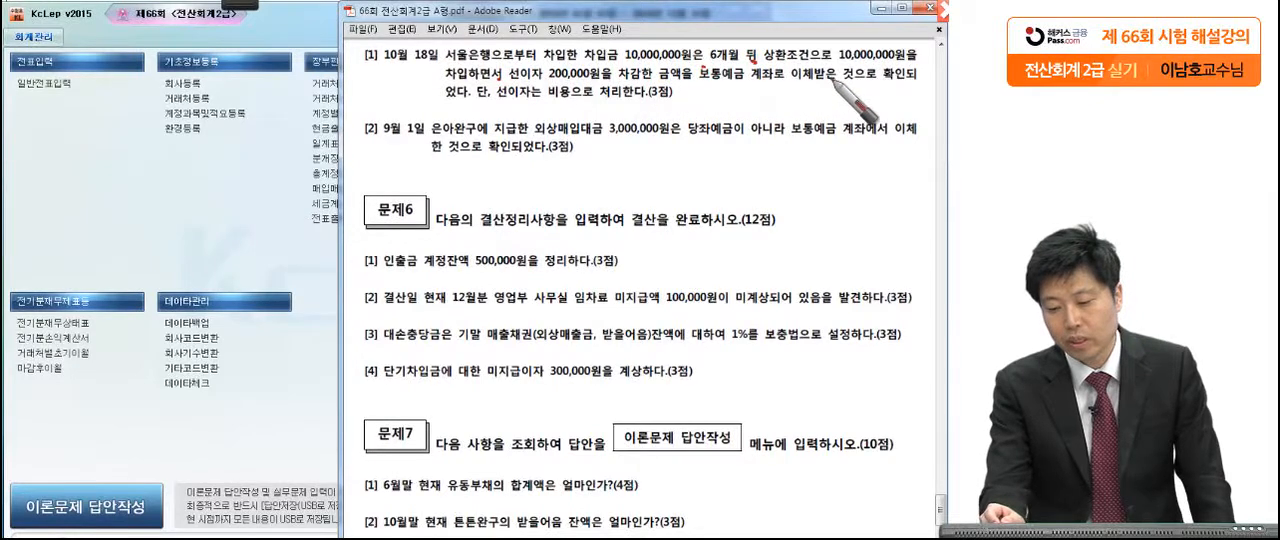
{"action": "left_click_drag", "start_coordinate": [472, 101], "coordinate": [482, 97]}
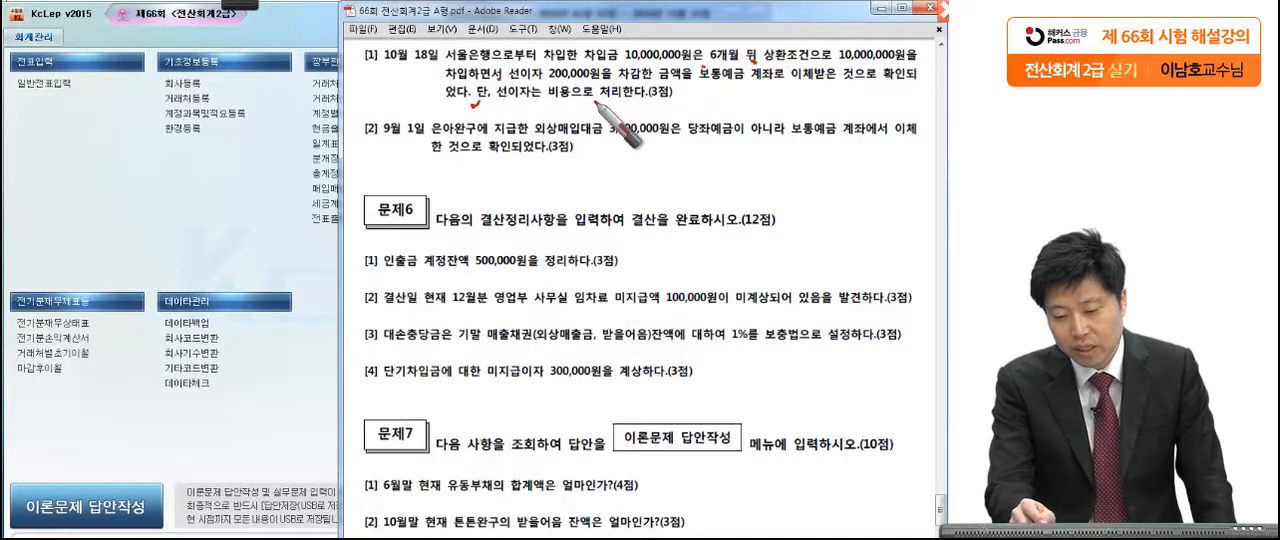
{"action": "left_click_drag", "start_coordinate": [676, 105], "coordinate": [683, 111]}
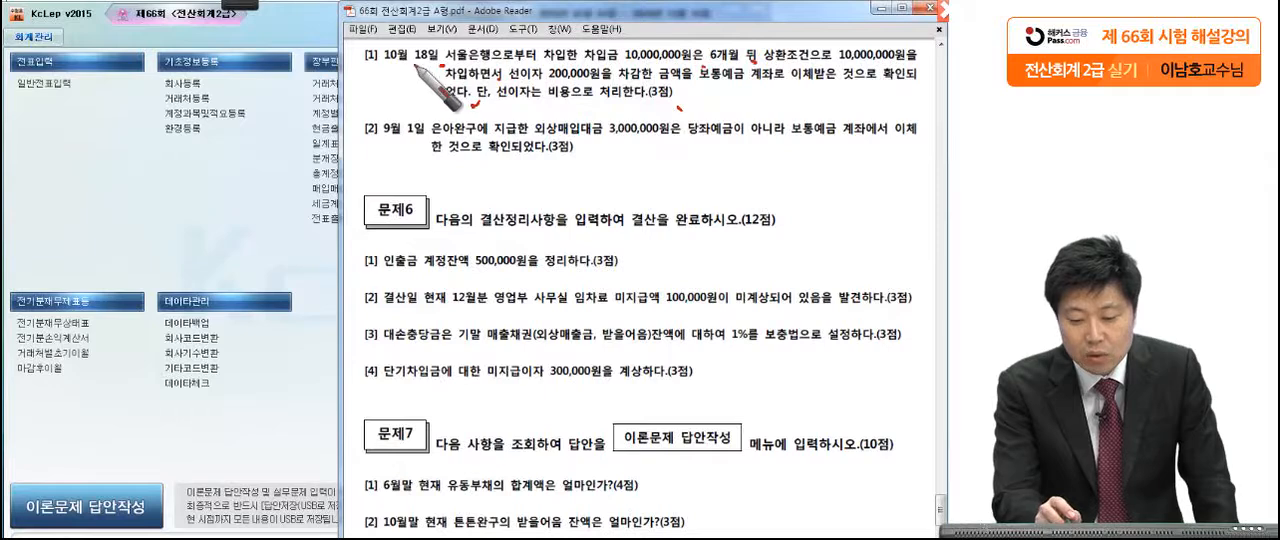
{"action": "left_click_drag", "start_coordinate": [443, 63], "coordinate": [372, 68]}
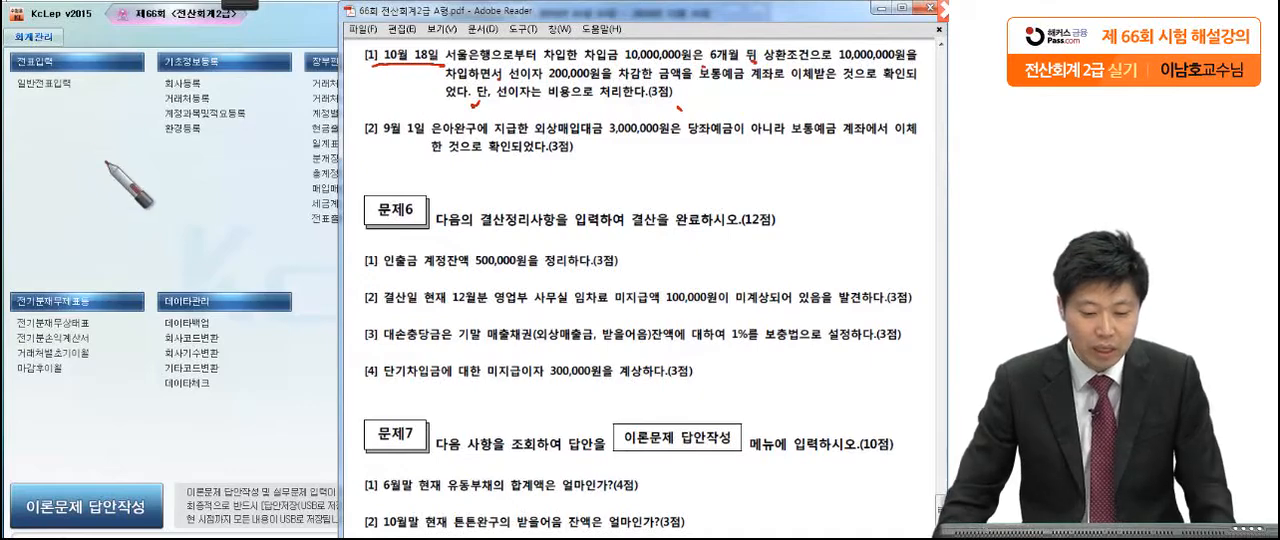
{"action": "left_click", "coordinate": [133, 210]}
Step: Open 일반전표입력 for October 18 and review the 보통예금 debit line and the 장기차입금 credit line of the voucher
{"action": "left_click", "coordinate": [63, 82]}
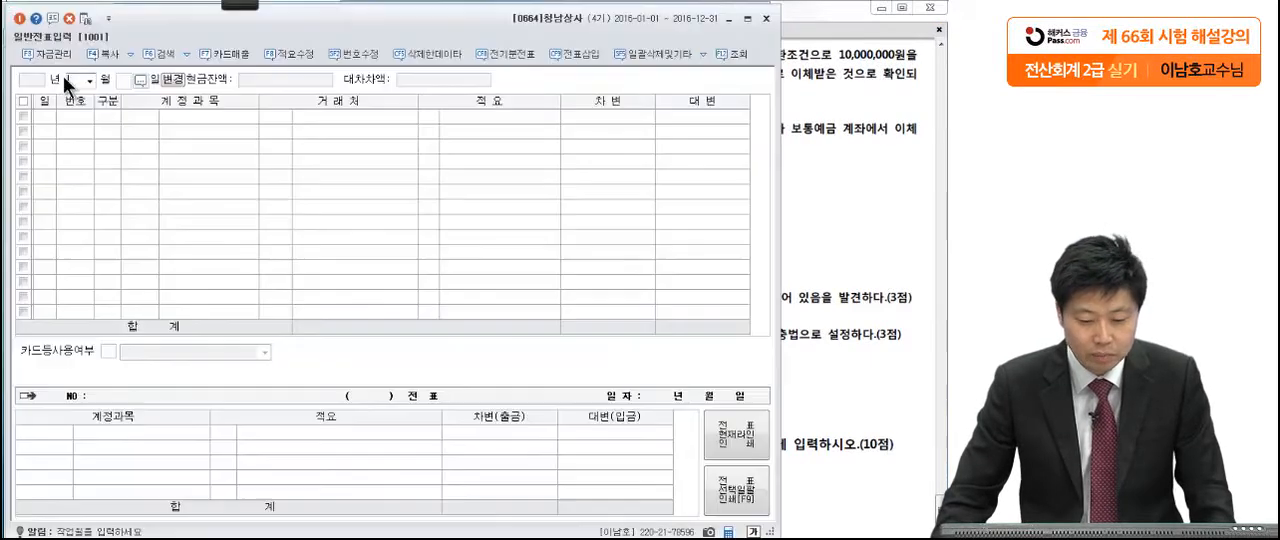
{"action": "type", "text": "1018"}
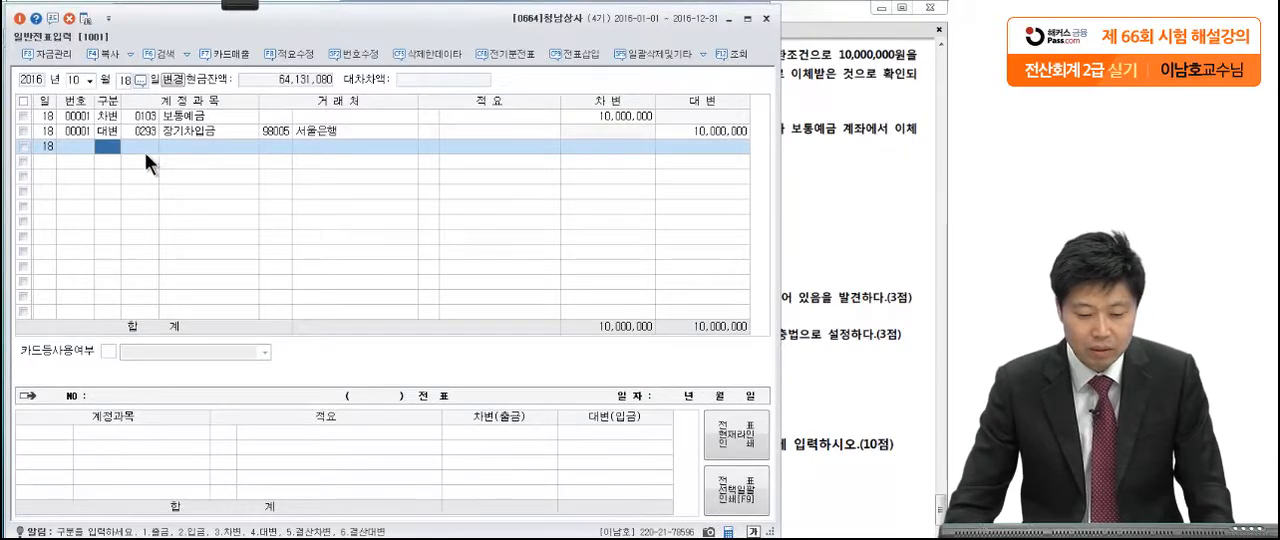
{"action": "left_click", "coordinate": [97, 112]}
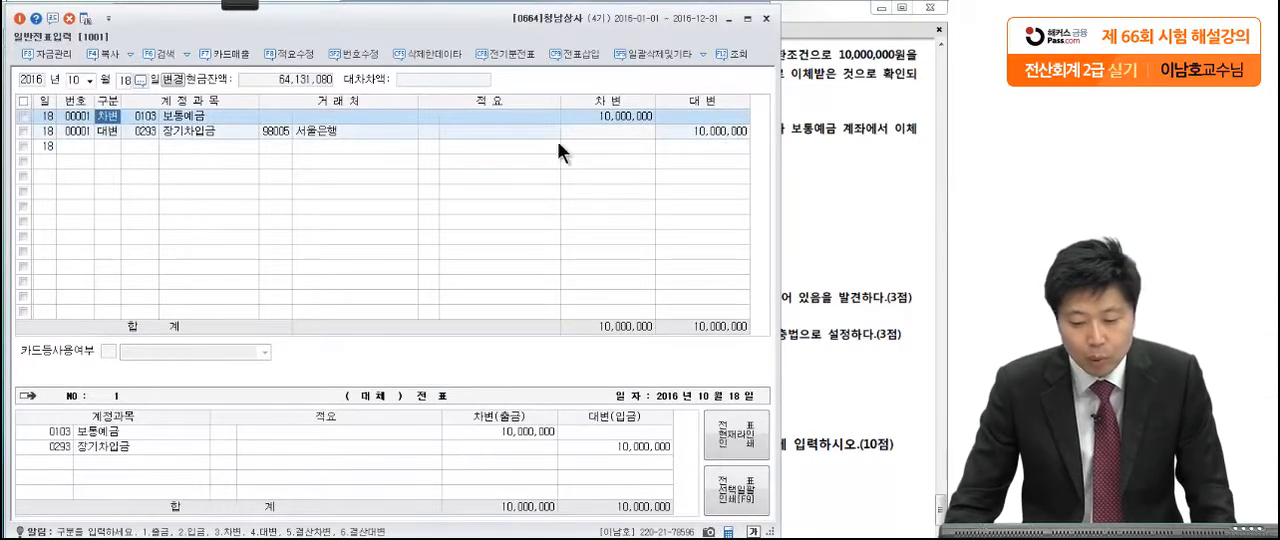
{"action": "left_click", "coordinate": [621, 115]}
{"action": "left_click", "coordinate": [107, 131]}
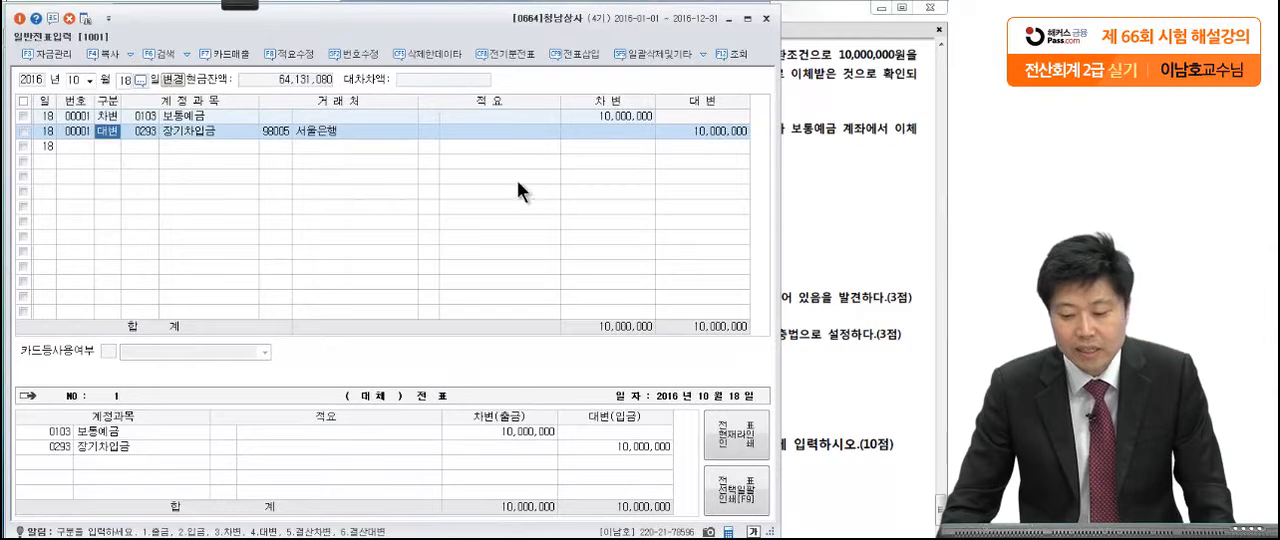
{"action": "left_click", "coordinate": [689, 135]}
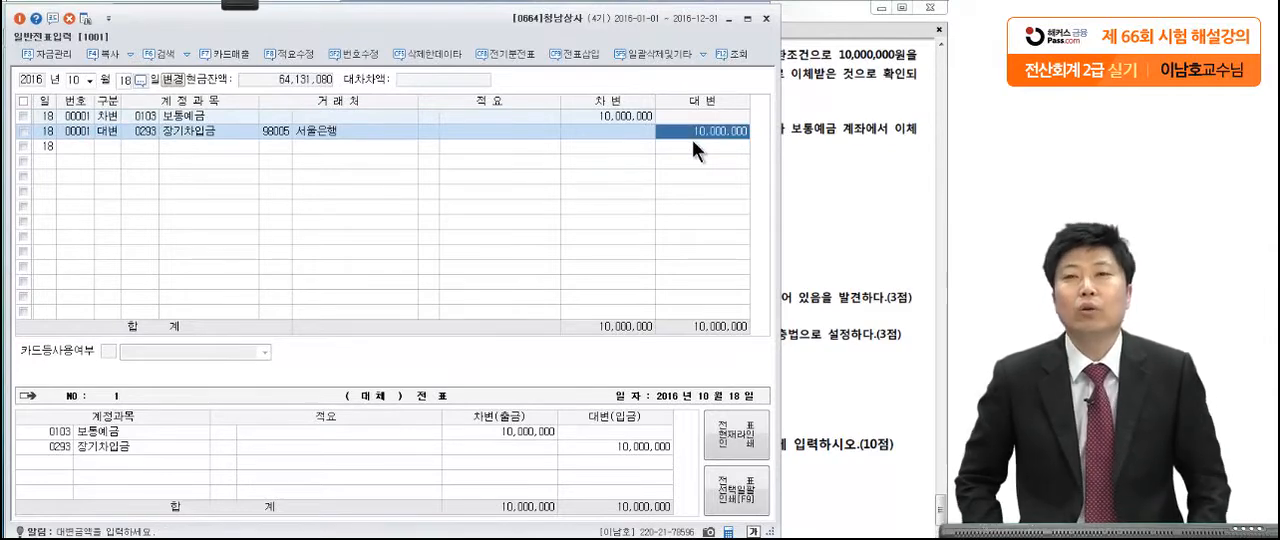
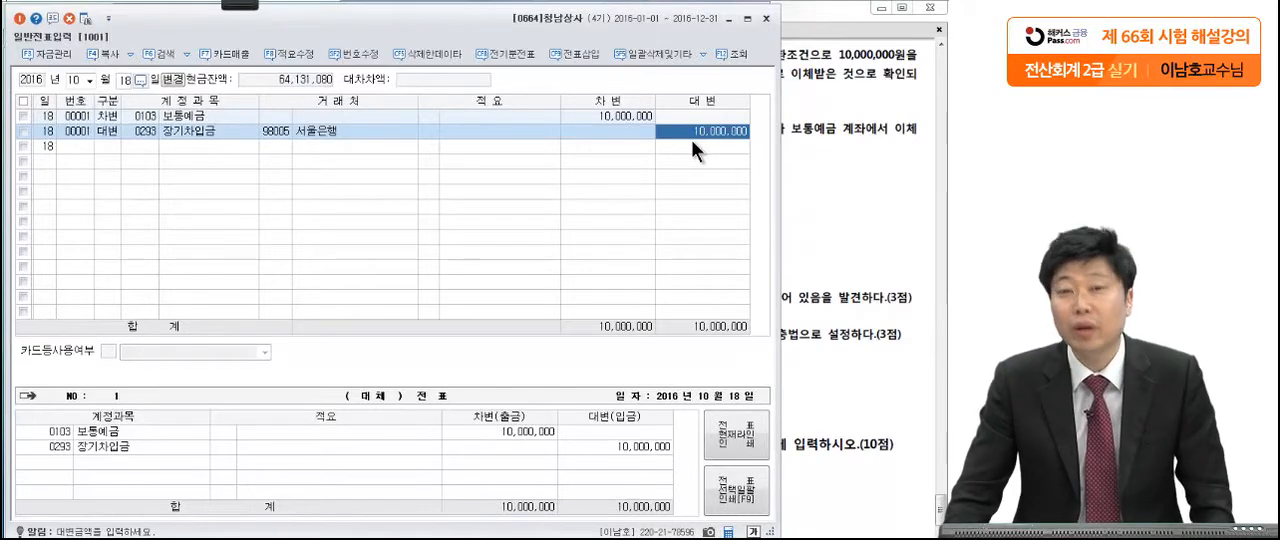
Step: Insert a debit line with the account 이자비용 (0951) above the 장기차입금 line of the October 18 voucher
{"action": "left_click", "coordinate": [107, 129]}
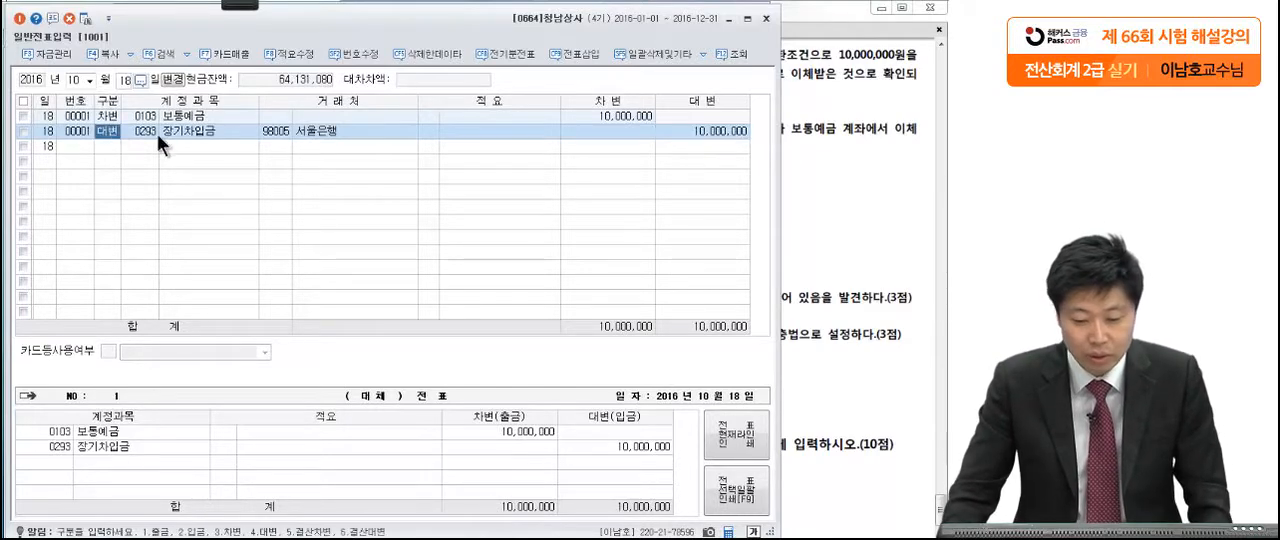
{"action": "left_click", "coordinate": [572, 53]}
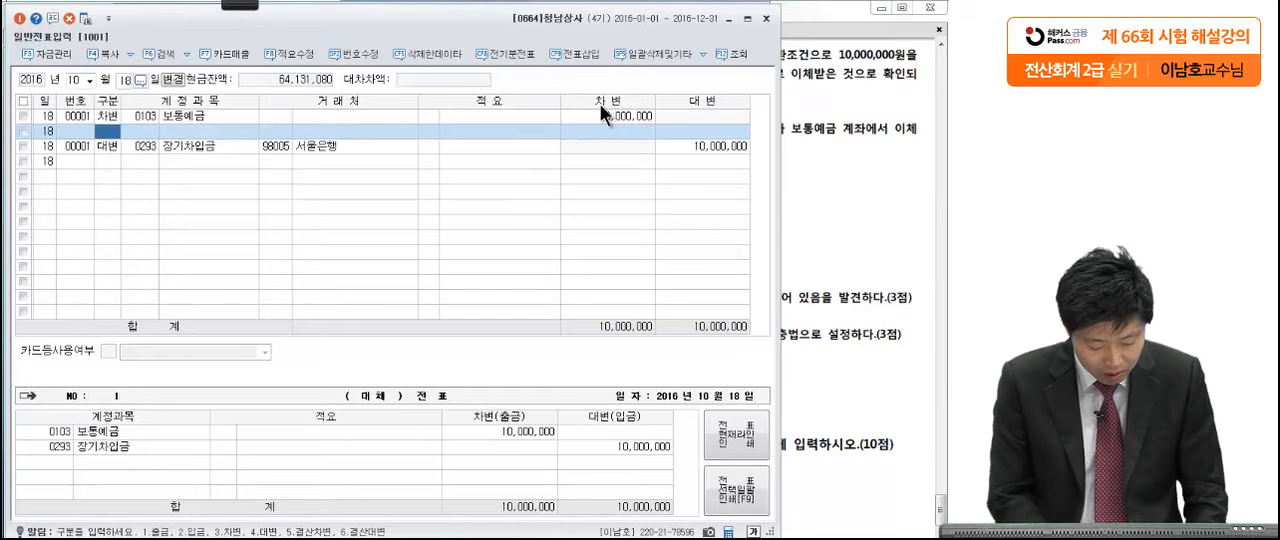
{"action": "type", "text": "3"}
{"action": "key", "text": "Return"}
{"action": "type", "text": "이자비"}
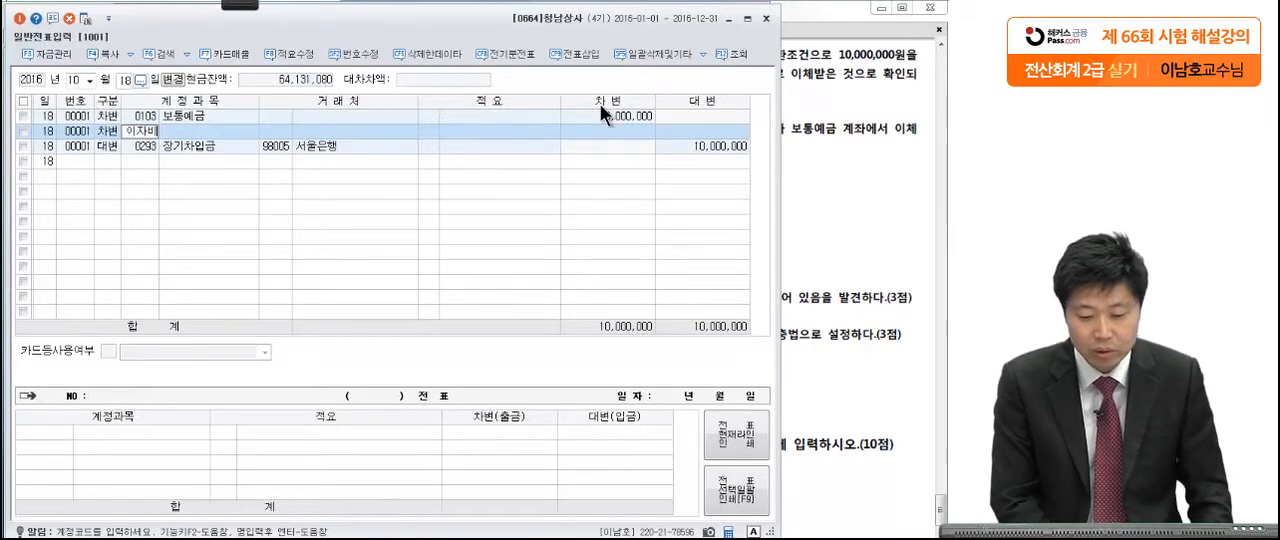
{"action": "key", "text": "Return"}
{"action": "key", "text": "Return"}
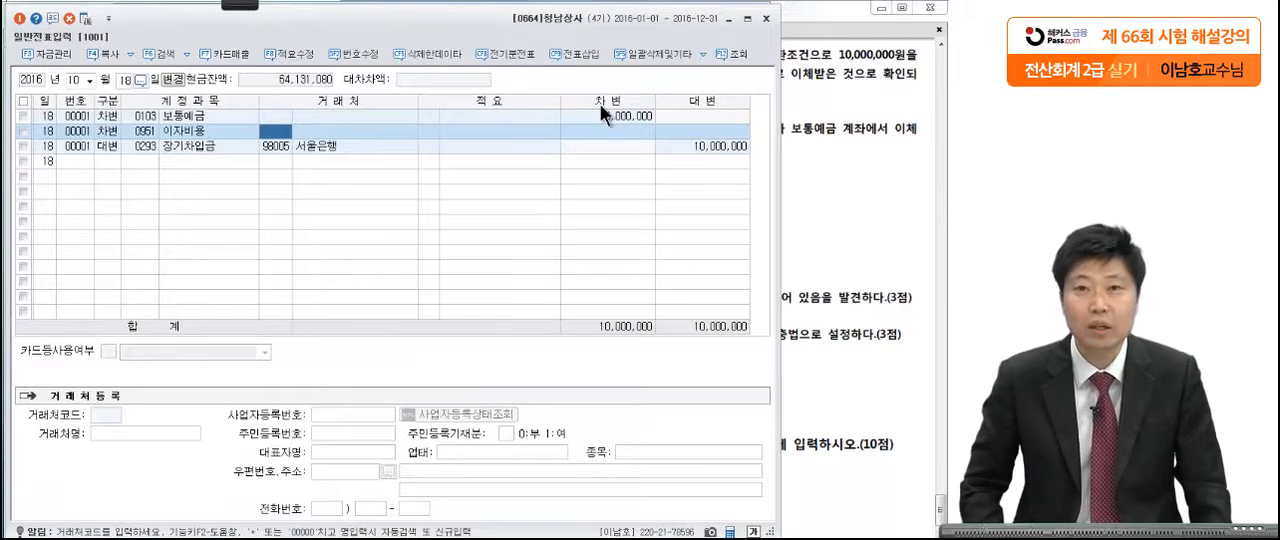
Step: Check the prepaid interest in 문제5 [1] and set the 이자비용 debit amount to 200,000
{"action": "left_click", "coordinate": [869, 172]}
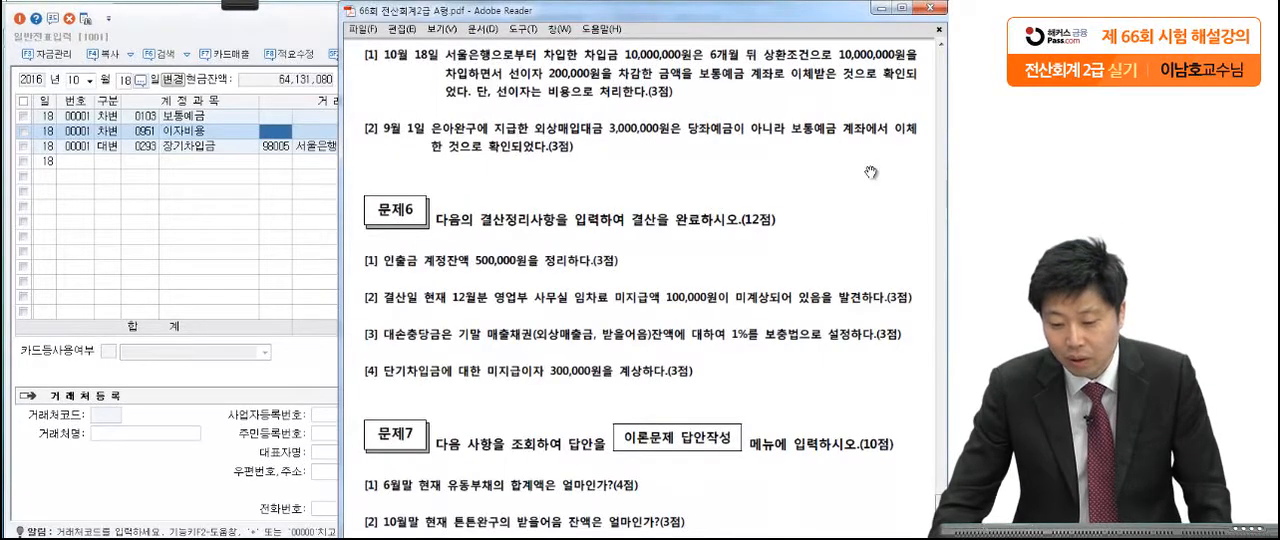
{"action": "left_click", "coordinate": [267, 126]}
{"action": "left_click", "coordinate": [588, 131]}
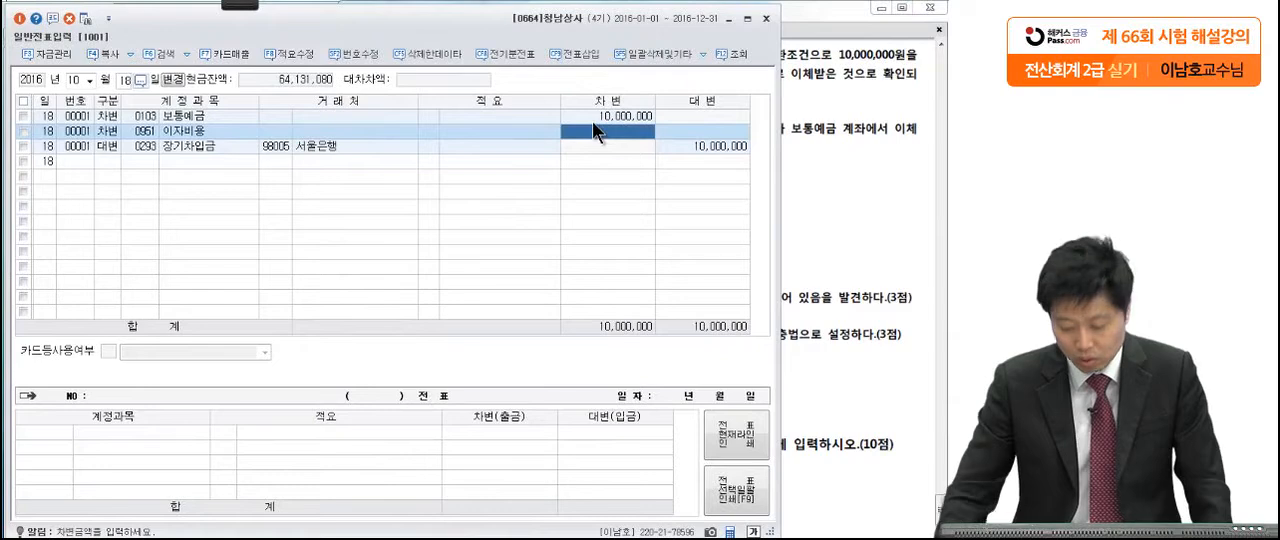
{"action": "type", "text": "2000"}
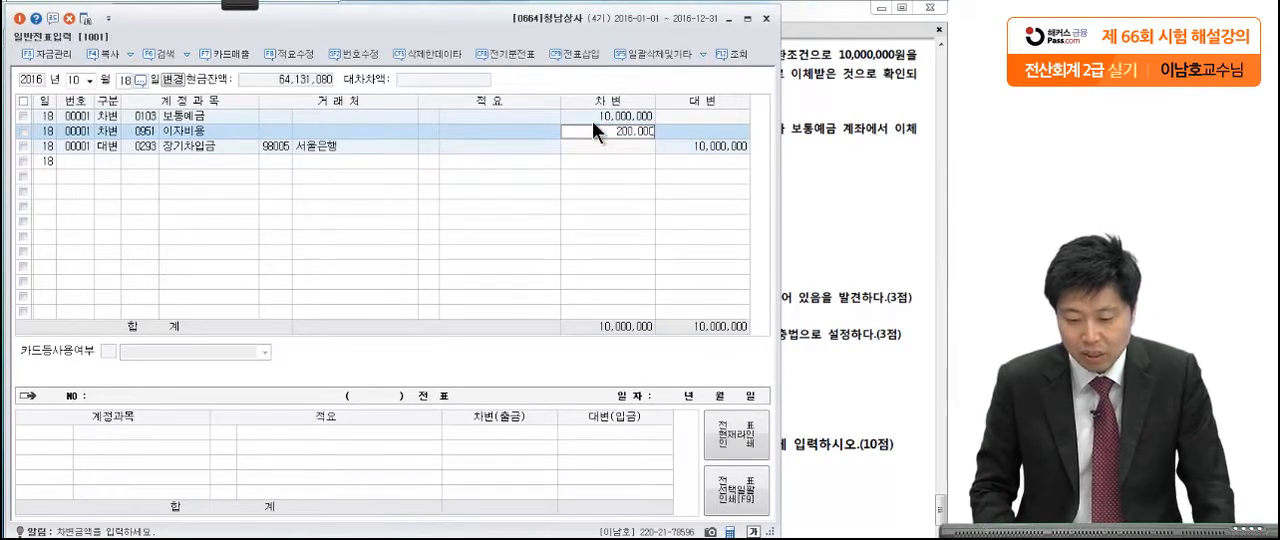
{"action": "key", "text": "Return"}
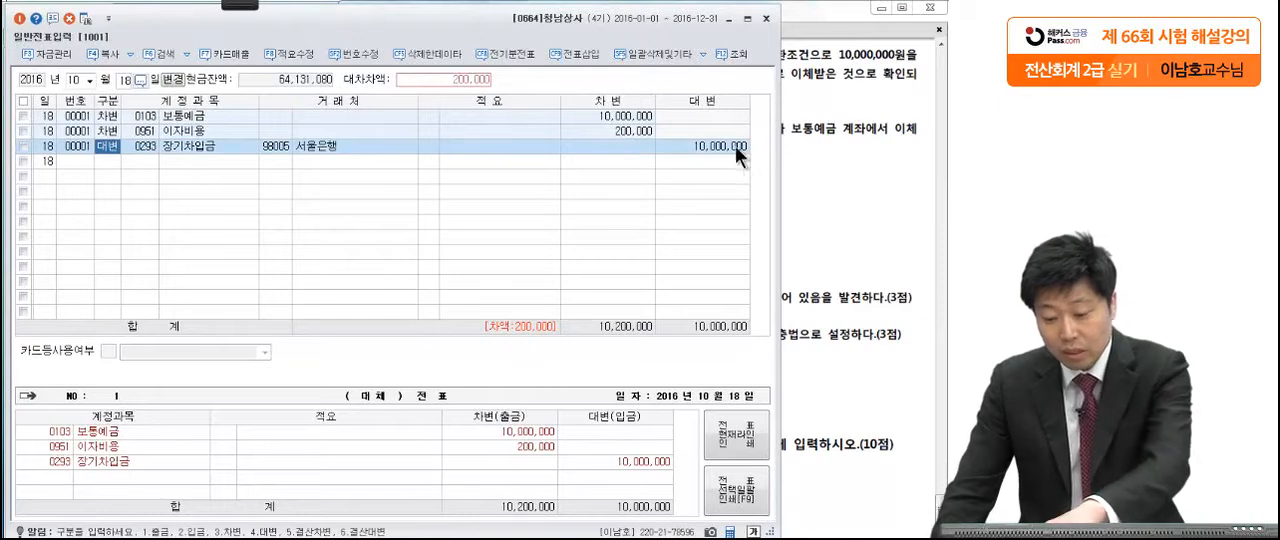
Step: Set the debit amount of the 보통예금 line on October 18 to 9,800,000
{"action": "left_click", "coordinate": [735, 146]}
{"action": "left_click", "coordinate": [631, 130]}
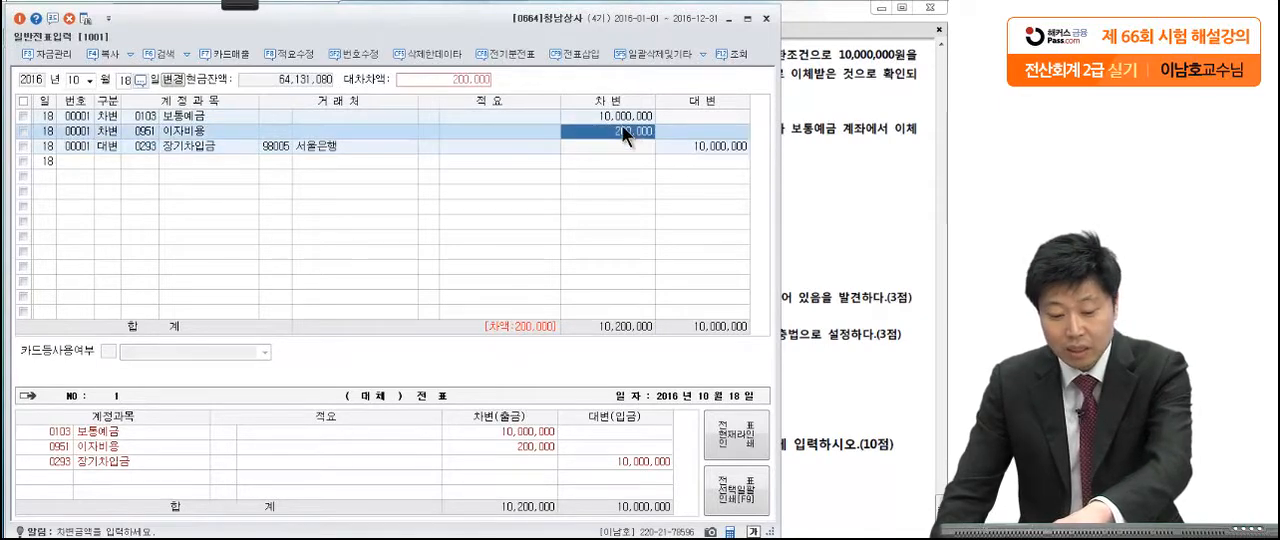
{"action": "left_click", "coordinate": [612, 115]}
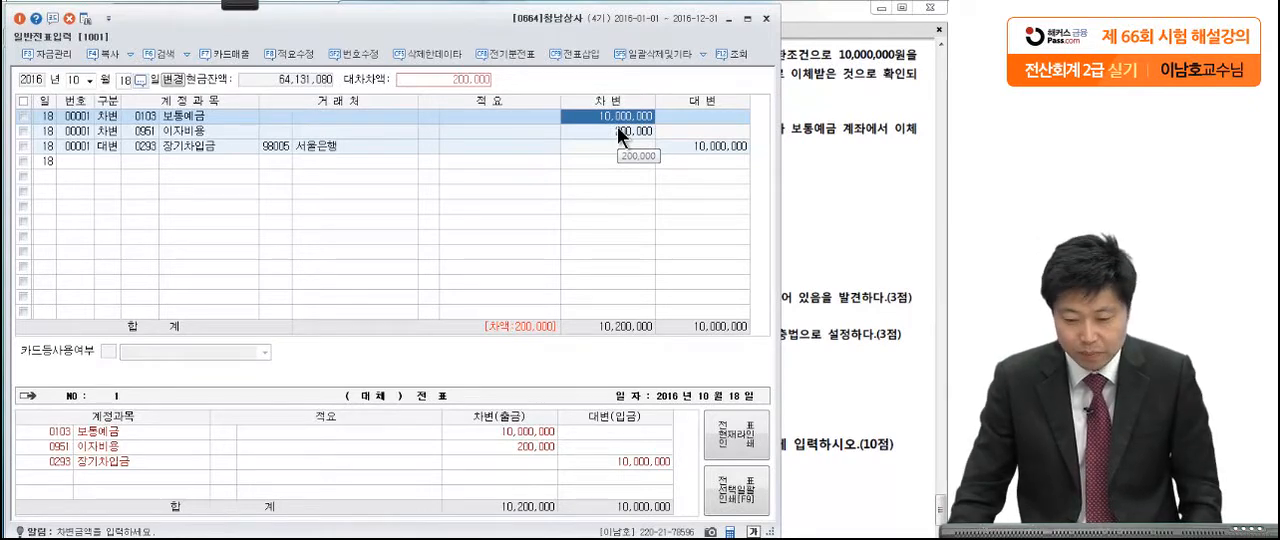
{"action": "type", "text": "9800000"}
{"action": "key", "text": "Return"}
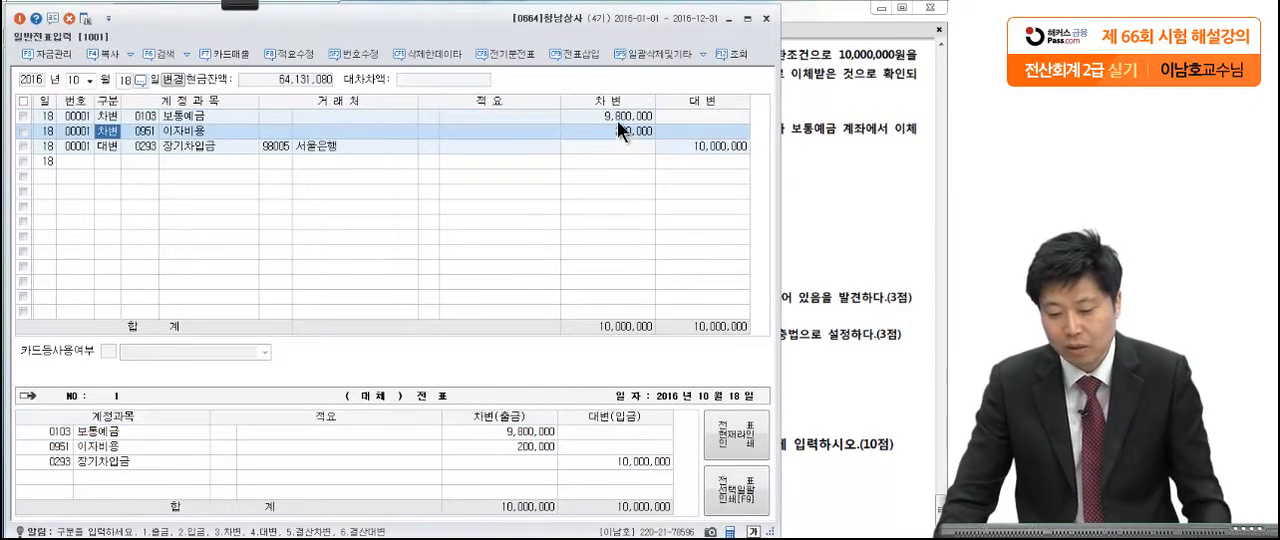
{"action": "left_click", "coordinate": [613, 116]}
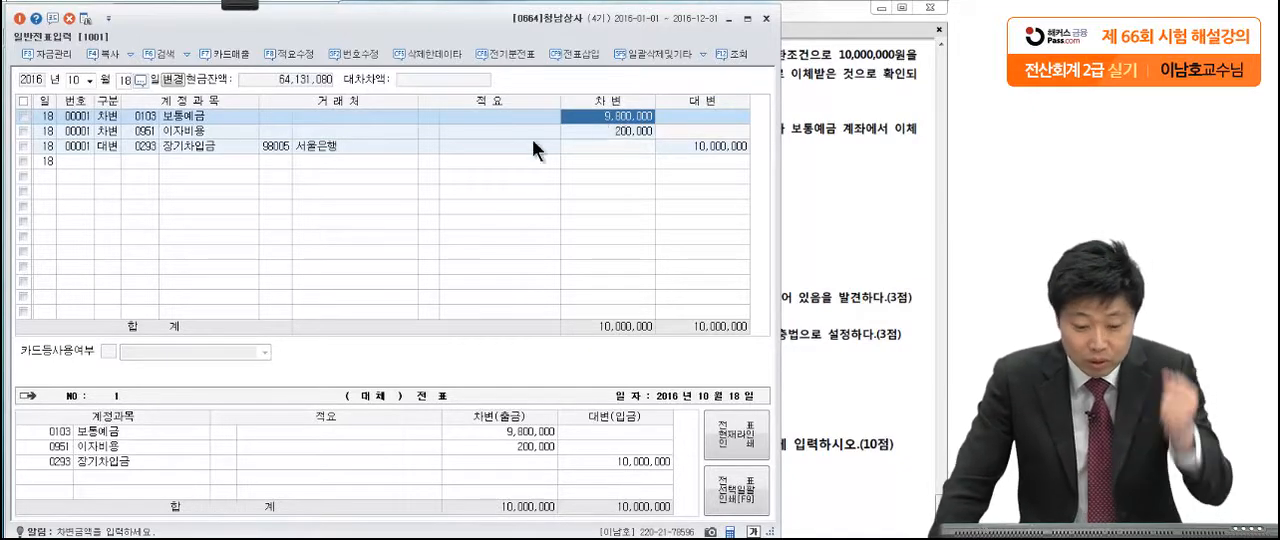
Step: Replace the account of the October 18 서울은행 credit line with 단기차입금 (0260)
{"action": "left_click", "coordinate": [805, 131]}
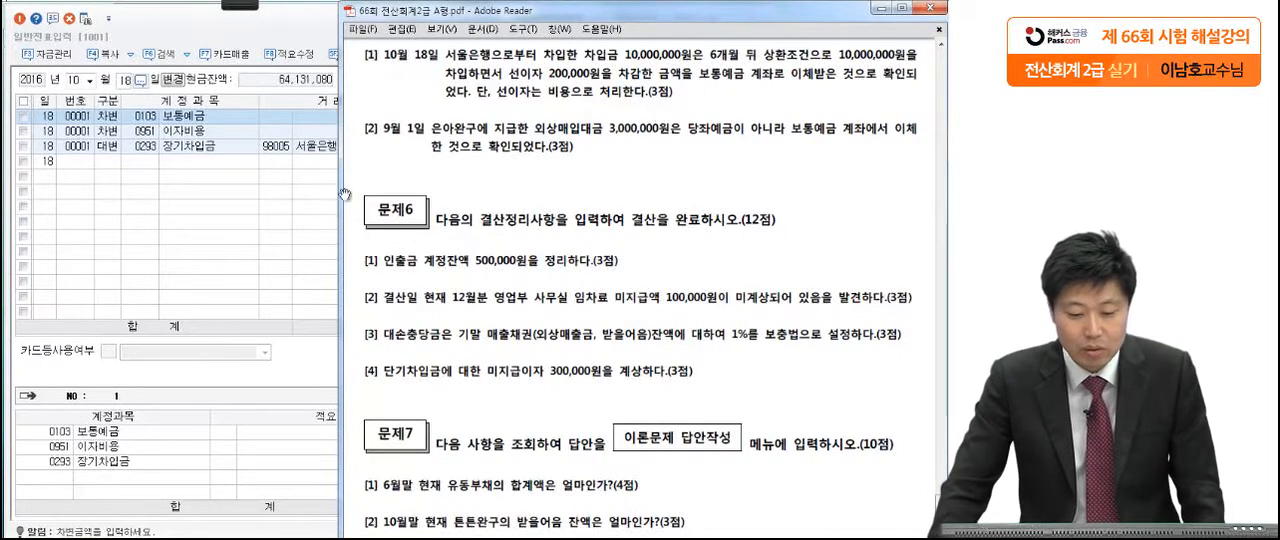
{"action": "left_click", "coordinate": [142, 146]}
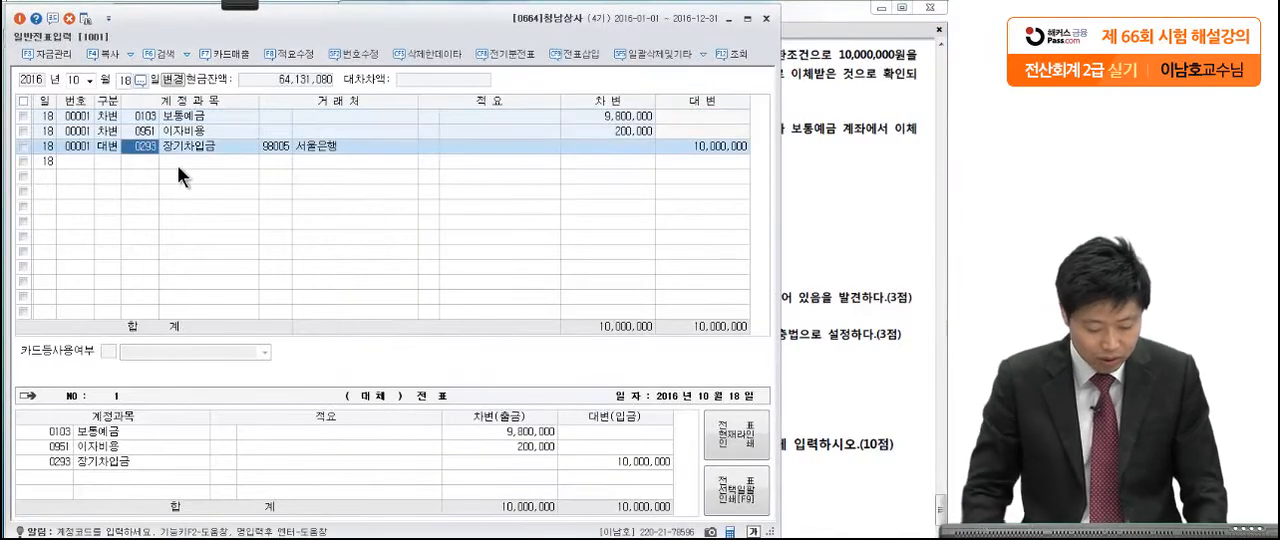
{"action": "key", "text": "F2"}
{"action": "type", "text": "단기차입"}
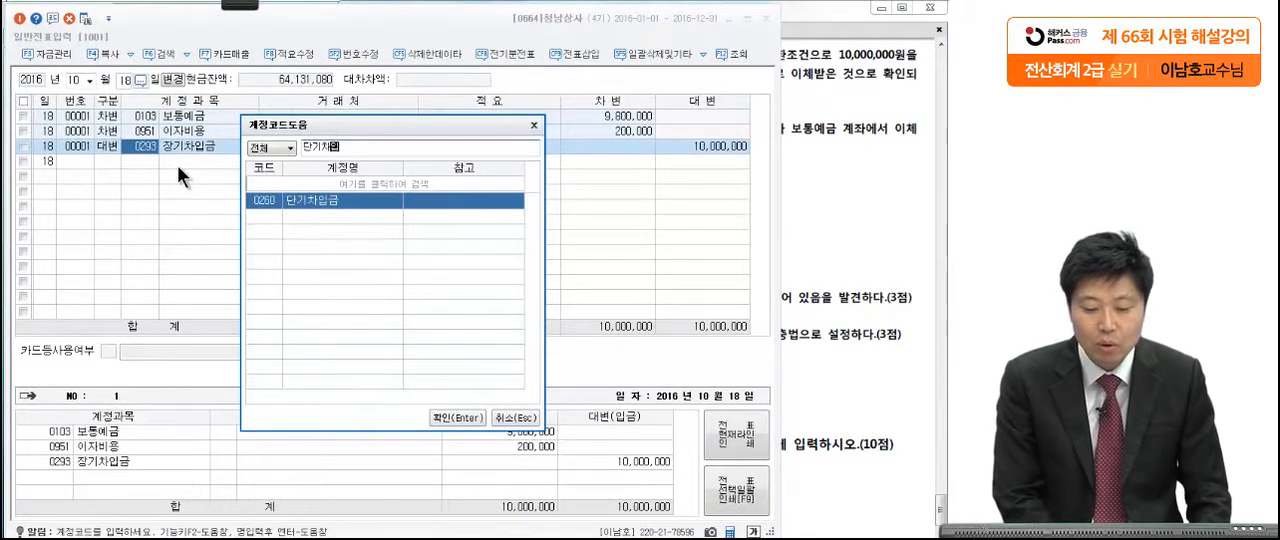
{"action": "key", "text": "Return"}
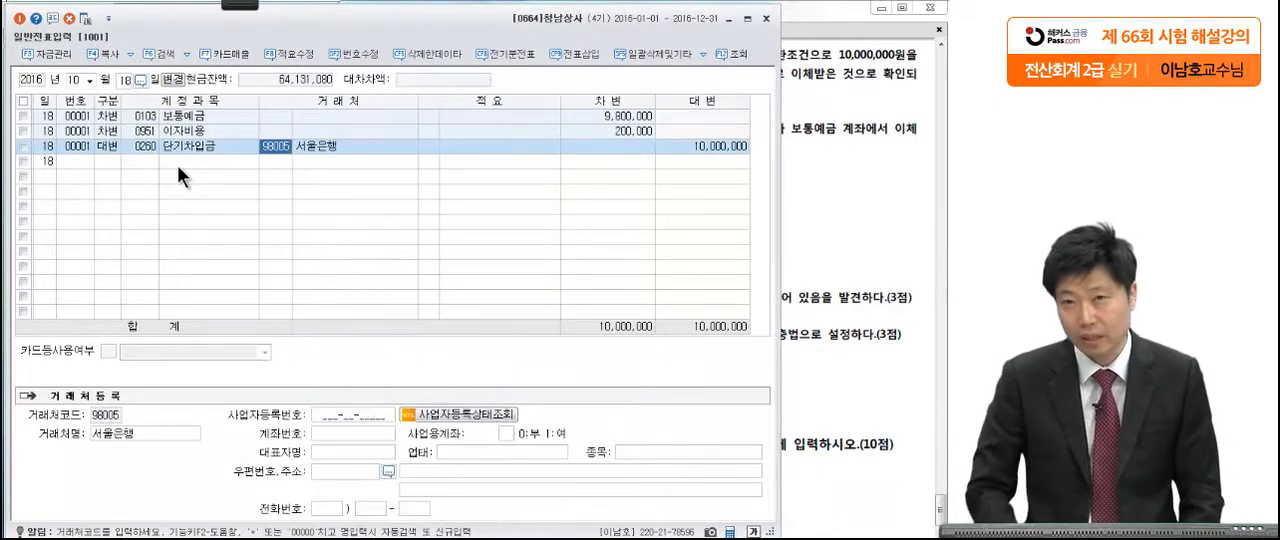
{"action": "left_click", "coordinate": [309, 142]}
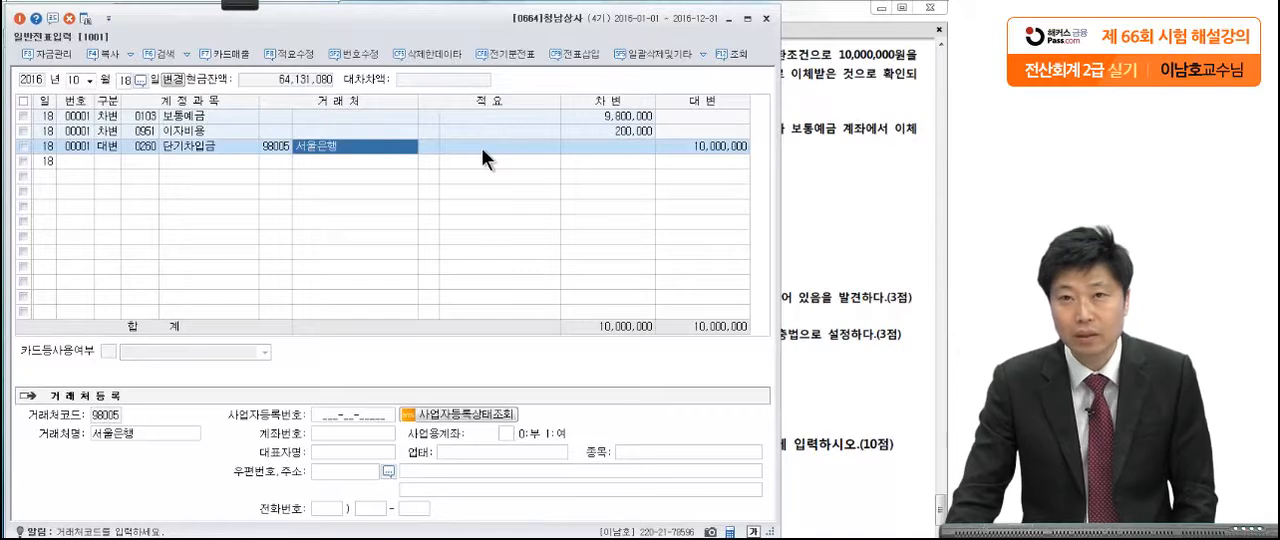
{"action": "left_click", "coordinate": [481, 147]}
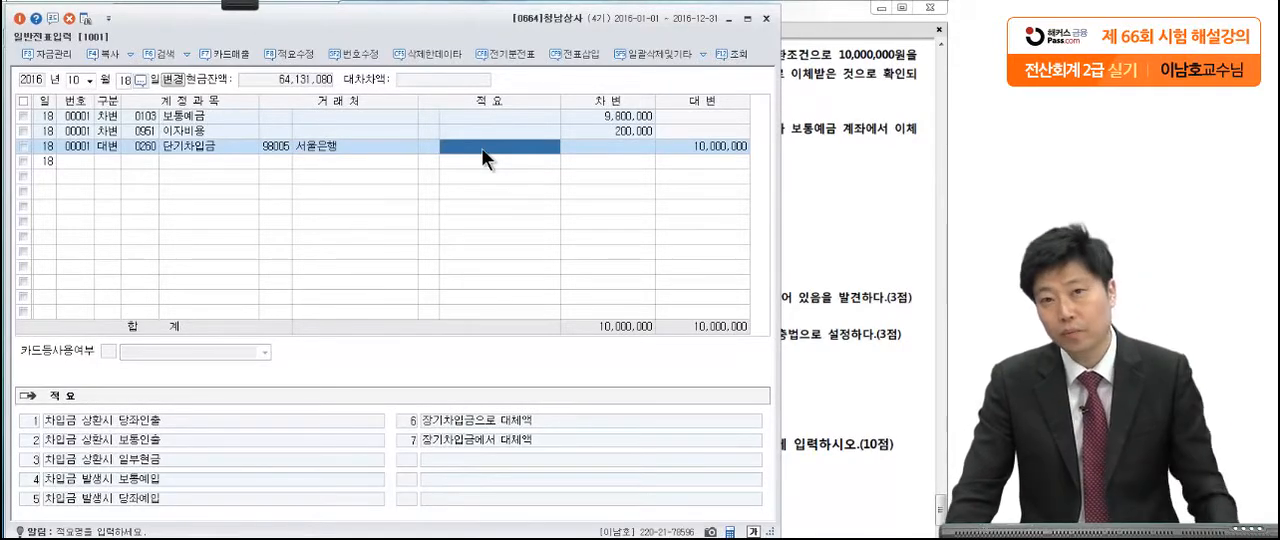
Step: Read 문제5 [2] in the exam PDF, mark its payable amount and deposit accounts in red pen, and clear the marks
{"action": "left_click", "coordinate": [815, 180]}
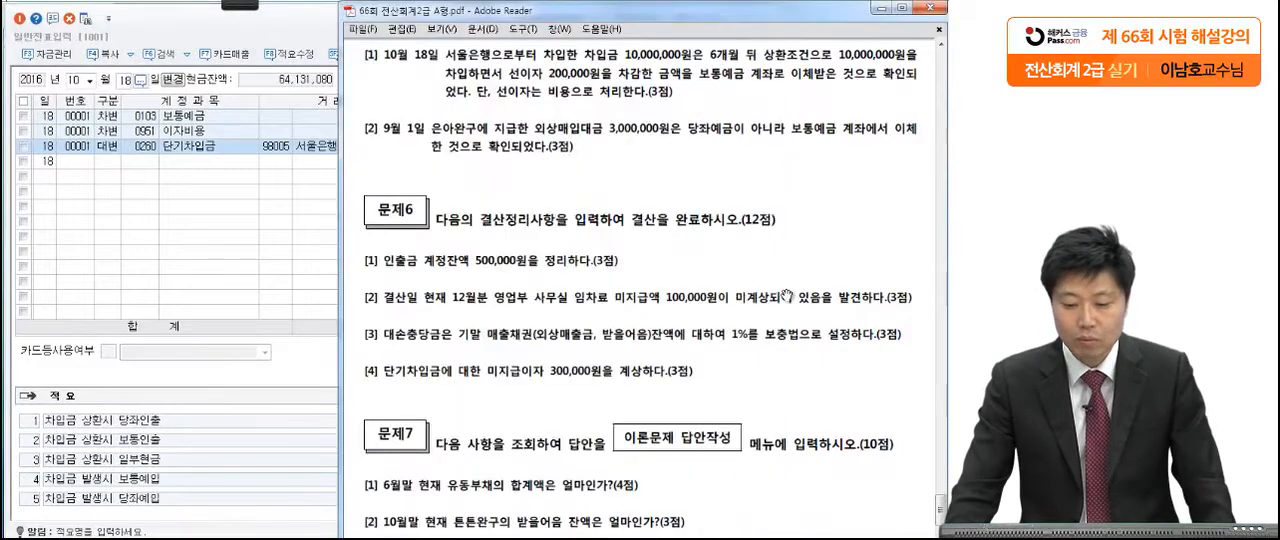
{"action": "scroll", "coordinate": [781, 284], "scroll_direction": "down", "scroll_amount": 2}
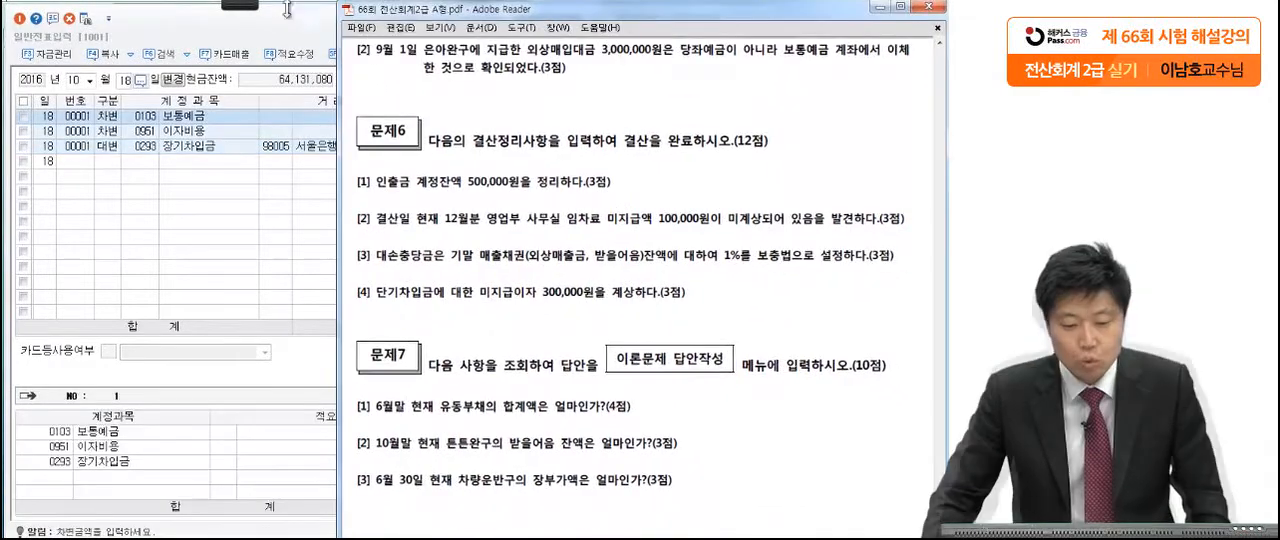
{"action": "left_click", "coordinate": [265, 6]}
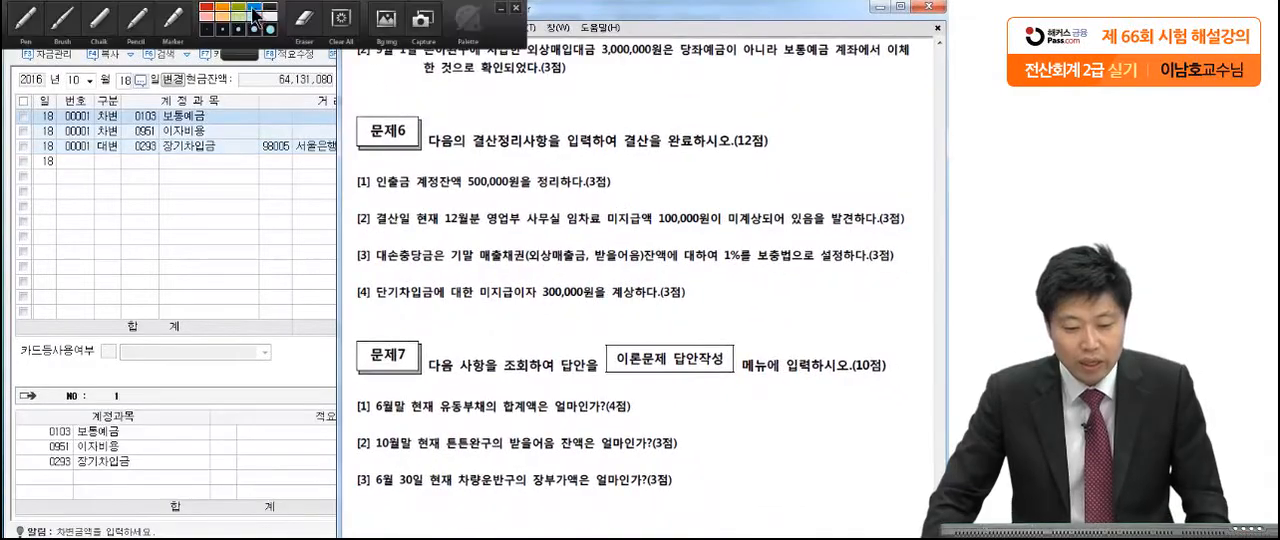
{"action": "left_click", "coordinate": [52, 18]}
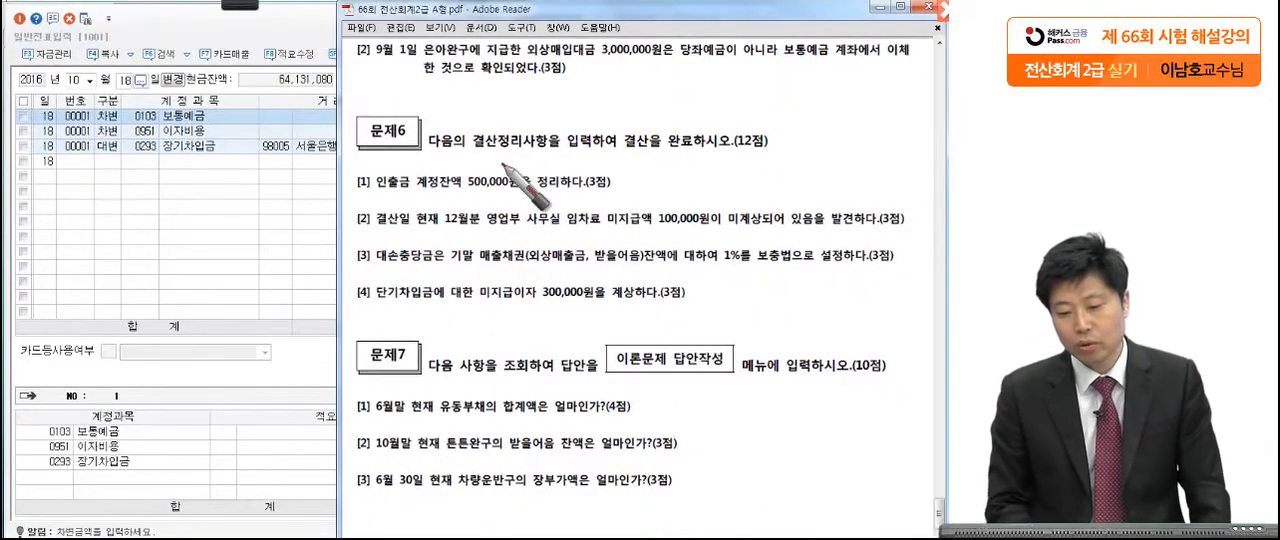
{"action": "left_click_drag", "start_coordinate": [531, 62], "coordinate": [718, 59]}
{"action": "left_click_drag", "start_coordinate": [804, 54], "coordinate": [810, 60]}
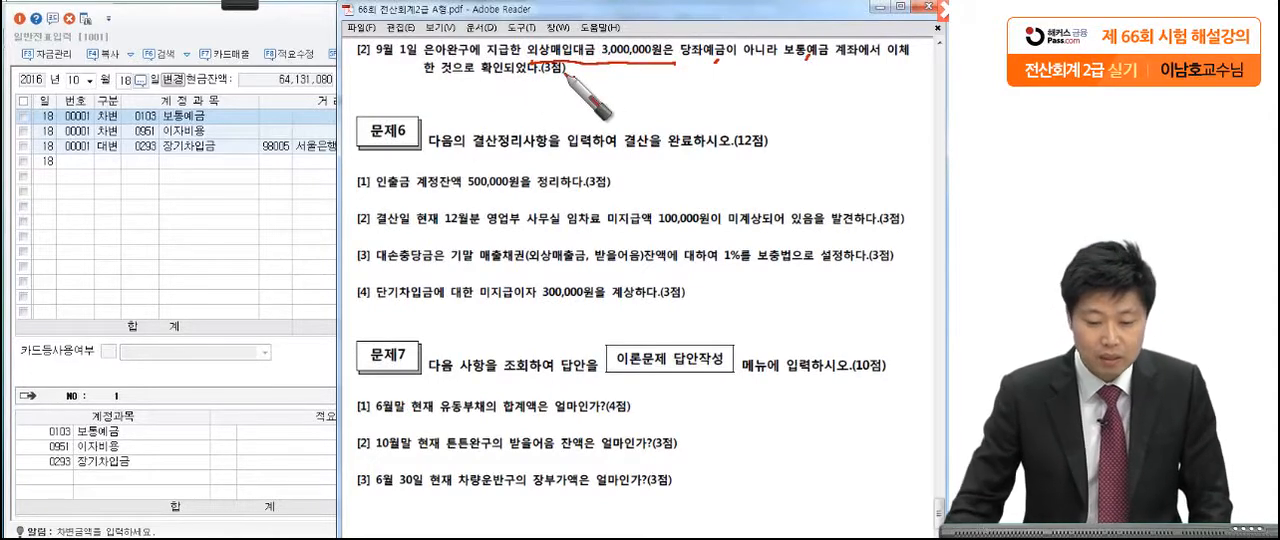
{"action": "key", "text": "Escape"}
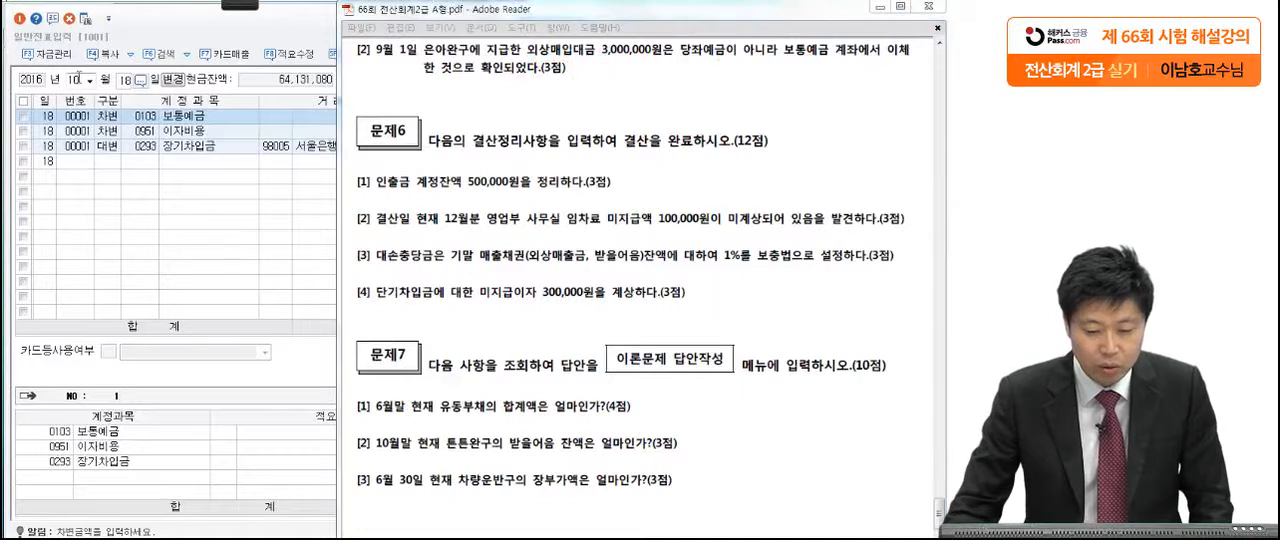
Step: Open the September 1 voucher in 일반전표입력 and review its 외상매입금 debit line and 당좌예금 credit line
{"action": "left_click", "coordinate": [76, 79]}
{"action": "type", "text": "09"}
{"action": "key", "text": "Return"}
{"action": "type", "text": "1"}
{"action": "key", "text": "Return"}
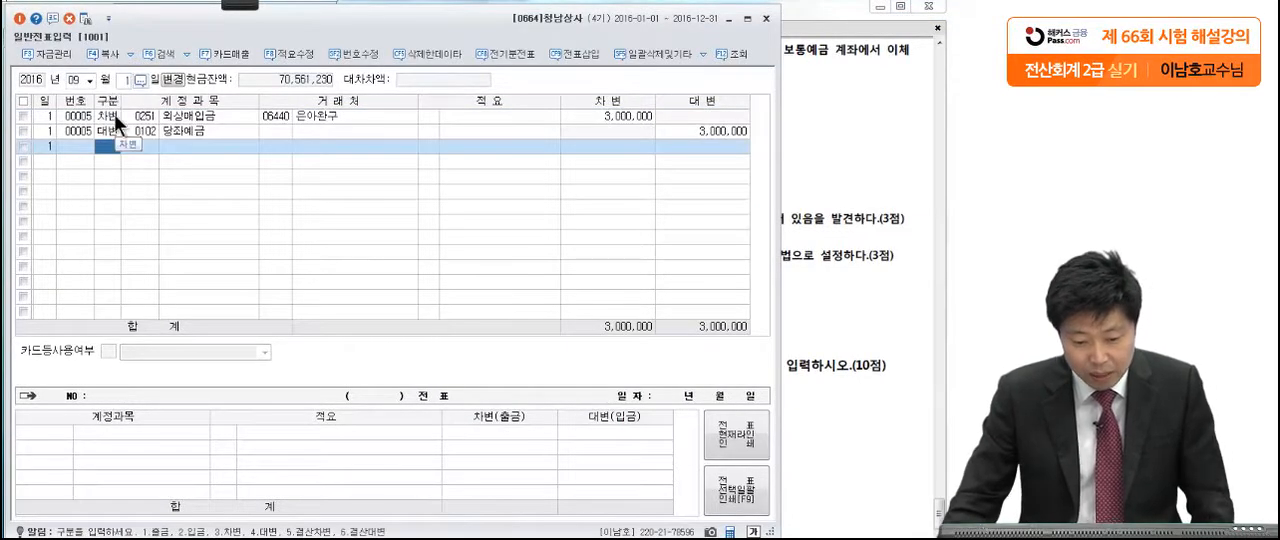
{"action": "left_click", "coordinate": [114, 114]}
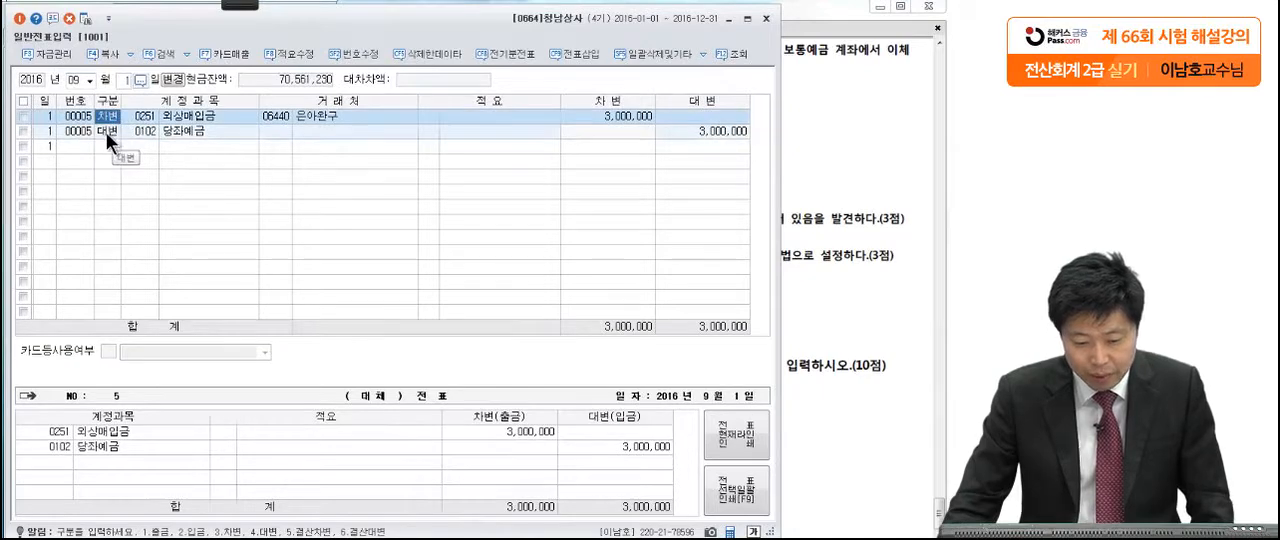
{"action": "left_click", "coordinate": [106, 132]}
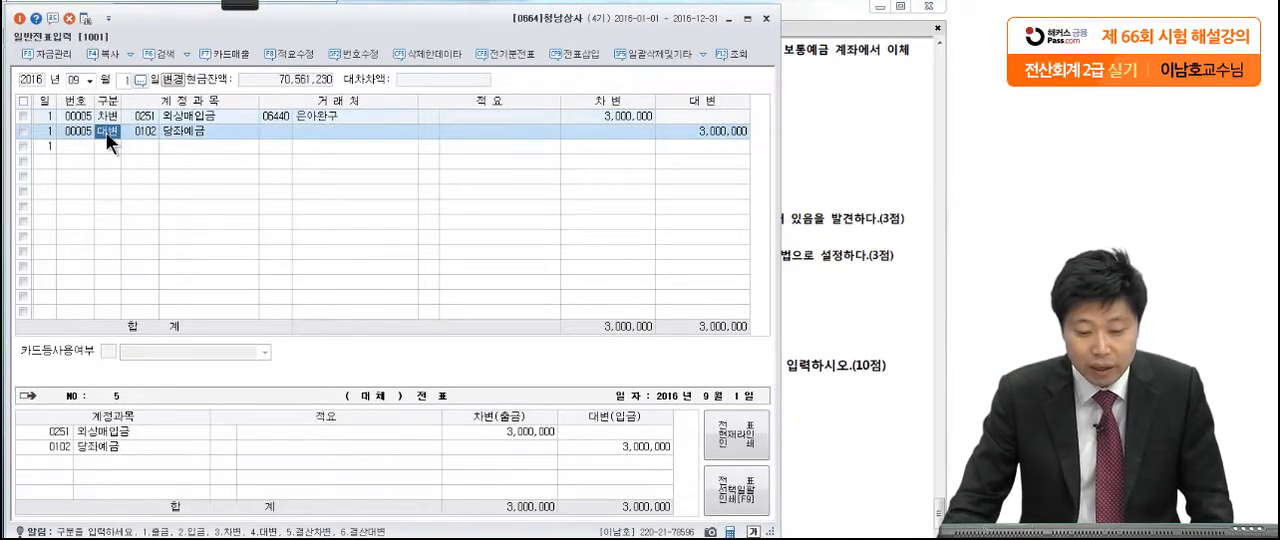
{"action": "left_click", "coordinate": [102, 115]}
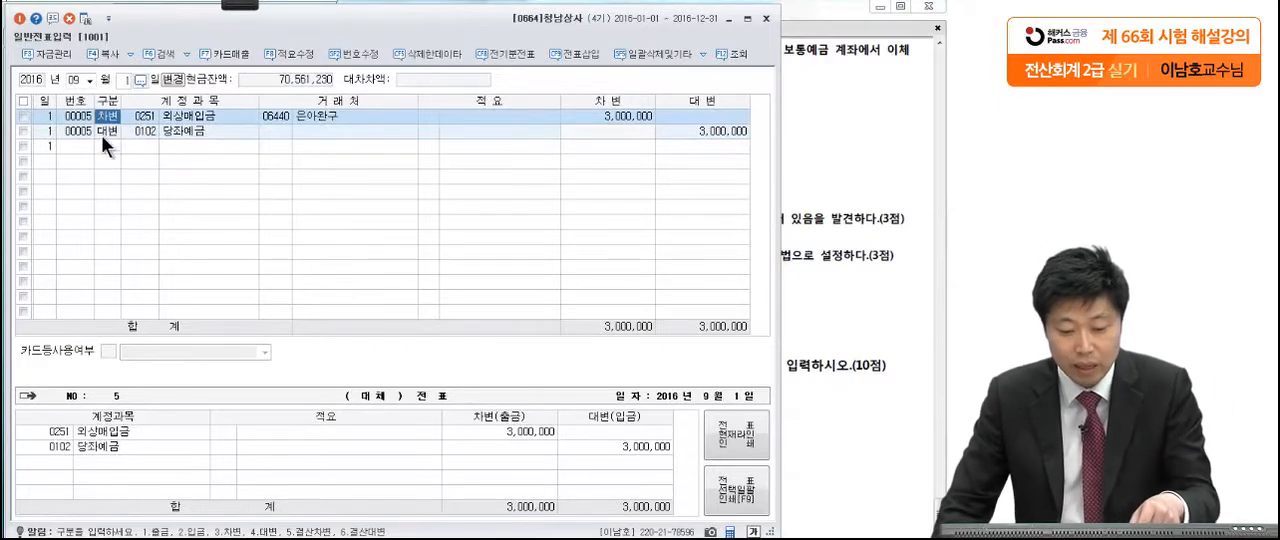
{"action": "left_click", "coordinate": [99, 134]}
Step: Change the September 1 credit account from 당좌예금 to 보통예금 (0103) and close the 일반전표입력 window
{"action": "left_click", "coordinate": [151, 132]}
{"action": "left_click", "coordinate": [812, 130]}
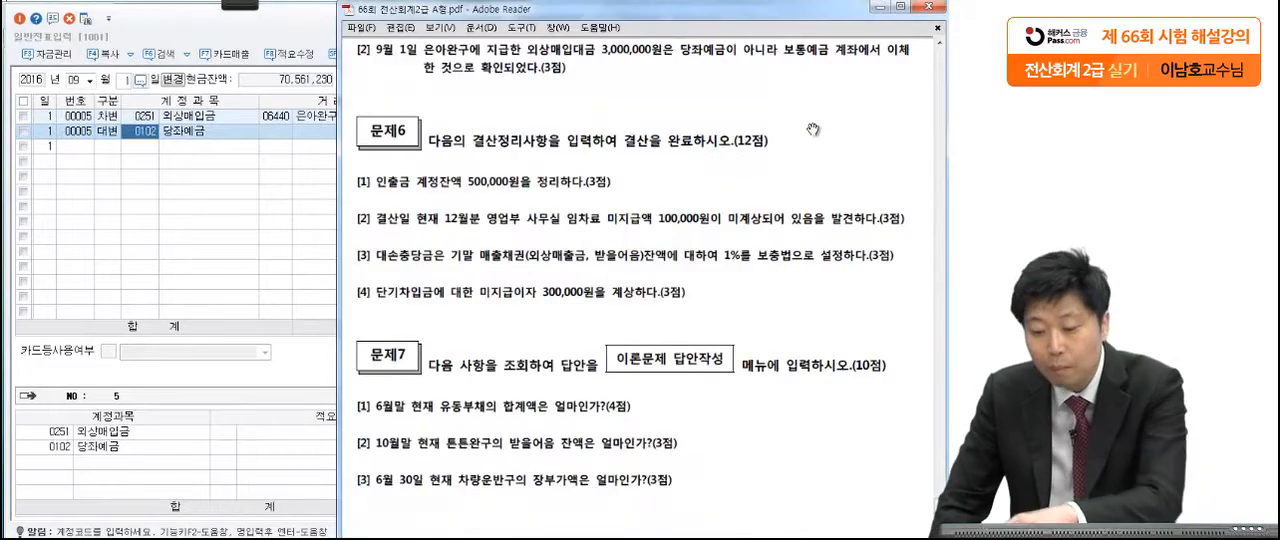
{"action": "left_click", "coordinate": [142, 134]}
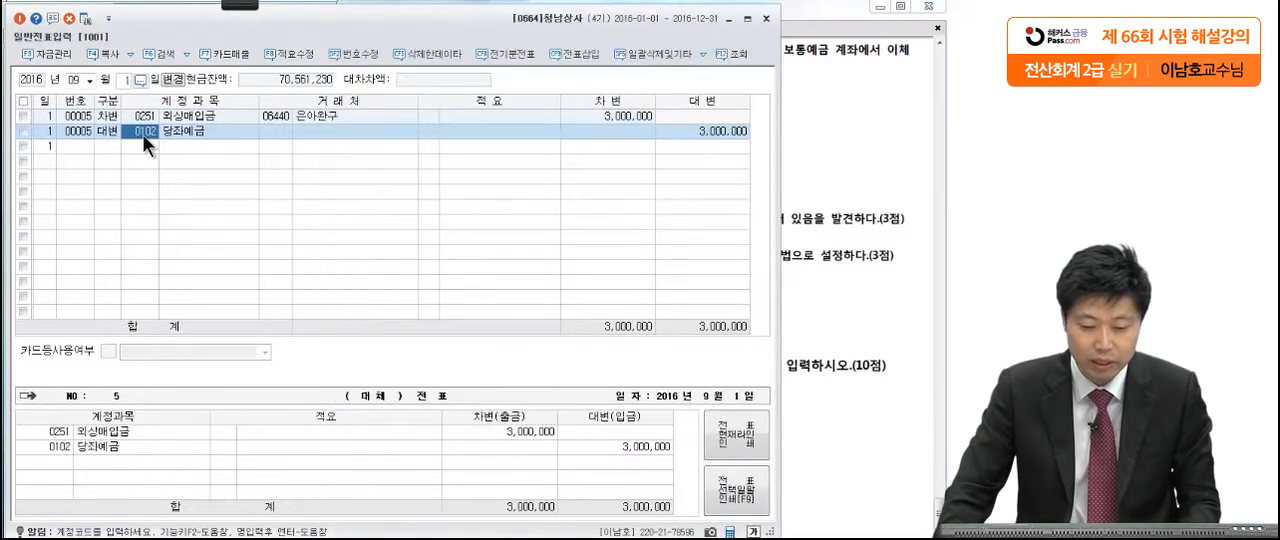
{"action": "key", "text": "F2"}
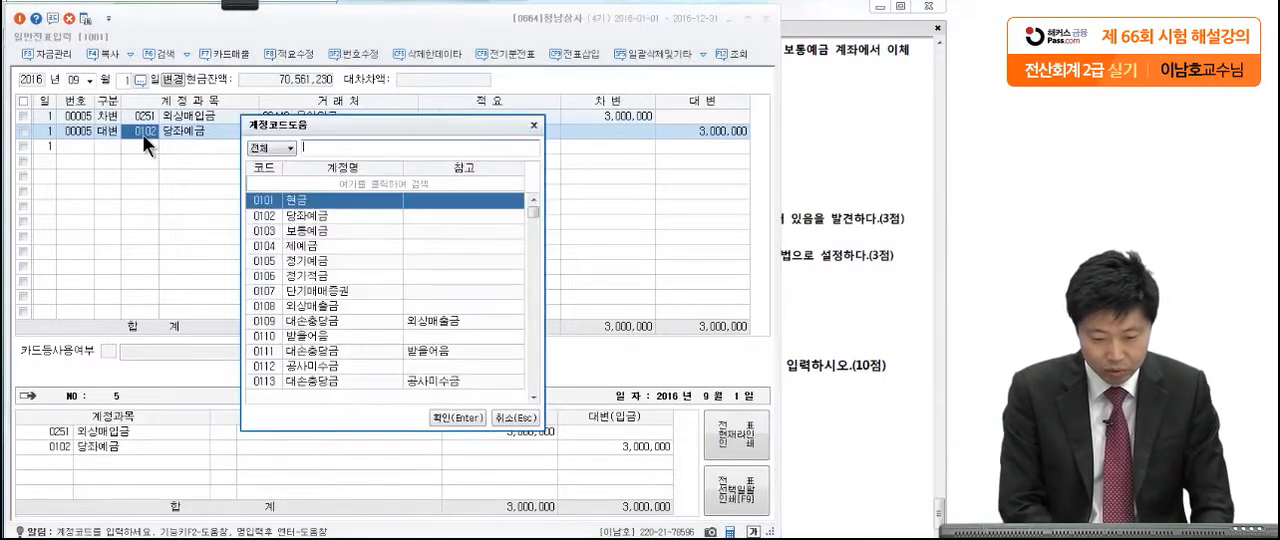
{"action": "type", "text": "보통"}
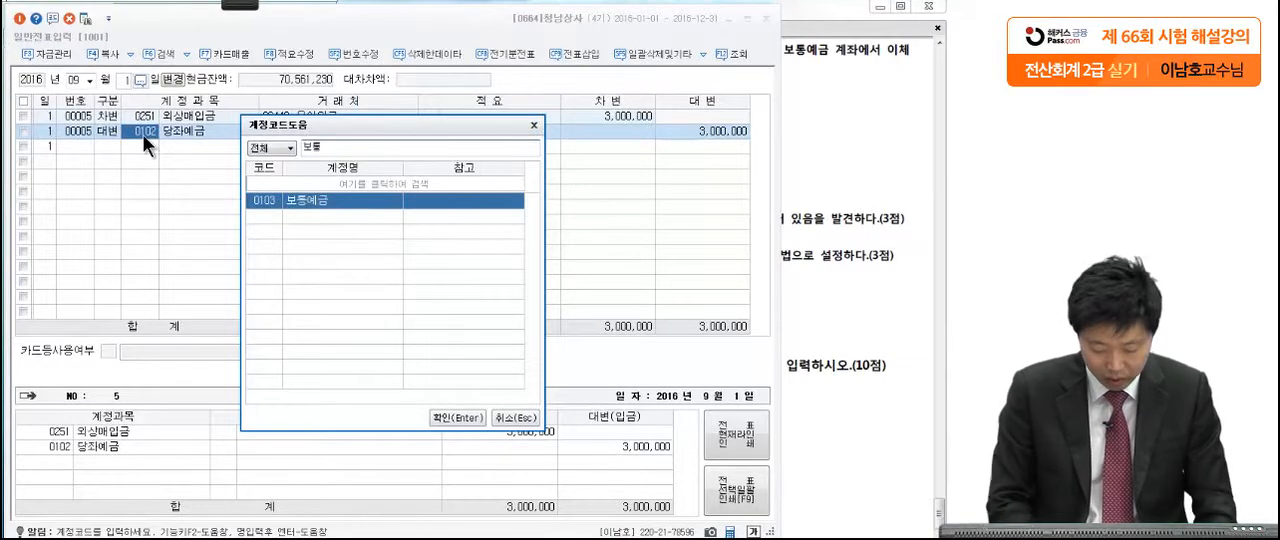
{"action": "key", "text": "Return"}
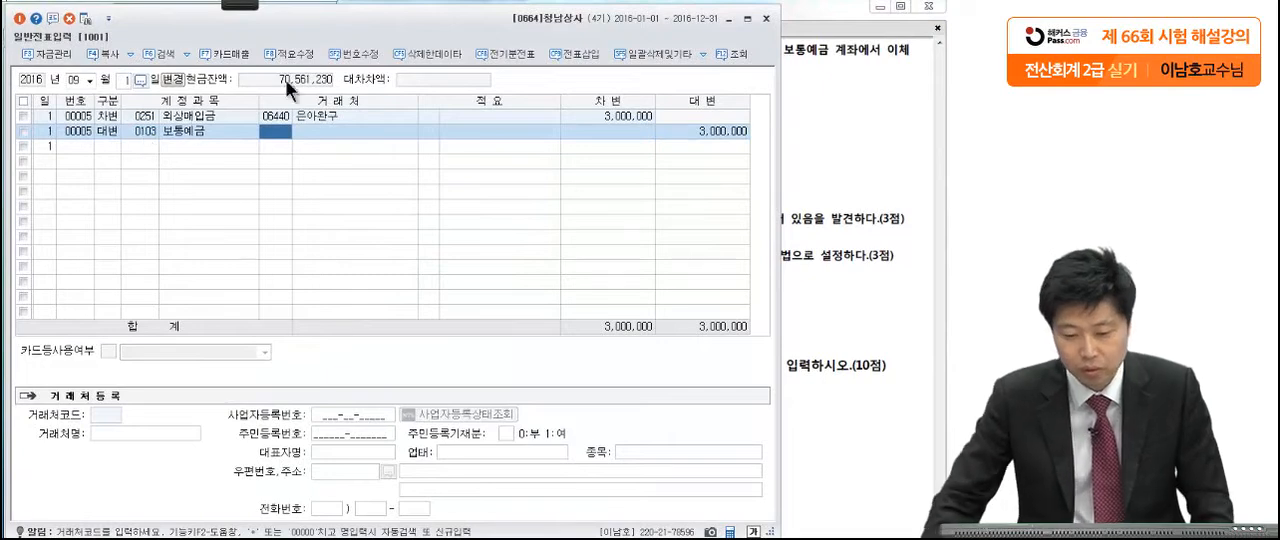
{"action": "left_click", "coordinate": [765, 20]}
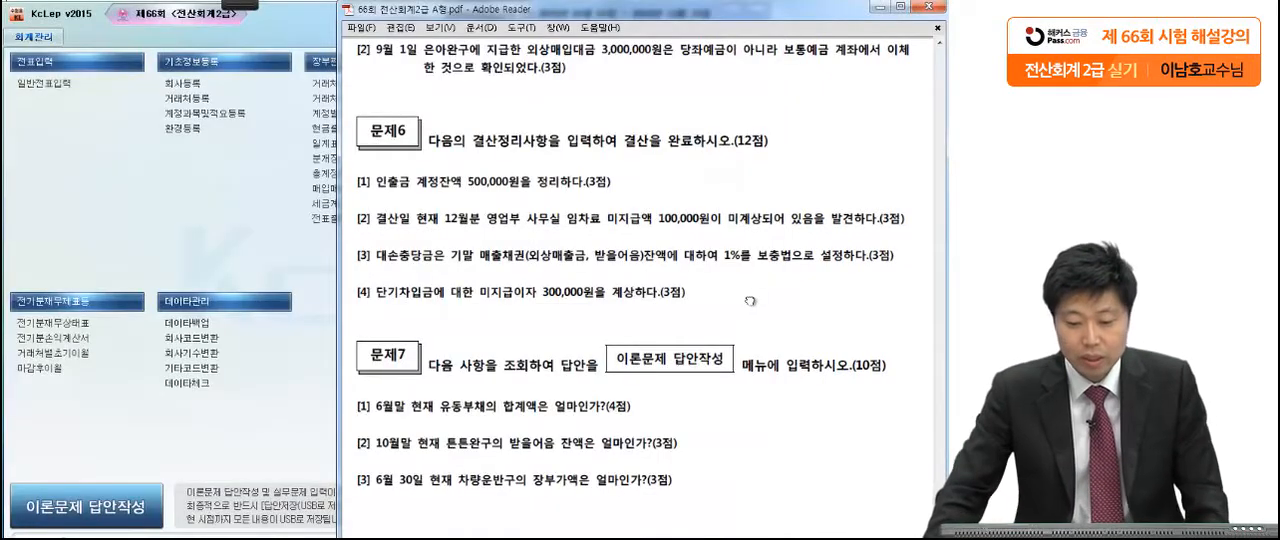
Step: Read the 문제6 closing adjustment items in the exam PDF, starting with the 인출금 item [1]
{"action": "scroll", "coordinate": [750, 270], "scroll_direction": "down", "scroll_amount": 2}
{"action": "left_click_drag", "start_coordinate": [750, 270], "coordinate": [750, 226]}
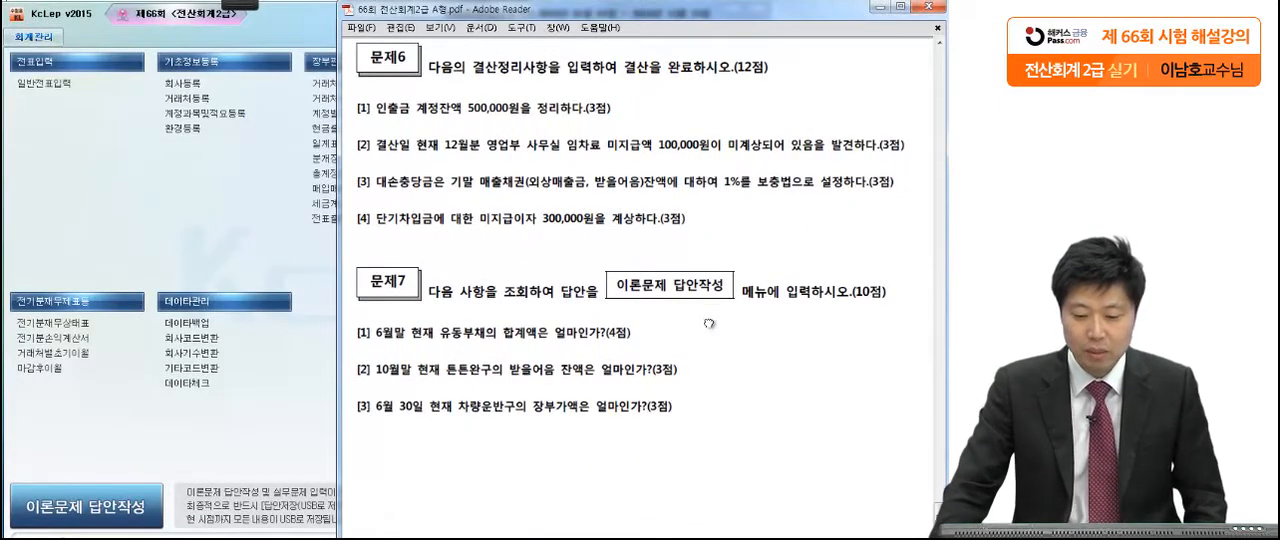
{"action": "left_click_drag", "start_coordinate": [709, 322], "coordinate": [710, 277]}
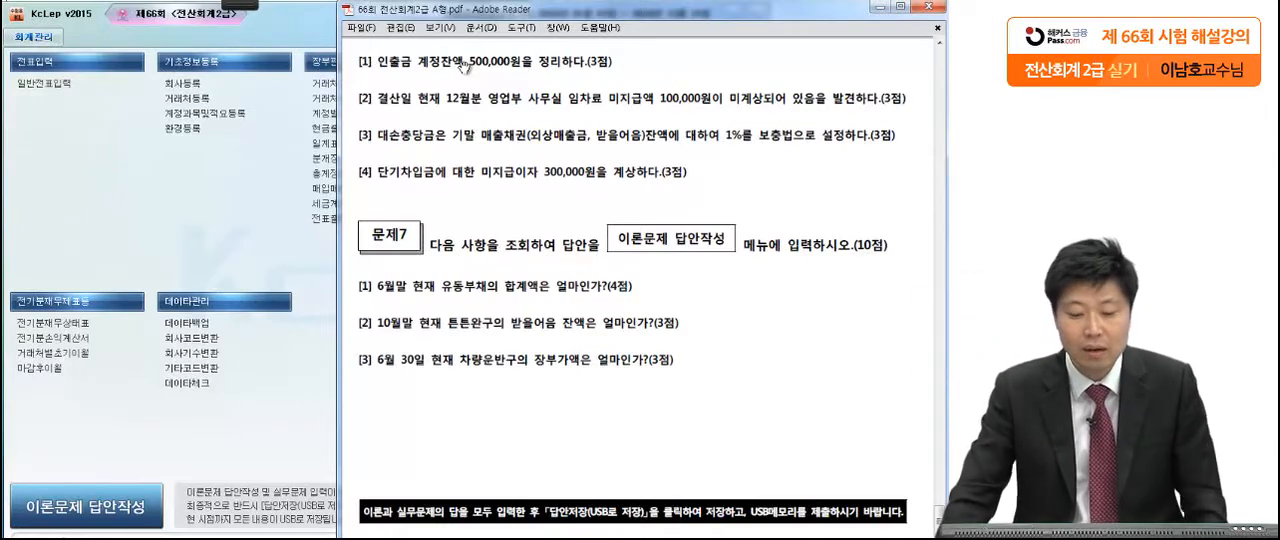
Step: Switch to KcLep and display the 합계잔액시산표 as of December 31, 2016
{"action": "left_click", "coordinate": [271, 240]}
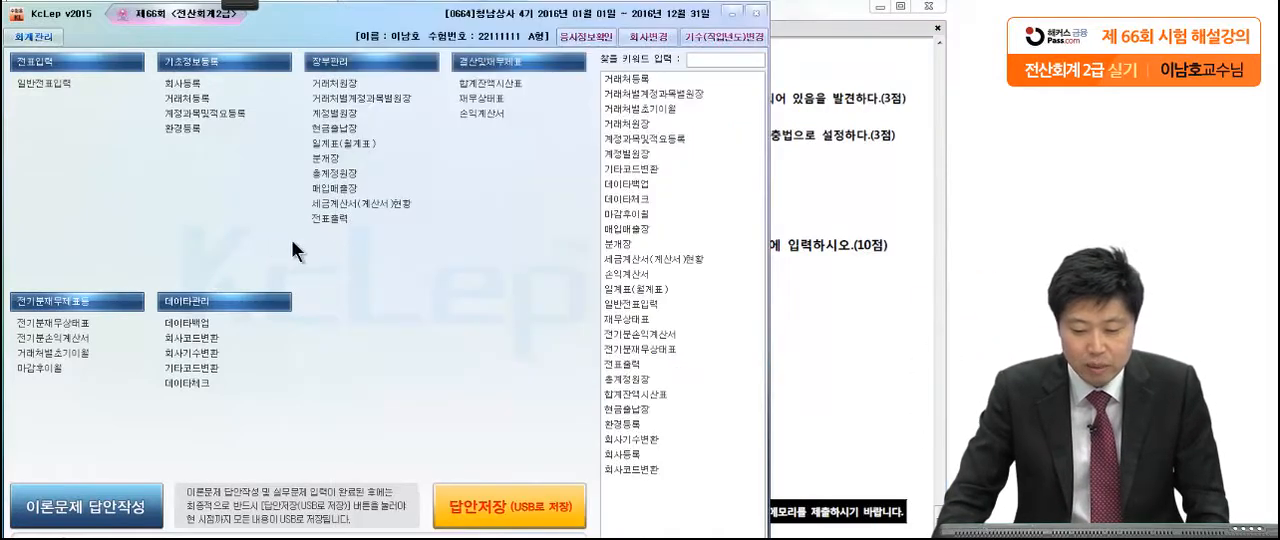
{"action": "left_click", "coordinate": [509, 81]}
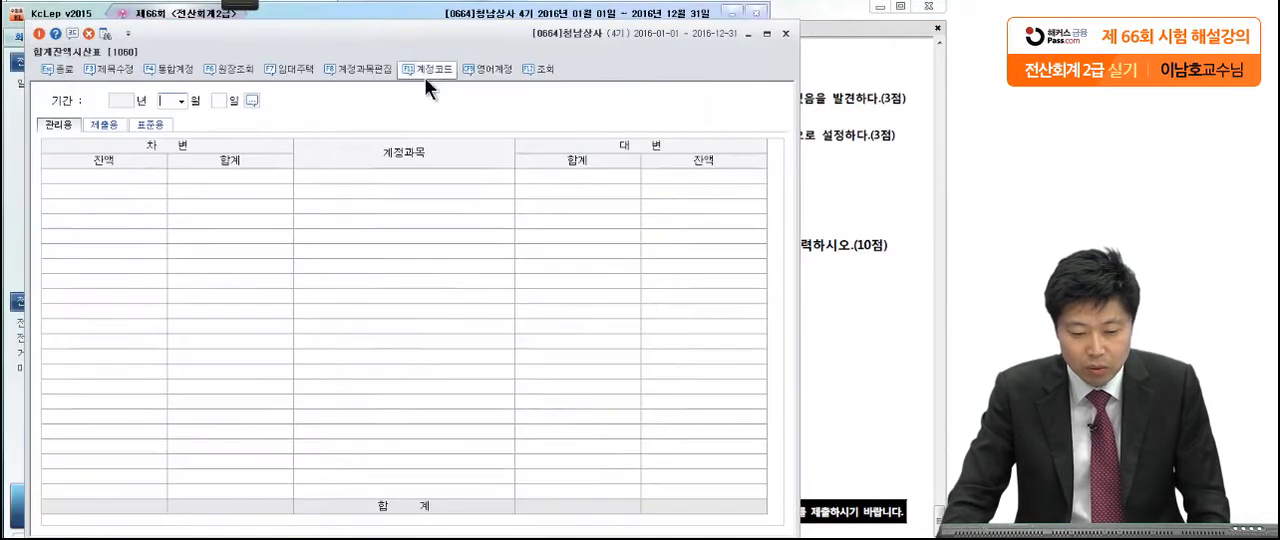
{"action": "left_click", "coordinate": [180, 101]}
{"action": "left_click", "coordinate": [175, 232]}
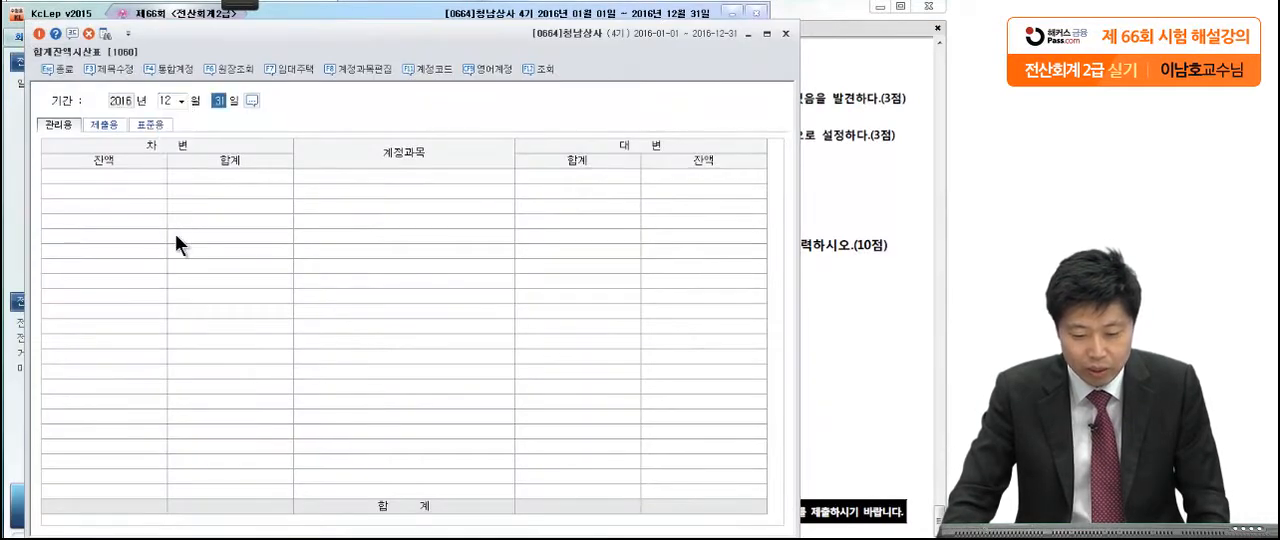
{"action": "key", "text": "Return"}
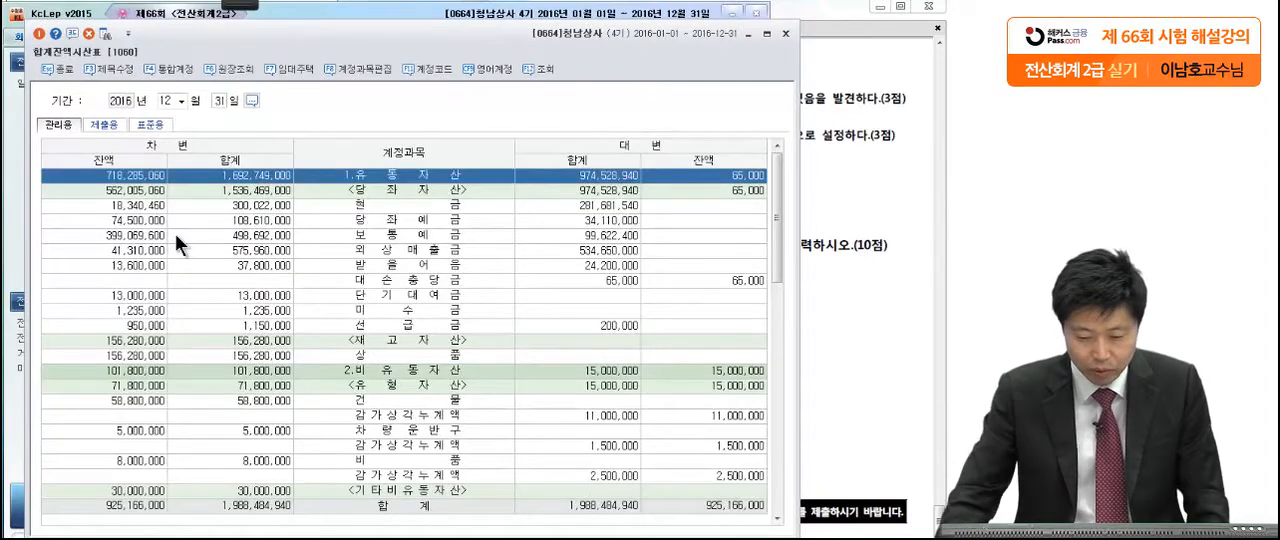
Step: Find the 인출금 account in the trial balance and open its ledger and the May 31 voucher behind it
{"action": "left_click", "coordinate": [318, 356]}
{"action": "scroll", "coordinate": [329, 348], "scroll_direction": "down", "scroll_amount": 2}
{"action": "scroll", "coordinate": [329, 348], "scroll_direction": "down", "scroll_amount": 6}
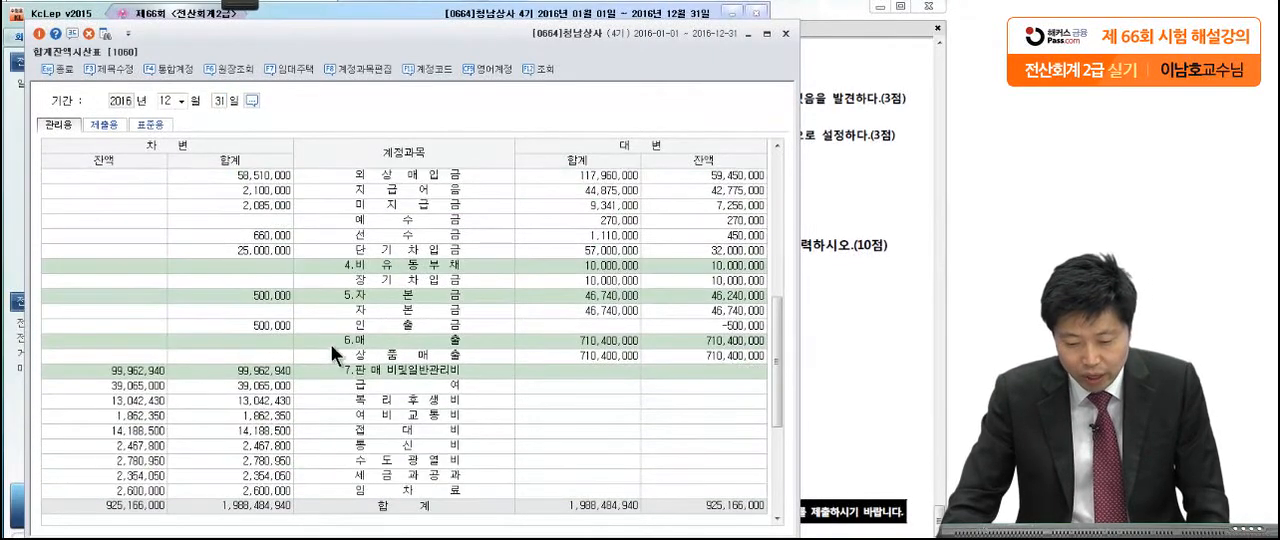
{"action": "left_click", "coordinate": [356, 326]}
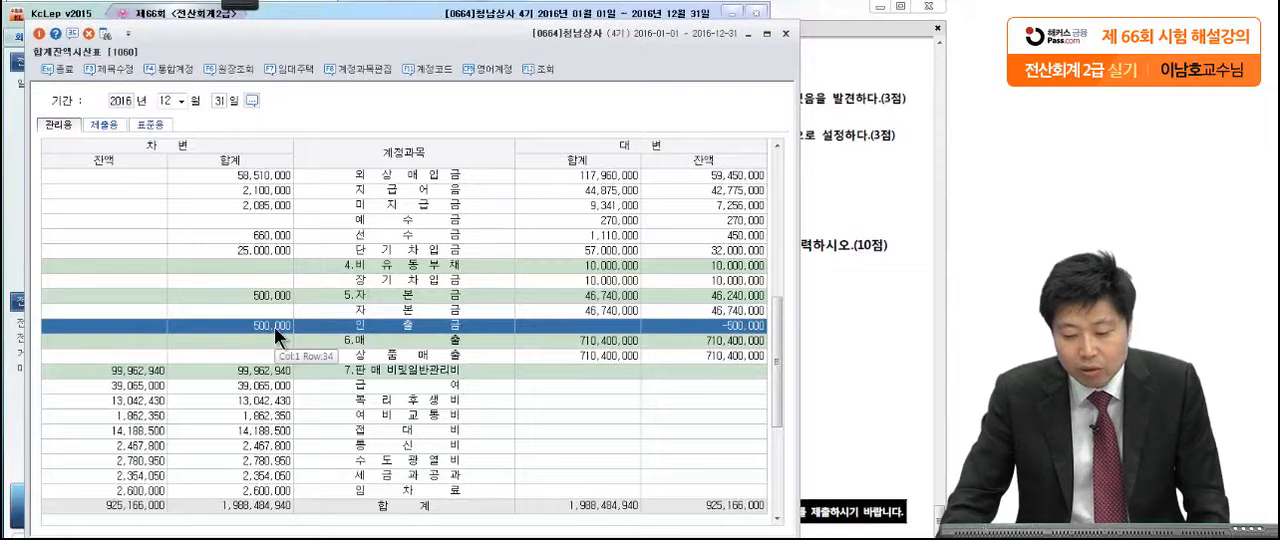
{"action": "double_click", "coordinate": [735, 326]}
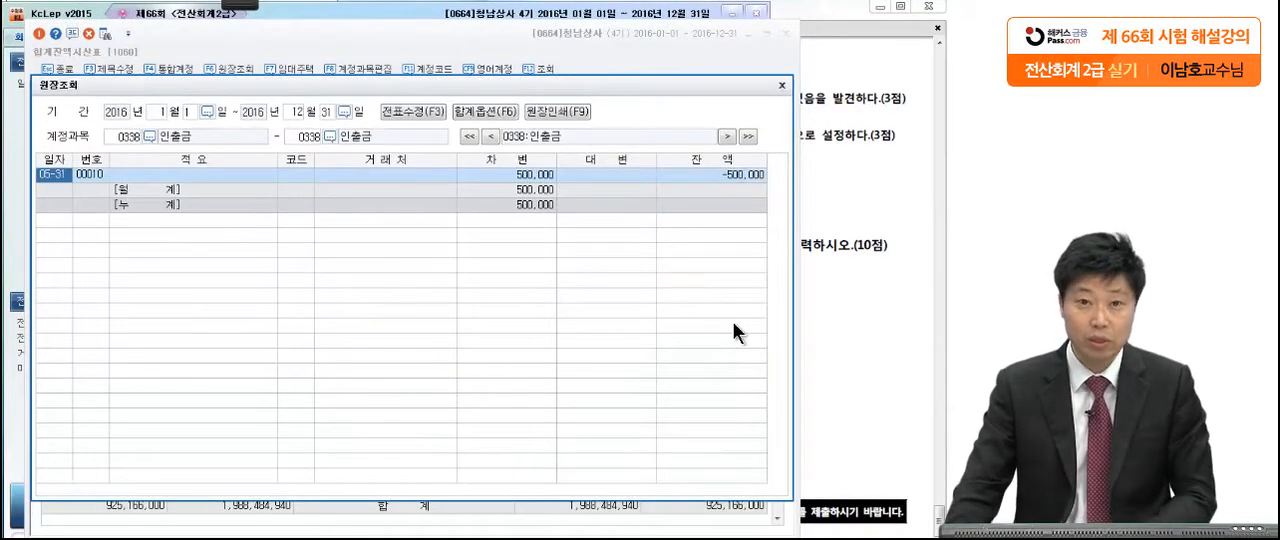
{"action": "double_click", "coordinate": [49, 174]}
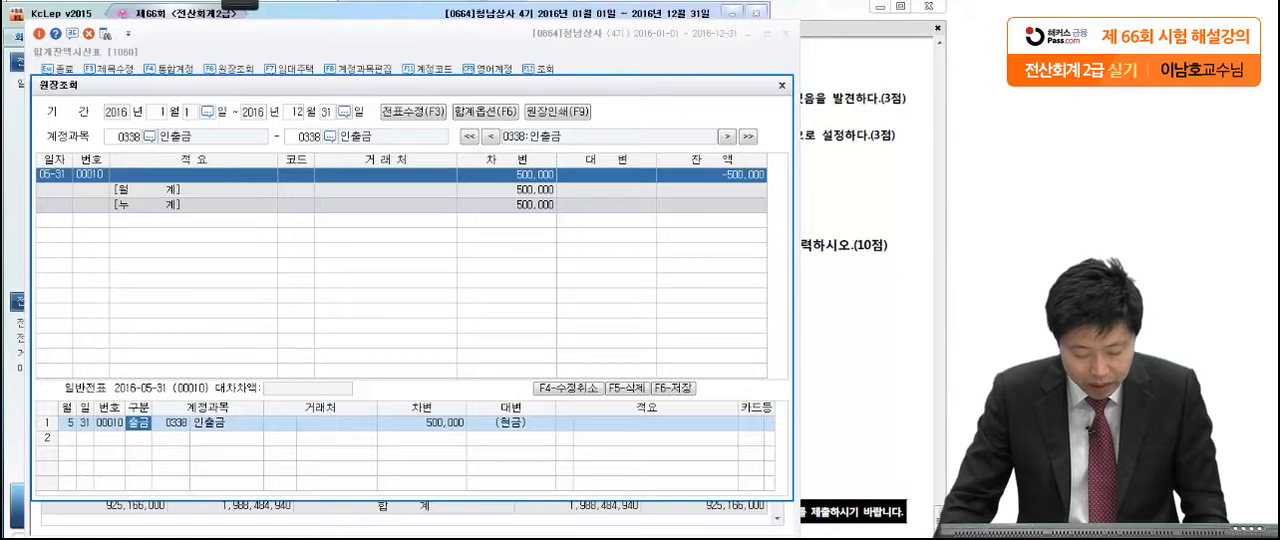
Step: In 일반전표입력, enter a credit line dated December 31 for 인출금 (0338) with an amount of 500,000
{"action": "key", "text": "Escape"}
{"action": "key", "text": "Escape"}
{"action": "left_click", "coordinate": [50, 83]}
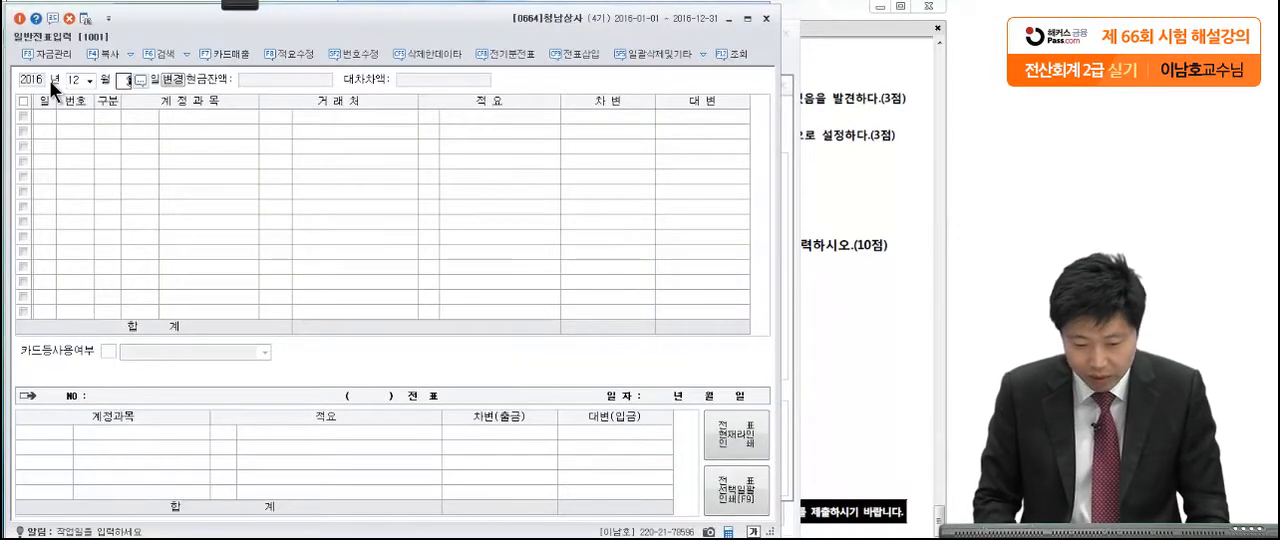
{"action": "type", "text": "31"}
{"action": "key", "text": "Return"}
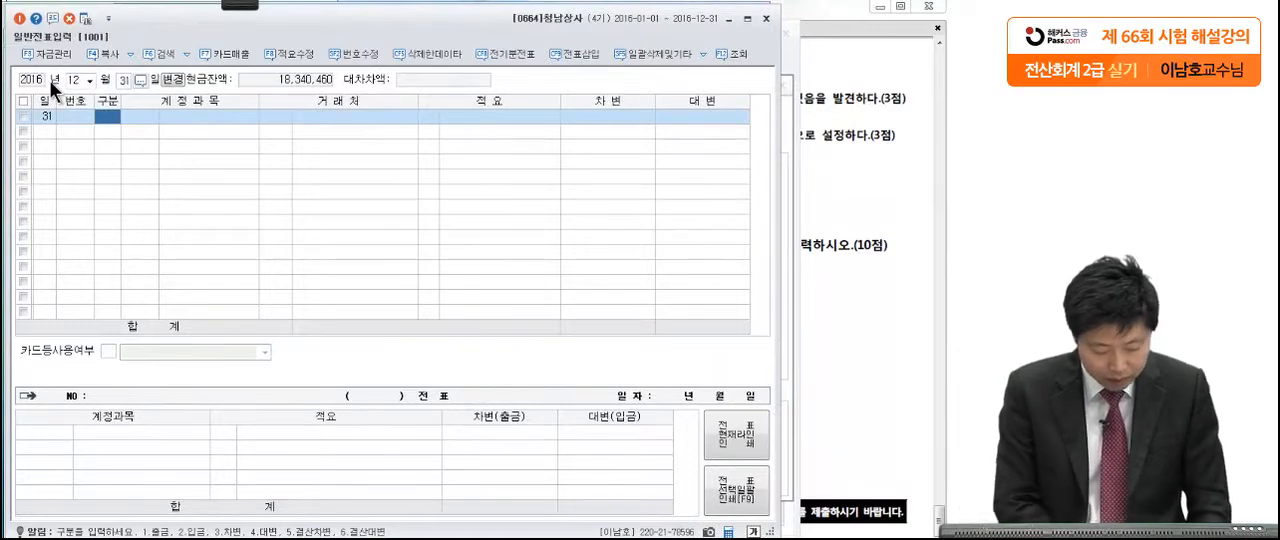
{"action": "type", "text": "4인출금"}
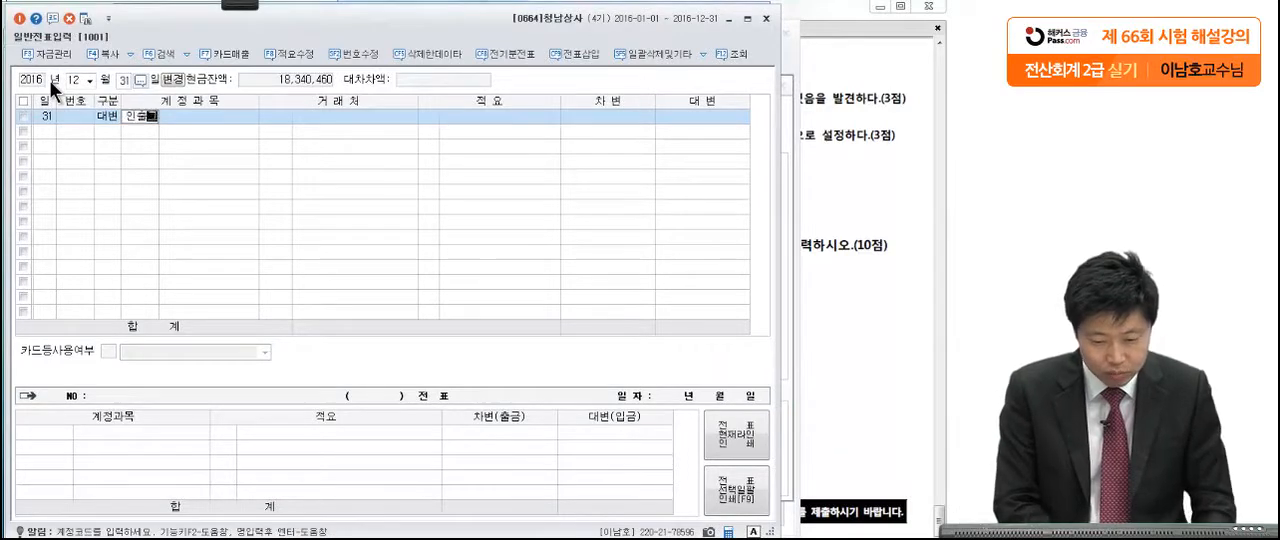
{"action": "key", "text": "Return"}
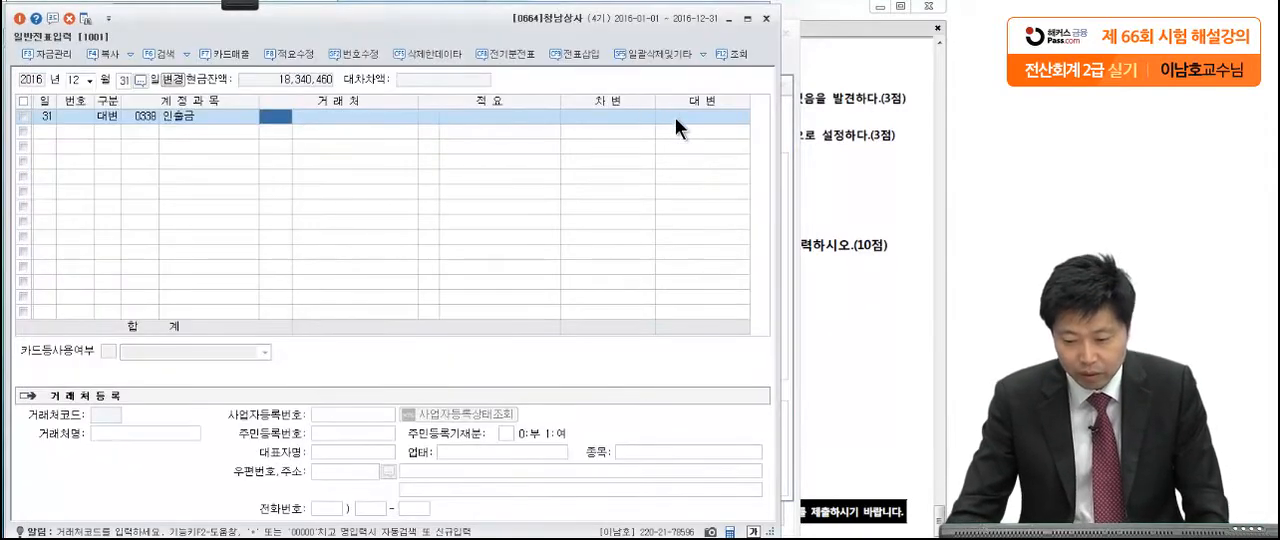
{"action": "left_click", "coordinate": [675, 117]}
{"action": "type", "text": "500,000"}
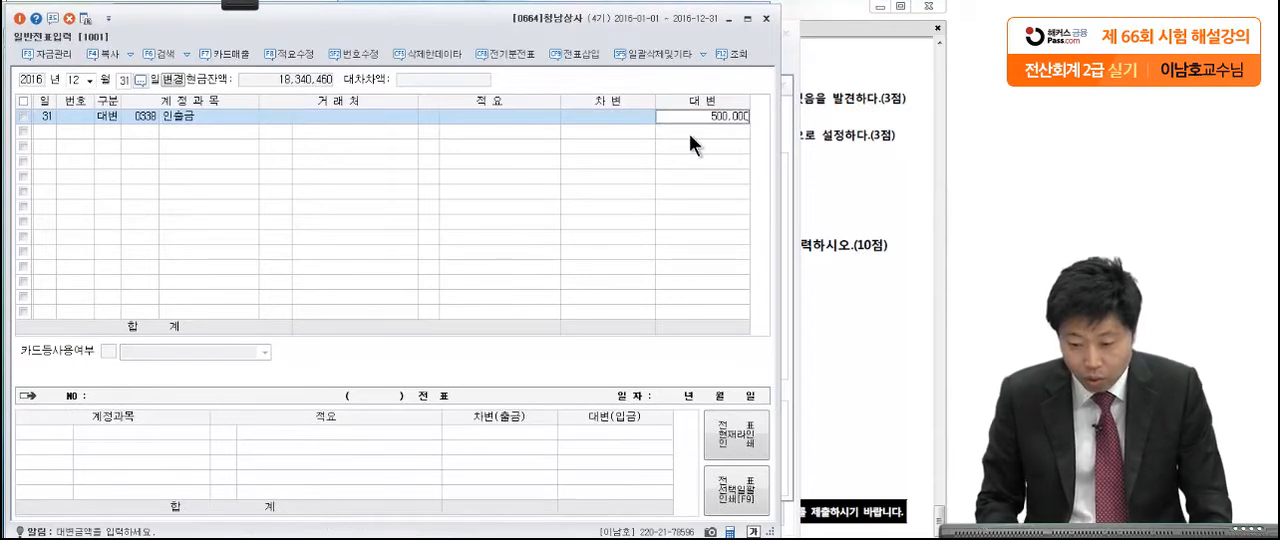
{"action": "key", "text": "Return"}
Step: Add the matching December 31 debit line to 자본금 (0331) for 500,000
{"action": "type", "text": "3"}
{"action": "key", "text": "Return"}
{"action": "type", "text": "331"}
{"action": "key", "text": "Return"}
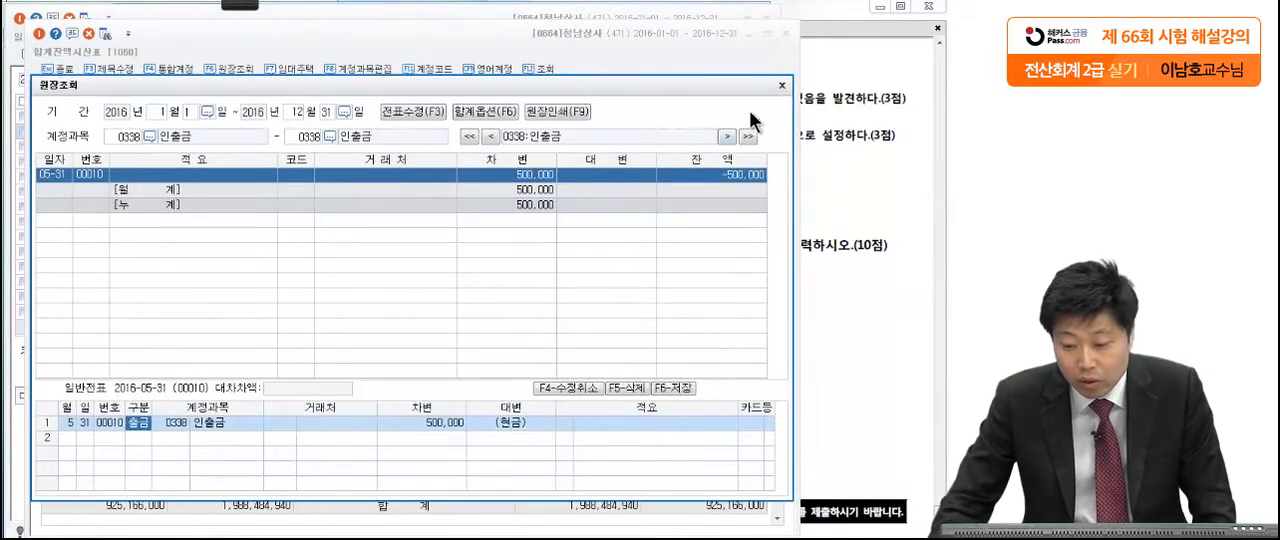
Step: Close the 인출금 ledger, refresh the 합계잔액시산표 and check the 인출금 balance
{"action": "left_click", "coordinate": [782, 85]}
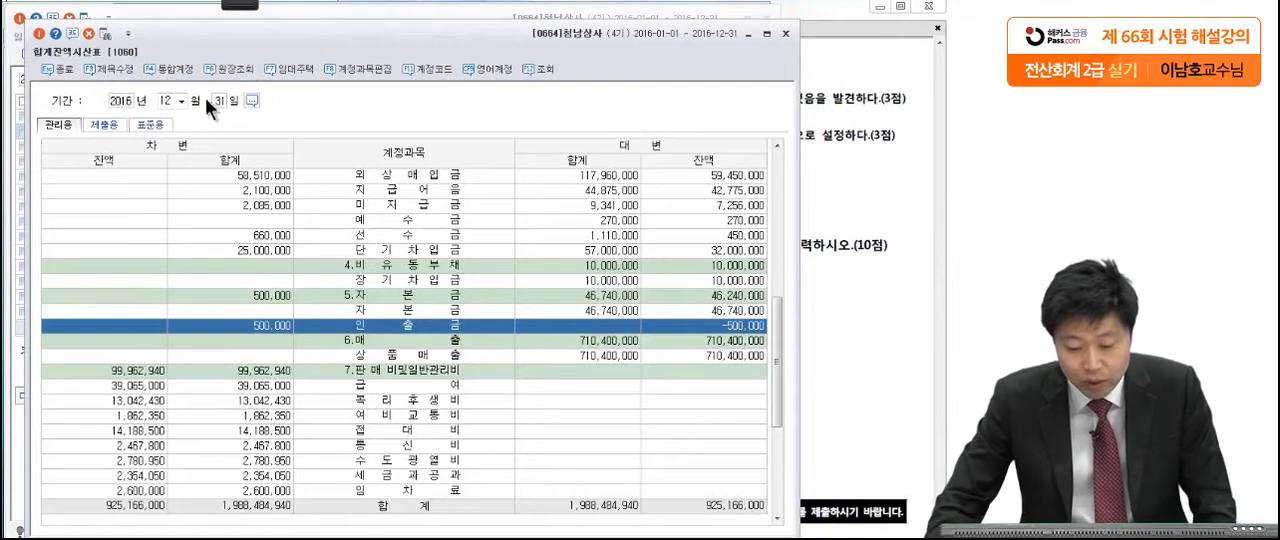
{"action": "left_click", "coordinate": [105, 35]}
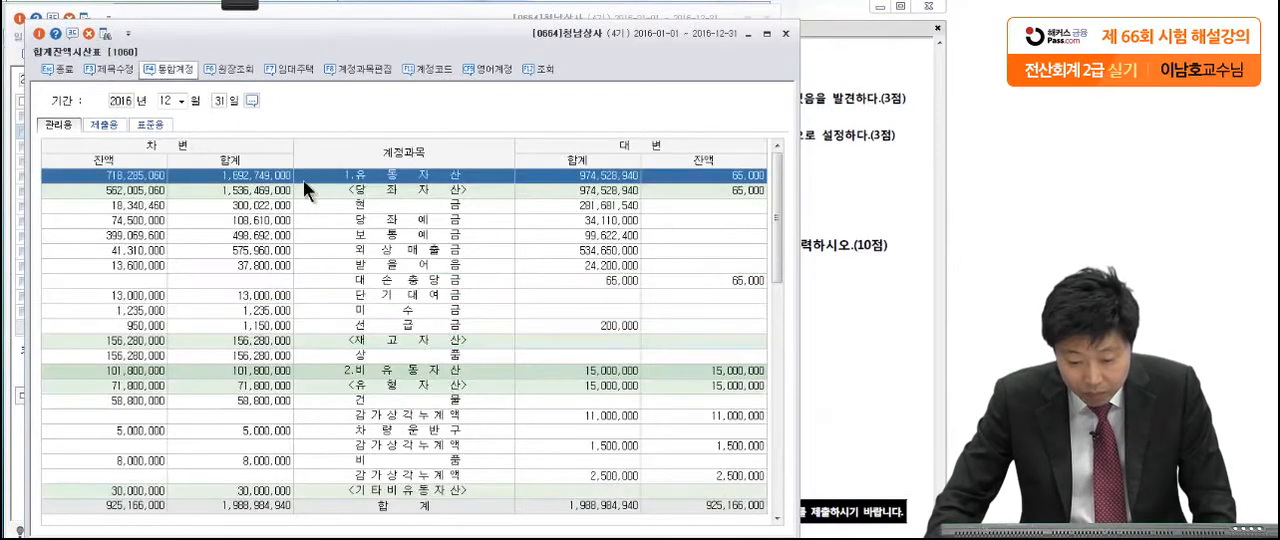
{"action": "left_click", "coordinate": [440, 360]}
{"action": "scroll", "coordinate": [442, 358], "scroll_direction": "down", "scroll_amount": 10}
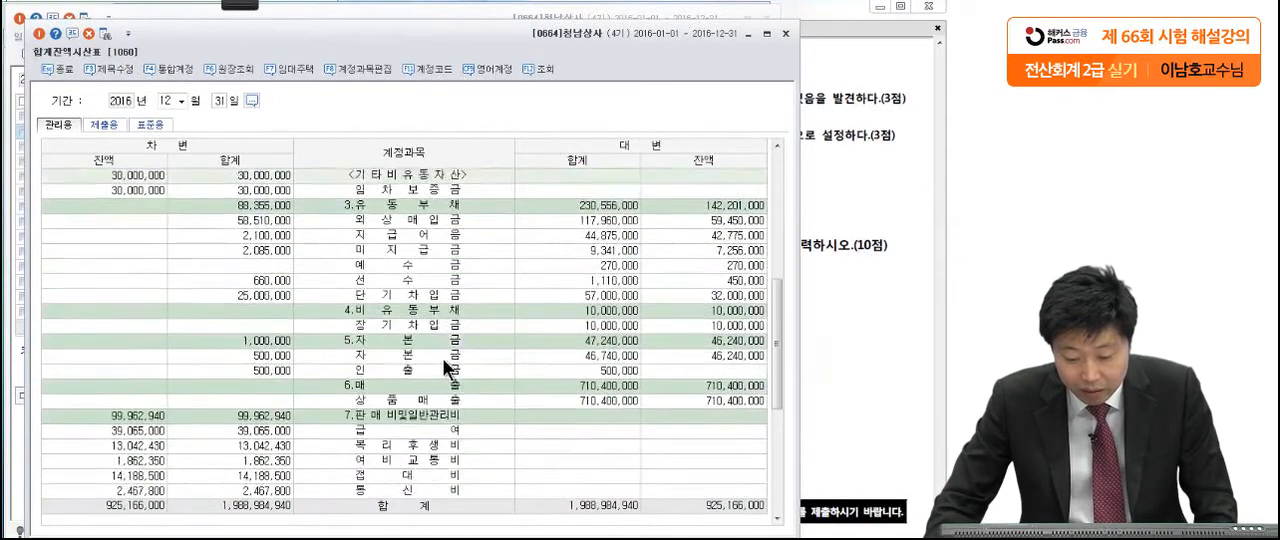
{"action": "left_click", "coordinate": [399, 279]}
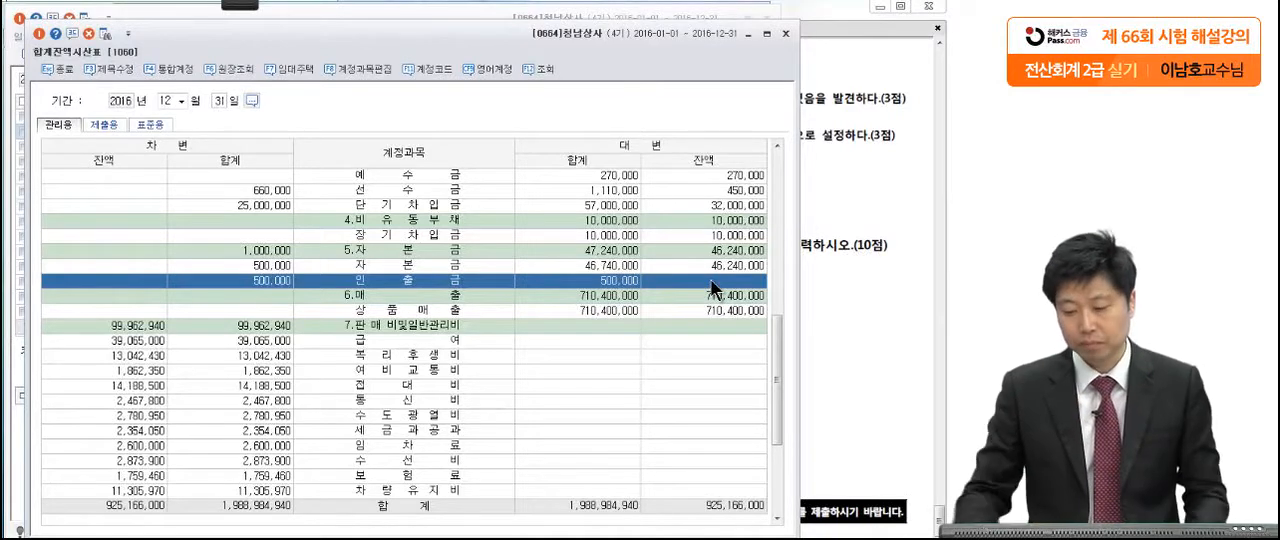
Step: Read 문제6 [2] in the exam PDF, mark its unpaid amount of 100,000원 in red pen, and clear the marks
{"action": "left_click", "coordinate": [828, 264]}
{"action": "scroll", "coordinate": [804, 270], "scroll_direction": "down", "scroll_amount": 1}
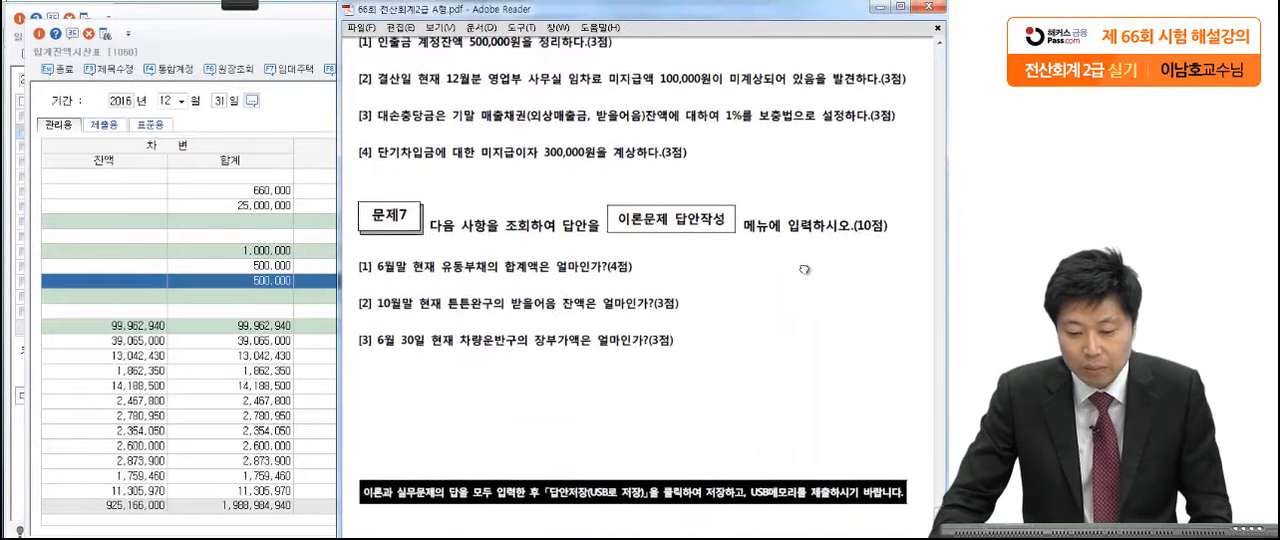
{"action": "scroll", "coordinate": [804, 270], "scroll_direction": "down", "scroll_amount": 1}
{"action": "left_click", "coordinate": [231, 7]}
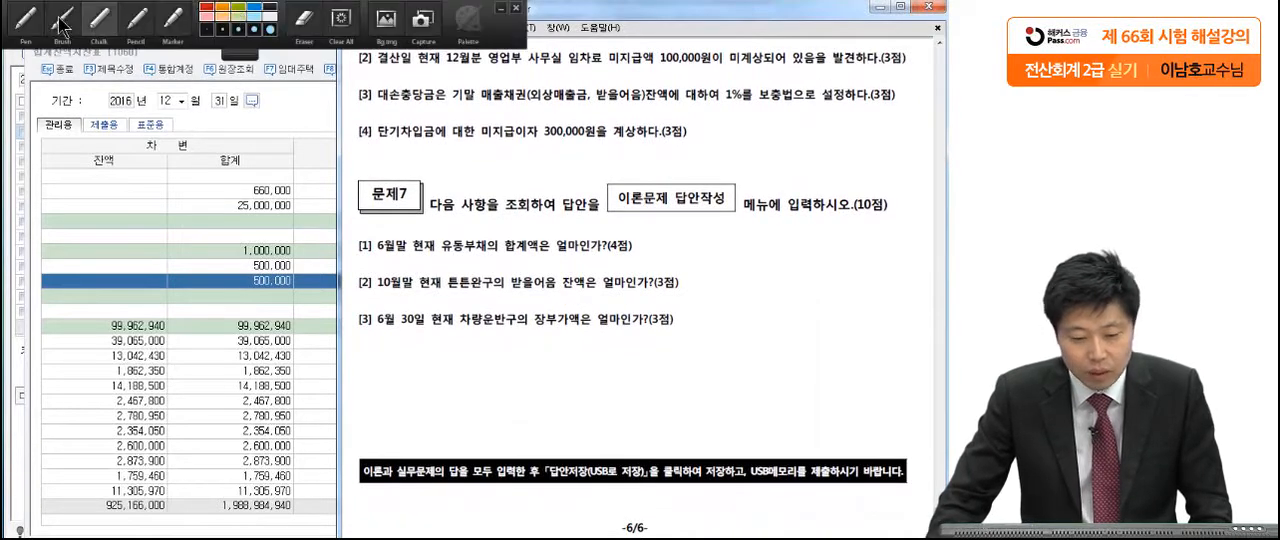
{"action": "left_click", "coordinate": [34, 19]}
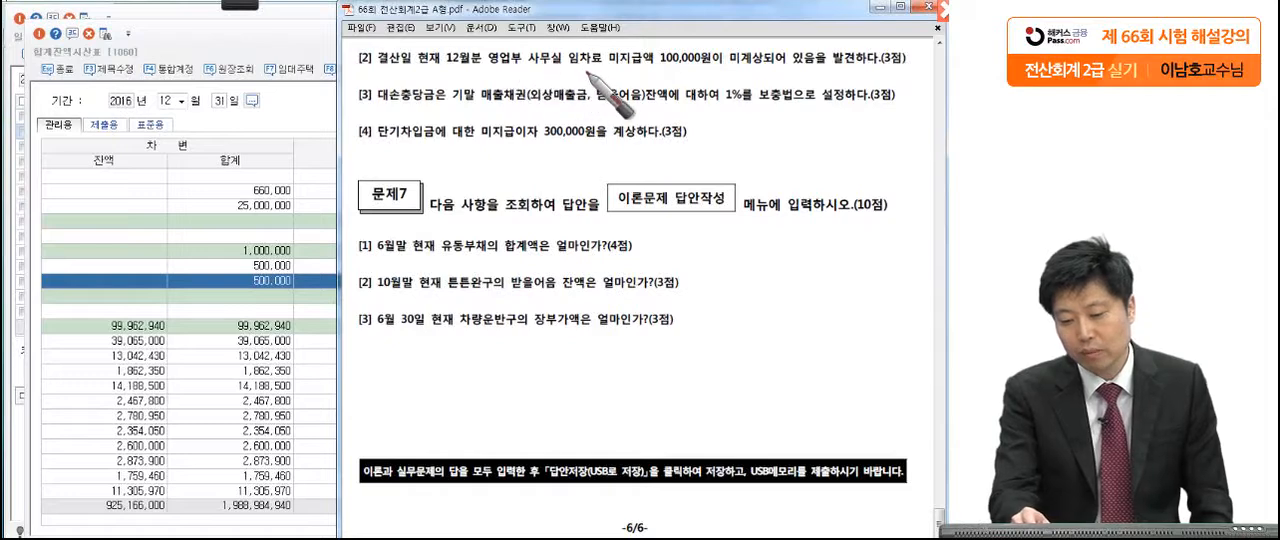
{"action": "left_click_drag", "start_coordinate": [610, 66], "coordinate": [712, 67]}
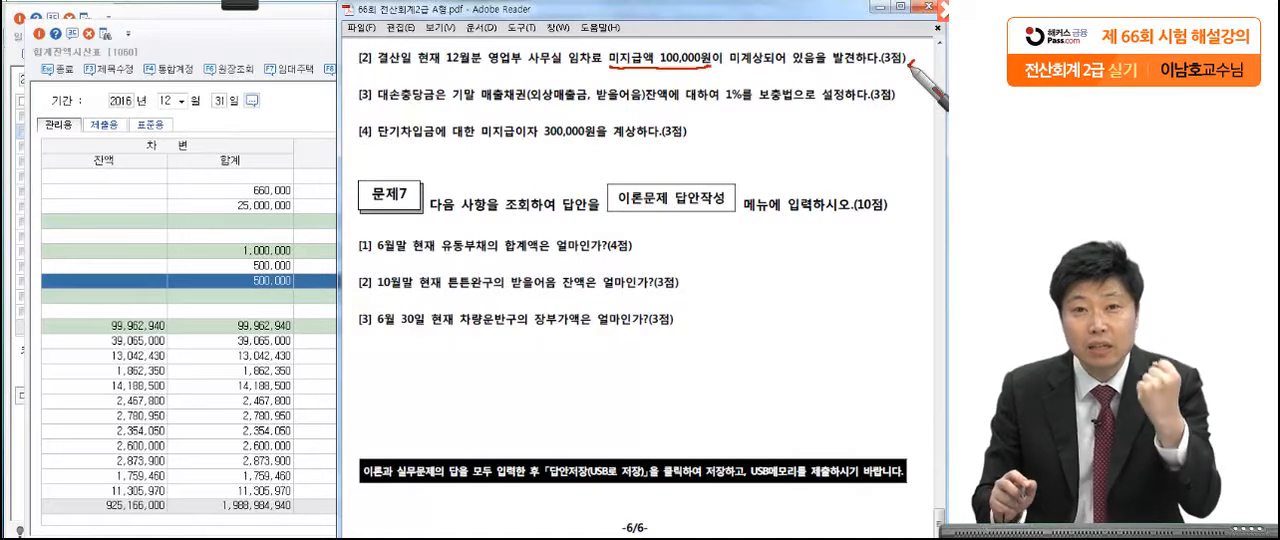
{"action": "mouse_move", "coordinate": [677, 74]}
{"action": "left_mouse_down"}
{"action": "mouse_move", "coordinate": [699, 43]}
{"action": "mouse_move", "coordinate": [693, 73]}
{"action": "left_mouse_up"}
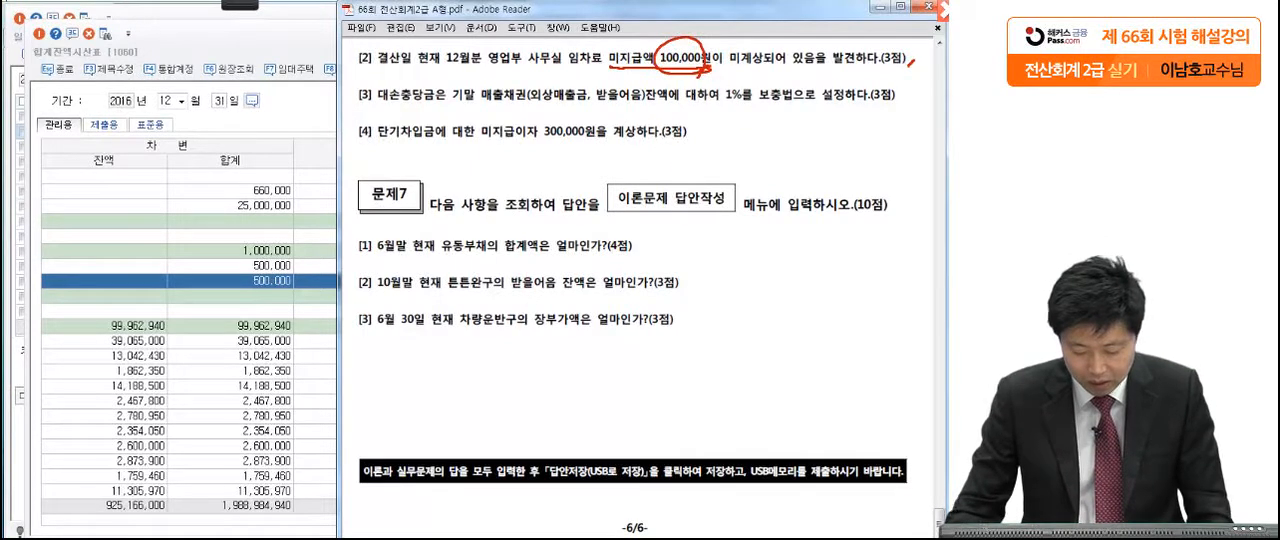
{"action": "key", "text": "Escape"}
Step: Return to 일반전표입력 and start a December 31 debit line for the 판매관리비 account 임차료 (0819)
{"action": "left_click", "coordinate": [248, 480]}
{"action": "key", "text": "Escape"}
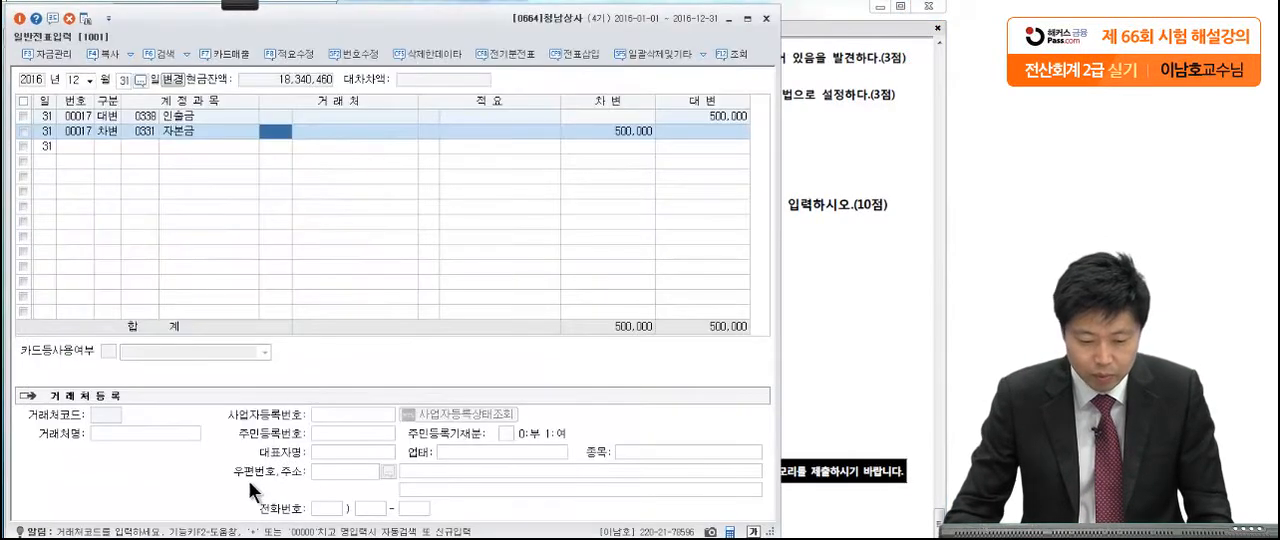
{"action": "left_click", "coordinate": [108, 147]}
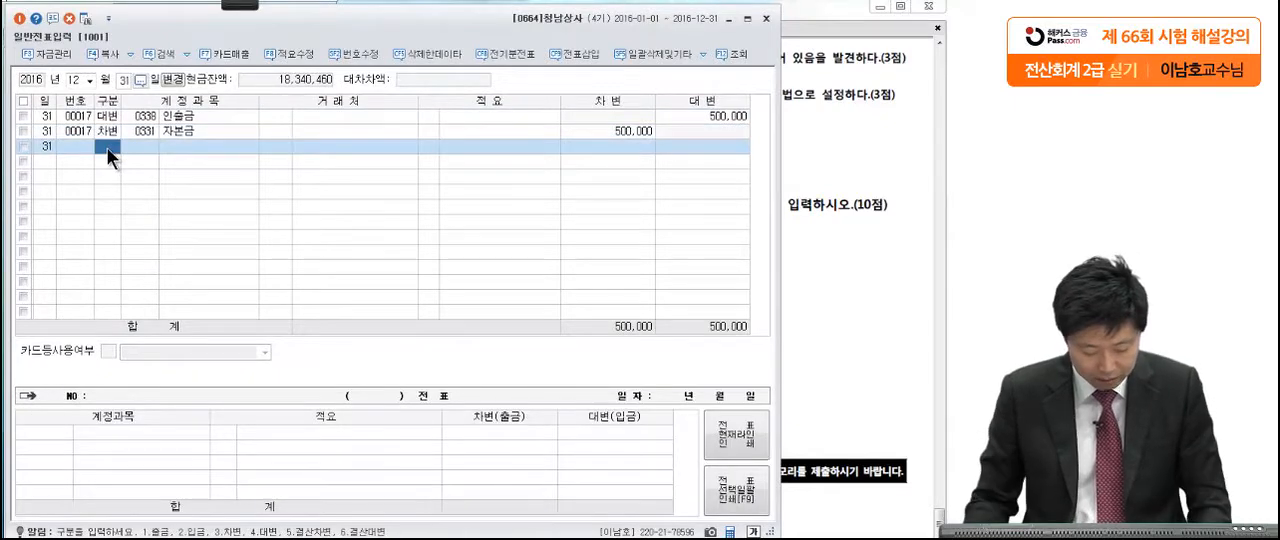
{"action": "type", "text": "3"}
{"action": "key", "text": "Return"}
{"action": "type", "text": "임차료"}
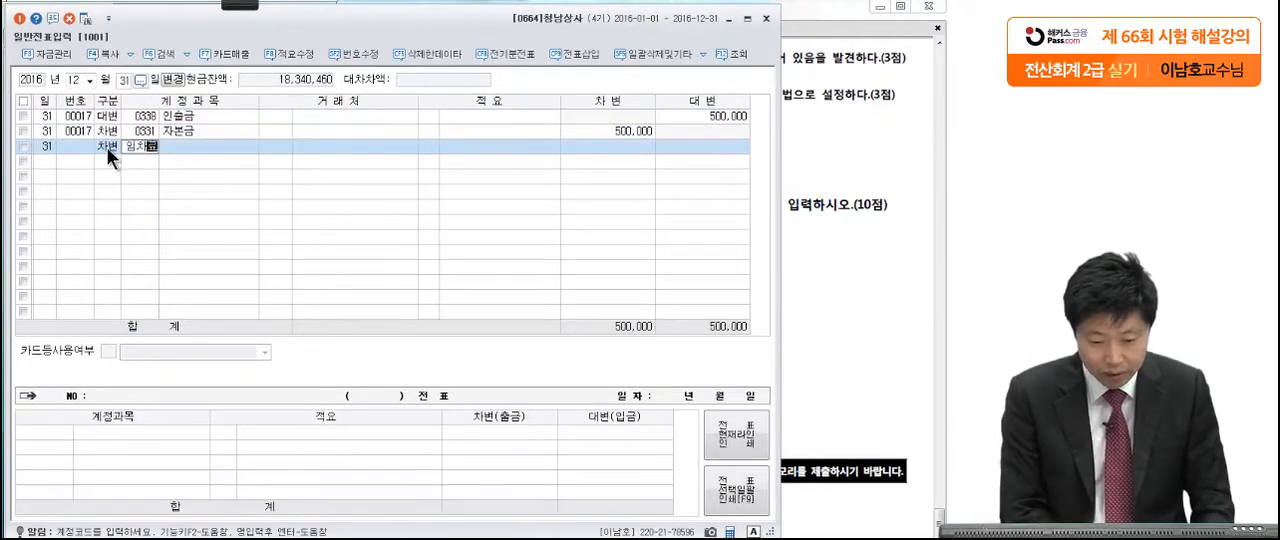
{"action": "key", "text": "Return"}
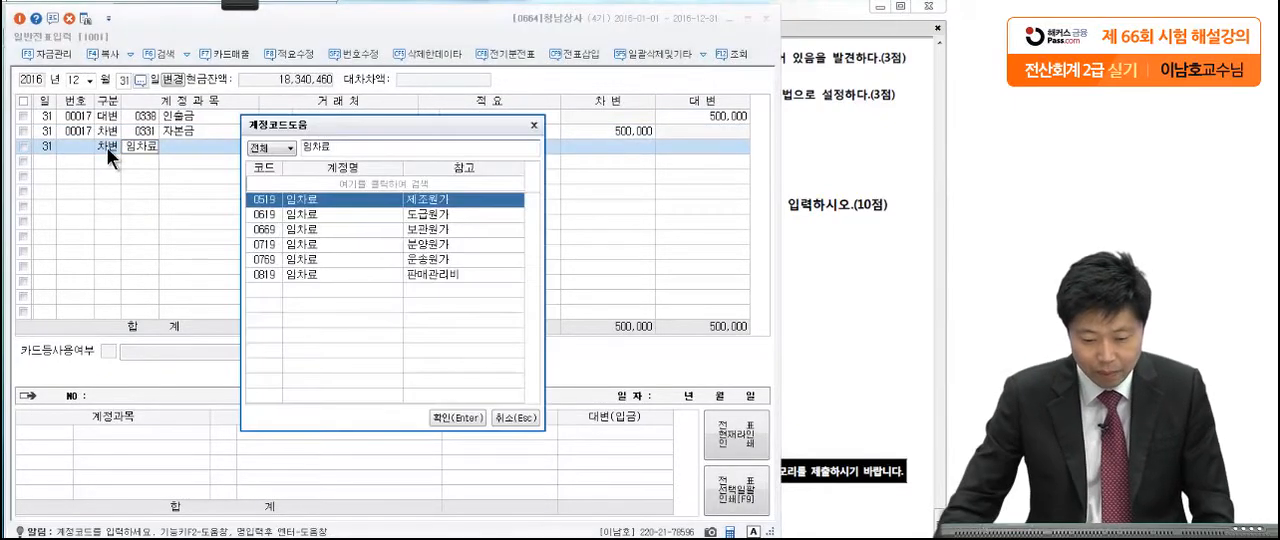
{"action": "left_click", "coordinate": [302, 274]}
{"action": "key", "text": "Return"}
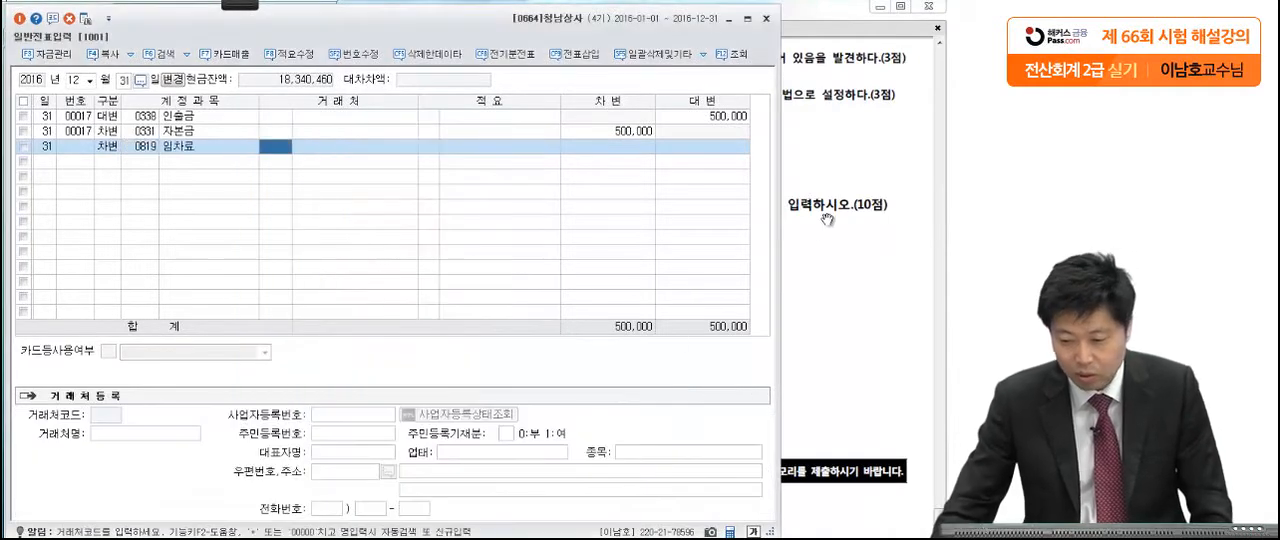
Step: Set the debit amount of the 임차료 line to 100,000
{"action": "left_click", "coordinate": [828, 205]}
{"action": "left_click", "coordinate": [292, 271]}
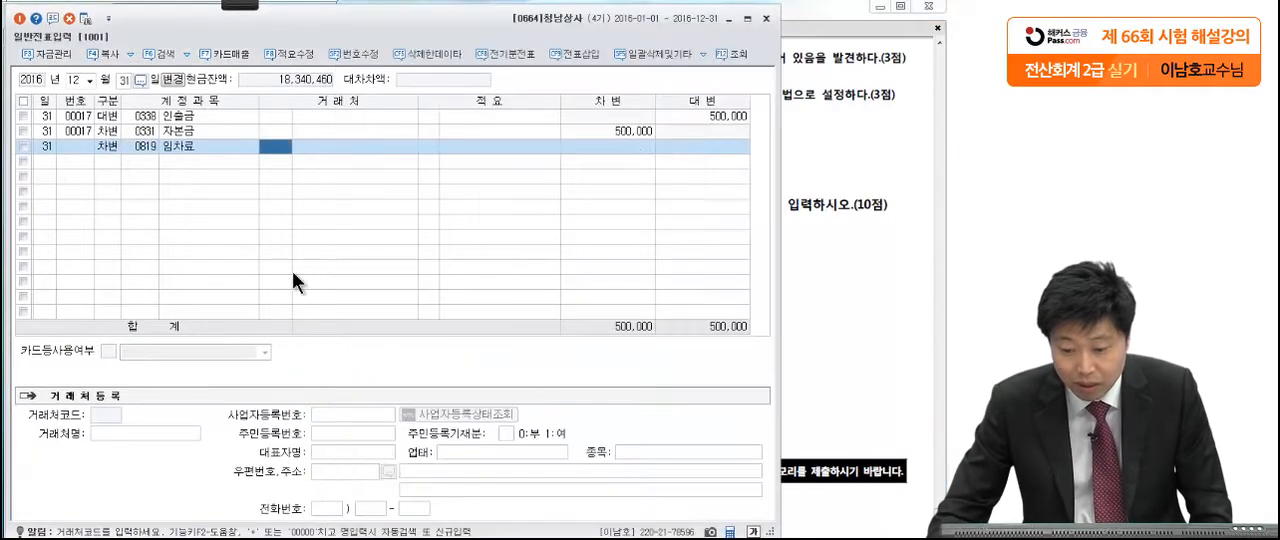
{"action": "left_click", "coordinate": [603, 142]}
{"action": "type", "text": "1000000"}
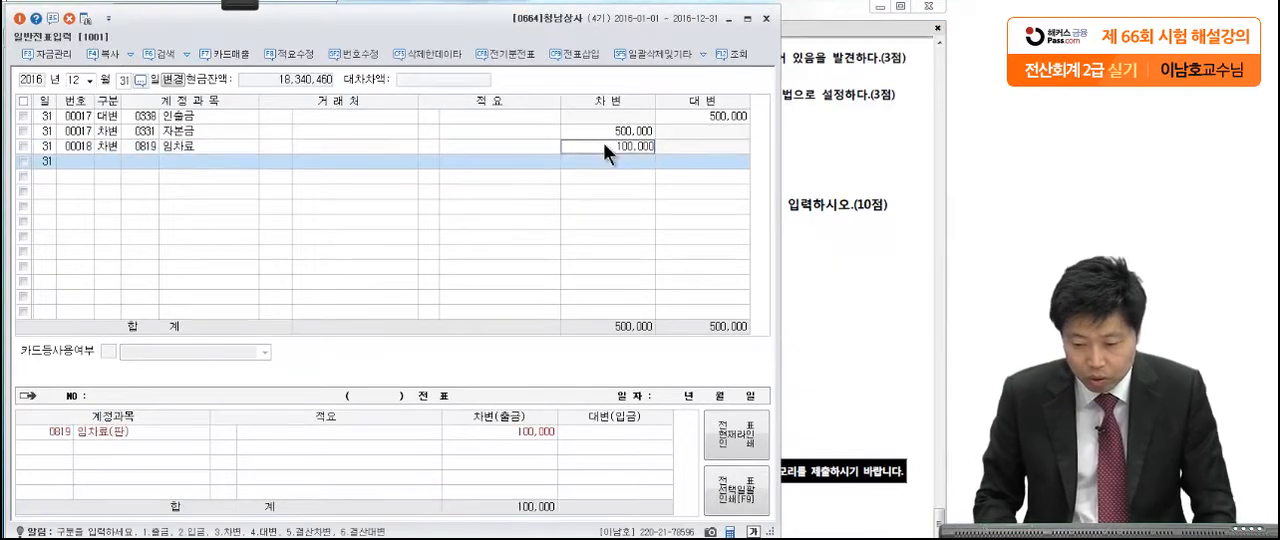
{"action": "key", "text": "Return"}
Step: Add the matching December 31 credit line to 미지급비용 (0262) for 100,000
{"action": "type", "text": "4미지급"}
{"action": "key", "text": "Return"}
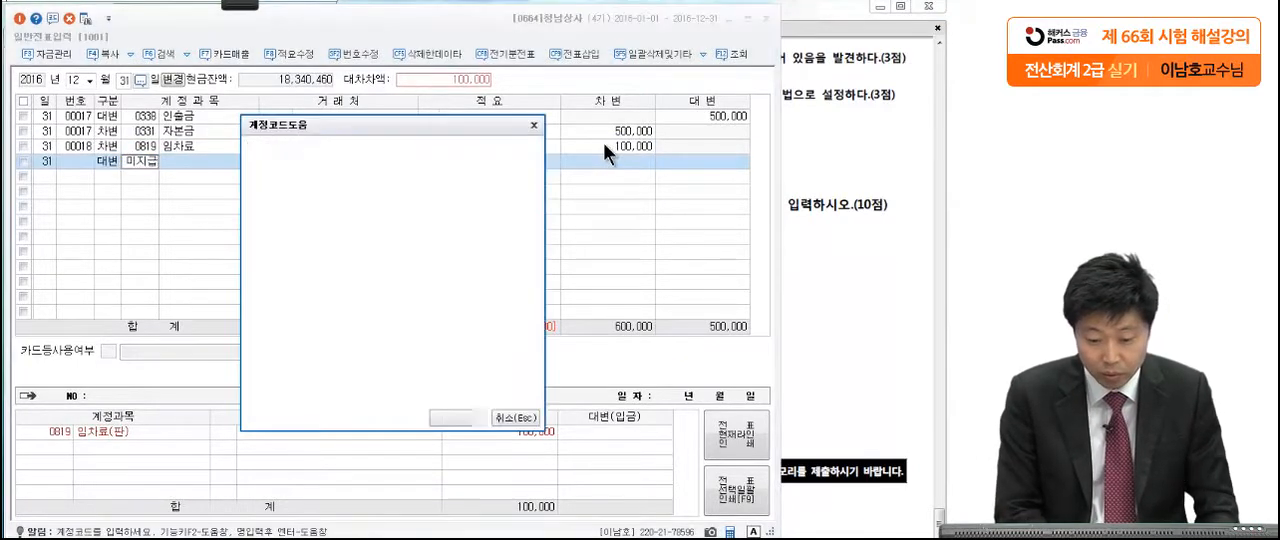
{"action": "type", "text": "비용"}
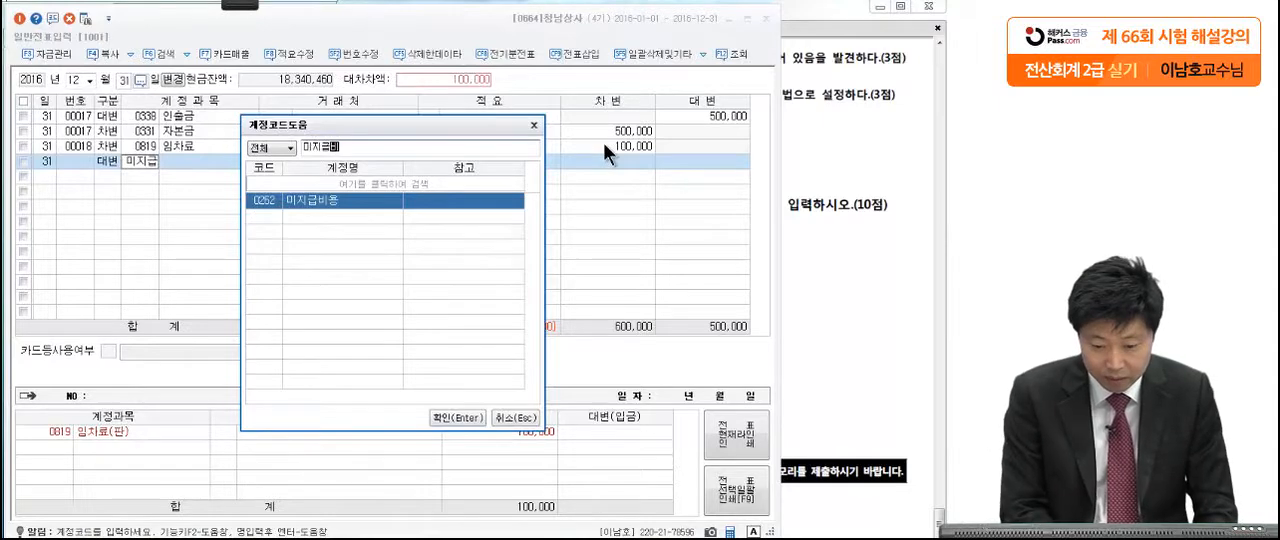
{"action": "key", "text": "Return"}
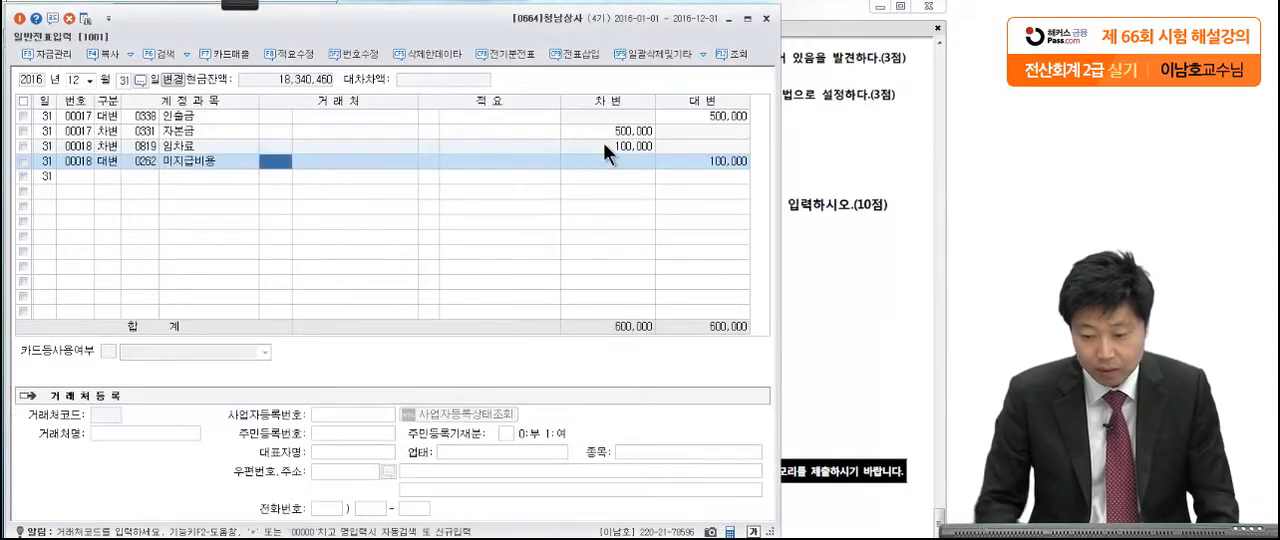
{"action": "left_click", "coordinate": [729, 162]}
Step: Read 문제6 [3] on setting 대손충당금 at 1% in the exam PDF and mark its key phrases in red pen
{"action": "left_click", "coordinate": [792, 168]}
{"action": "scroll", "coordinate": [780, 302], "scroll_direction": "down", "scroll_amount": 1}
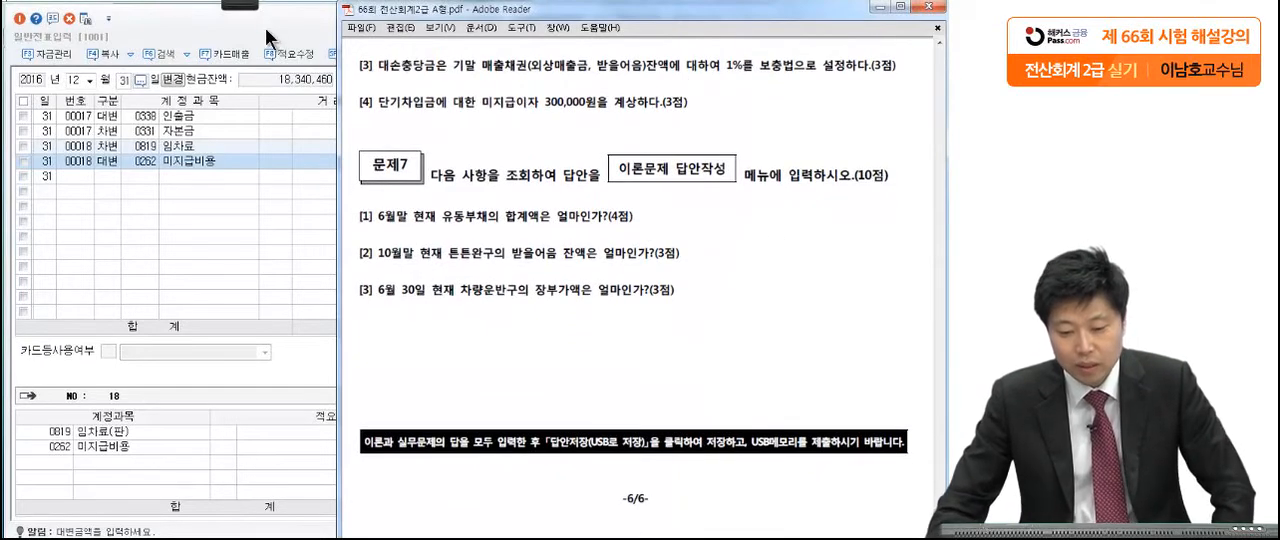
{"action": "left_click", "coordinate": [243, 5]}
{"action": "left_click", "coordinate": [34, 24]}
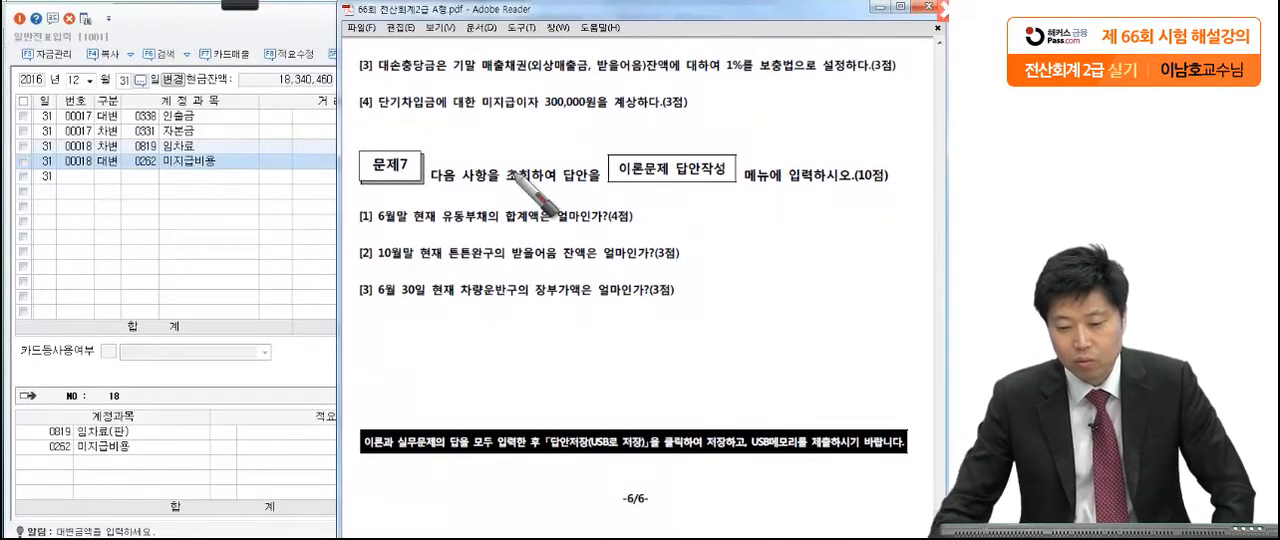
{"action": "left_click_drag", "start_coordinate": [527, 74], "coordinate": [646, 71]}
{"action": "left_click_drag", "start_coordinate": [729, 77], "coordinate": [722, 87]}
{"action": "left_click_drag", "start_coordinate": [799, 84], "coordinate": [806, 85]}
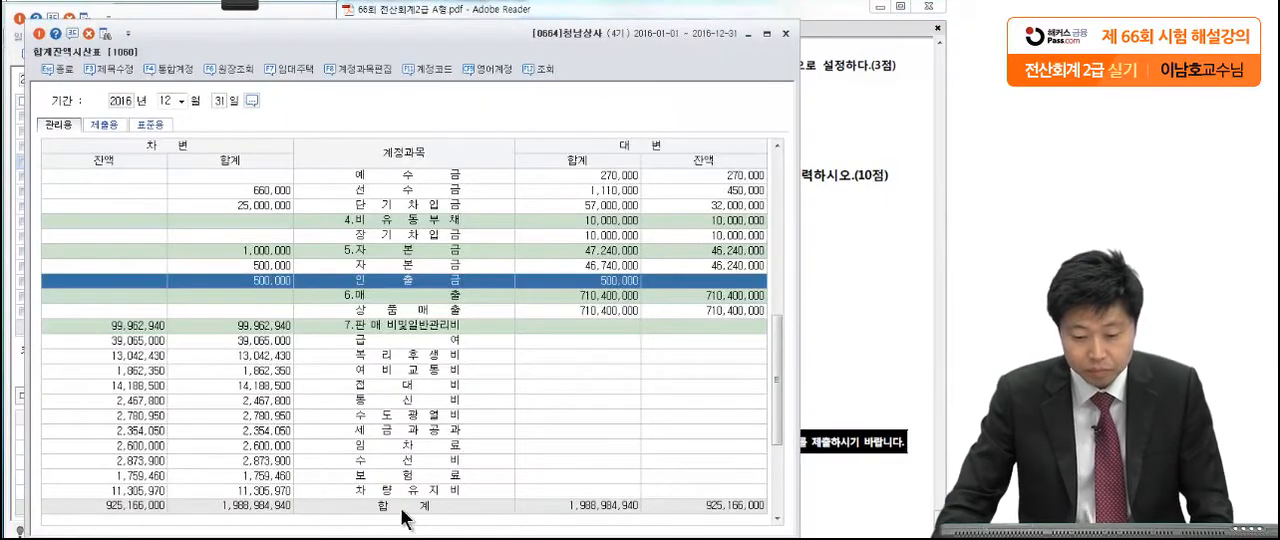
Step: Bring up the December 31 합계잔액시산표 and locate its 대손충당금 row
{"action": "left_click", "coordinate": [396, 416]}
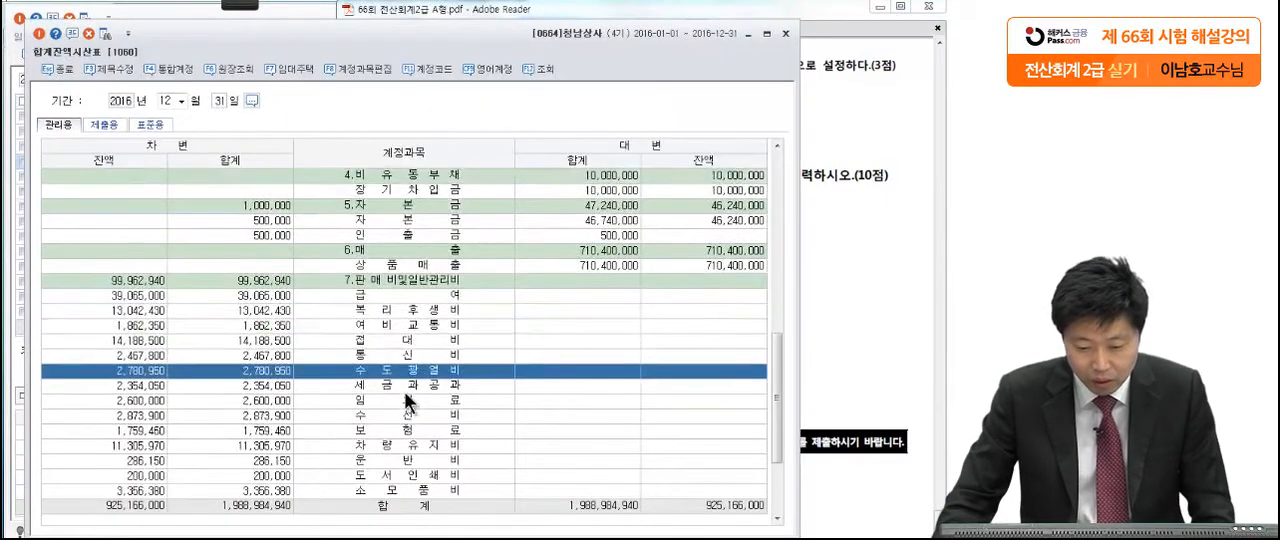
{"action": "scroll", "coordinate": [400, 400], "scroll_direction": "up", "scroll_amount": 10}
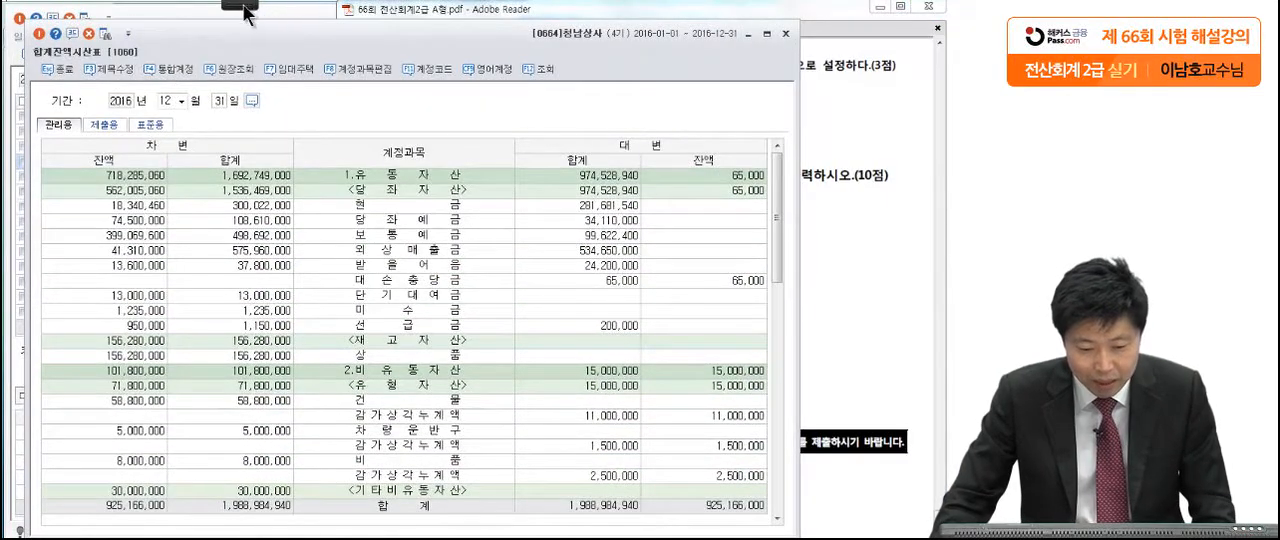
{"action": "mouse_move", "coordinate": [243, 8]}
{"action": "left_click", "coordinate": [27, 24]}
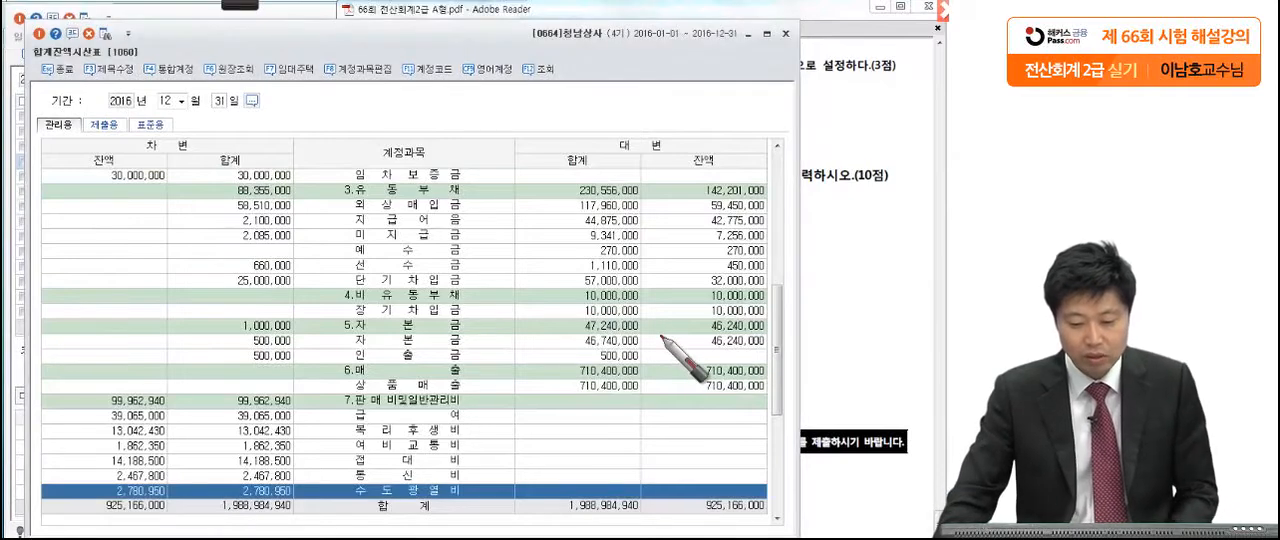
{"action": "key", "text": "Escape"}
{"action": "left_click", "coordinate": [584, 308]}
{"action": "scroll", "coordinate": [582, 303], "scroll_direction": "up", "scroll_amount": 7}
{"action": "left_click", "coordinate": [556, 286]}
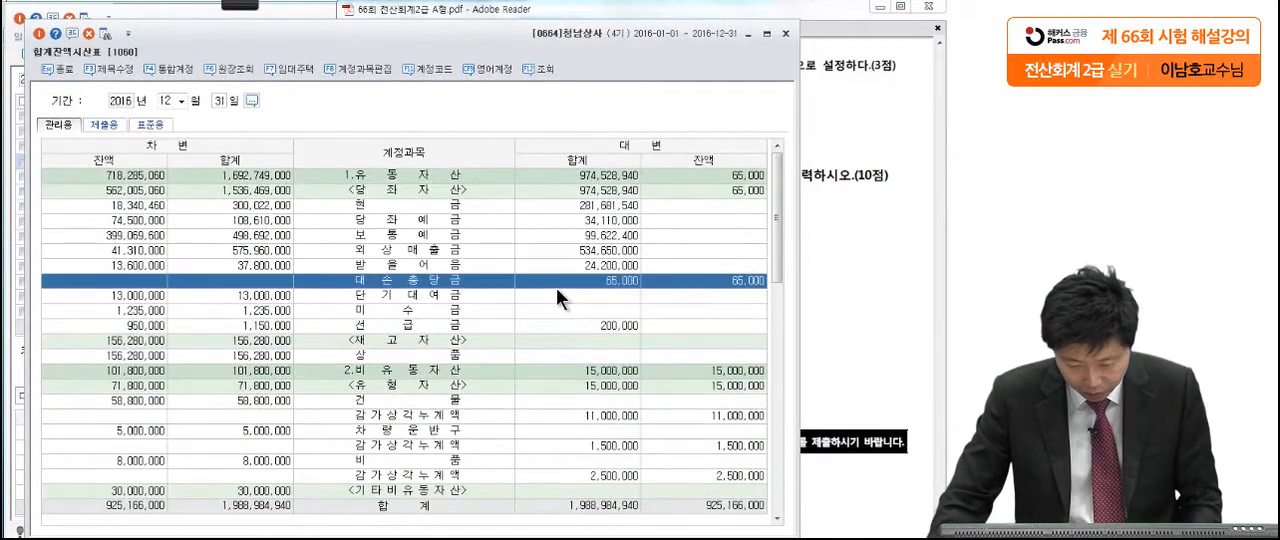
Step: Mark the 외상매출금, 받을어음 and 대손충당금 balances in red pen on the trial balance
{"action": "mouse_move", "coordinate": [258, 8]}
{"action": "left_click", "coordinate": [131, 16]}
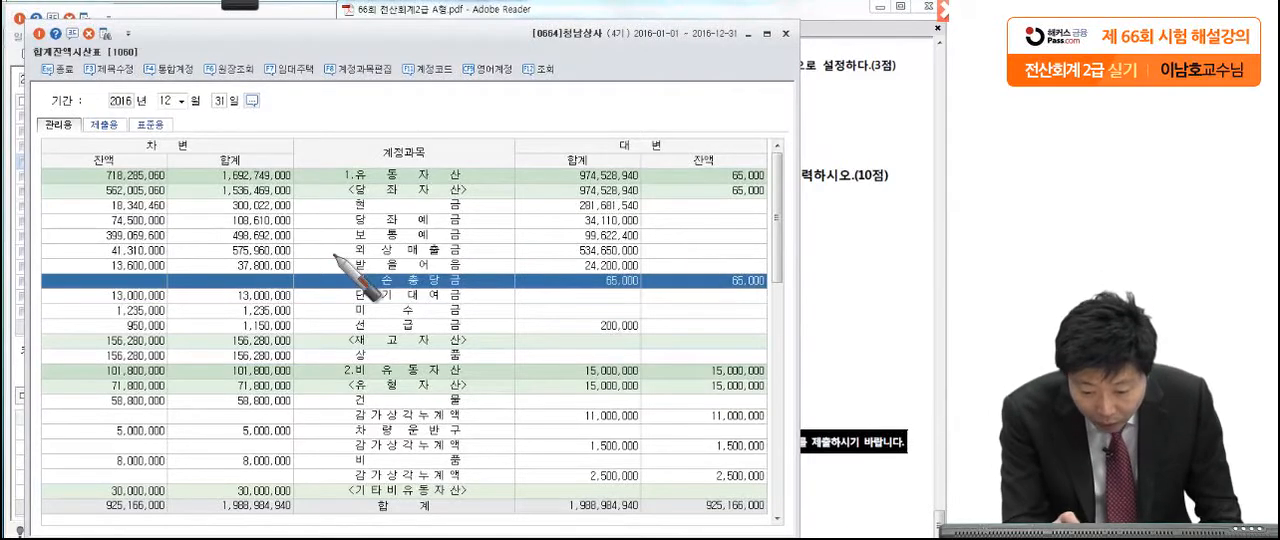
{"action": "left_click_drag", "start_coordinate": [165, 255], "coordinate": [193, 235]}
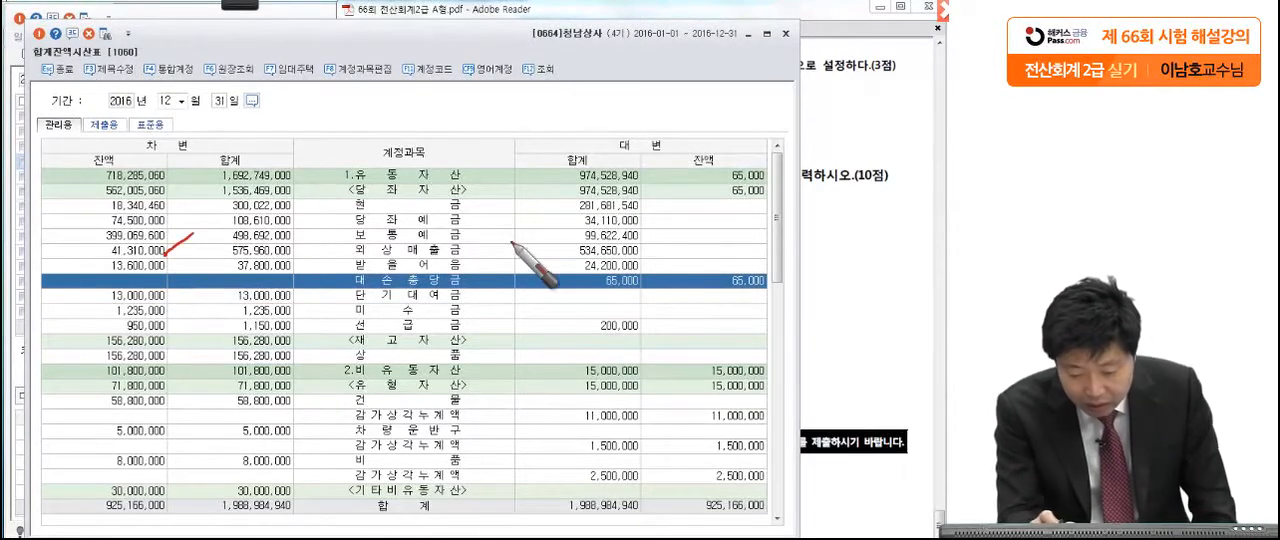
{"action": "left_click_drag", "start_coordinate": [745, 262], "coordinate": [798, 258]}
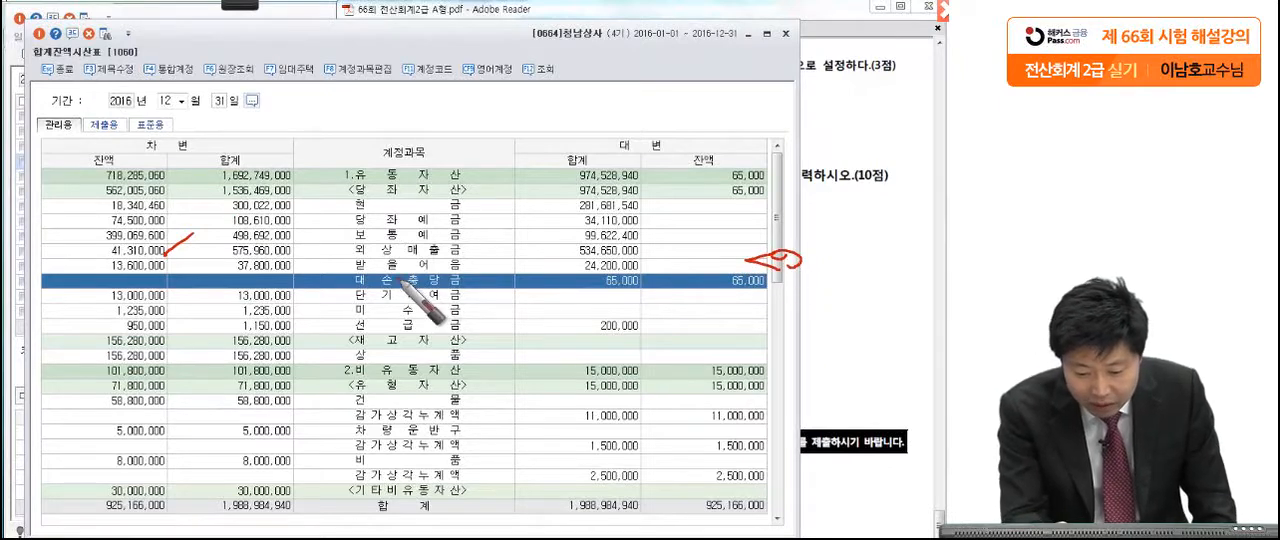
{"action": "left_click_drag", "start_coordinate": [160, 270], "coordinate": [190, 260]}
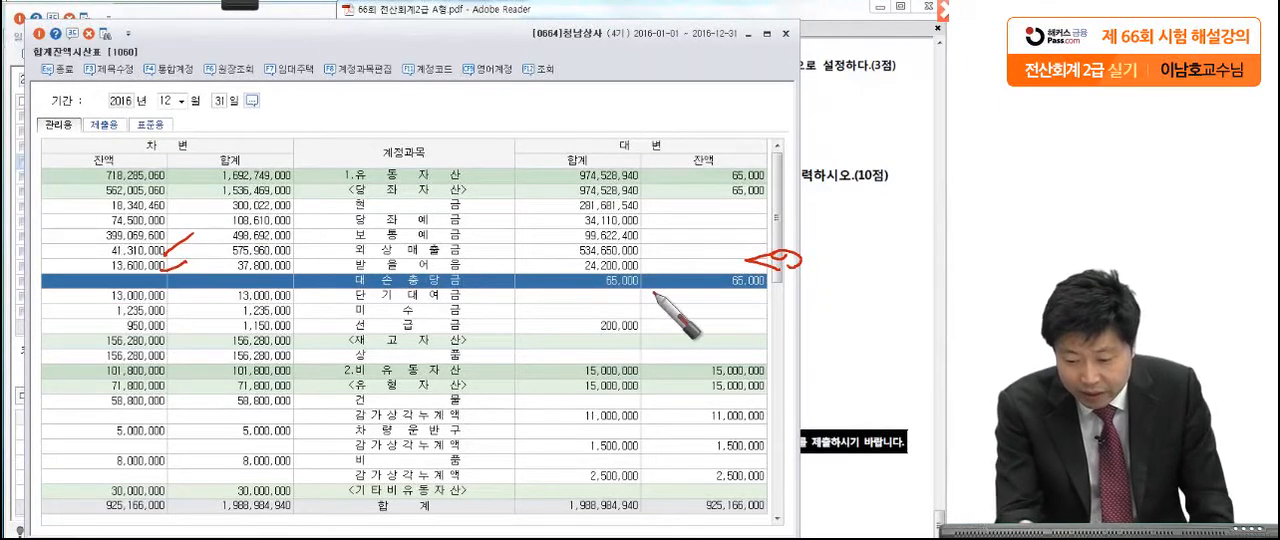
{"action": "left_click_drag", "start_coordinate": [766, 292], "coordinate": [812, 267]}
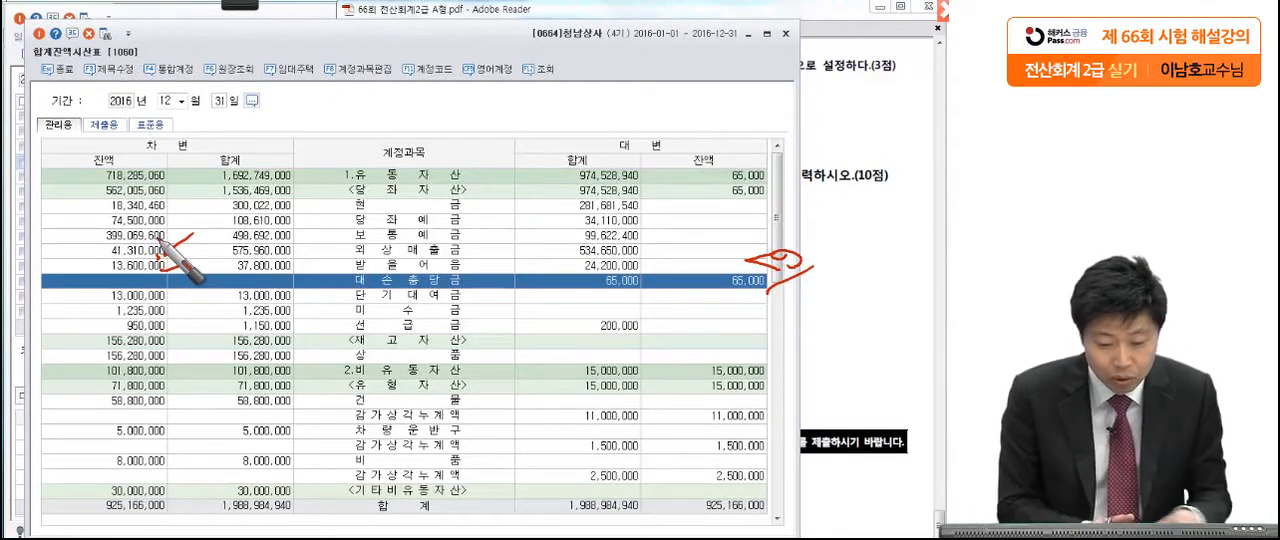
{"action": "mouse_move", "coordinate": [163, 250]}
{"action": "left_mouse_down"}
{"action": "mouse_move", "coordinate": [112, 250]}
{"action": "mouse_move", "coordinate": [154, 258]}
{"action": "left_mouse_up"}
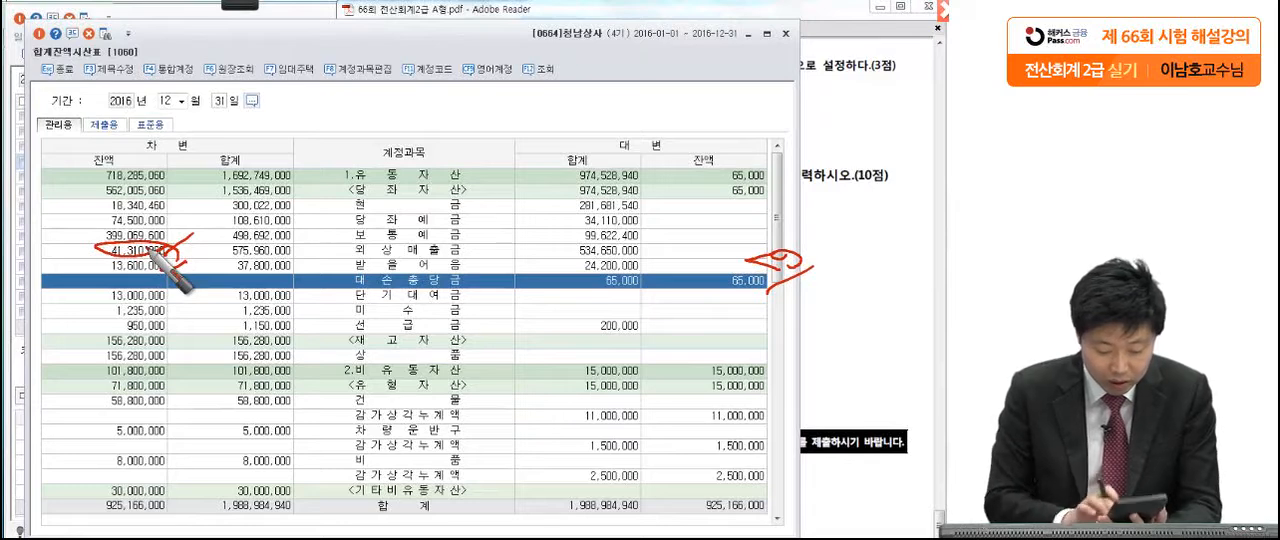
Step: Write the 1% allowance for 외상매출금, 413,100, in red pen above the table and circle it
{"action": "mouse_move", "coordinate": [312, 89]}
{"action": "left_mouse_down"}
{"action": "mouse_move", "coordinate": [331, 112]}
{"action": "mouse_move", "coordinate": [313, 132]}
{"action": "left_mouse_up"}
{"action": "left_click_drag", "start_coordinate": [342, 96], "coordinate": [337, 133]}
{"action": "left_click_drag", "start_coordinate": [371, 83], "coordinate": [368, 153]}
{"action": "left_click_drag", "start_coordinate": [403, 148], "coordinate": [405, 161]}
{"action": "mouse_move", "coordinate": [437, 106]}
{"action": "left_mouse_down"}
{"action": "mouse_move", "coordinate": [416, 152]}
{"action": "mouse_move", "coordinate": [458, 146]}
{"action": "left_mouse_up"}
{"action": "left_click_drag", "start_coordinate": [474, 128], "coordinate": [492, 130]}
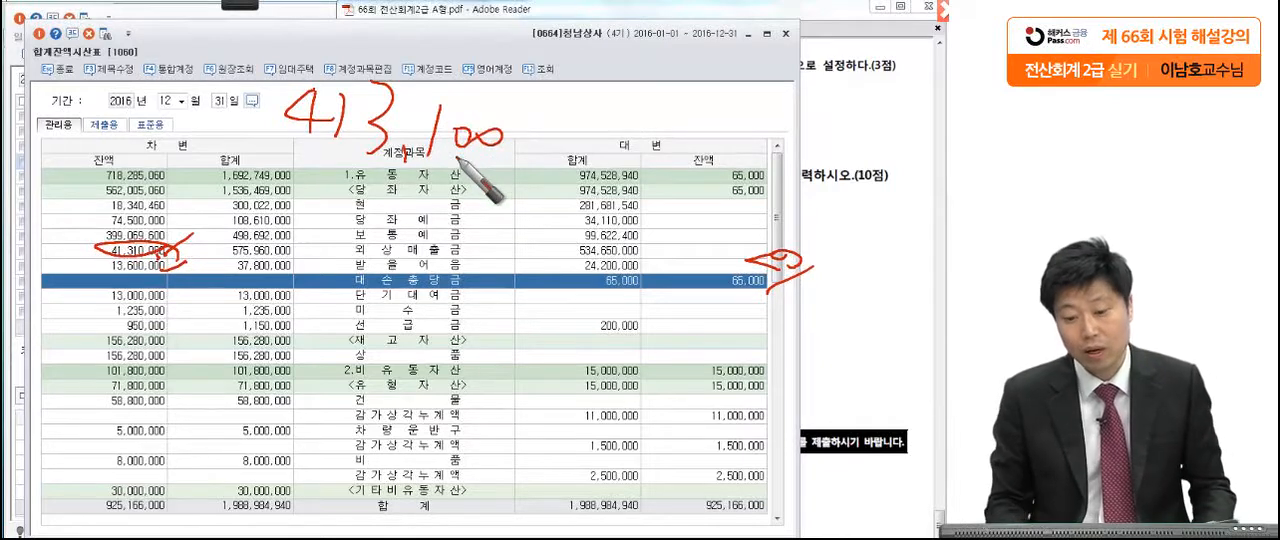
{"action": "mouse_move", "coordinate": [310, 152]}
{"action": "left_mouse_down"}
{"action": "mouse_move", "coordinate": [350, 52]}
{"action": "mouse_move", "coordinate": [372, 182]}
{"action": "left_mouse_up"}
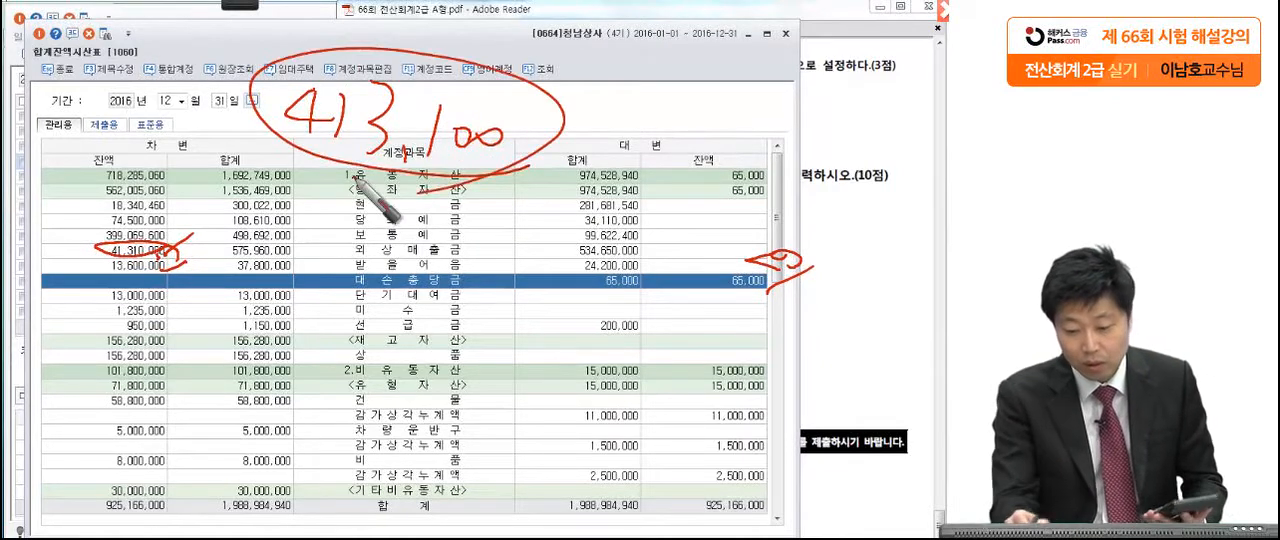
Step: Extend the 외상매출금 calculation in red pen with a subtraction of 0 and an empty result box
{"action": "left_click_drag", "start_coordinate": [582, 110], "coordinate": [597, 112]}
{"action": "mouse_move", "coordinate": [672, 104]}
{"action": "left_mouse_down"}
{"action": "mouse_move", "coordinate": [629, 152]}
{"action": "mouse_move", "coordinate": [731, 111]}
{"action": "mouse_move", "coordinate": [738, 129]}
{"action": "left_mouse_up"}
{"action": "left_click_drag", "start_coordinate": [762, 82], "coordinate": [765, 153]}
{"action": "mouse_move", "coordinate": [763, 86]}
{"action": "left_mouse_down"}
{"action": "mouse_move", "coordinate": [818, 74]}
{"action": "mouse_move", "coordinate": [768, 154]}
{"action": "left_mouse_up"}
{"action": "left_click_drag", "start_coordinate": [890, 143], "coordinate": [878, 158]}
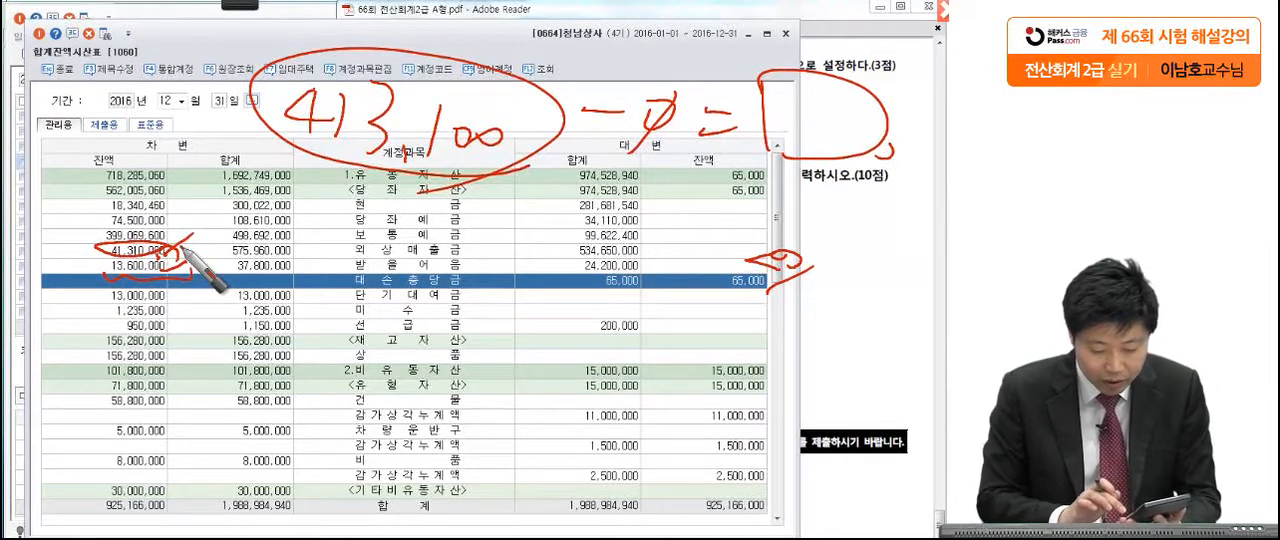
Step: Write the 받을어음 allowance calculation 136,000 − 65,000 = 71,000 in red pen and box its result
{"action": "mouse_move", "coordinate": [292, 207]}
{"action": "left_mouse_down"}
{"action": "mouse_move", "coordinate": [288, 252]}
{"action": "mouse_move", "coordinate": [372, 196]}
{"action": "mouse_move", "coordinate": [385, 258]}
{"action": "mouse_move", "coordinate": [465, 232]}
{"action": "left_mouse_up"}
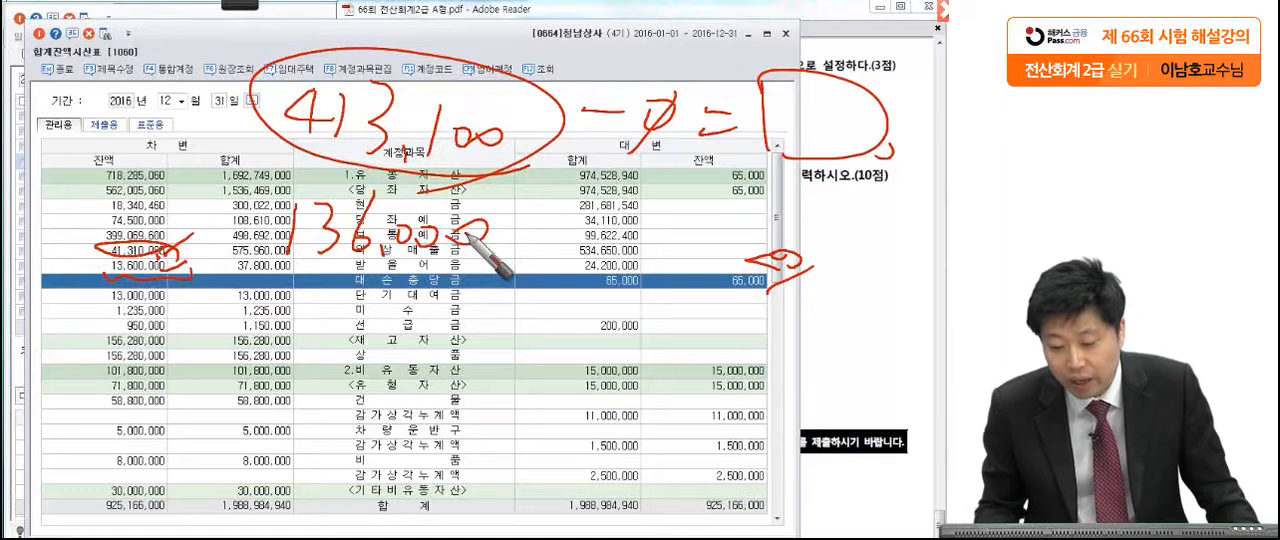
{"action": "left_click", "coordinate": [762, 296]}
{"action": "left_click_drag", "start_coordinate": [498, 229], "coordinate": [523, 229]}
{"action": "mouse_move", "coordinate": [577, 194]}
{"action": "left_mouse_down"}
{"action": "mouse_move", "coordinate": [541, 236]}
{"action": "mouse_move", "coordinate": [718, 230]}
{"action": "left_mouse_up"}
{"action": "mouse_move", "coordinate": [757, 193]}
{"action": "left_mouse_down"}
{"action": "mouse_move", "coordinate": [878, 236]}
{"action": "mouse_move", "coordinate": [720, 224]}
{"action": "left_mouse_up"}
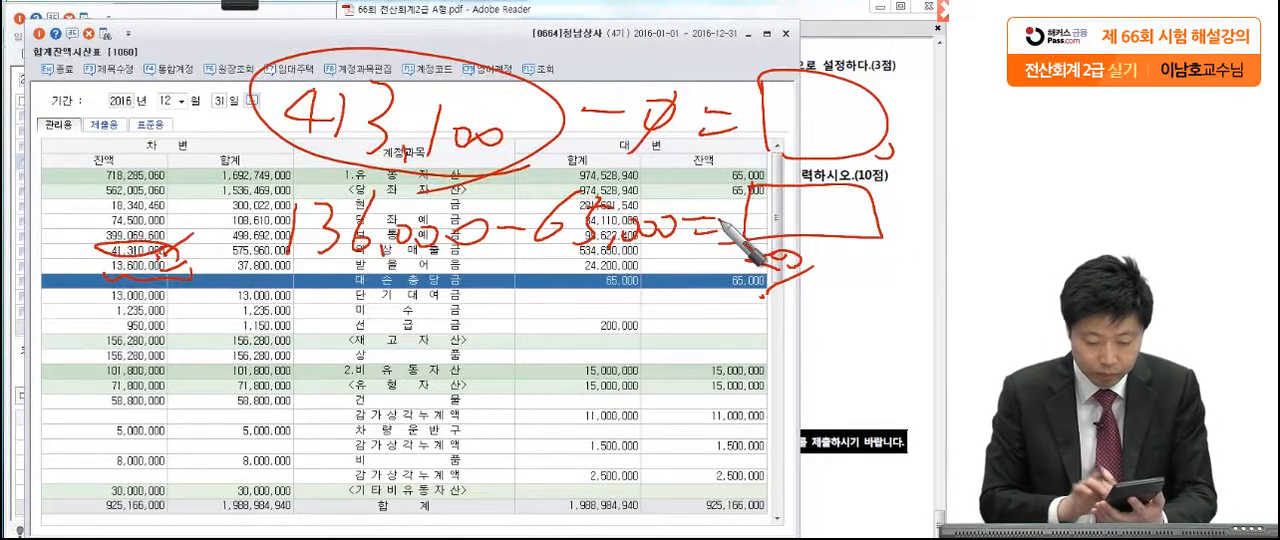
{"action": "left_click_drag", "start_coordinate": [720, 222], "coordinate": [852, 220]}
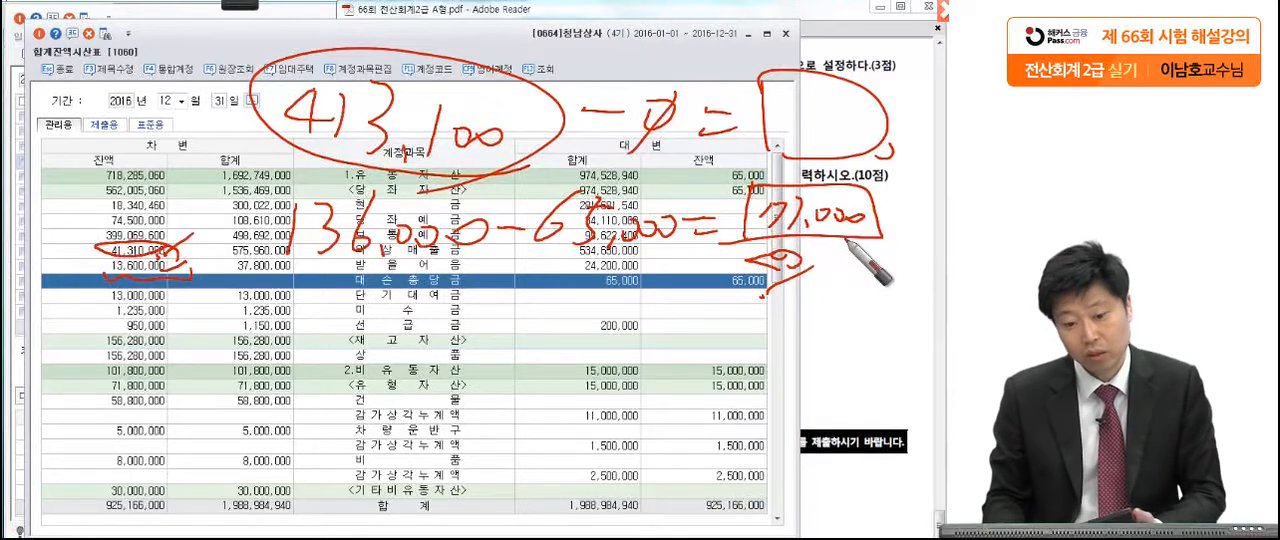
Step: Fill 413,100 into the 외상매출금 result box, clear the red notes and return to 일반전표입력
{"action": "mouse_move", "coordinate": [780, 104]}
{"action": "left_mouse_down"}
{"action": "mouse_move", "coordinate": [830, 138]}
{"action": "mouse_move", "coordinate": [918, 125]}
{"action": "left_mouse_up"}
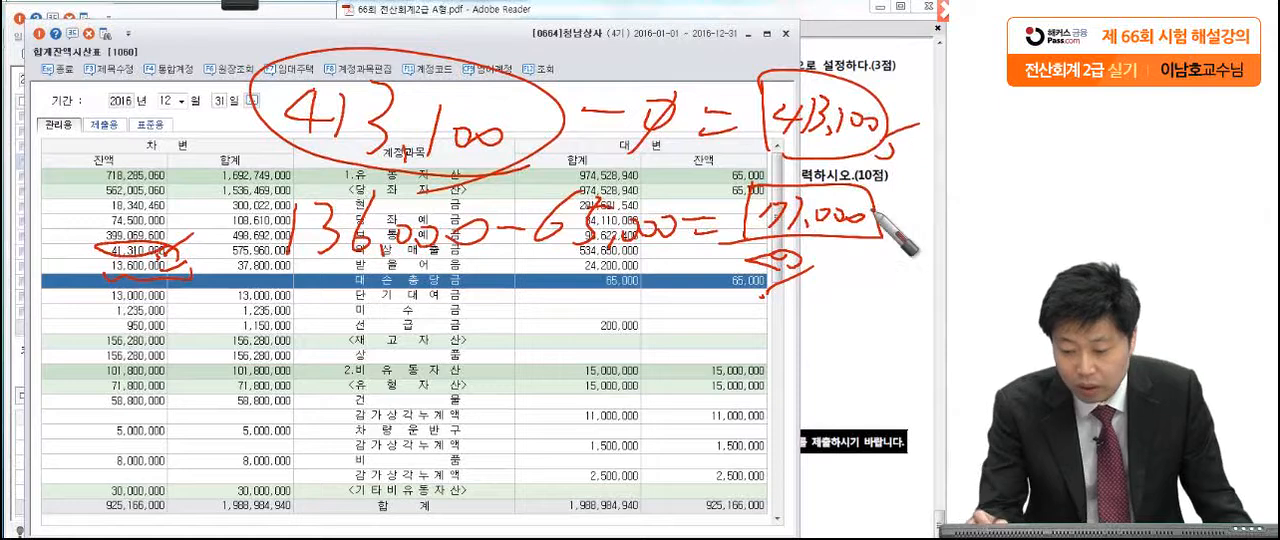
{"action": "left_click_drag", "start_coordinate": [870, 237], "coordinate": [912, 224]}
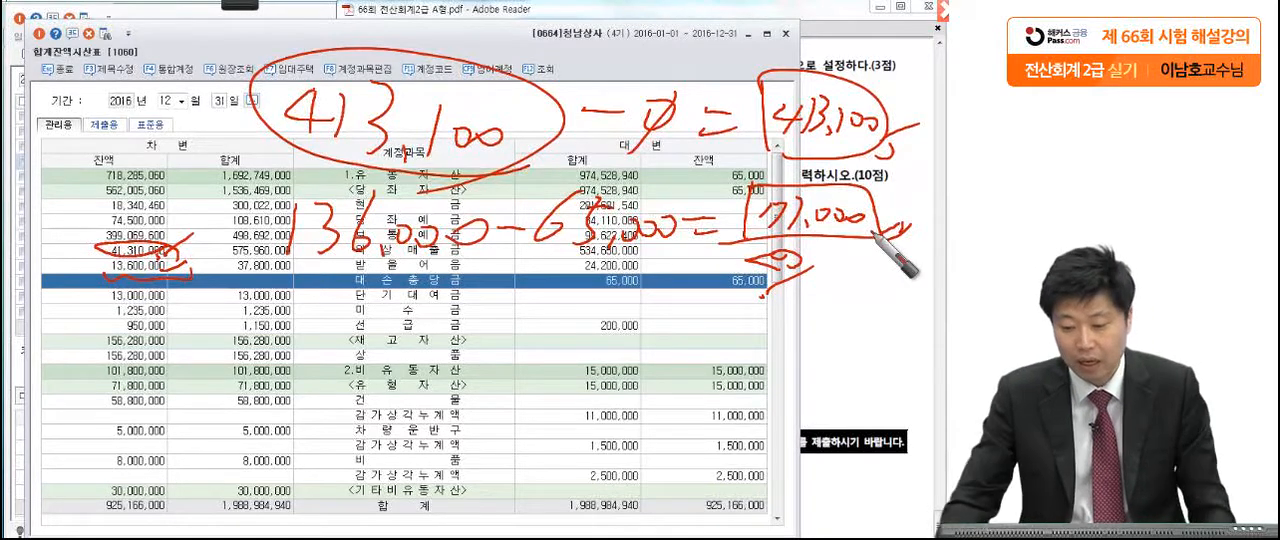
{"action": "key", "text": "Escape"}
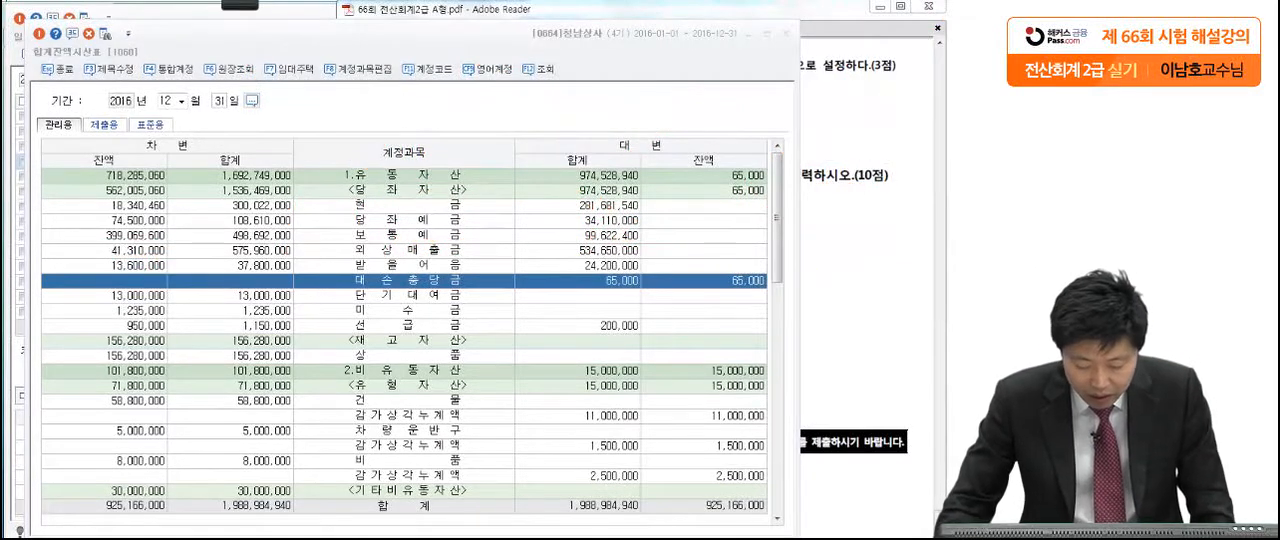
{"action": "key", "text": "Escape"}
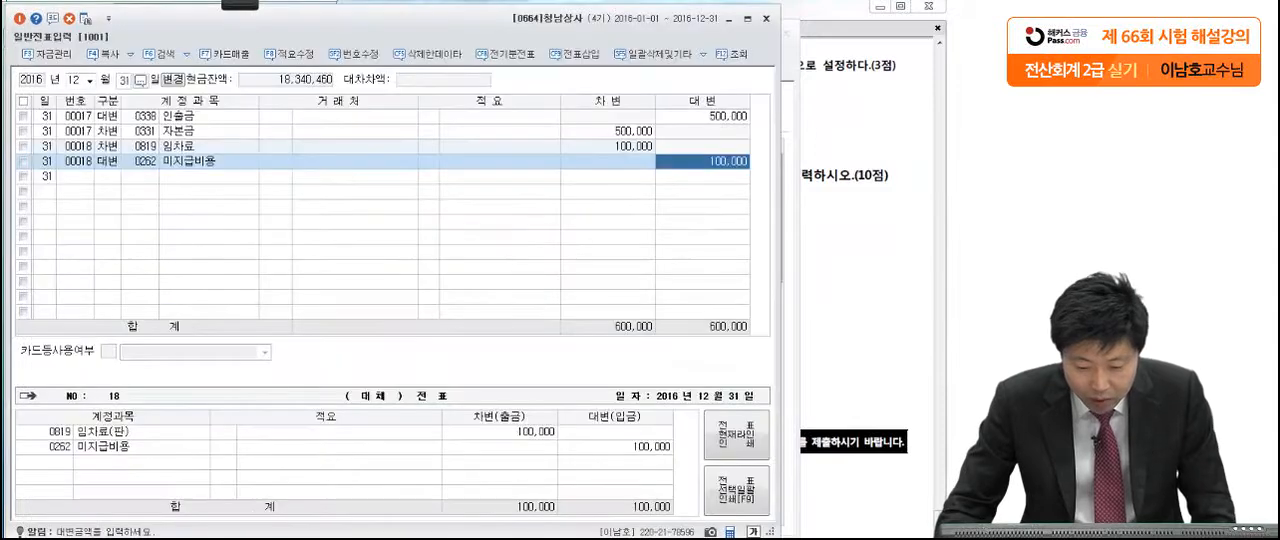
{"action": "left_click", "coordinate": [108, 177]}
{"action": "type", "text": "3"}
{"action": "key", "text": "Return"}
{"action": "type", "text": "대스ㅗㄴ"}
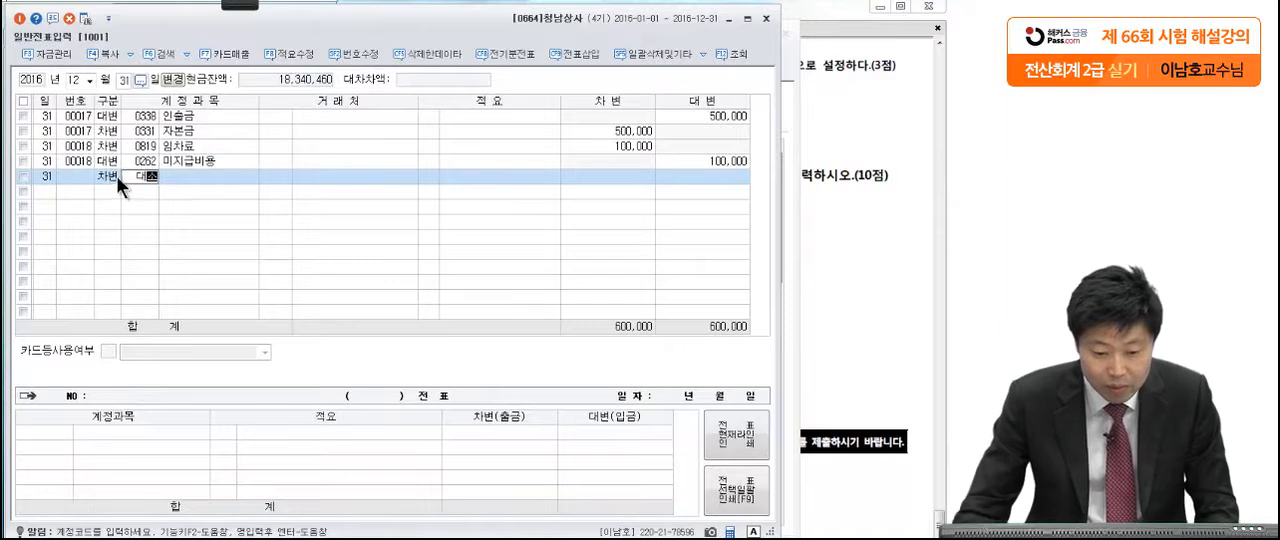
{"action": "key", "text": "Return"}
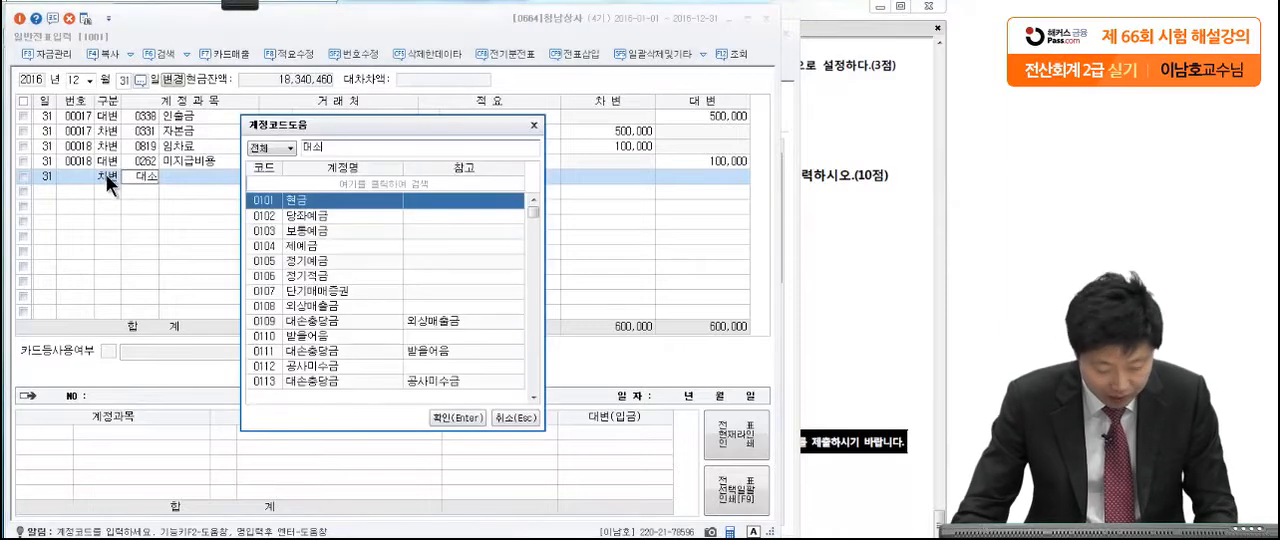
{"action": "left_click", "coordinate": [534, 125]}
Step: Start a December 31 credit line for the 외상매출금 allowance account 대손충당금 (0109)
{"action": "type", "text": "4"}
{"action": "key", "text": "Return"}
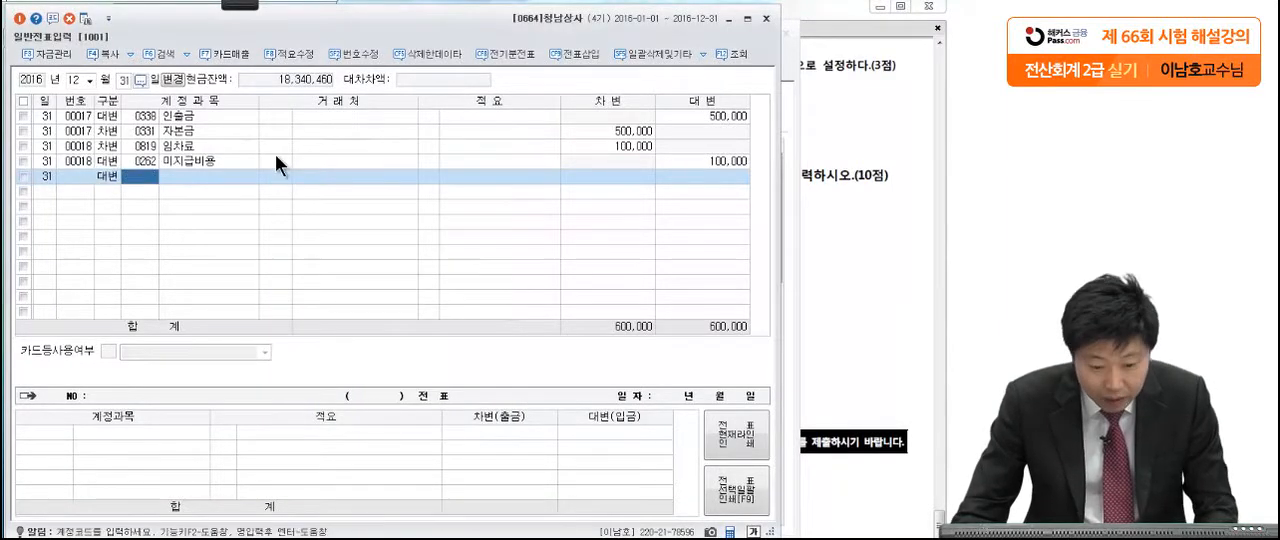
{"action": "type", "text": "대손충"}
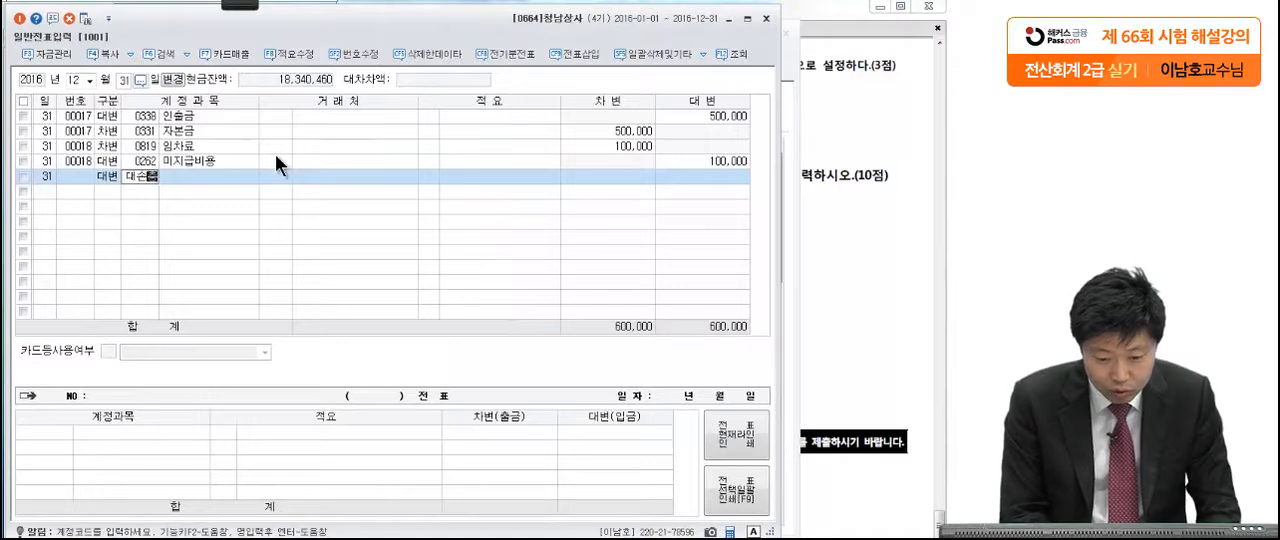
{"action": "key", "text": "Return"}
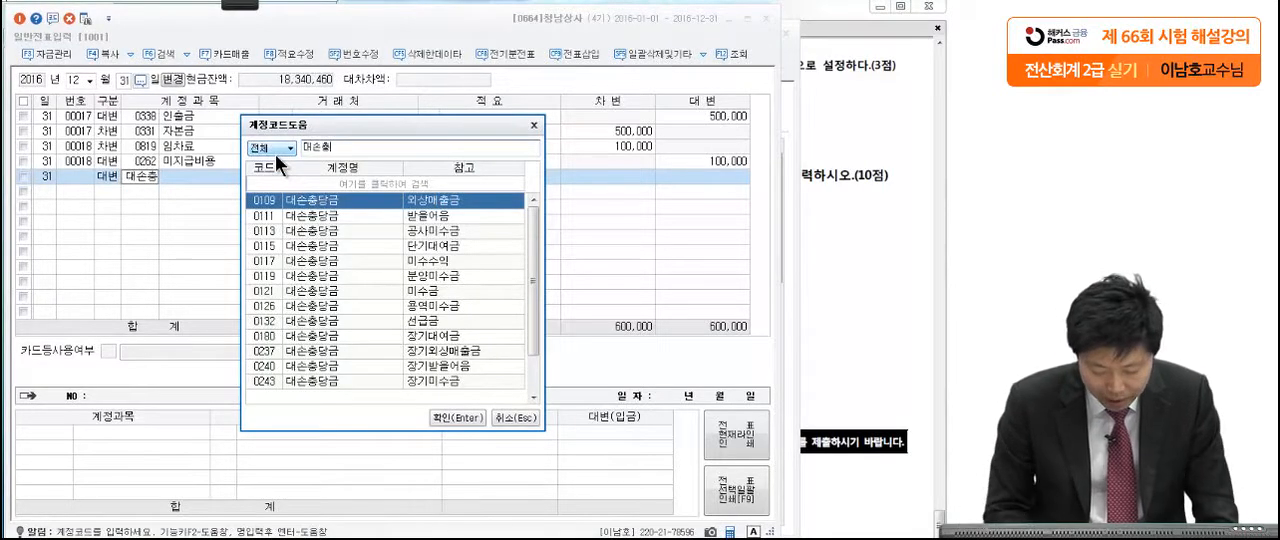
{"action": "key", "text": "Return"}
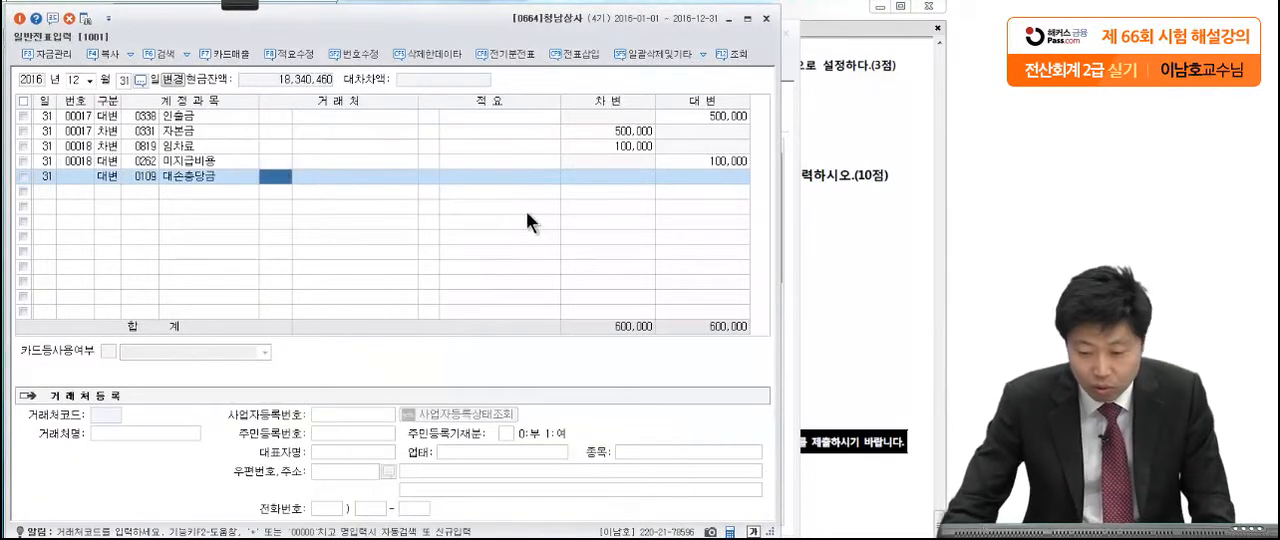
{"action": "key", "text": "Return"}
{"action": "key", "text": "Return"}
Step: Recheck the exam question and trial balance, and set the credit amount of the 대손충당금 (0109) line to 413,100
{"action": "left_click", "coordinate": [860, 182]}
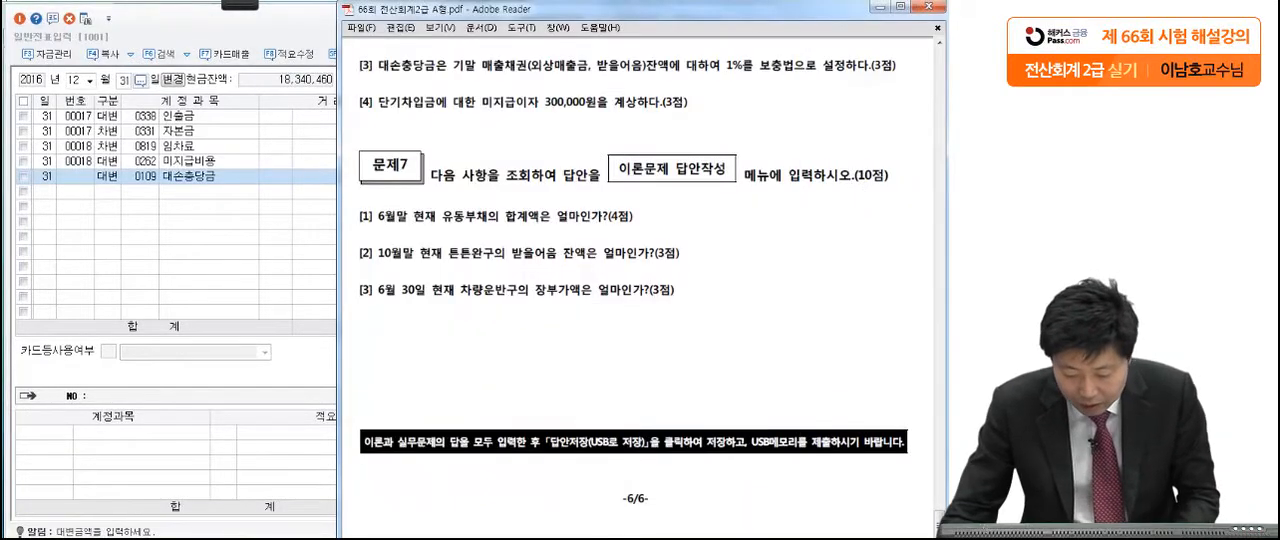
{"action": "key", "text": "alt+Tab"}
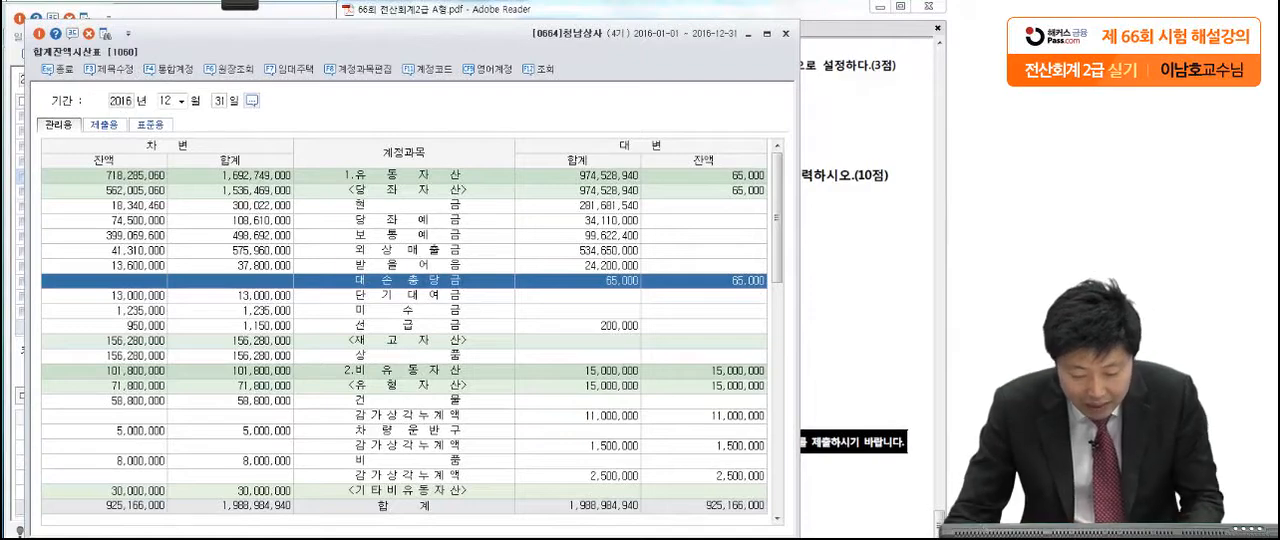
{"action": "key", "text": "Escape"}
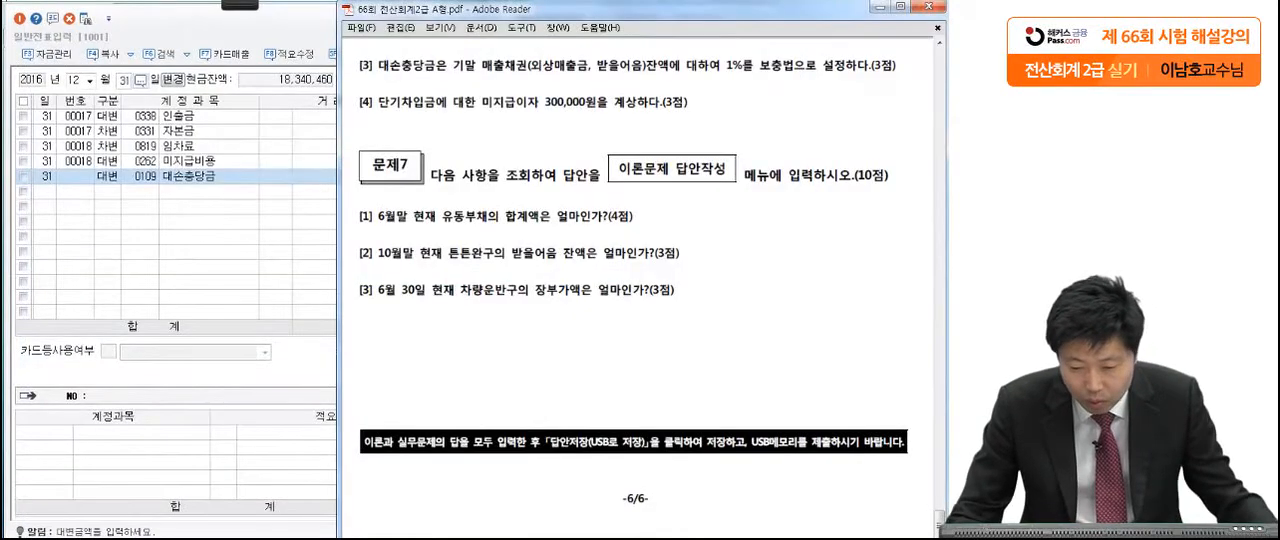
{"action": "left_click", "coordinate": [210, 195]}
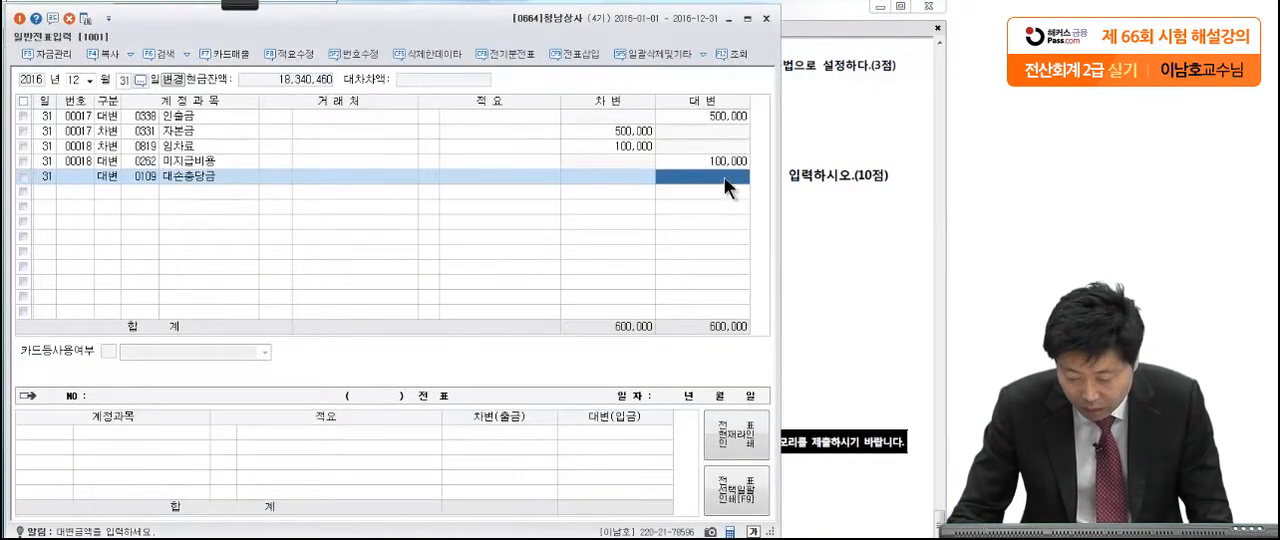
{"action": "type", "text": "413,10"}
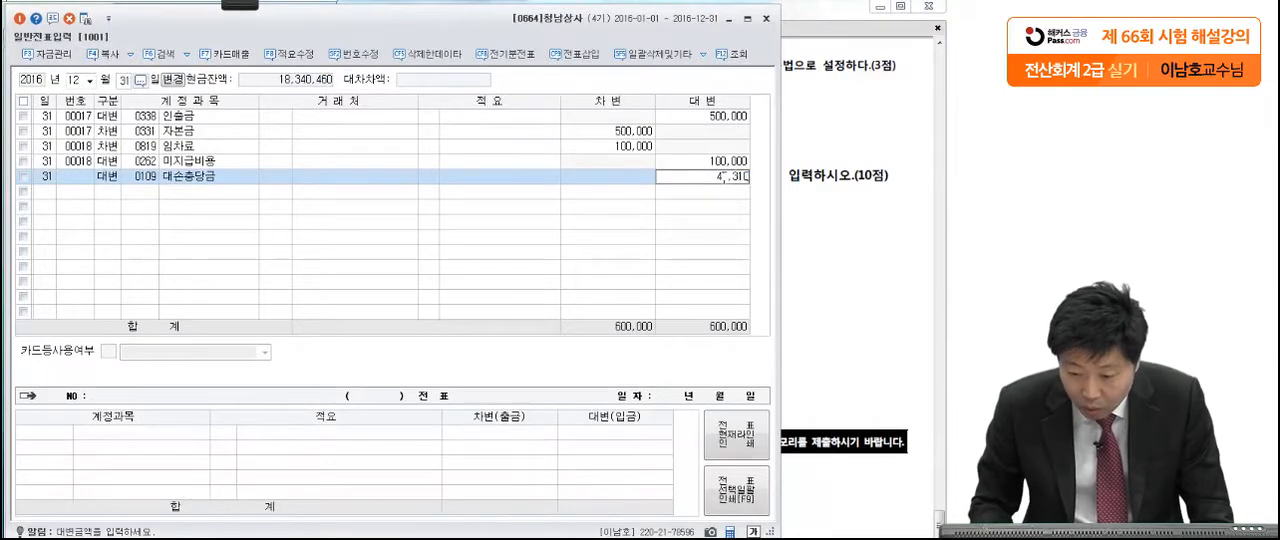
{"action": "type", "text": "0"}
{"action": "key", "text": "Return"}
Step: Add a December 31 credit line of 71,000 for the 받을어음 allowance account 대손충당금 (0111), checking the trial balance
{"action": "type", "text": "4대손충"}
{"action": "key", "text": "Return"}
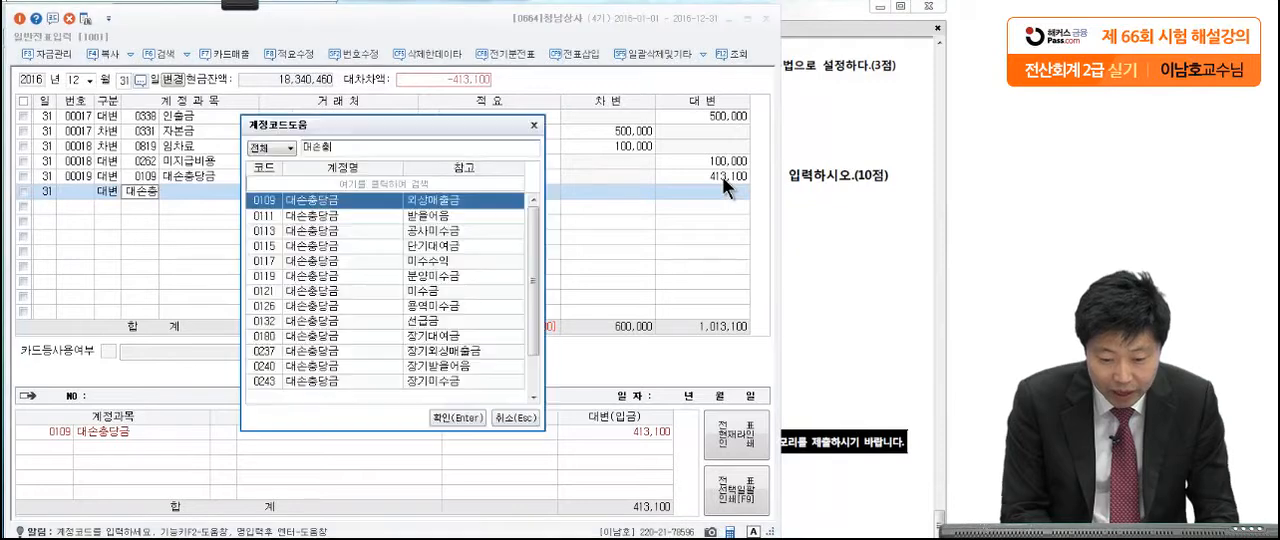
{"action": "left_click", "coordinate": [488, 219]}
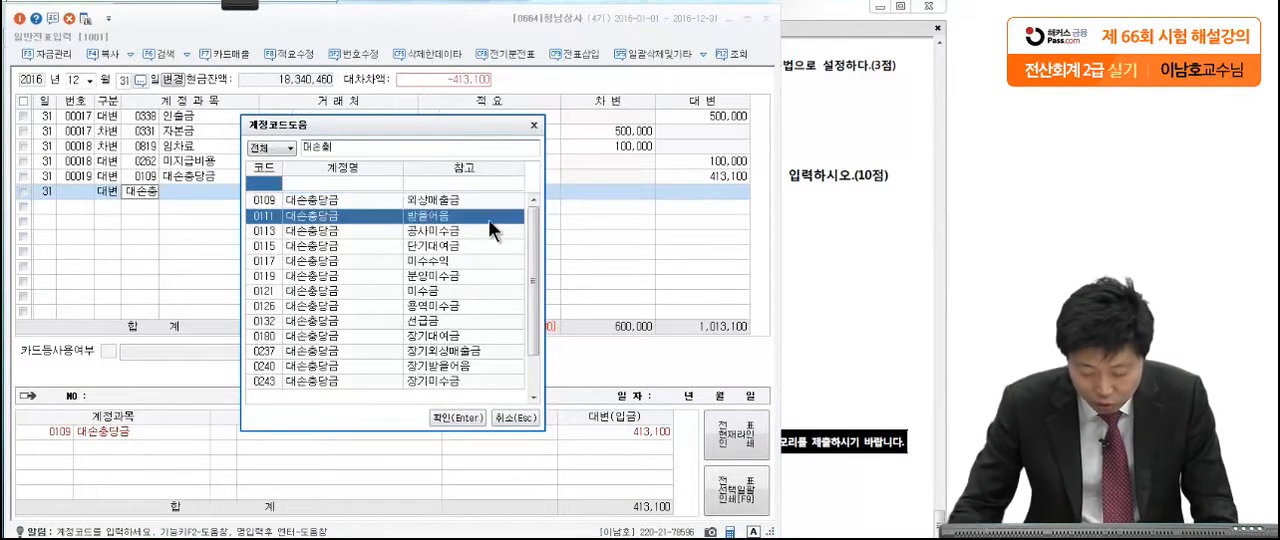
{"action": "key", "text": "Return"}
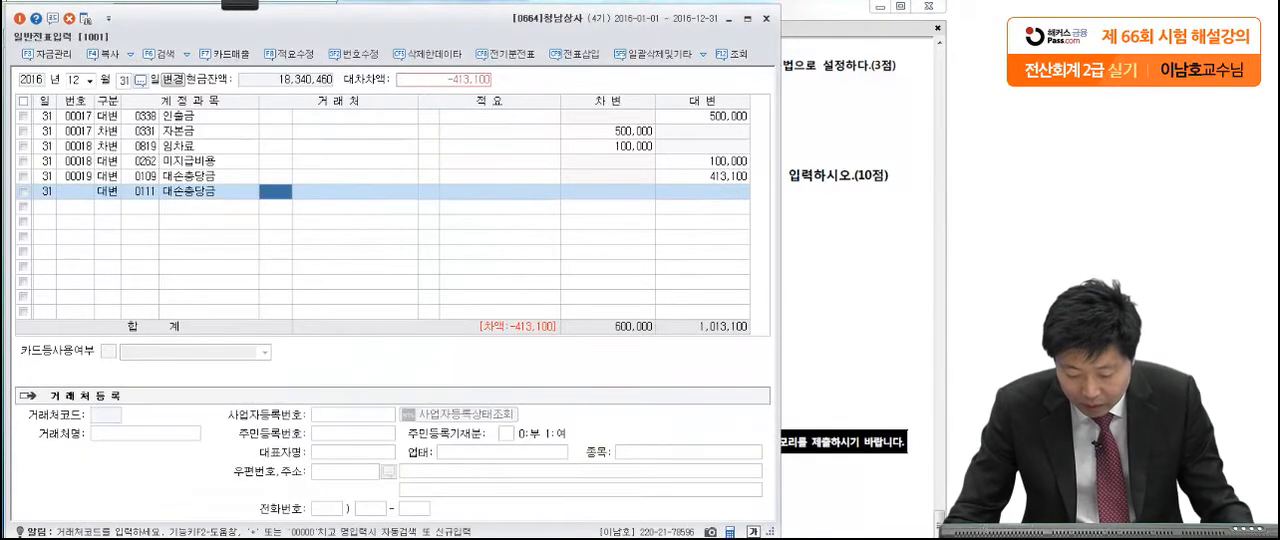
{"action": "key", "text": "alt+Tab"}
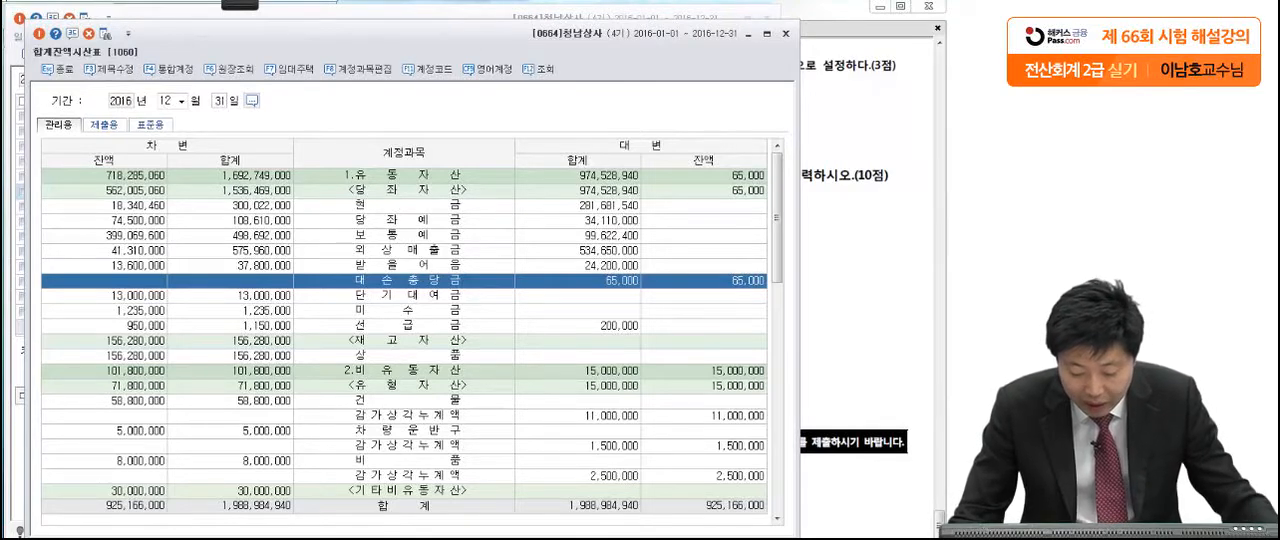
{"action": "key", "text": "Escape"}
{"action": "left_click", "coordinate": [735, 193]}
{"action": "type", "text": "710000"}
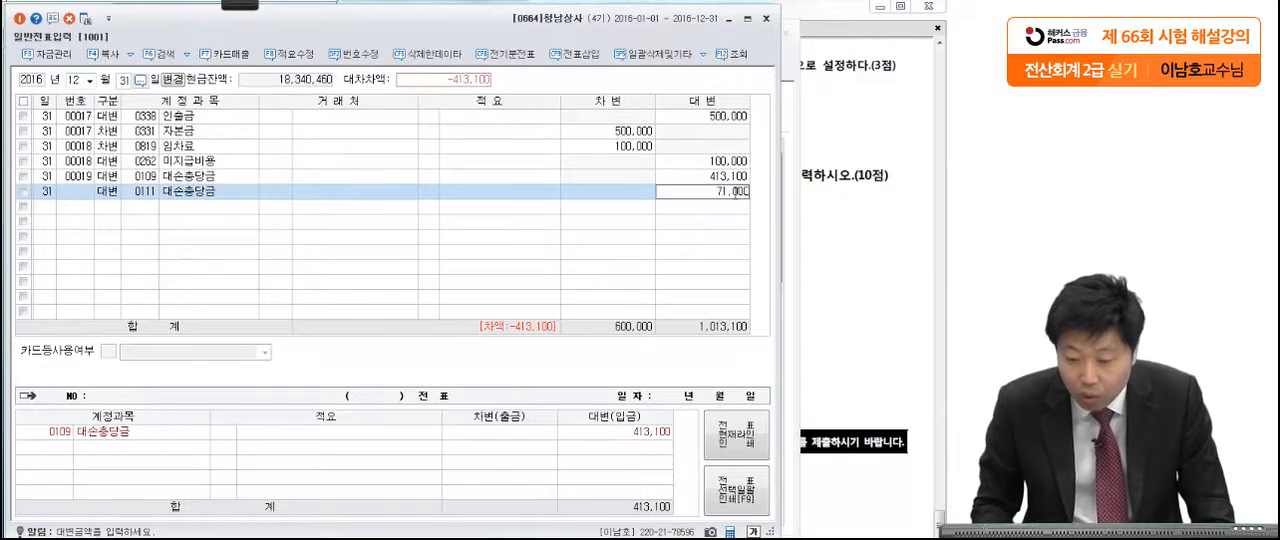
{"action": "key", "text": "Return"}
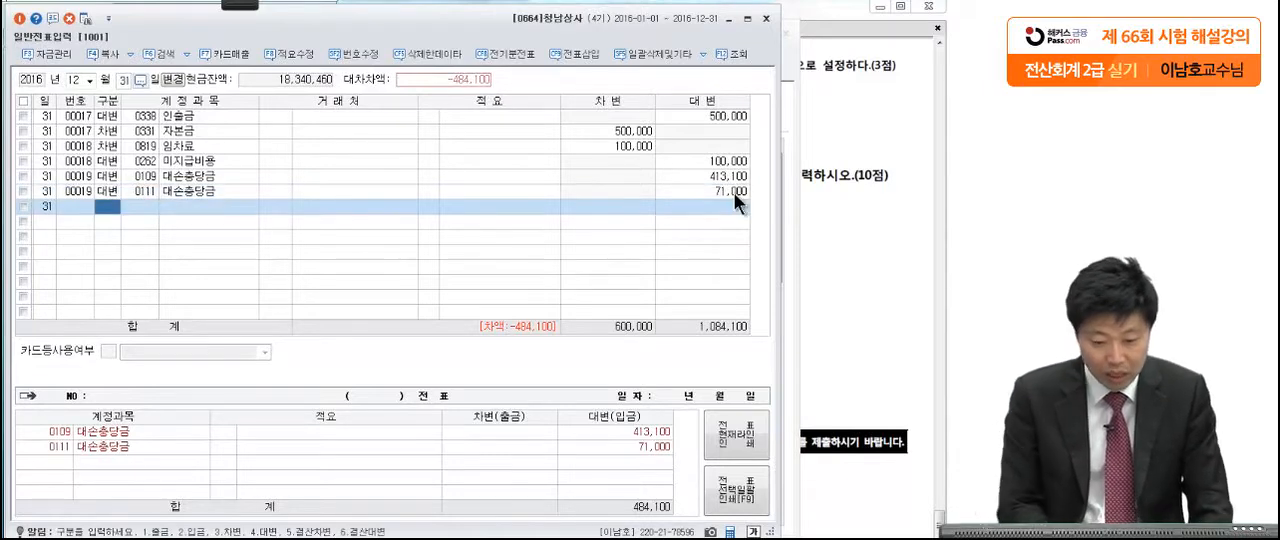
Step: Balance the allowance voucher with a debit line for 대손상각비 (0835) under 판매관리비
{"action": "type", "text": "대손충"}
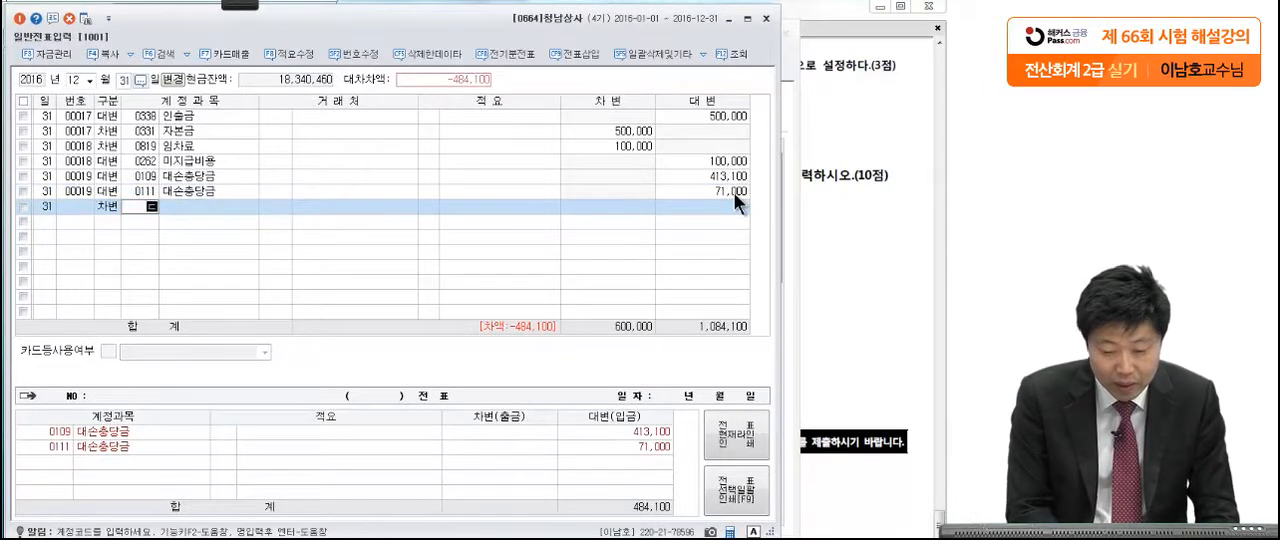
{"action": "key", "text": "Return"}
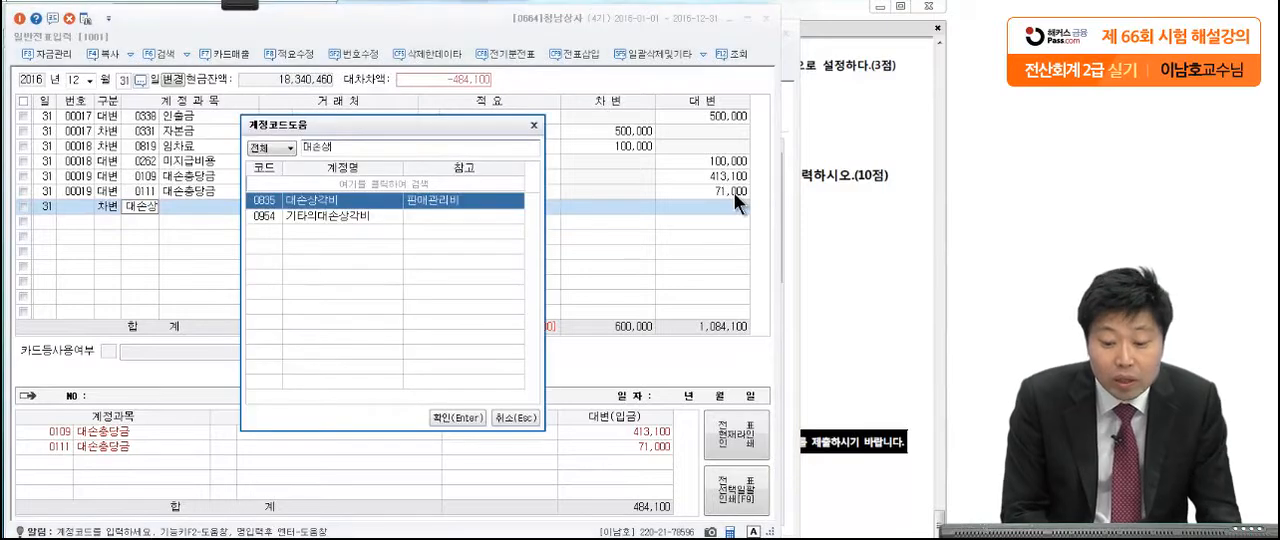
{"action": "key", "text": "Return"}
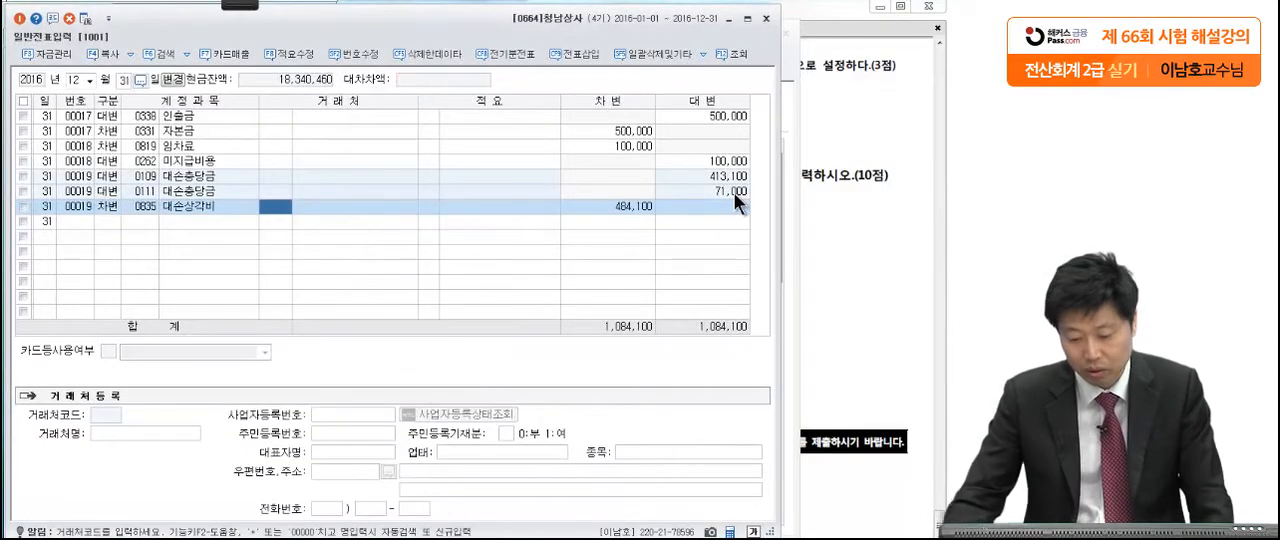
Step: Bring up the 합계잔액시산표, refresh it and select the 외상매출금 allowance row to check the adjusted balances
{"action": "left_click", "coordinate": [789, 535]}
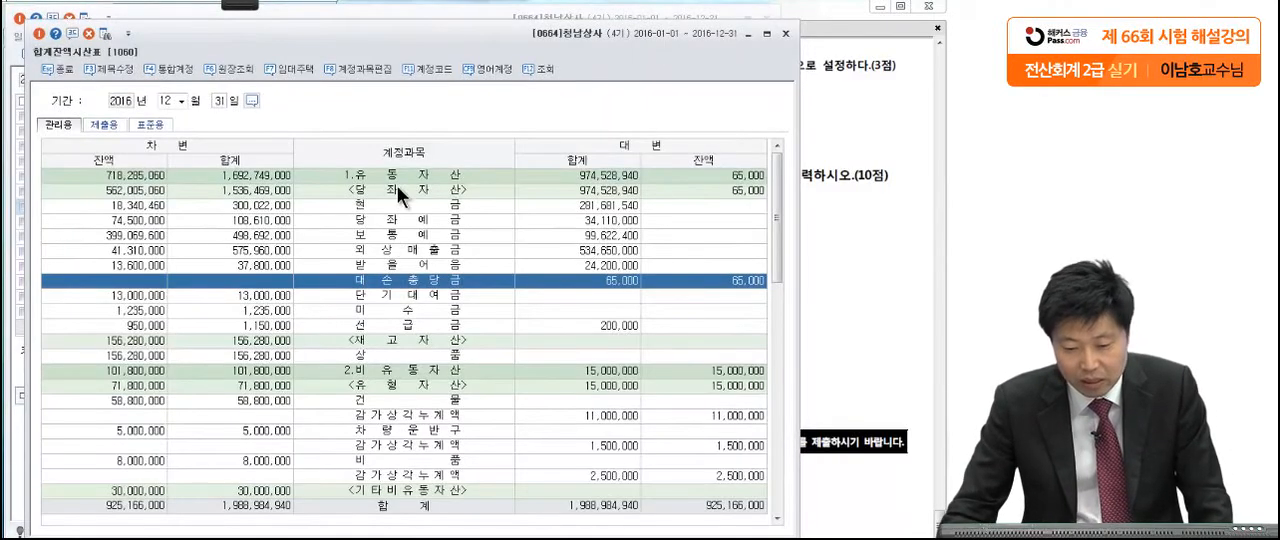
{"action": "left_click", "coordinate": [103, 36]}
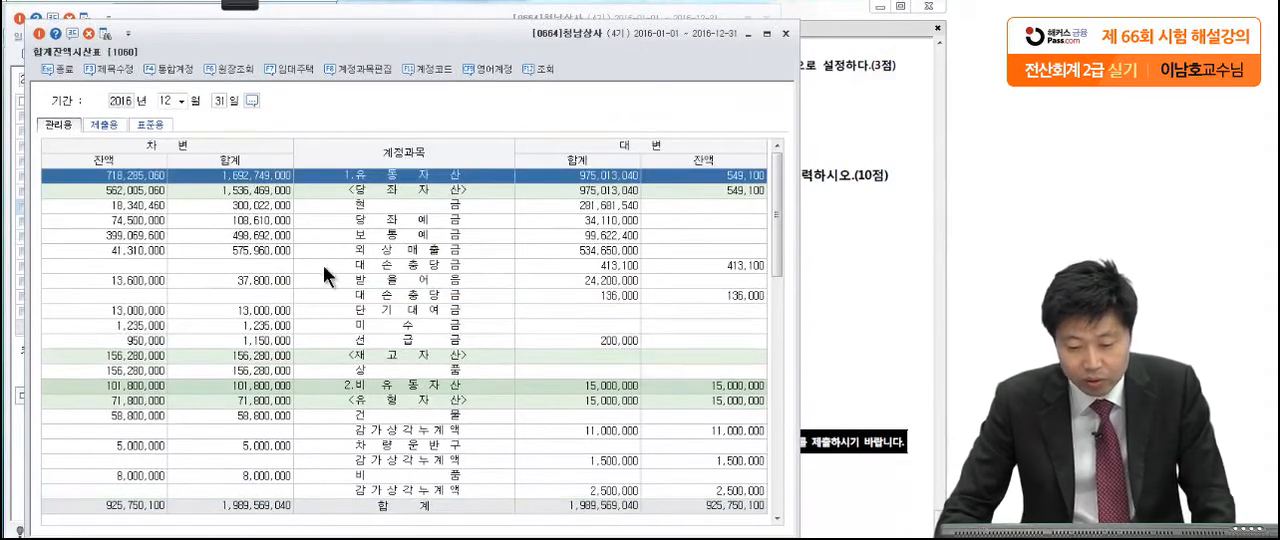
{"action": "left_click", "coordinate": [323, 265]}
Step: Circle the 외상매출금 and 받을어음 balances and their 대손충당금 amounts in red pen, linking each pair with an arrow
{"action": "left_click", "coordinate": [234, 4]}
{"action": "left_click", "coordinate": [60, 16]}
{"action": "mouse_move", "coordinate": [172, 248]}
{"action": "left_mouse_down"}
{"action": "mouse_move", "coordinate": [95, 250]}
{"action": "mouse_move", "coordinate": [182, 256]}
{"action": "left_mouse_up"}
{"action": "left_click_drag", "start_coordinate": [762, 272], "coordinate": [736, 250]}
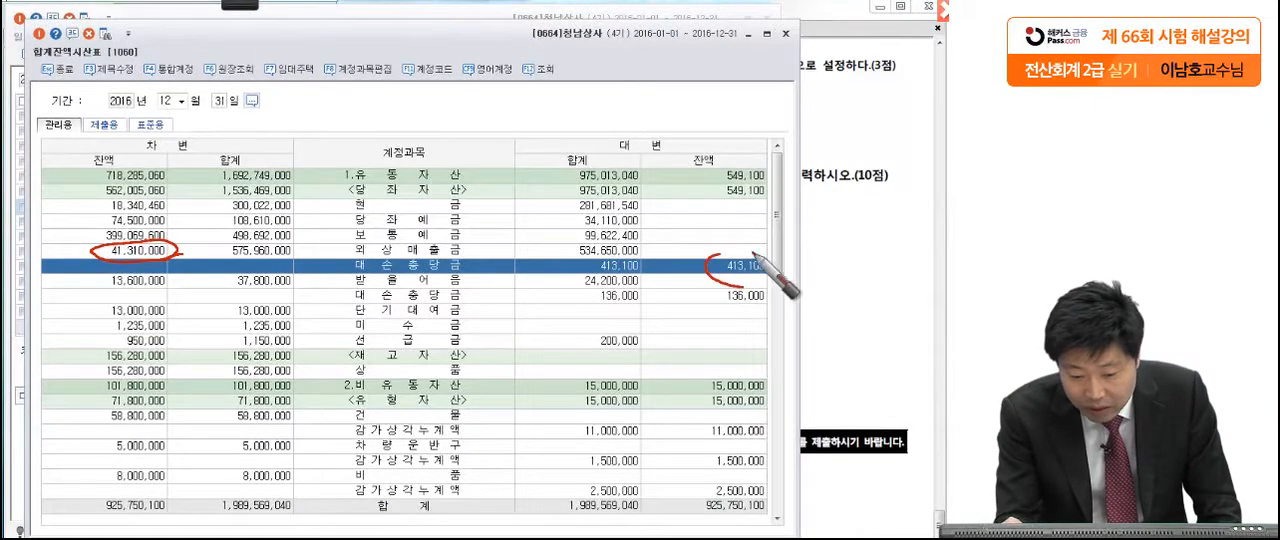
{"action": "mouse_move", "coordinate": [184, 252]}
{"action": "left_mouse_down"}
{"action": "mouse_move", "coordinate": [290, 206]}
{"action": "mouse_move", "coordinate": [746, 243]}
{"action": "mouse_move", "coordinate": [620, 238]}
{"action": "left_mouse_up"}
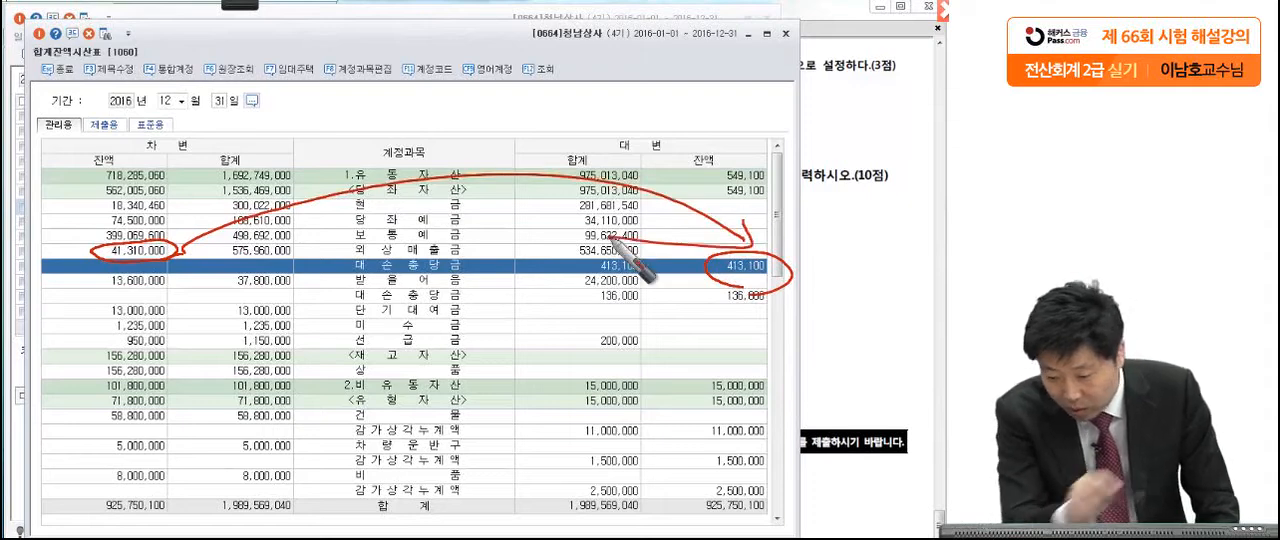
{"action": "mouse_move", "coordinate": [172, 268]}
{"action": "left_mouse_down"}
{"action": "mouse_move", "coordinate": [100, 290]}
{"action": "mouse_move", "coordinate": [198, 284]}
{"action": "left_mouse_up"}
{"action": "mouse_move", "coordinate": [777, 316]}
{"action": "left_mouse_down"}
{"action": "mouse_move", "coordinate": [702, 312]}
{"action": "mouse_move", "coordinate": [740, 336]}
{"action": "left_mouse_up"}
{"action": "mouse_move", "coordinate": [167, 290]}
{"action": "left_mouse_down"}
{"action": "mouse_move", "coordinate": [666, 313]}
{"action": "mouse_move", "coordinate": [557, 394]}
{"action": "left_mouse_up"}
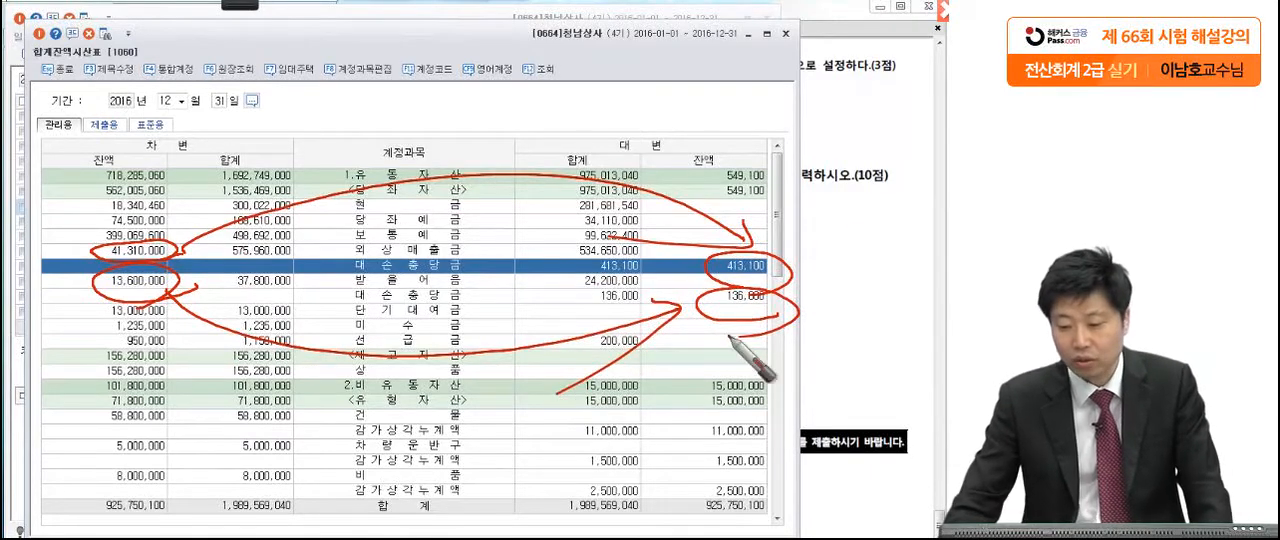
Step: Switch to the exam PDF, mark 미지급이자 300,000원 in 문제6 [4] with the red pen, and clear the marks
{"action": "left_click", "coordinate": [862, 217]}
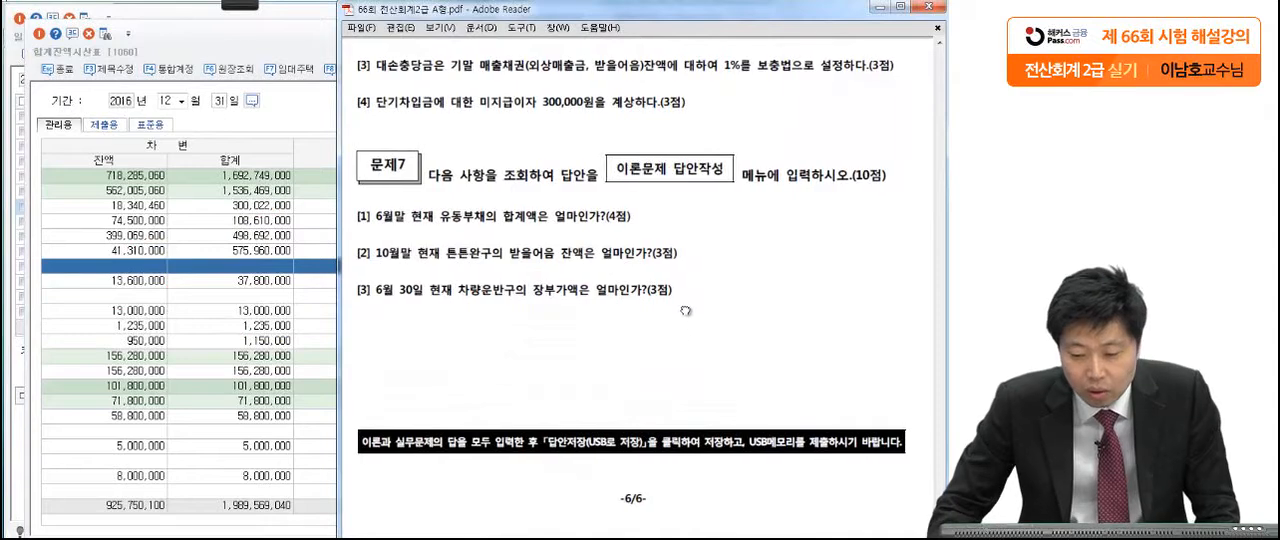
{"action": "mouse_move", "coordinate": [226, 8]}
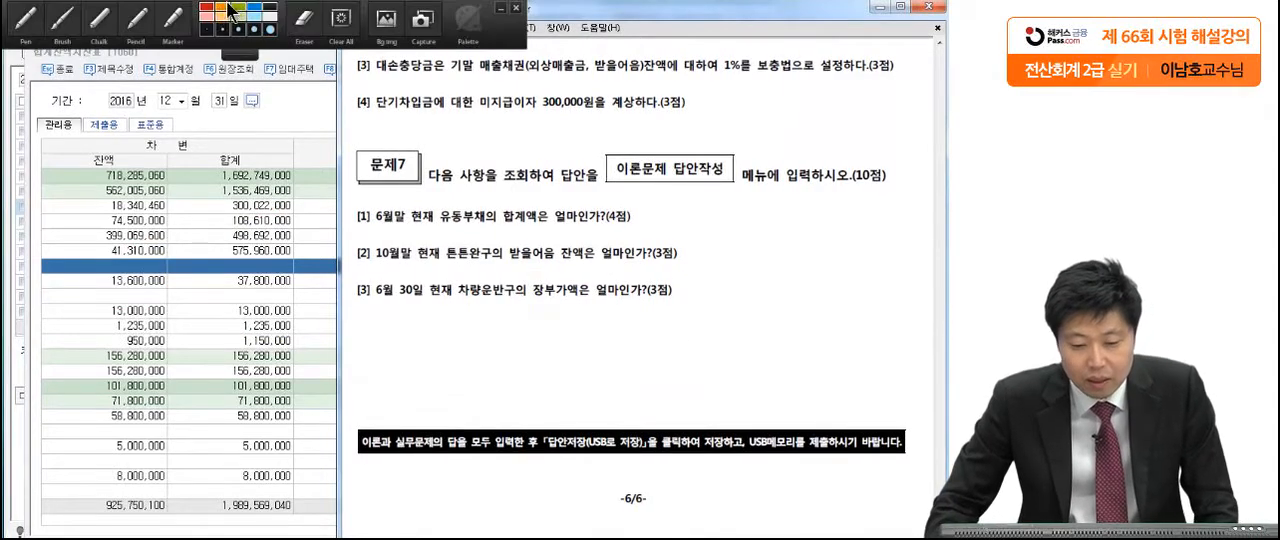
{"action": "left_click", "coordinate": [30, 20]}
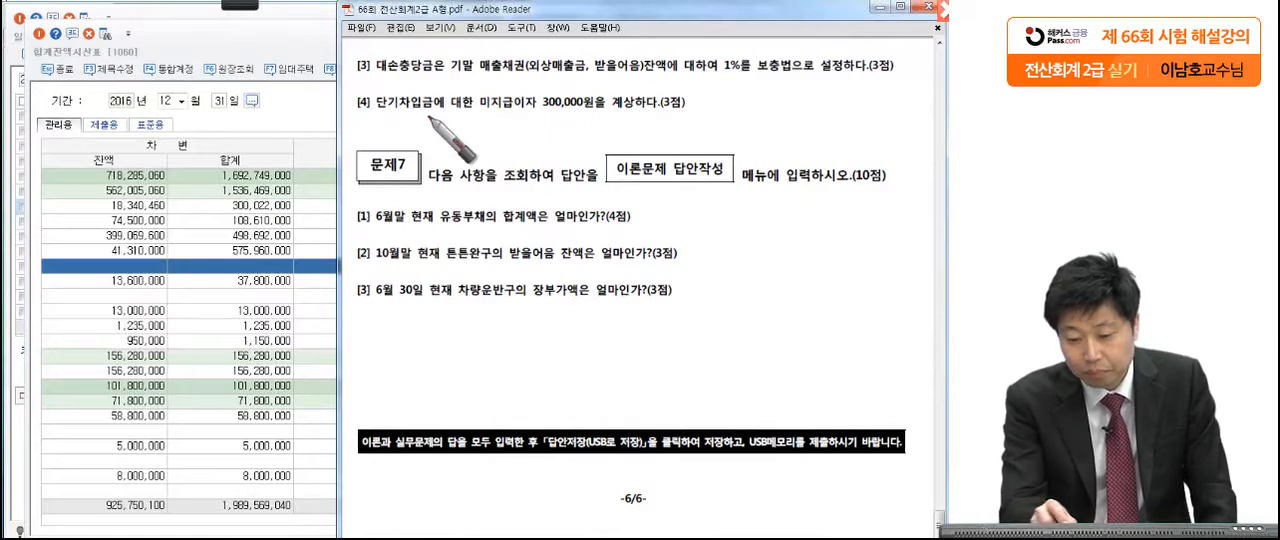
{"action": "left_click_drag", "start_coordinate": [545, 111], "coordinate": [562, 113]}
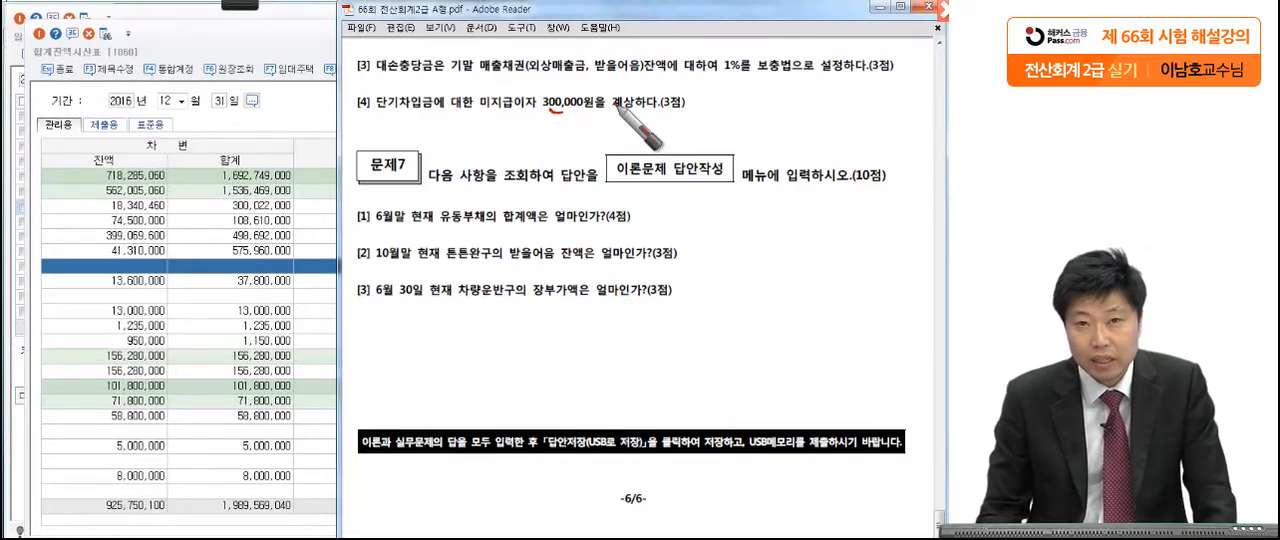
{"action": "left_click_drag", "start_coordinate": [535, 116], "coordinate": [590, 114]}
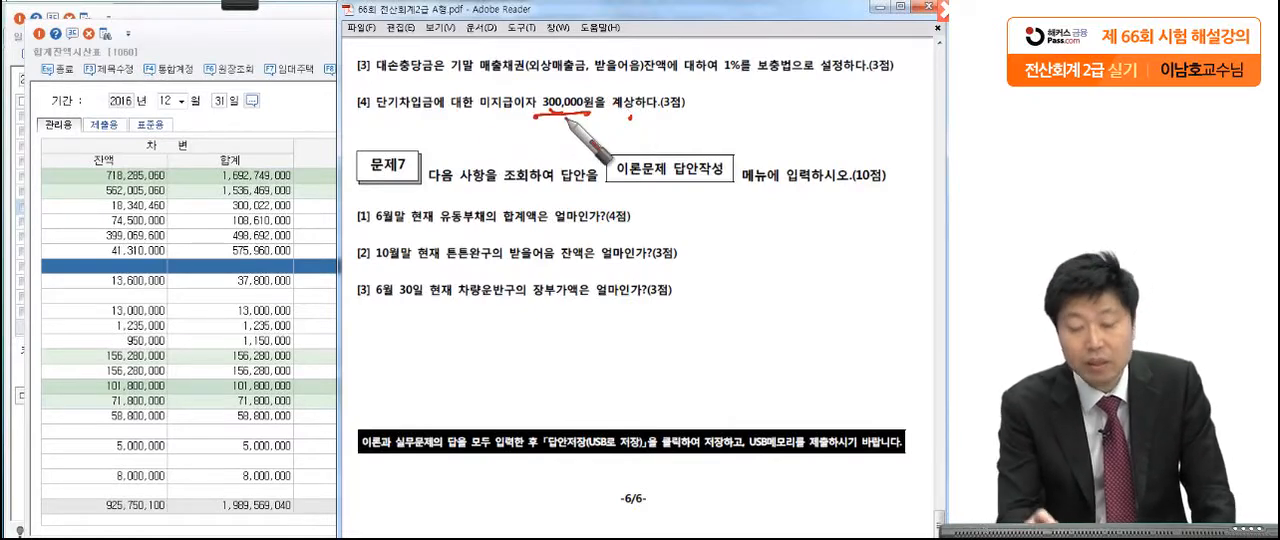
{"action": "left_click_drag", "start_coordinate": [501, 111], "coordinate": [499, 118]}
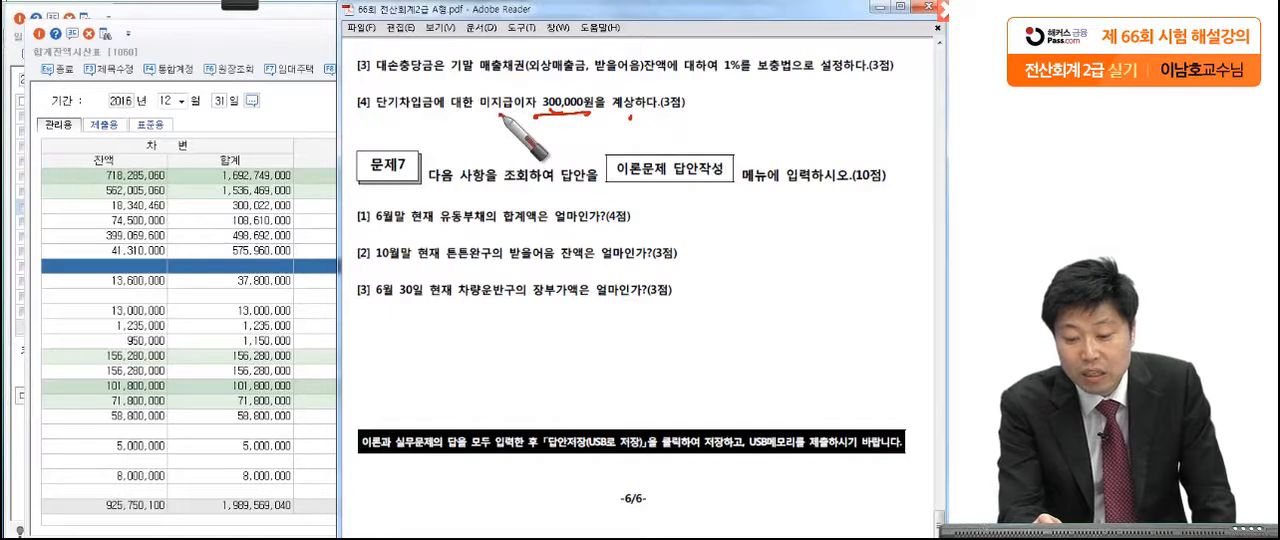
{"action": "left_click_drag", "start_coordinate": [600, 111], "coordinate": [605, 119]}
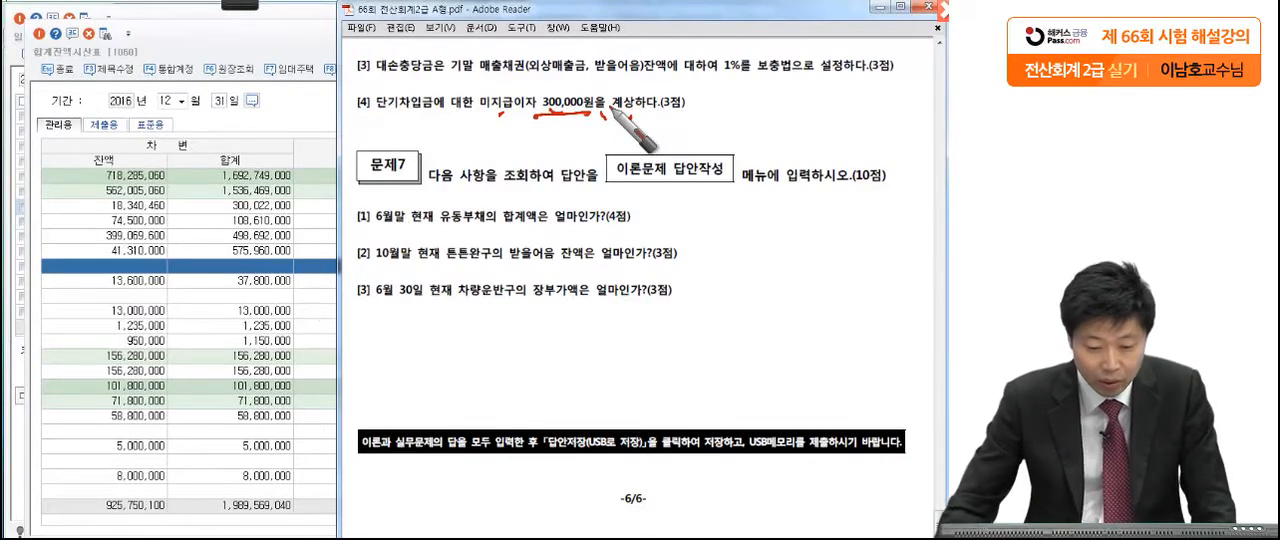
{"action": "left_click", "coordinate": [233, 322]}
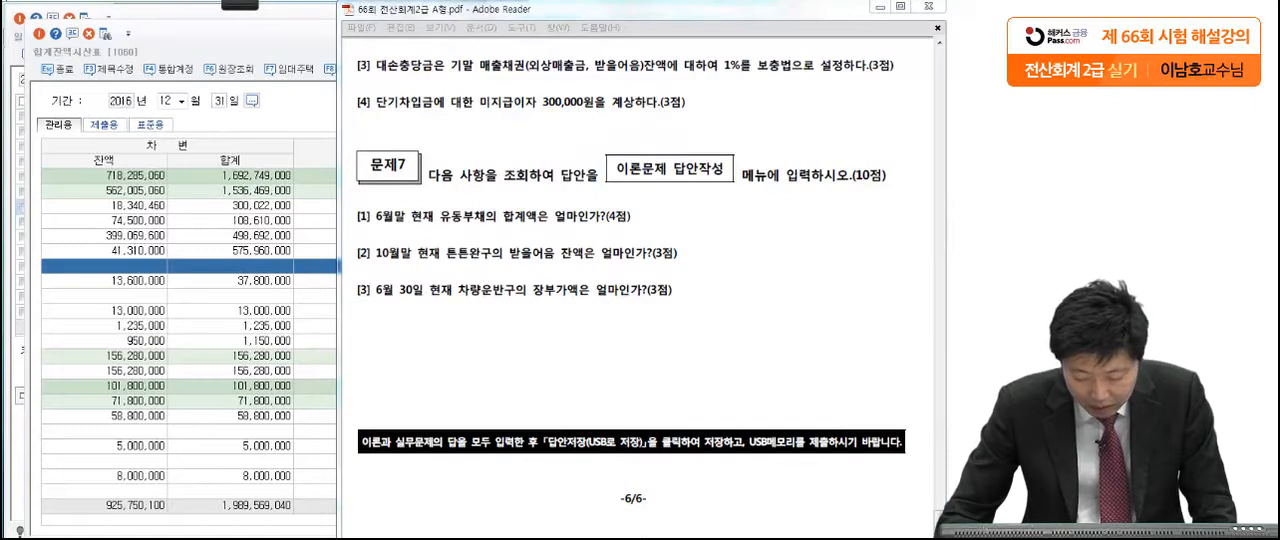
{"action": "key", "text": "Escape"}
Step: Add a December 31 debit line for 이자비용 (0951) of 300,000 in 일반전표입력
{"action": "left_click", "coordinate": [98, 222]}
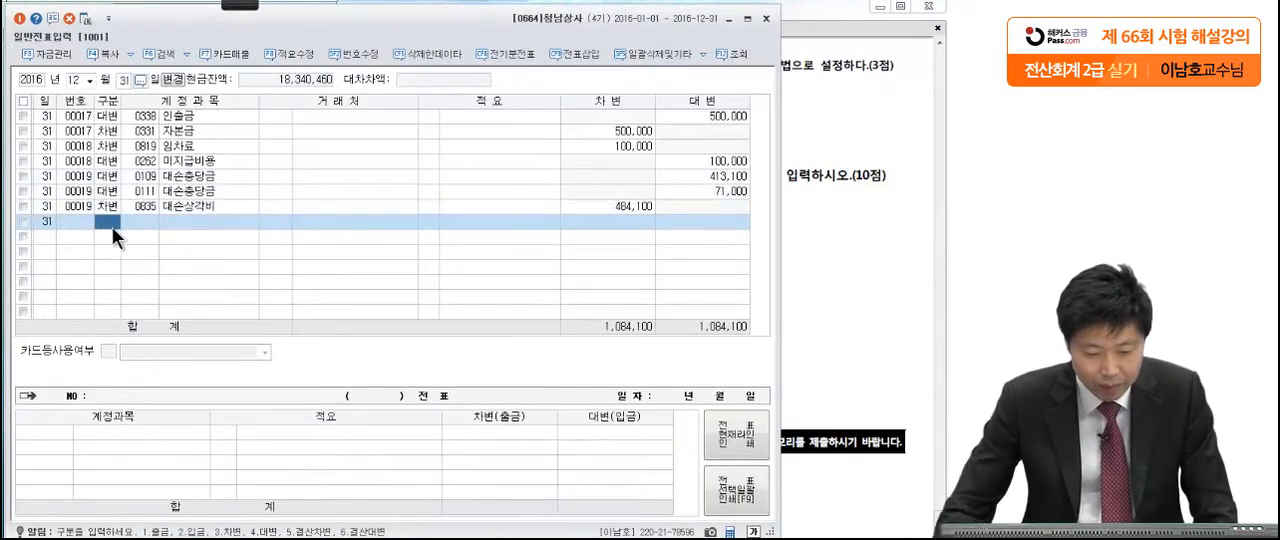
{"action": "type", "text": "3이자비"}
{"action": "key", "text": "Return"}
{"action": "key", "text": "Return"}
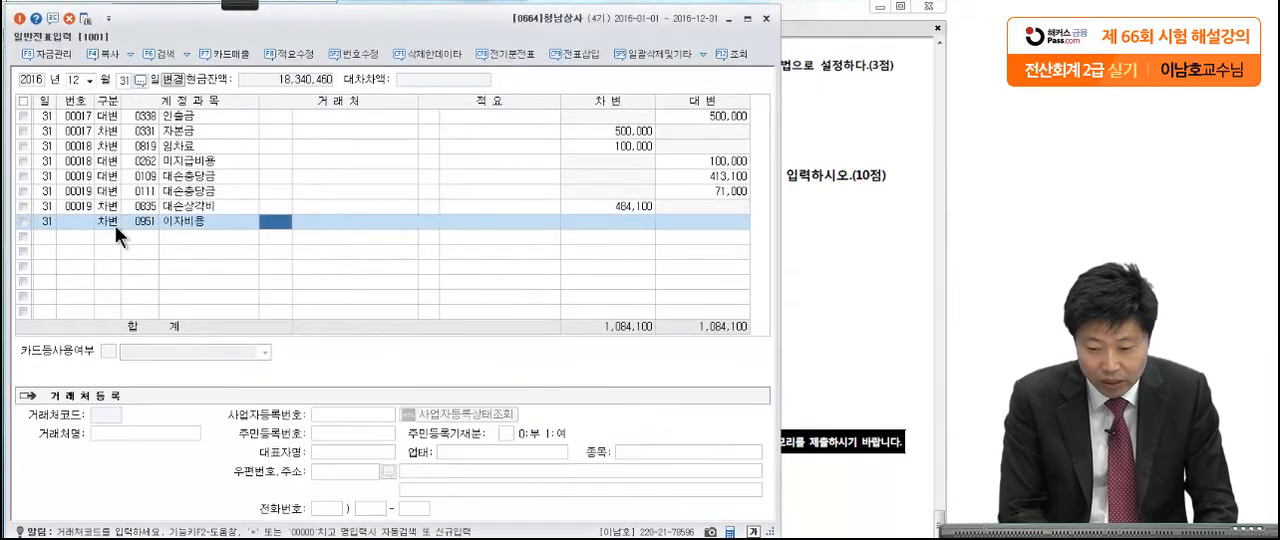
{"action": "left_click", "coordinate": [887, 139]}
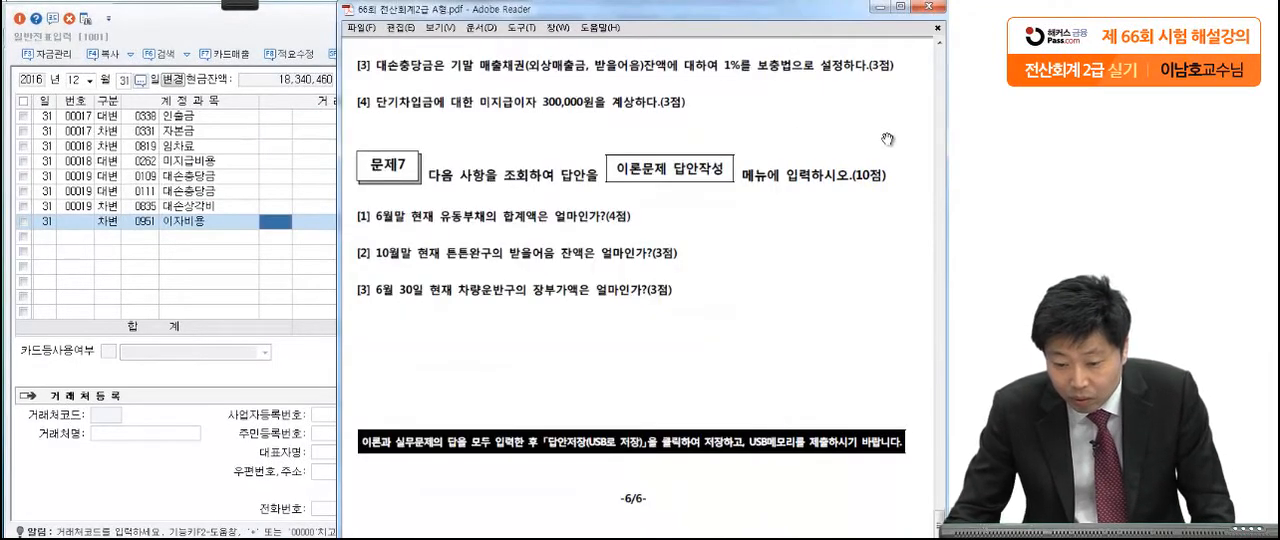
{"action": "left_click", "coordinate": [176, 253]}
{"action": "left_click", "coordinate": [576, 223]}
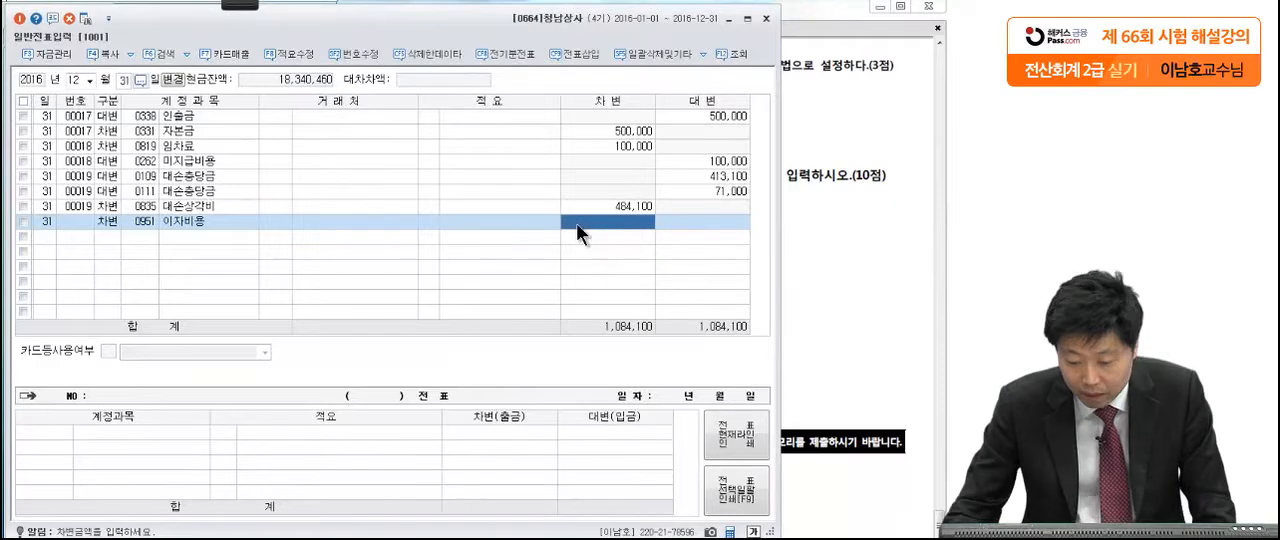
{"action": "type", "text": "300,00"}
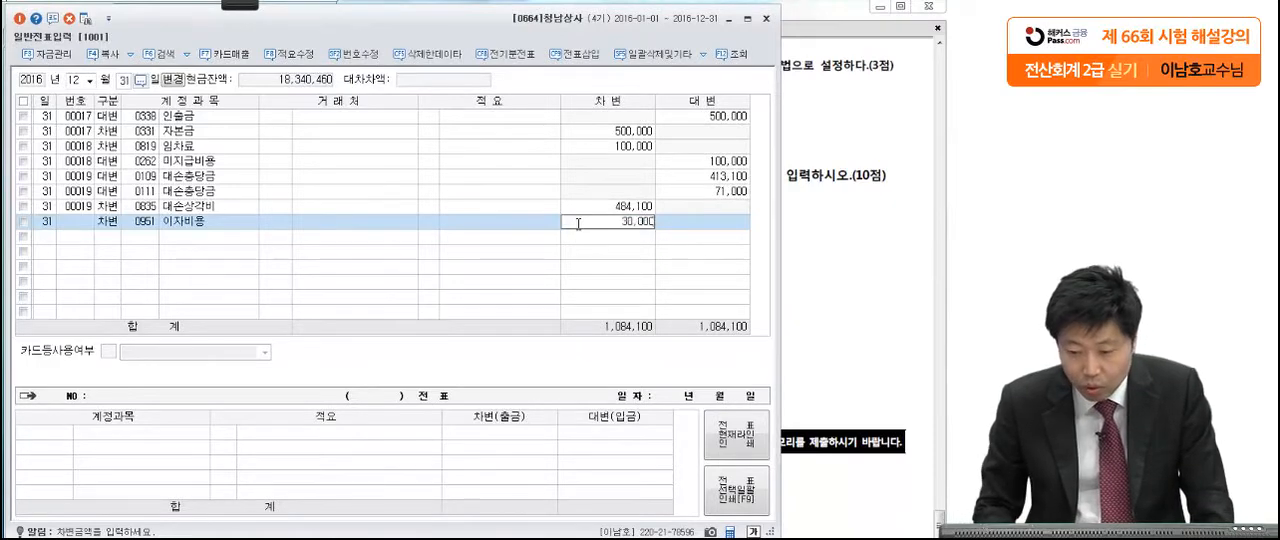
{"action": "type", "text": "0"}
{"action": "key", "text": "Return"}
Step: Balance the interest voucher with a credit line for 미지급금 (0253)
{"action": "type", "text": "4미지급"}
{"action": "key", "text": "Return"}
{"action": "key", "text": "Return"}
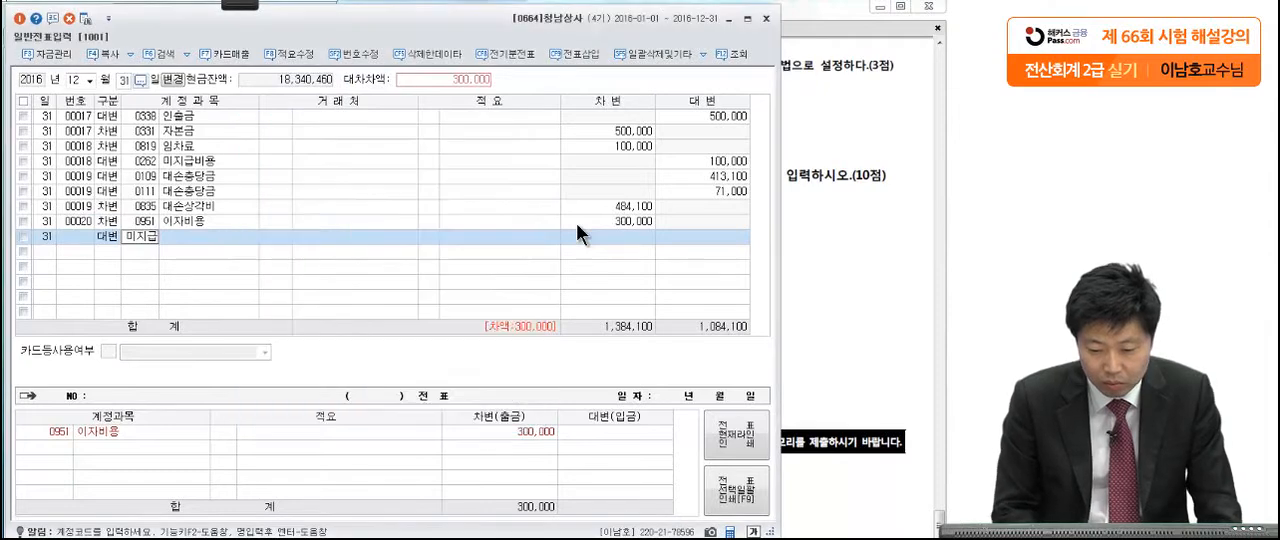
Step: Change the account of the interest voucher's credit line to 미지급비용 (0262)
{"action": "left_click", "coordinate": [143, 234]}
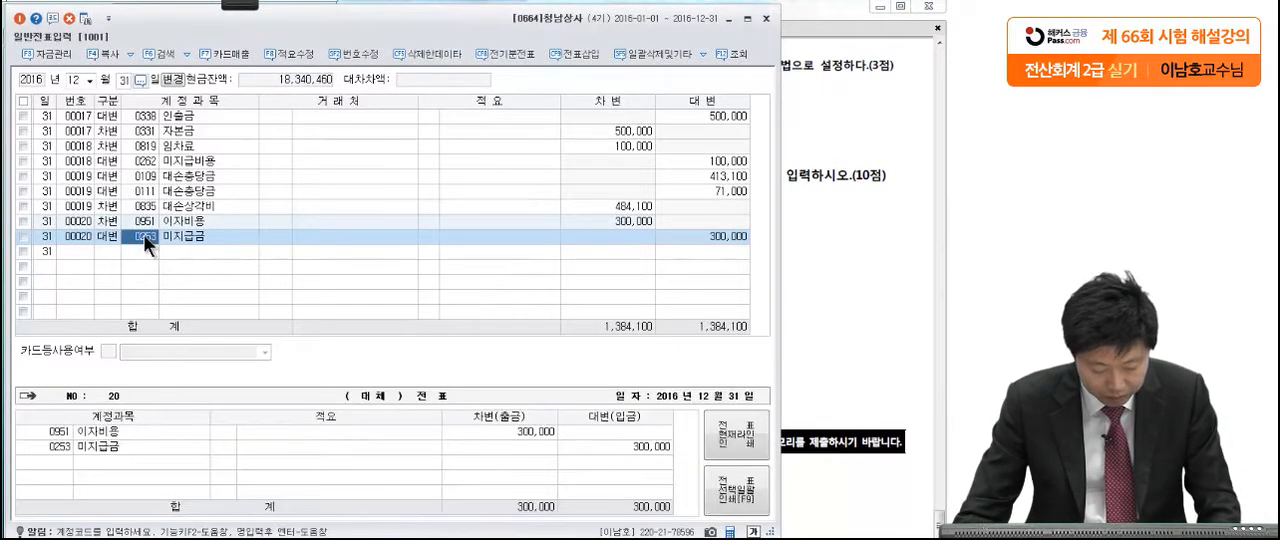
{"action": "key", "text": "F2"}
{"action": "type", "text": "미지급"}
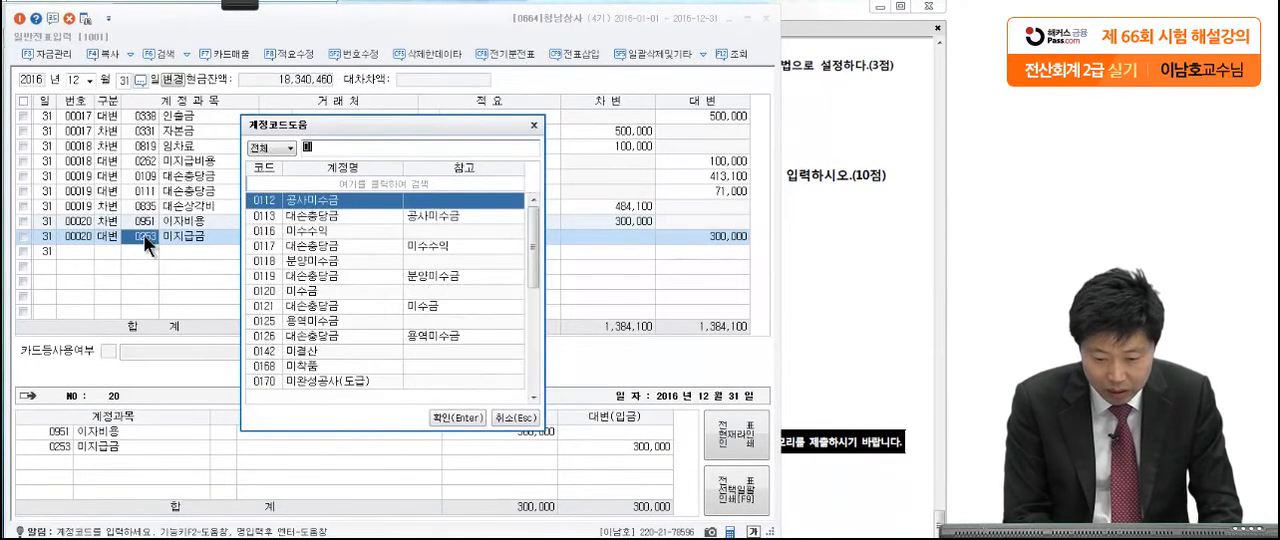
{"action": "left_click", "coordinate": [310, 221]}
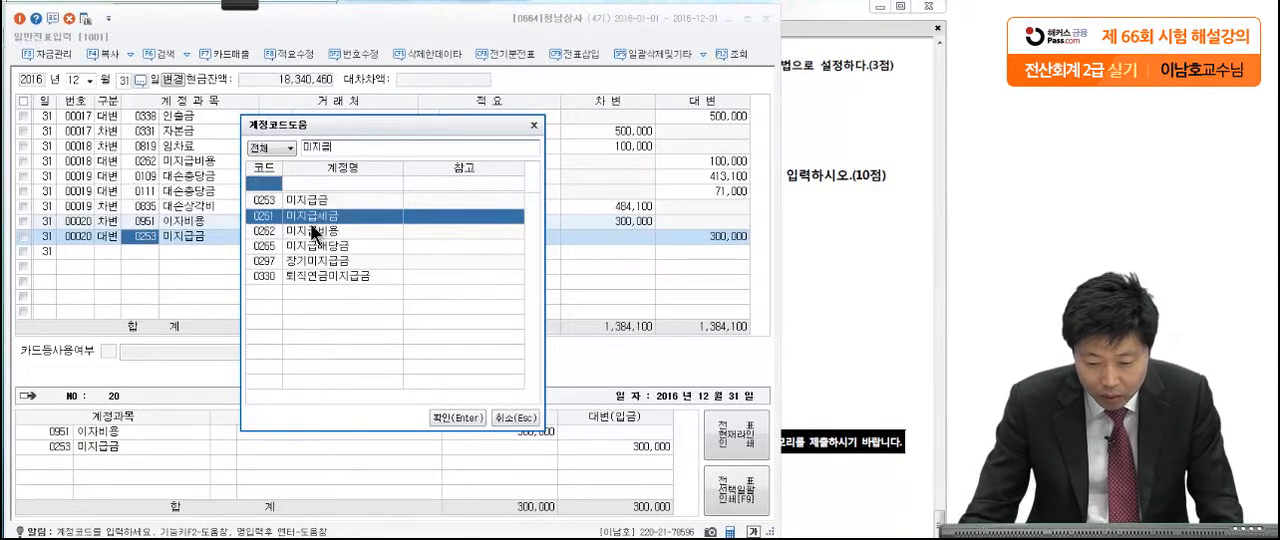
{"action": "left_click", "coordinate": [312, 235]}
{"action": "double_click", "coordinate": [312, 235]}
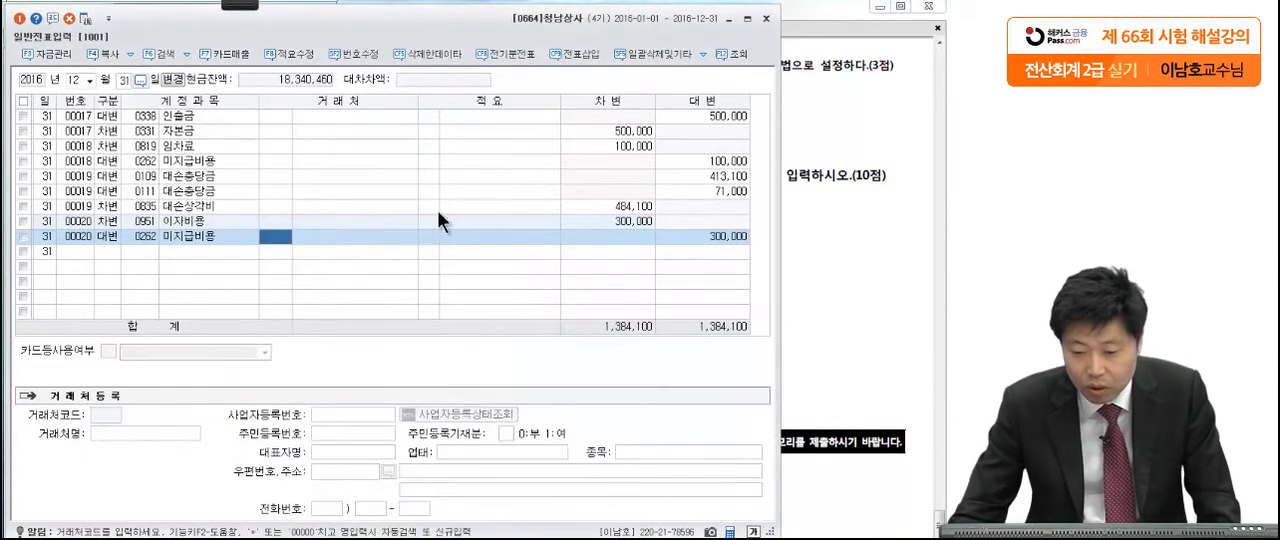
{"action": "left_click", "coordinate": [703, 240]}
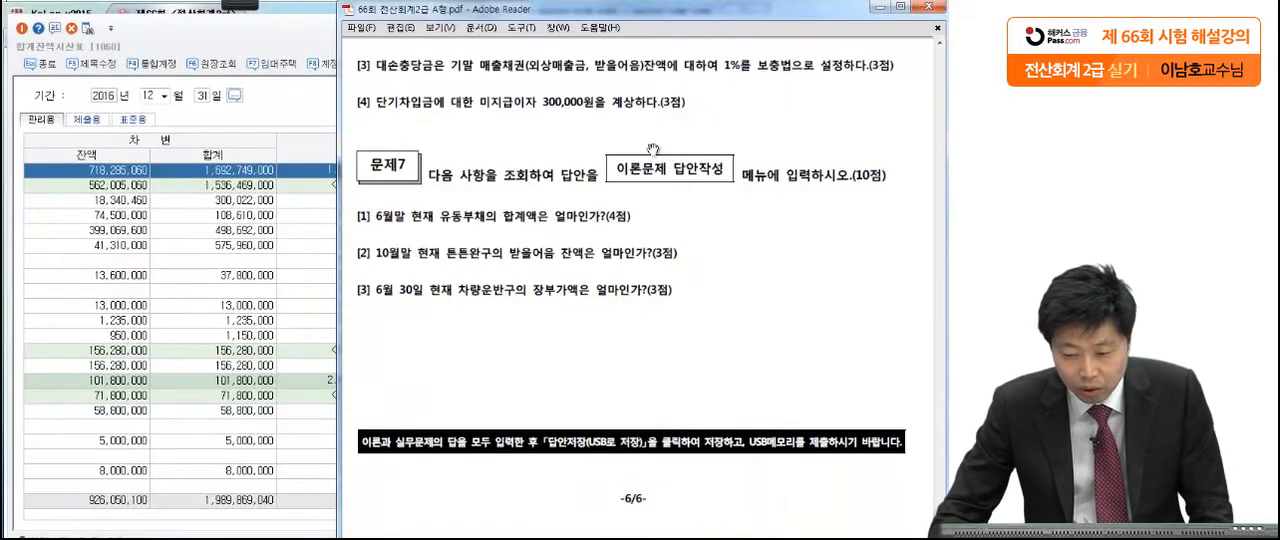
Step: Close the 일반전표입력 and 합계잔액시산표 windows to return to the main menu
{"action": "left_click", "coordinate": [766, 18]}
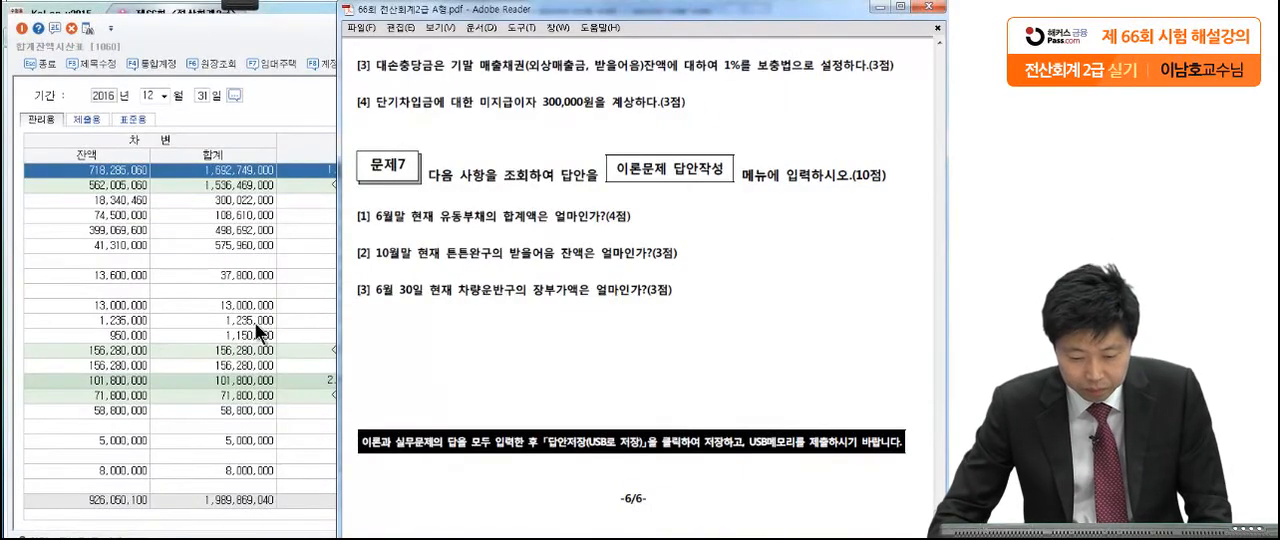
{"action": "left_click", "coordinate": [300, 126]}
{"action": "left_click", "coordinate": [771, 18]}
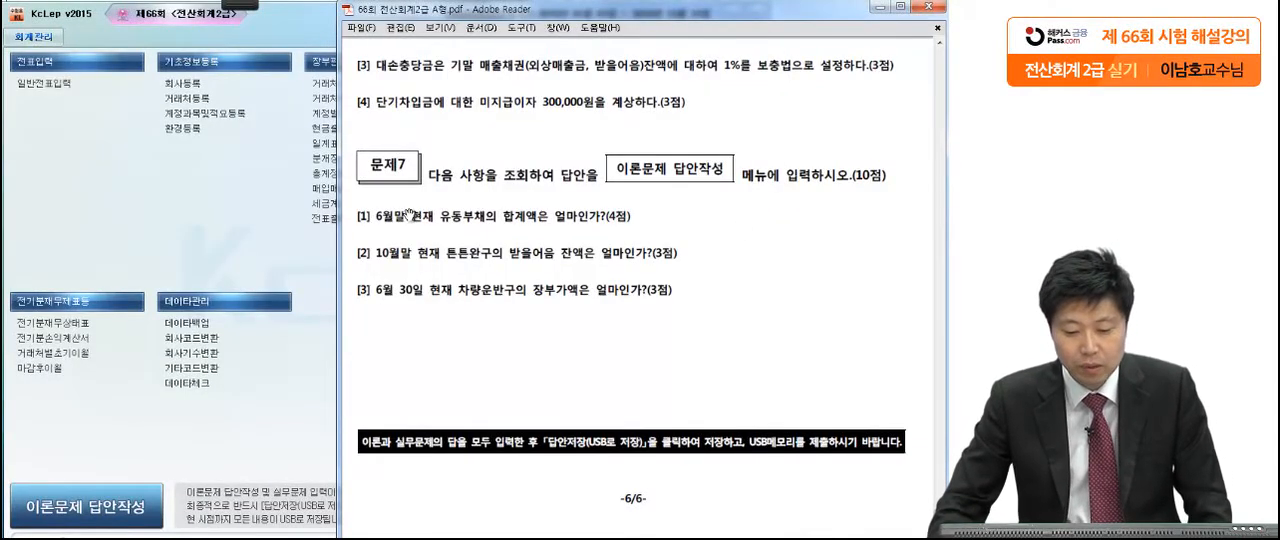
Step: Circle 유동부채 in question [1] of 문제7 in the exam PDF with the pen
{"action": "mouse_move", "coordinate": [258, 8]}
{"action": "left_click", "coordinate": [26, 20]}
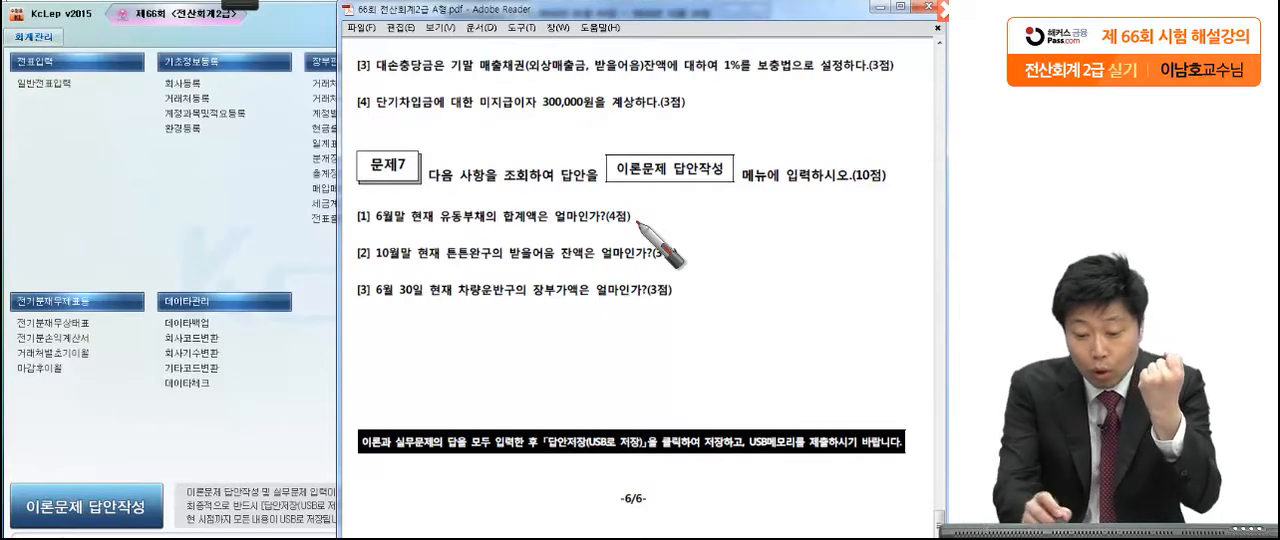
{"action": "mouse_move", "coordinate": [471, 222]}
{"action": "left_mouse_down"}
{"action": "mouse_move", "coordinate": [488, 225]}
{"action": "mouse_move", "coordinate": [463, 215]}
{"action": "left_mouse_up"}
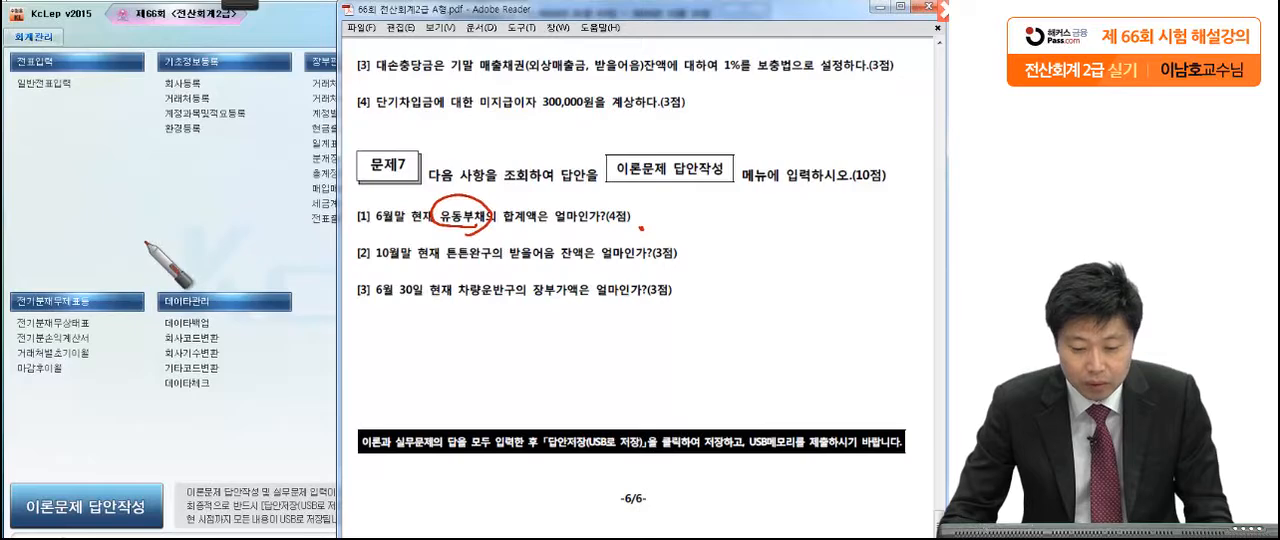
Step: Open 합계잔액시산표 in KcLep and set its period to June 30, 2016
{"action": "left_click", "coordinate": [154, 237]}
{"action": "left_click", "coordinate": [487, 85]}
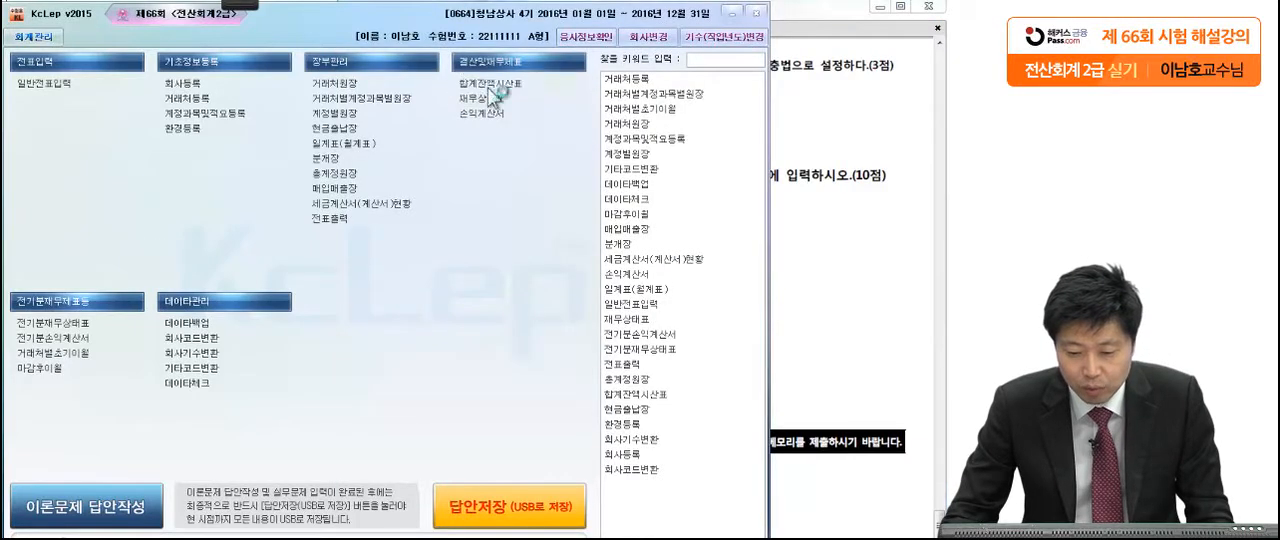
{"action": "left_click_drag", "start_coordinate": [329, 143], "coordinate": [490, 33]}
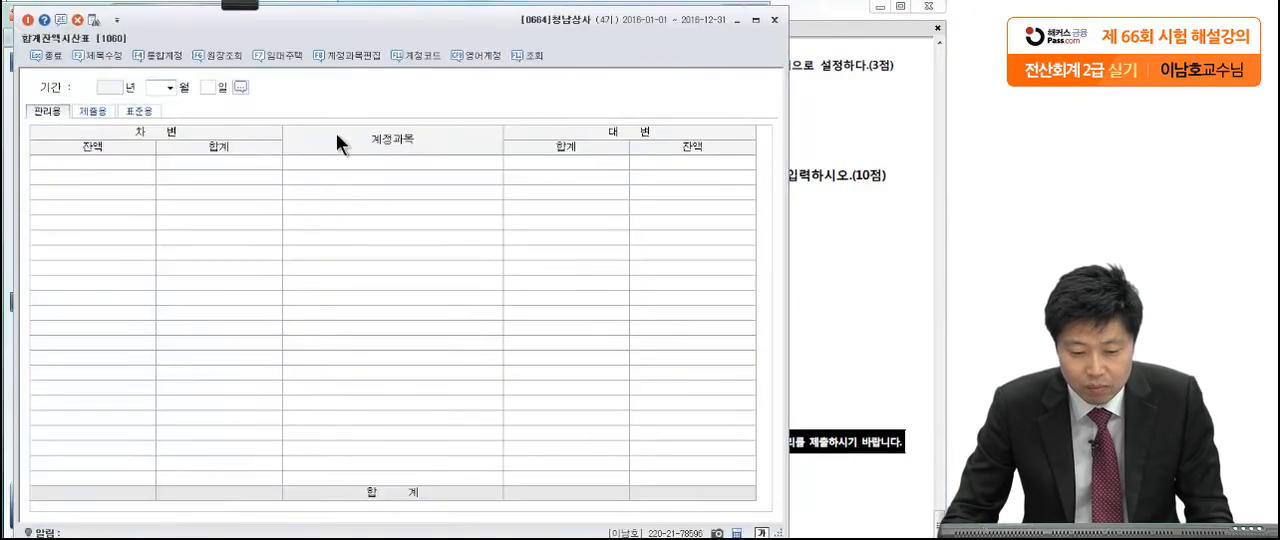
{"action": "left_click", "coordinate": [170, 88]}
{"action": "left_click", "coordinate": [159, 156]}
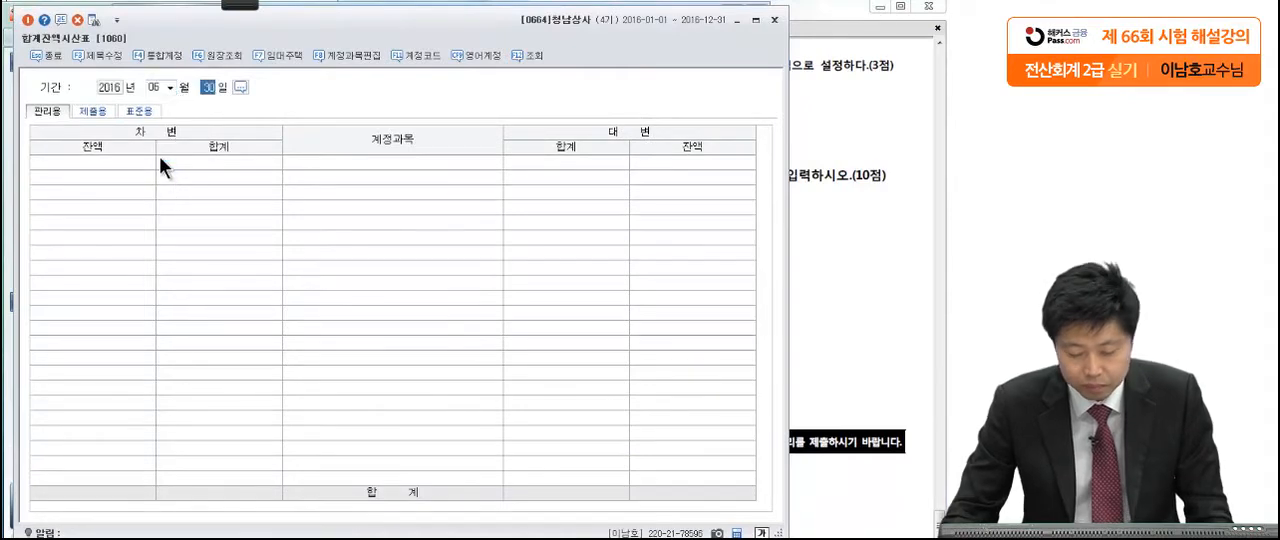
Step: Find and select the 유동부채 total row in the June trial balance
{"action": "scroll", "coordinate": [318, 312], "scroll_direction": "down", "scroll_amount": 7}
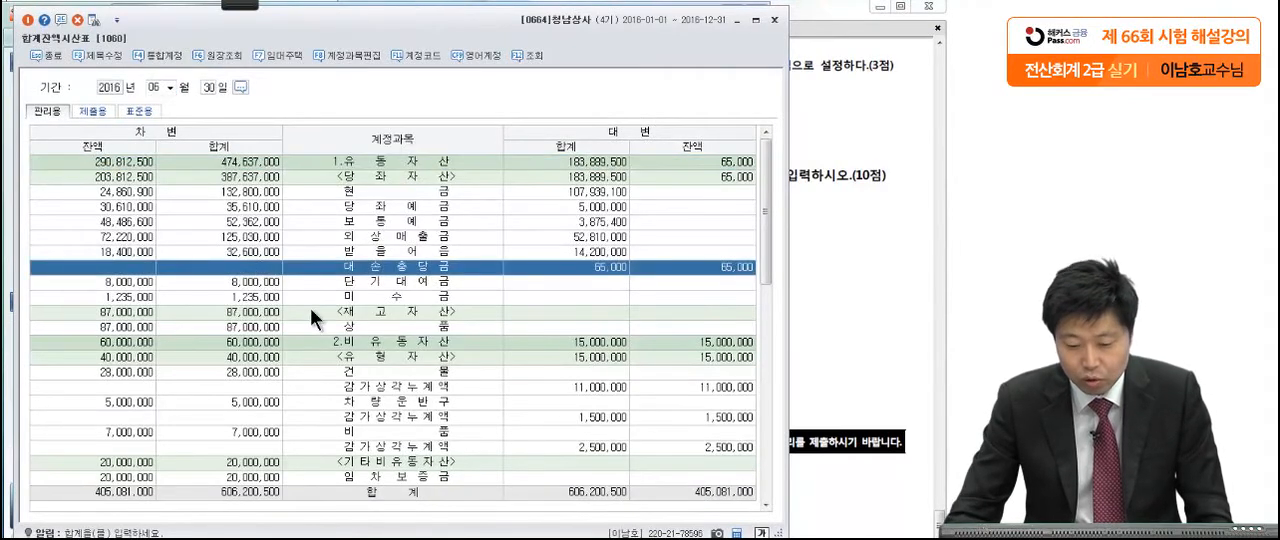
{"action": "scroll", "coordinate": [318, 312], "scroll_direction": "up", "scroll_amount": 5}
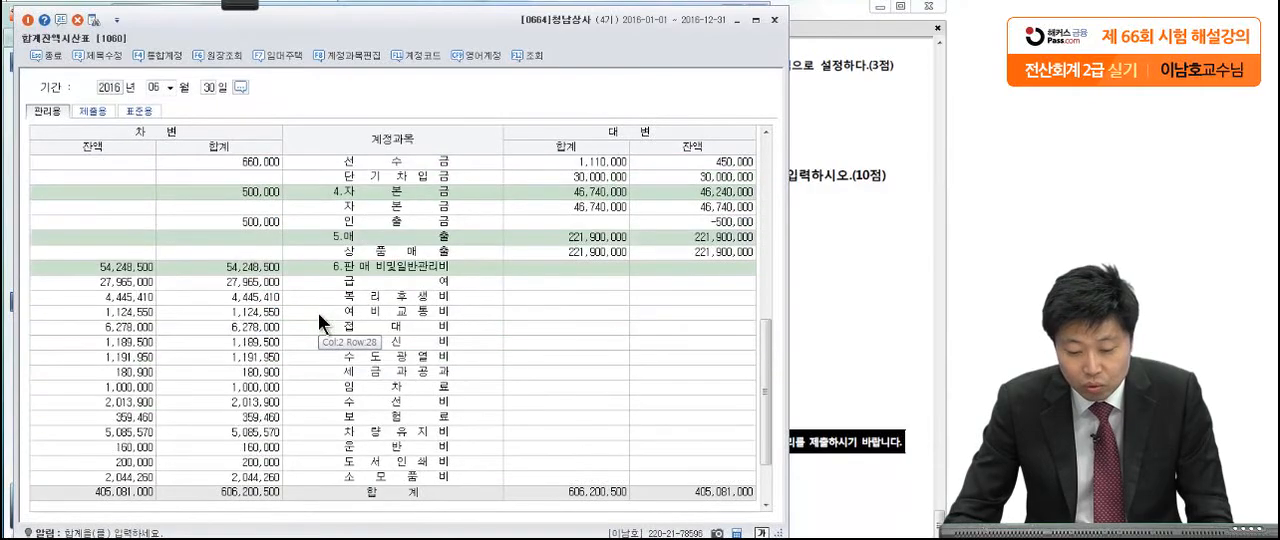
{"action": "scroll", "coordinate": [318, 312], "scroll_direction": "up", "scroll_amount": 1}
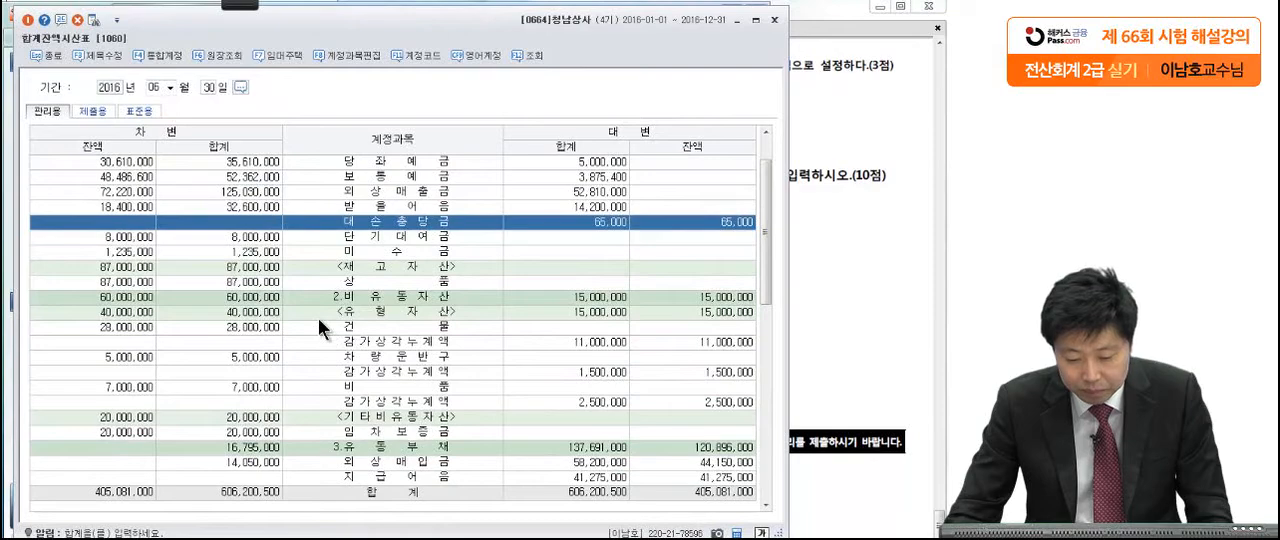
{"action": "scroll", "coordinate": [318, 318], "scroll_direction": "down", "scroll_amount": 2}
{"action": "left_click", "coordinate": [369, 356]}
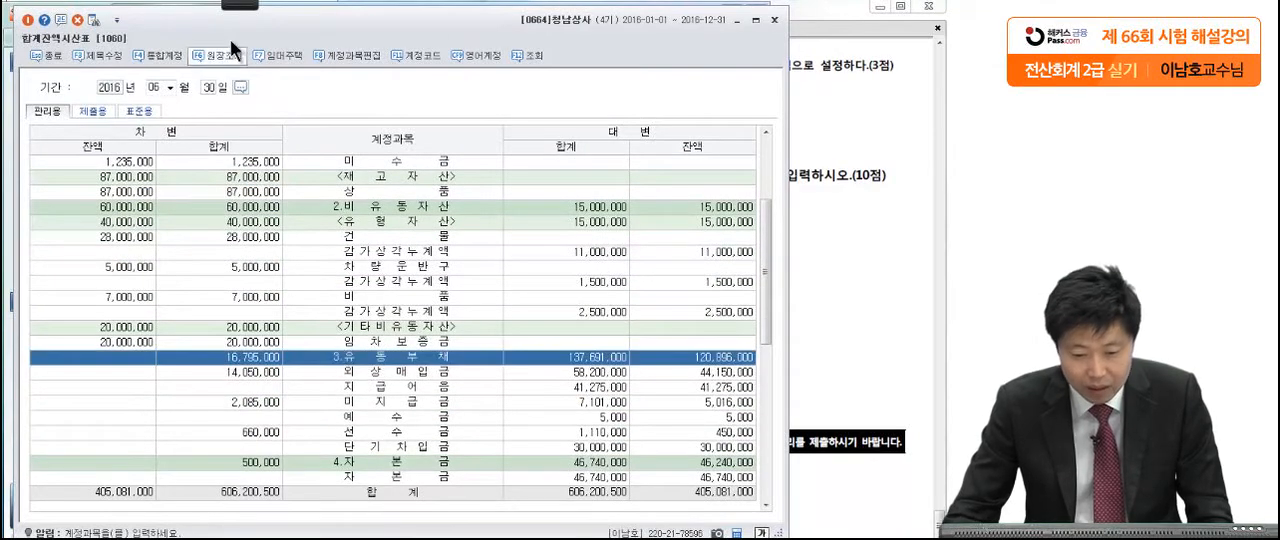
Step: Mark the 유동부채 row's credit balance with the pen and write 120,896,000, underlined, beside the table as the answer
{"action": "left_click", "coordinate": [159, 62]}
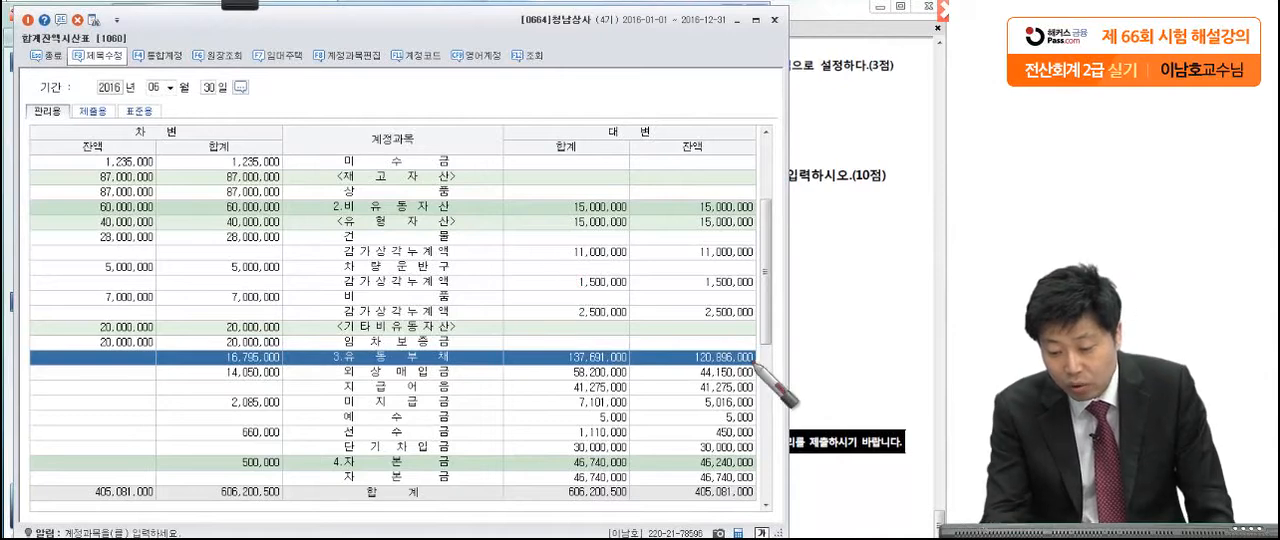
{"action": "mouse_move", "coordinate": [762, 366]}
{"action": "left_mouse_down"}
{"action": "mouse_move", "coordinate": [688, 364]}
{"action": "mouse_move", "coordinate": [764, 352]}
{"action": "left_mouse_up"}
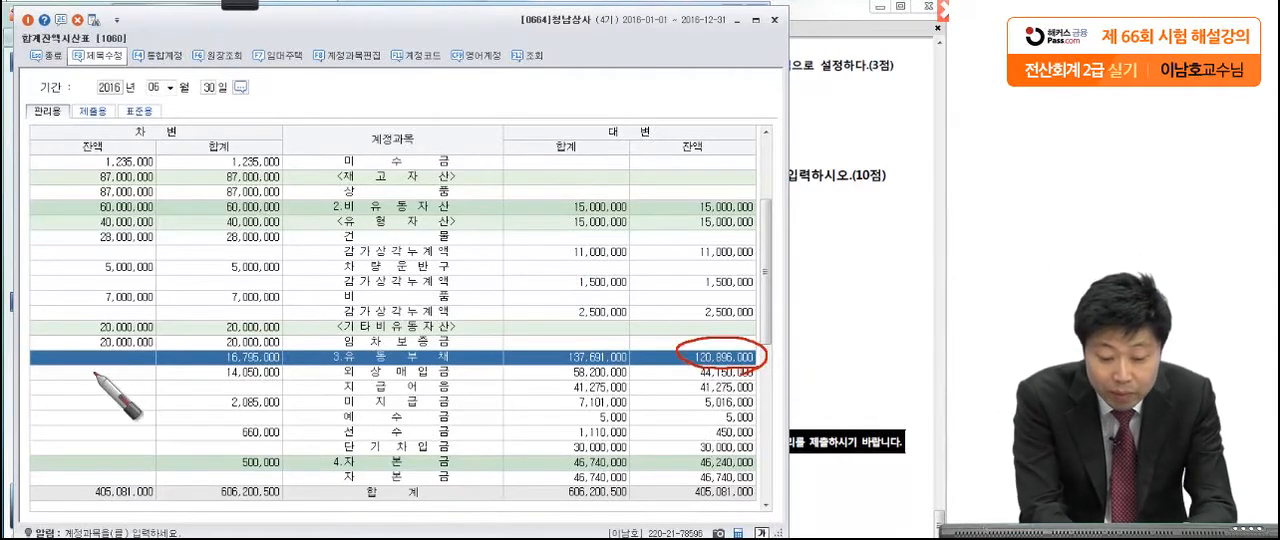
{"action": "left_click_drag", "start_coordinate": [57, 379], "coordinate": [152, 360]}
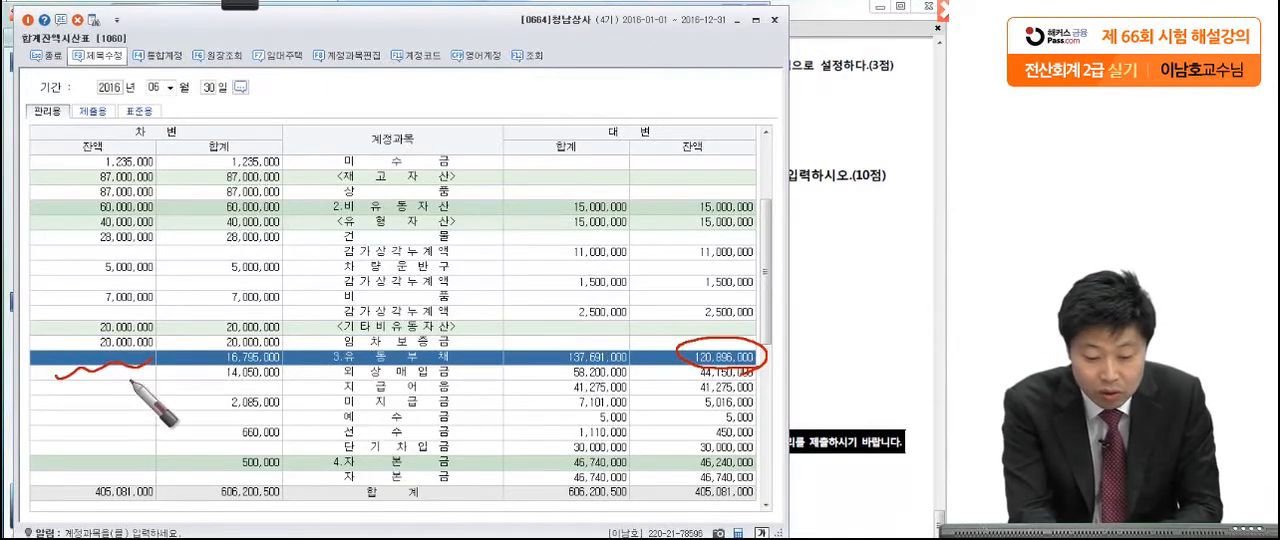
{"action": "left_click_drag", "start_coordinate": [655, 323], "coordinate": [682, 318]}
{"action": "left_click_drag", "start_coordinate": [689, 356], "coordinate": [688, 342]}
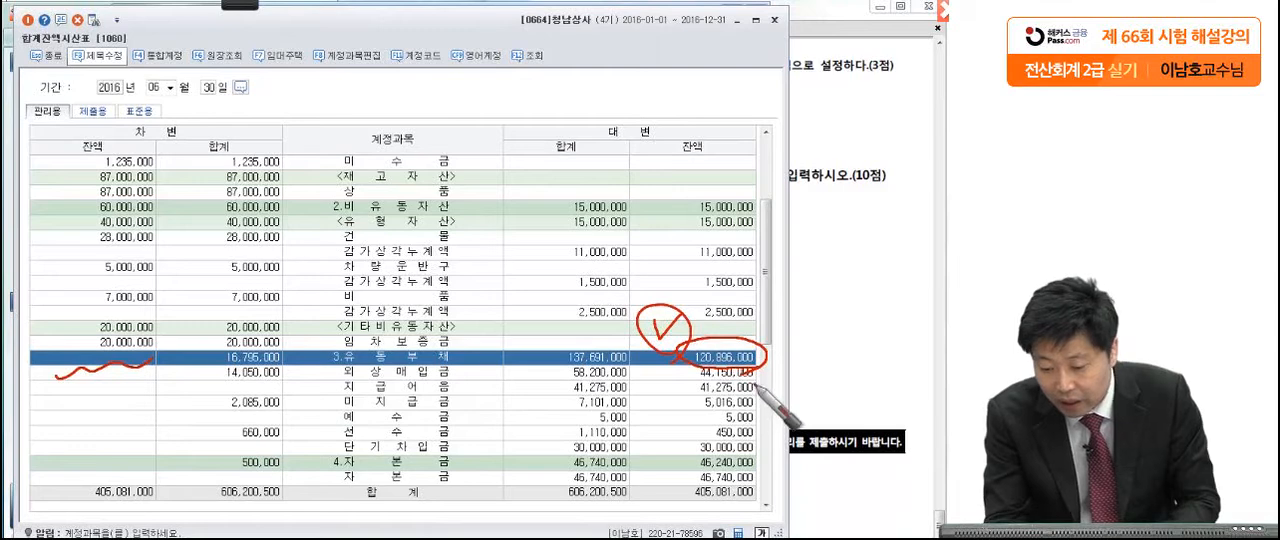
{"action": "mouse_move", "coordinate": [826, 212]}
{"action": "left_mouse_down"}
{"action": "mouse_move", "coordinate": [802, 262]}
{"action": "mouse_move", "coordinate": [898, 232]}
{"action": "mouse_move", "coordinate": [906, 256]}
{"action": "mouse_move", "coordinate": [948, 256]}
{"action": "left_mouse_up"}
{"action": "left_click_drag", "start_coordinate": [800, 276], "coordinate": [930, 274]}
{"action": "left_click_drag", "start_coordinate": [768, 288], "coordinate": [920, 288]}
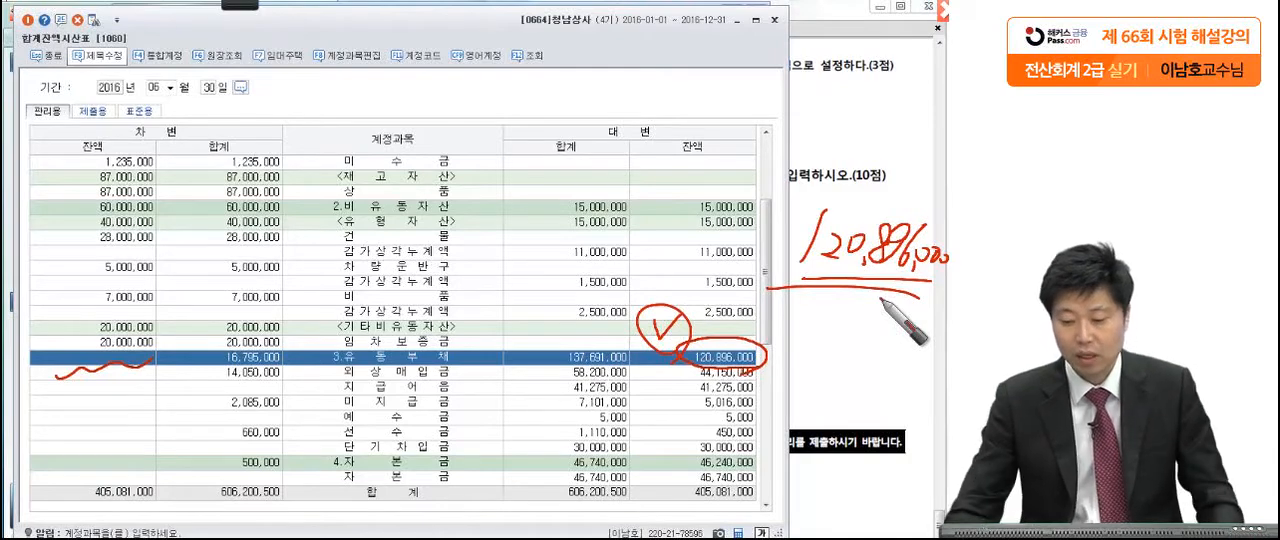
Step: Clear the pen marks and close 합계잔액시산표 to return to the exam PDF
{"action": "key", "text": "Escape"}
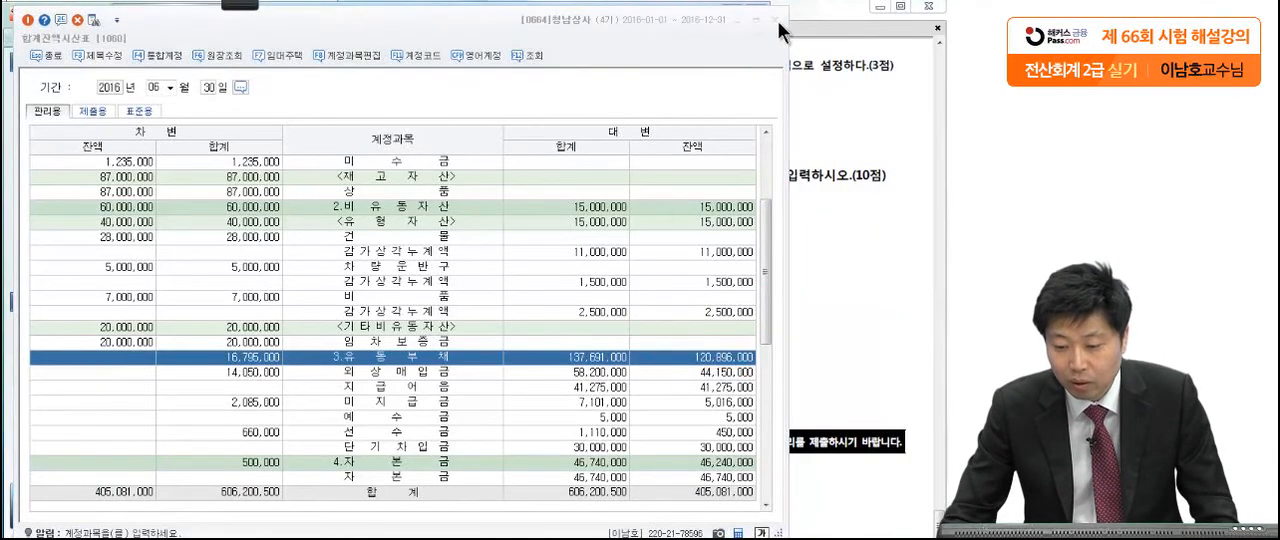
{"action": "left_click", "coordinate": [777, 21]}
{"action": "left_click", "coordinate": [826, 118]}
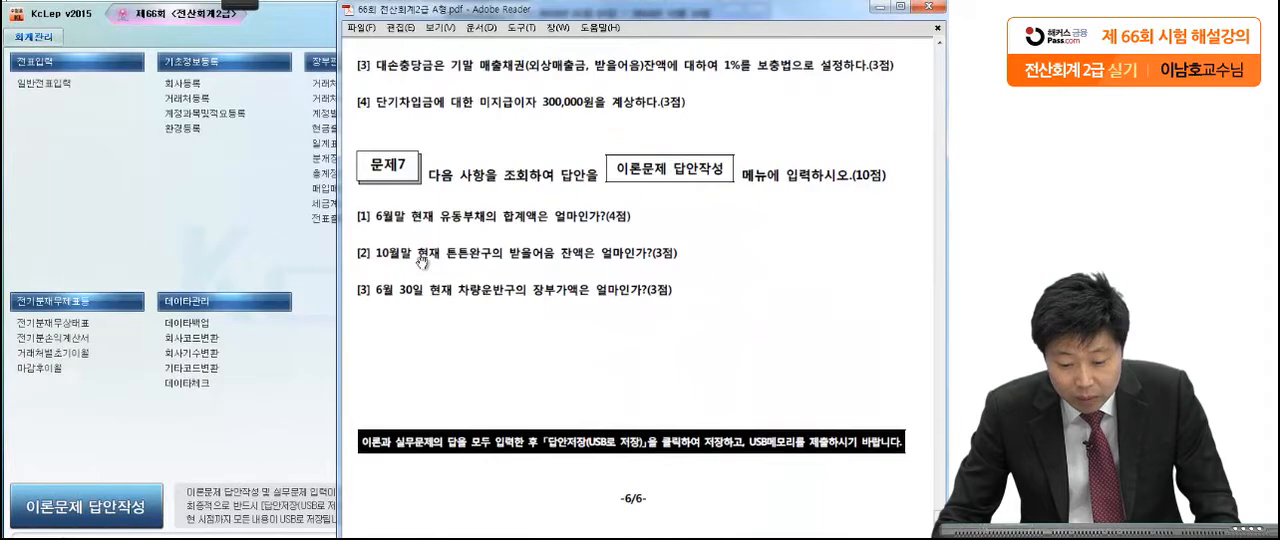
Step: Mark 10월말, 튼튼완구 and 받을어음 in question [2] of 문제7 with the pen, and clear the marks
{"action": "mouse_move", "coordinate": [216, 8]}
{"action": "left_click", "coordinate": [26, 22]}
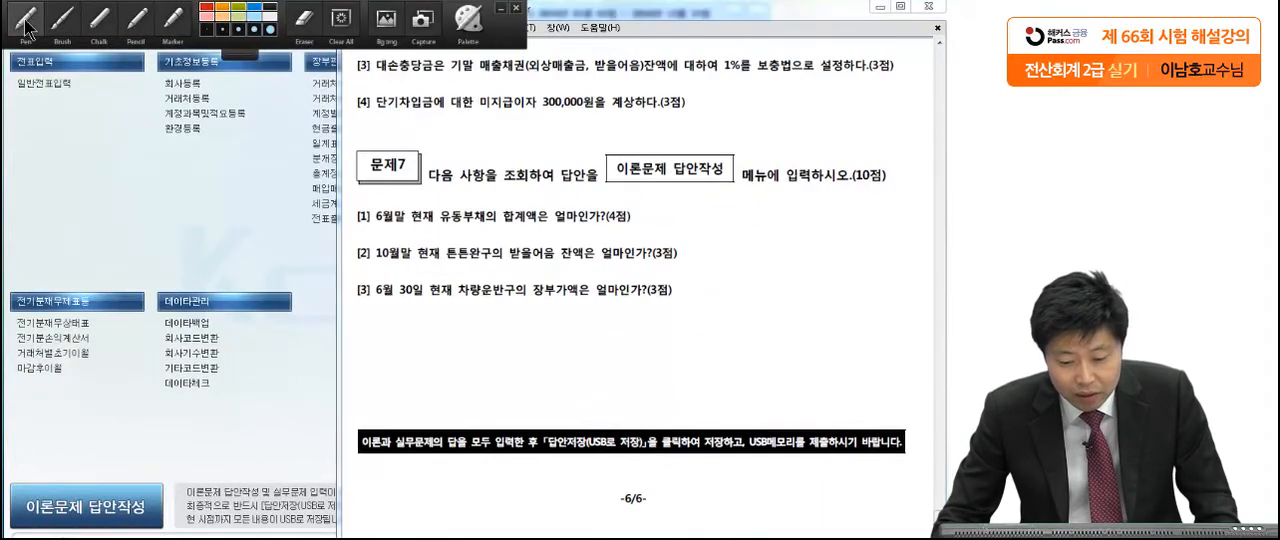
{"action": "left_click_drag", "start_coordinate": [490, 266], "coordinate": [438, 266]}
{"action": "left_click", "coordinate": [603, 265]}
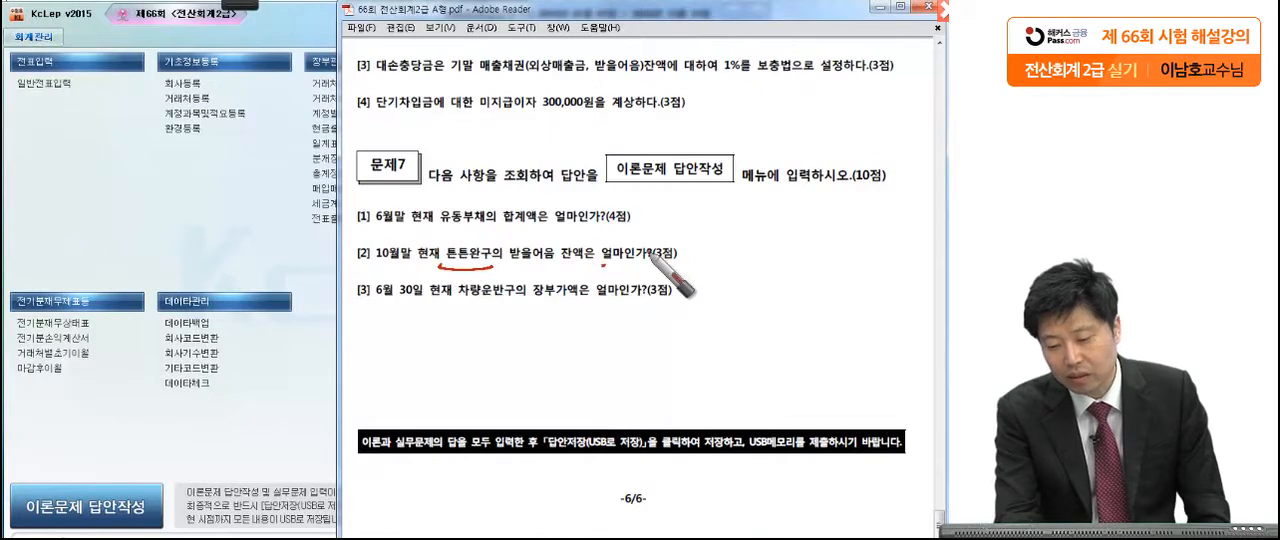
{"action": "left_click_drag", "start_coordinate": [682, 255], "coordinate": [681, 250]}
{"action": "mouse_move", "coordinate": [492, 268]}
{"action": "left_mouse_down"}
{"action": "mouse_move", "coordinate": [466, 272]}
{"action": "mouse_move", "coordinate": [474, 232]}
{"action": "mouse_move", "coordinate": [496, 262]}
{"action": "left_mouse_up"}
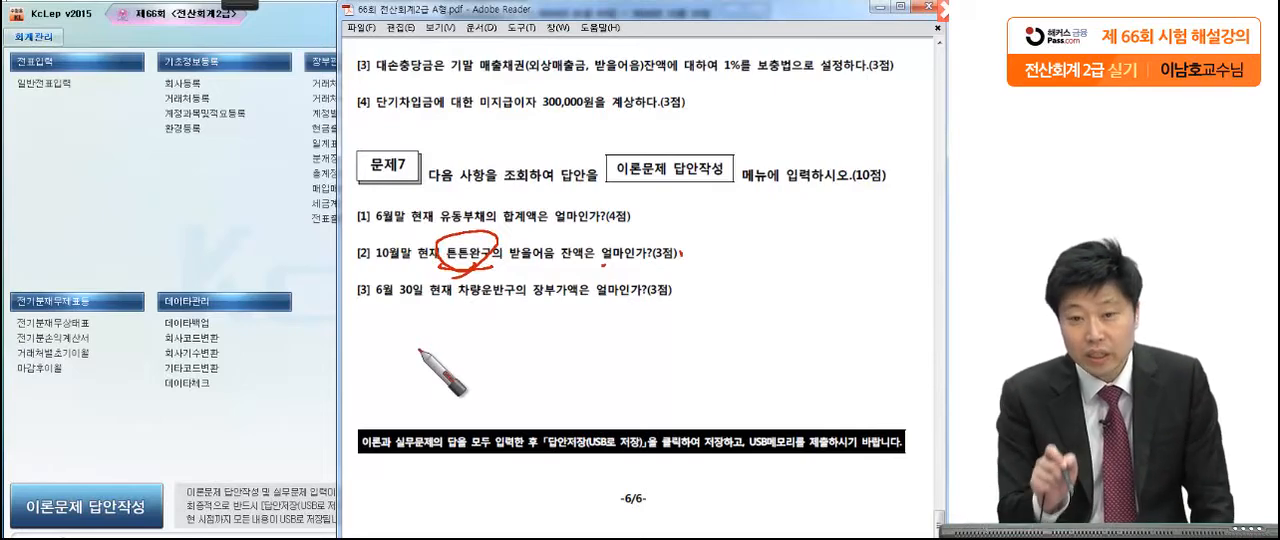
{"action": "mouse_move", "coordinate": [437, 268]}
{"action": "left_mouse_down"}
{"action": "mouse_move", "coordinate": [328, 274]}
{"action": "mouse_move", "coordinate": [268, 258]}
{"action": "left_mouse_up"}
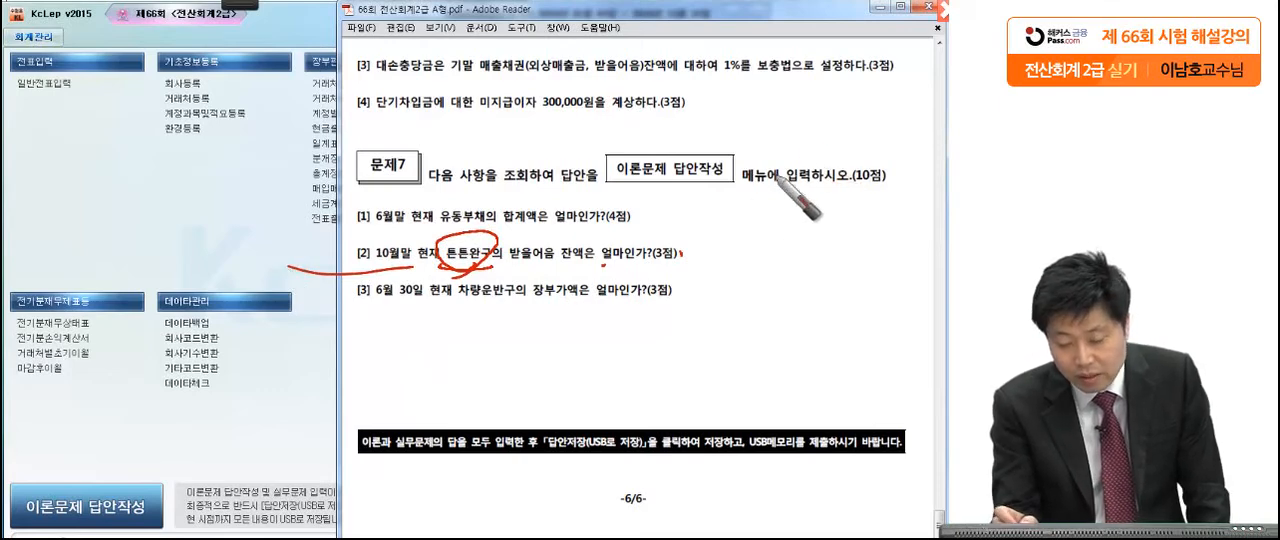
{"action": "left_click_drag", "start_coordinate": [503, 249], "coordinate": [514, 275]}
{"action": "mouse_move", "coordinate": [556, 316]}
{"action": "left_mouse_down"}
{"action": "mouse_move", "coordinate": [575, 310]}
{"action": "mouse_move", "coordinate": [594, 262]}
{"action": "left_mouse_up"}
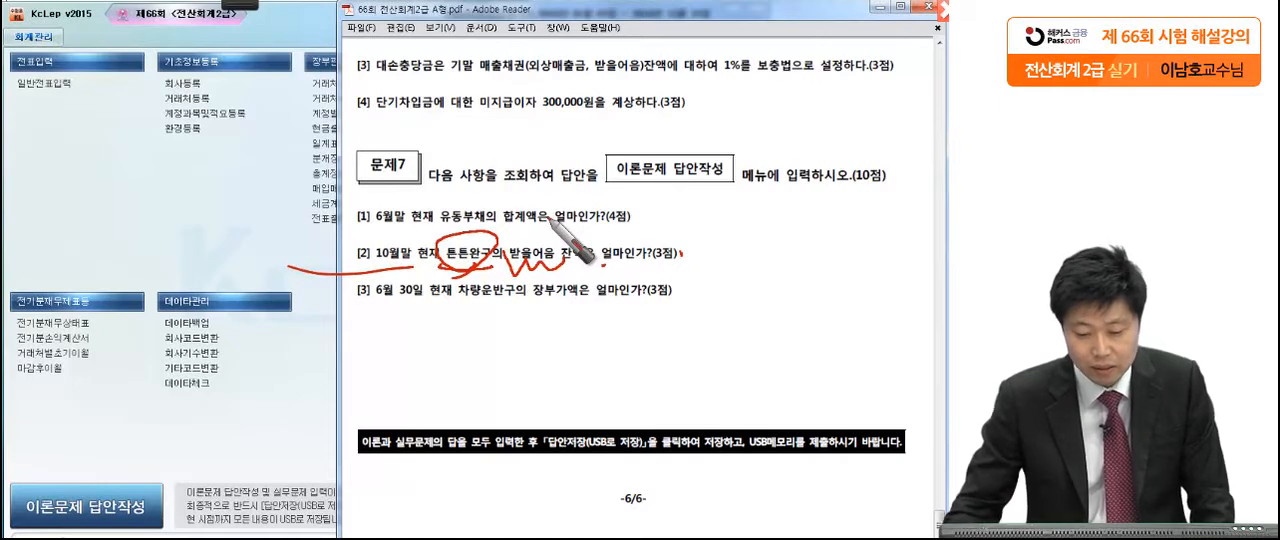
{"action": "key", "text": "Escape"}
Step: Open 거래처원장 for January 1 to October 31, 2016 with the account 받을어음 (0110)
{"action": "left_click", "coordinate": [266, 237]}
{"action": "left_click", "coordinate": [320, 78]}
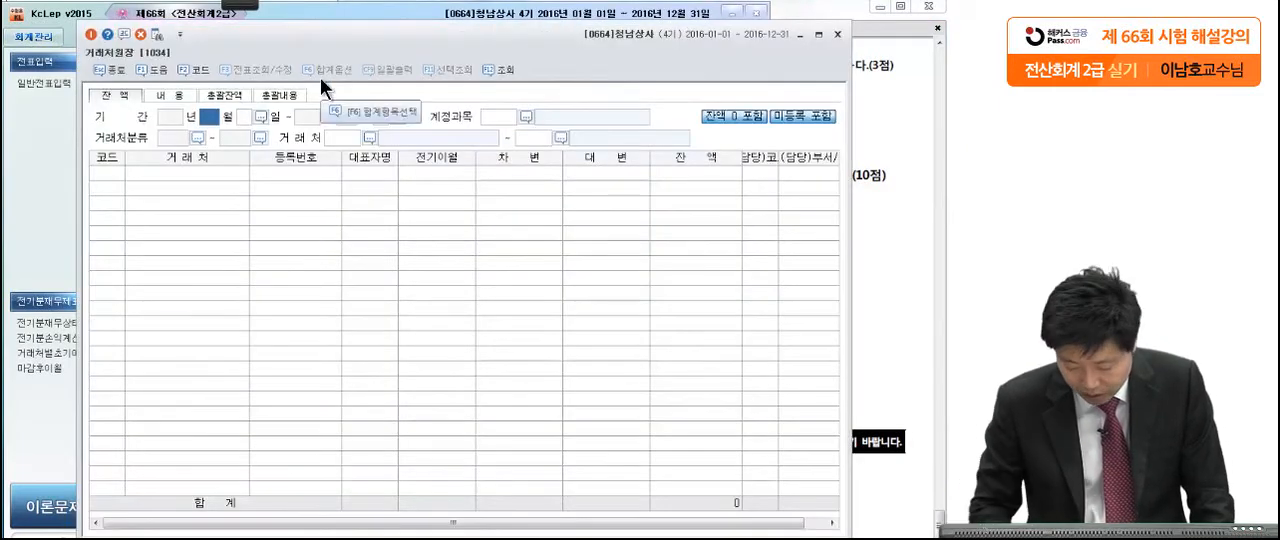
{"action": "key", "text": "Return"}
{"action": "key", "text": "Return"}
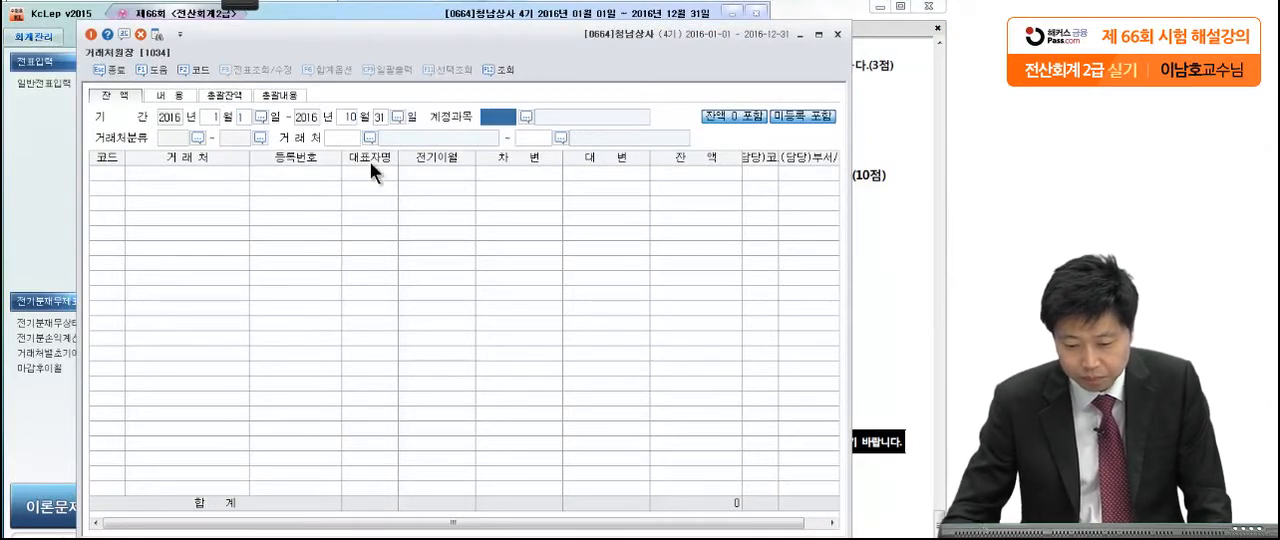
{"action": "key", "text": "F2"}
{"action": "type", "text": "받을"}
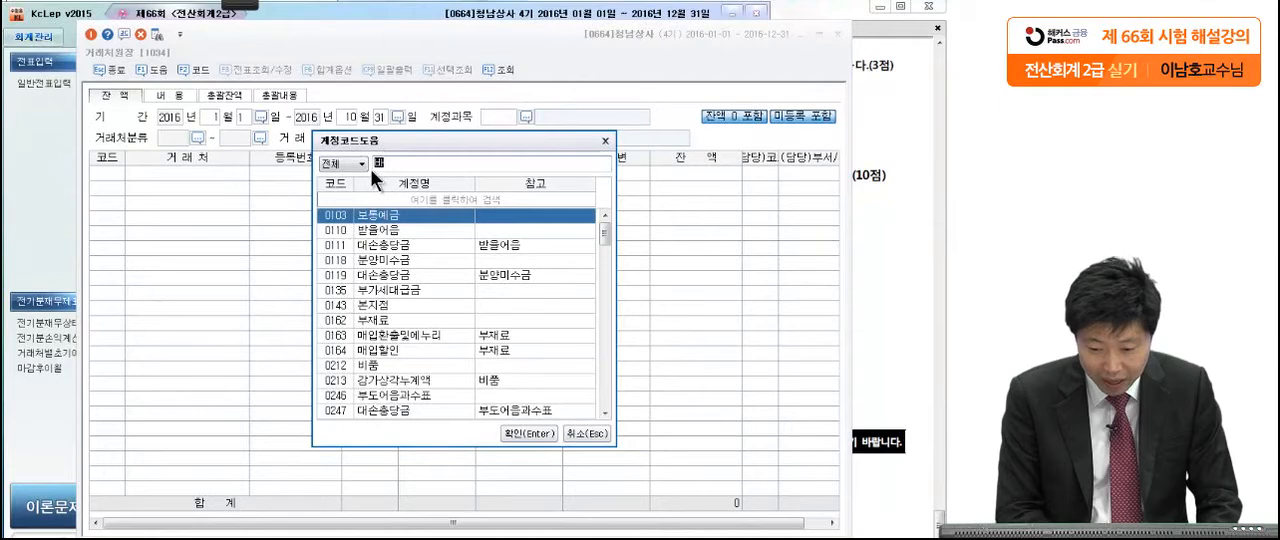
{"action": "key", "text": "Return"}
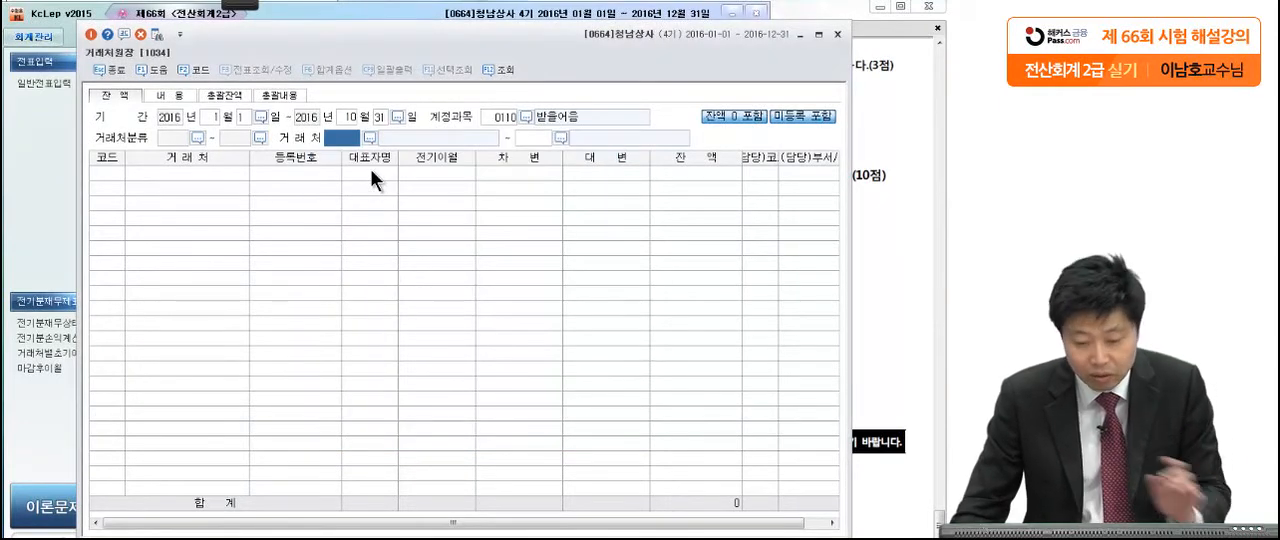
Step: Limit the 거래처원장 query to 튼튼완구 as both first and last 거래처, and display the balance
{"action": "key", "text": "F2"}
{"action": "type", "text": "튼"}
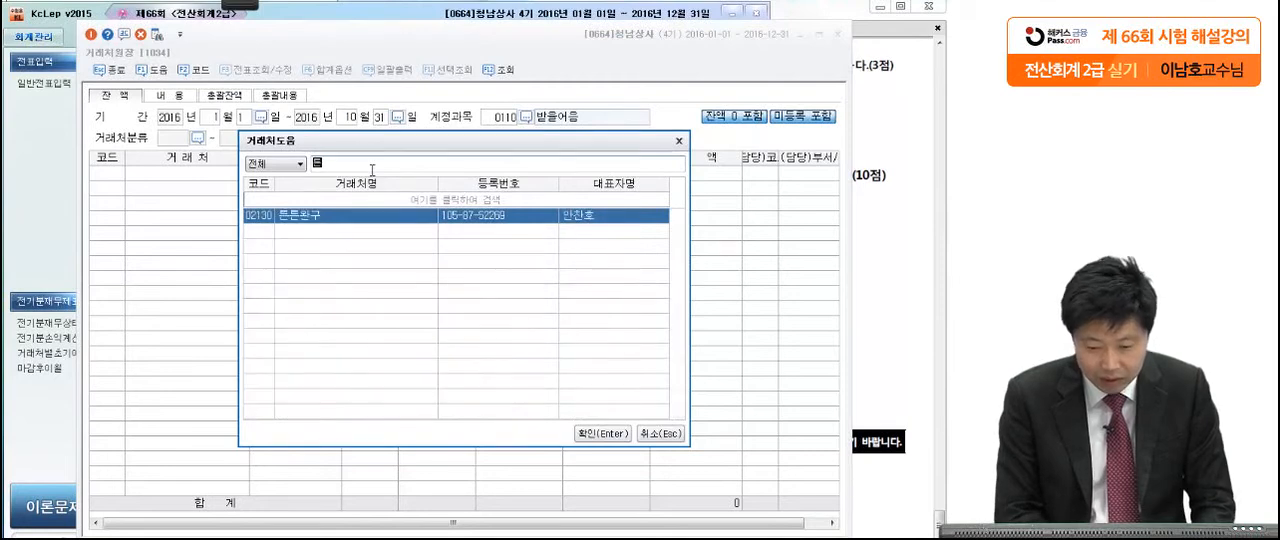
{"action": "key", "text": "Return"}
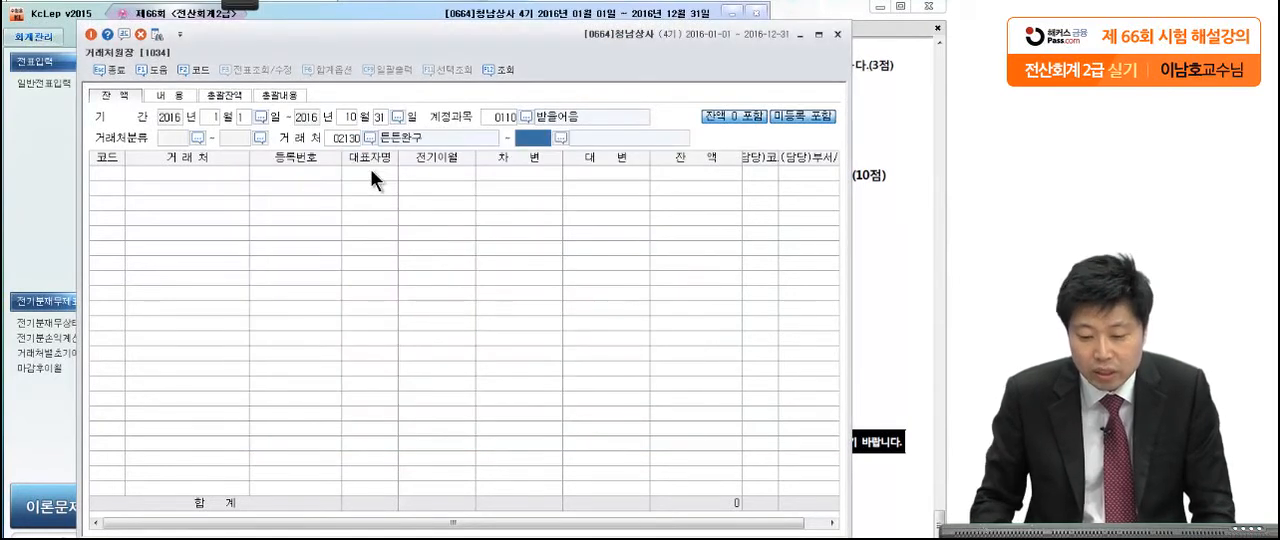
{"action": "key", "text": "Return"}
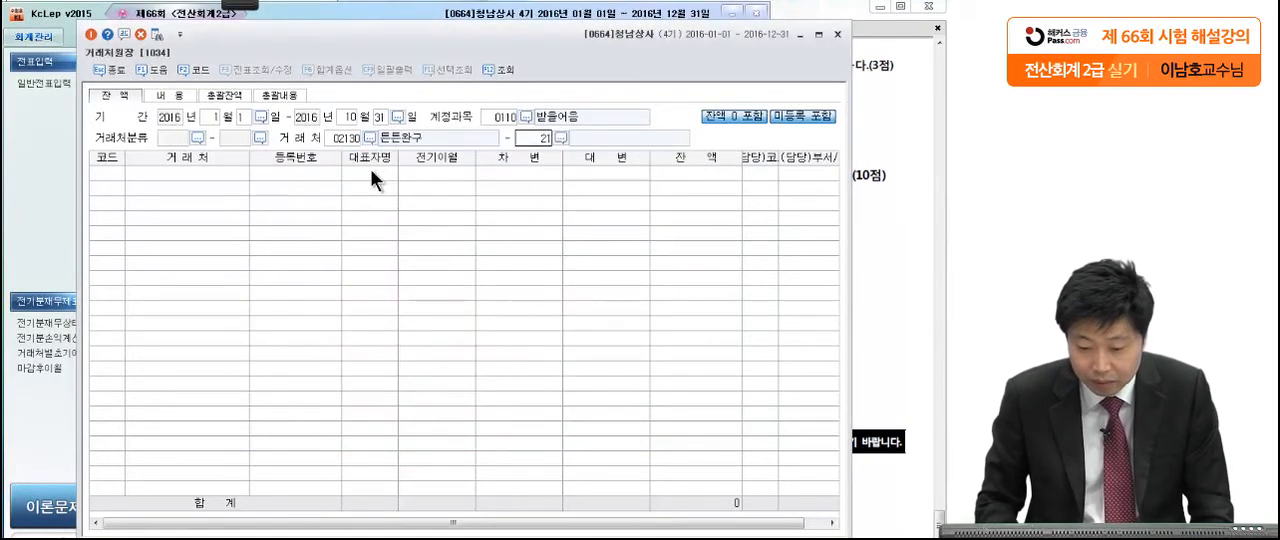
{"action": "key", "text": "Return"}
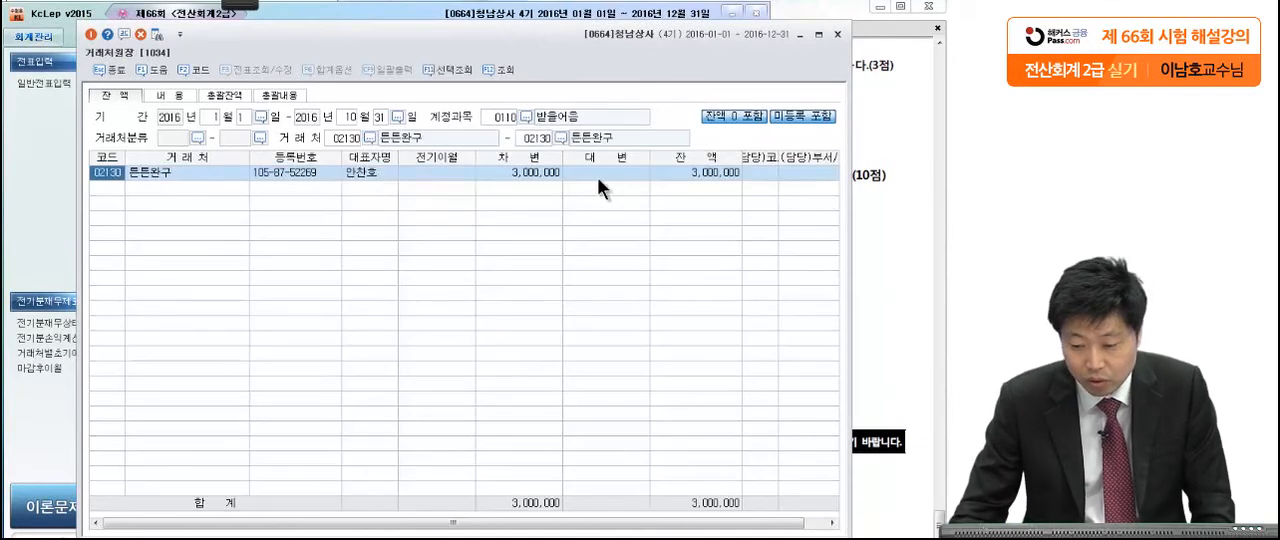
Step: View the transaction details behind 튼튼완구's 받을어음 balance and return to the balance view
{"action": "left_click", "coordinate": [715, 171]}
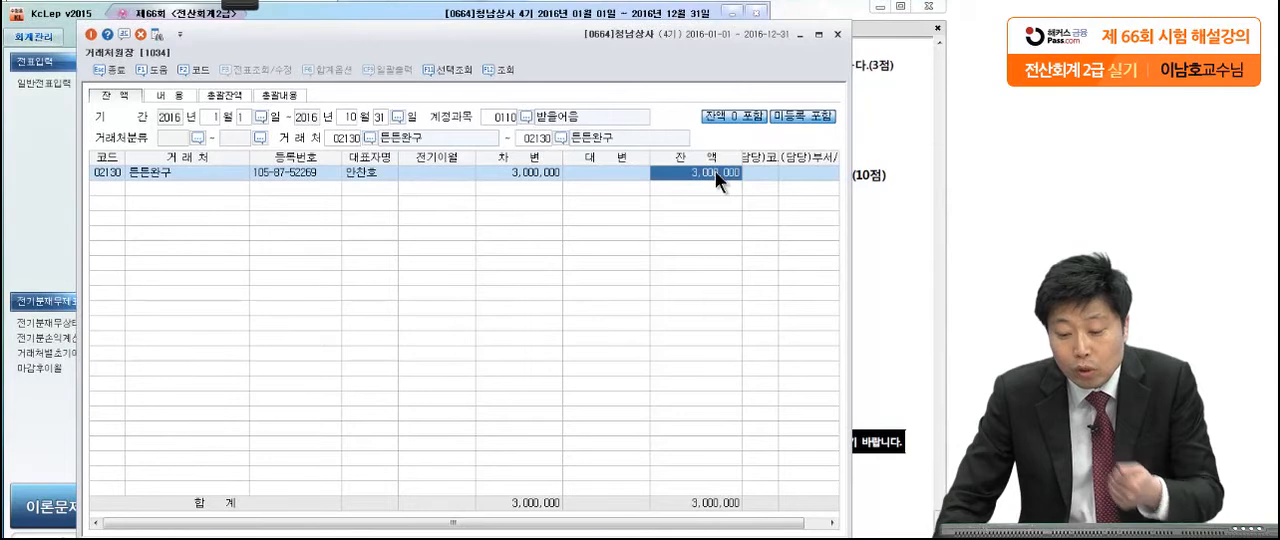
{"action": "double_click", "coordinate": [715, 171]}
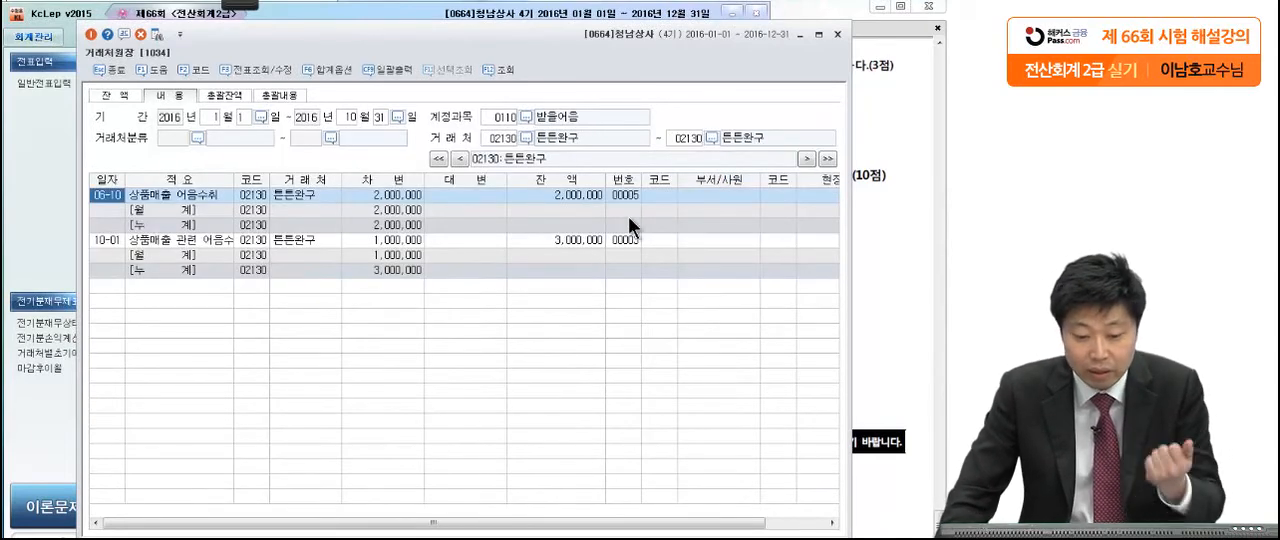
{"action": "left_click", "coordinate": [113, 91]}
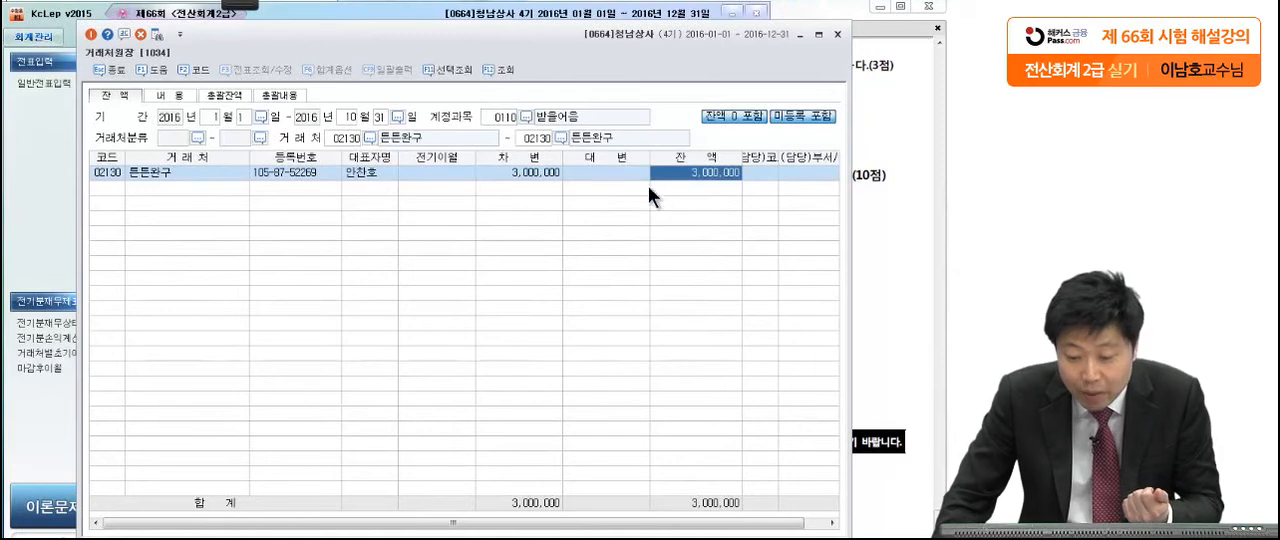
Step: Circle 튼튼완구's balance with the pen and close 거래처원장
{"action": "mouse_move", "coordinate": [234, 4]}
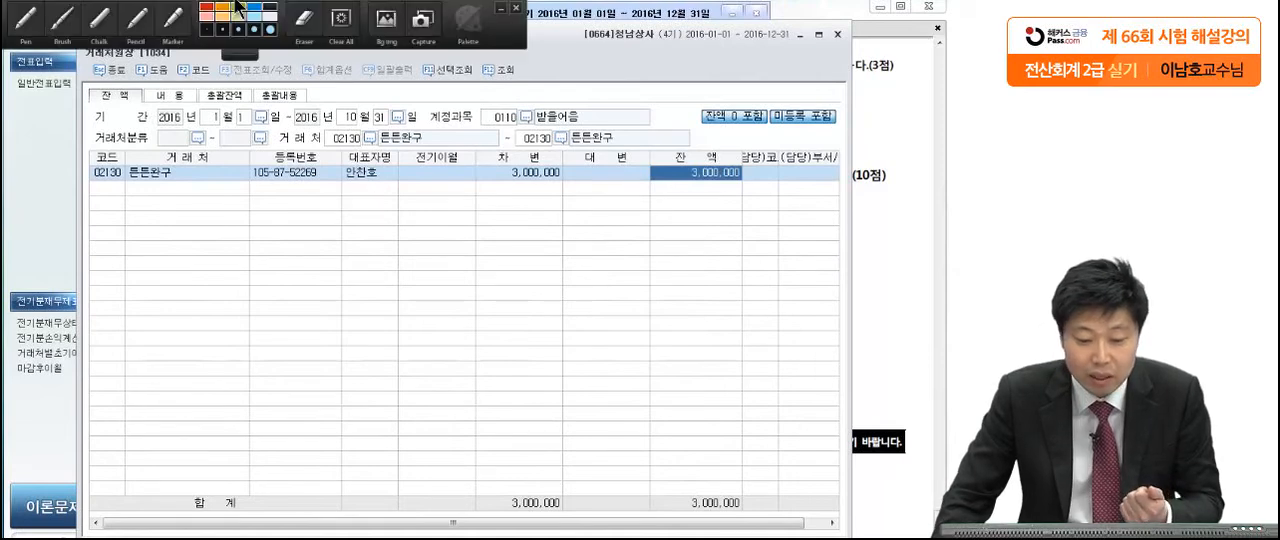
{"action": "left_click", "coordinate": [34, 20]}
{"action": "mouse_move", "coordinate": [748, 168]}
{"action": "left_mouse_down"}
{"action": "mouse_move", "coordinate": [663, 180]}
{"action": "mouse_move", "coordinate": [736, 190]}
{"action": "mouse_move", "coordinate": [747, 166]}
{"action": "left_mouse_up"}
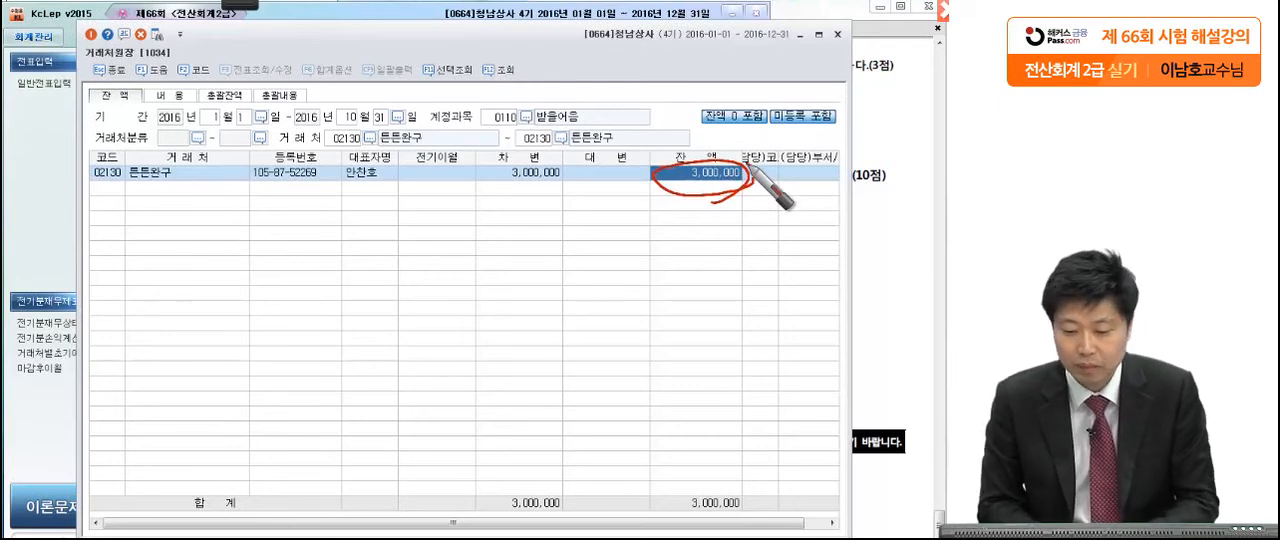
{"action": "left_click", "coordinate": [838, 33]}
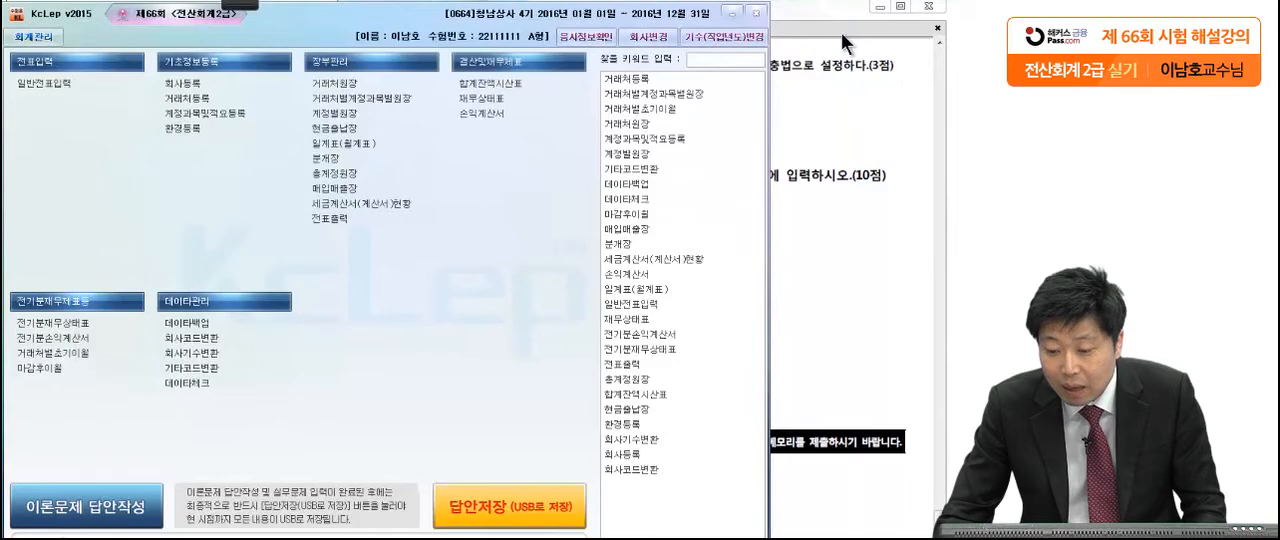
Step: Switch to the exam PDF and underline 차량운반구의 장부가액 in 문제7 [3] with the pen
{"action": "left_click", "coordinate": [837, 120]}
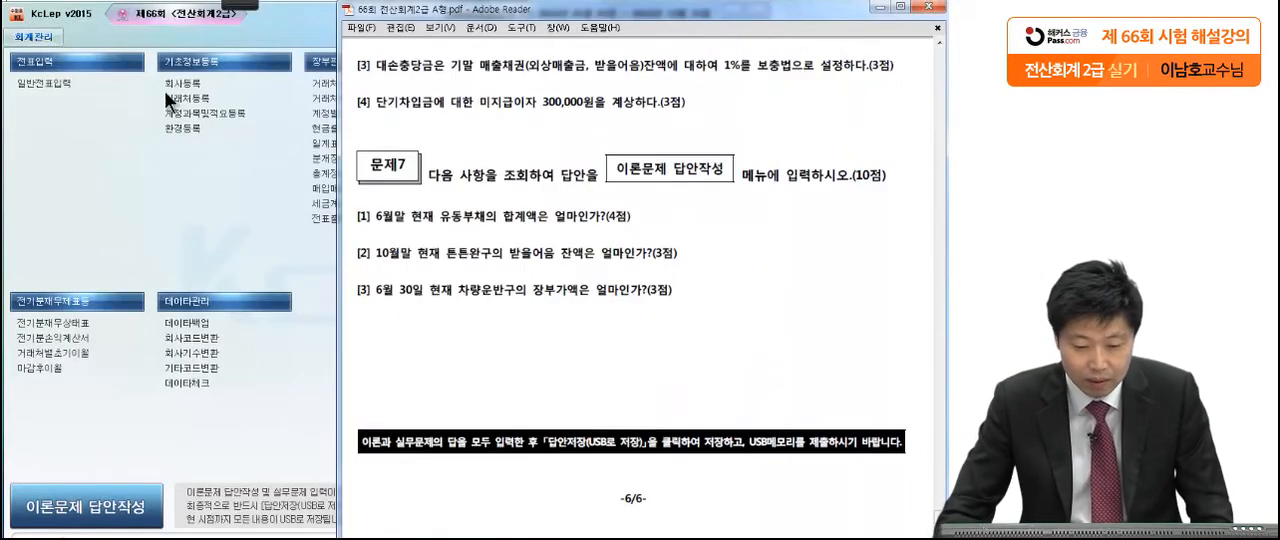
{"action": "mouse_move", "coordinate": [243, 8]}
{"action": "left_click", "coordinate": [25, 18]}
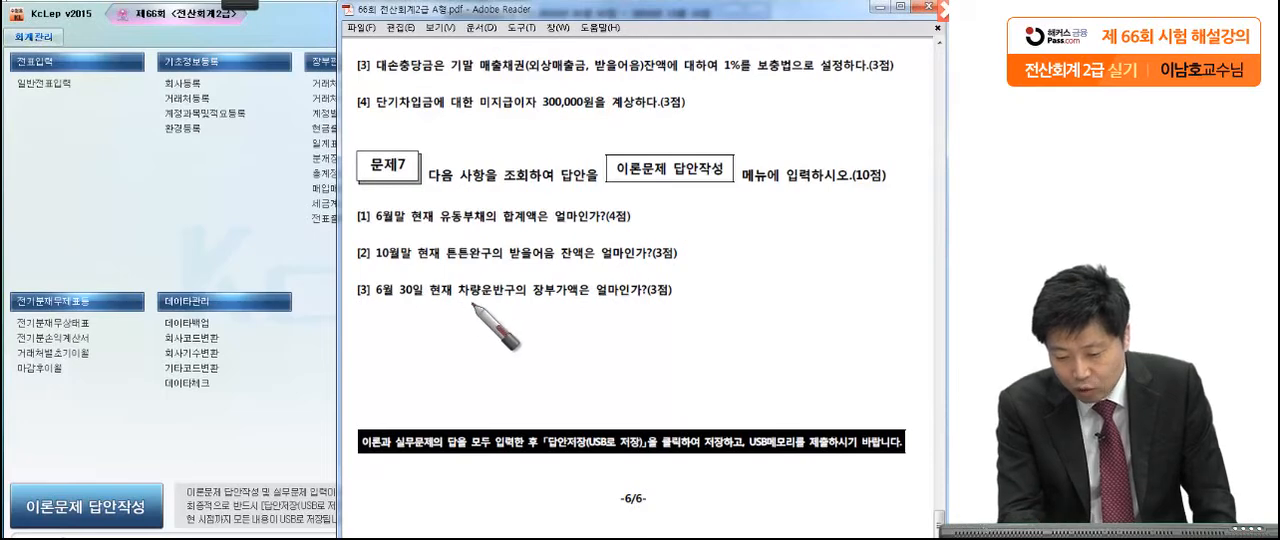
{"action": "left_click", "coordinate": [585, 298]}
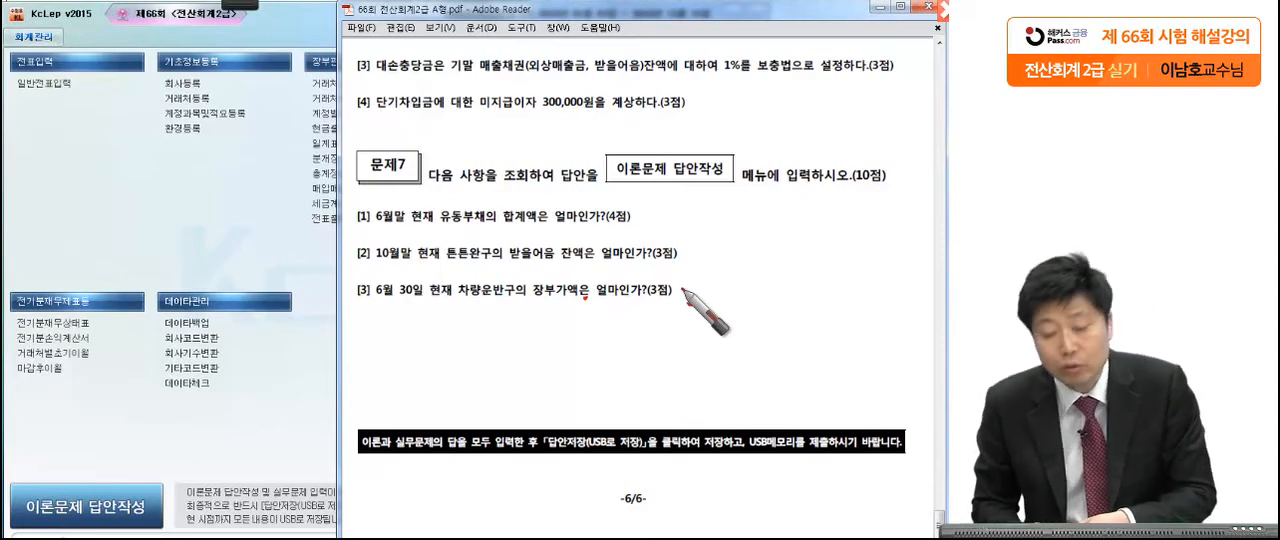
{"action": "left_click_drag", "start_coordinate": [458, 298], "coordinate": [562, 296]}
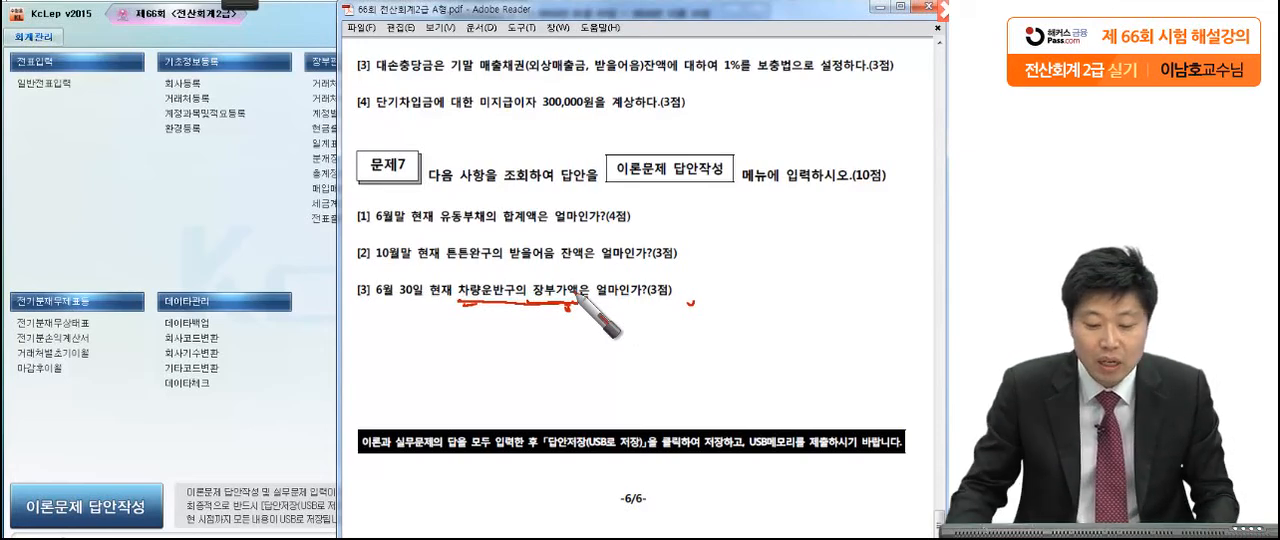
Step: Switch to KcLep and display the 재무상태표 for June (06) 2016
{"action": "left_click", "coordinate": [208, 232]}
{"action": "left_click", "coordinate": [460, 98]}
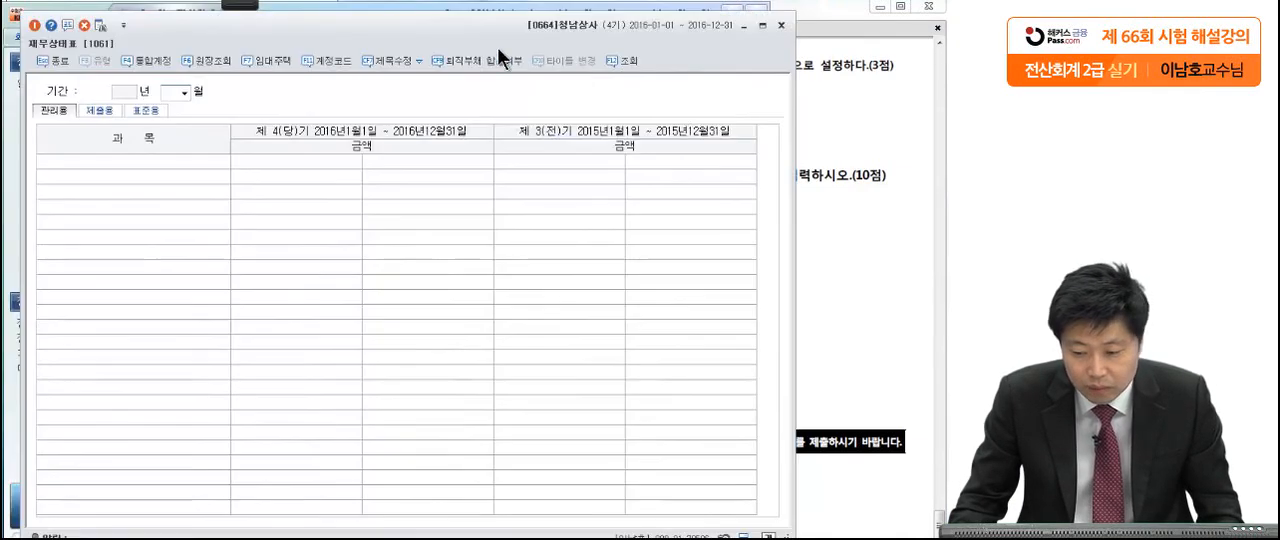
{"action": "left_click", "coordinate": [856, 166]}
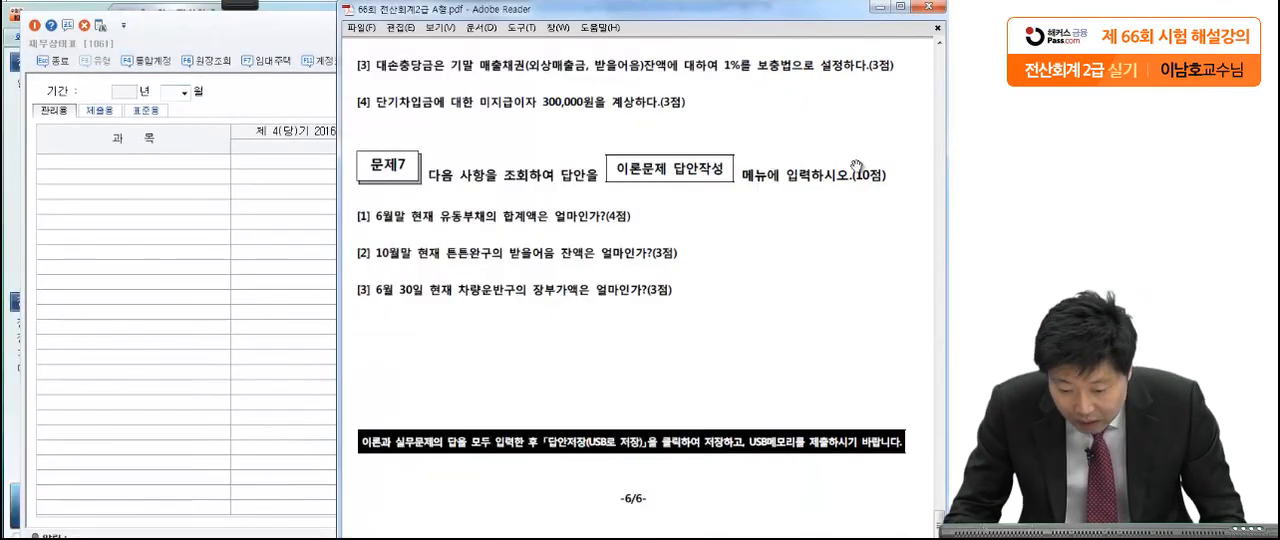
{"action": "left_click", "coordinate": [263, 80]}
{"action": "left_click", "coordinate": [183, 92]}
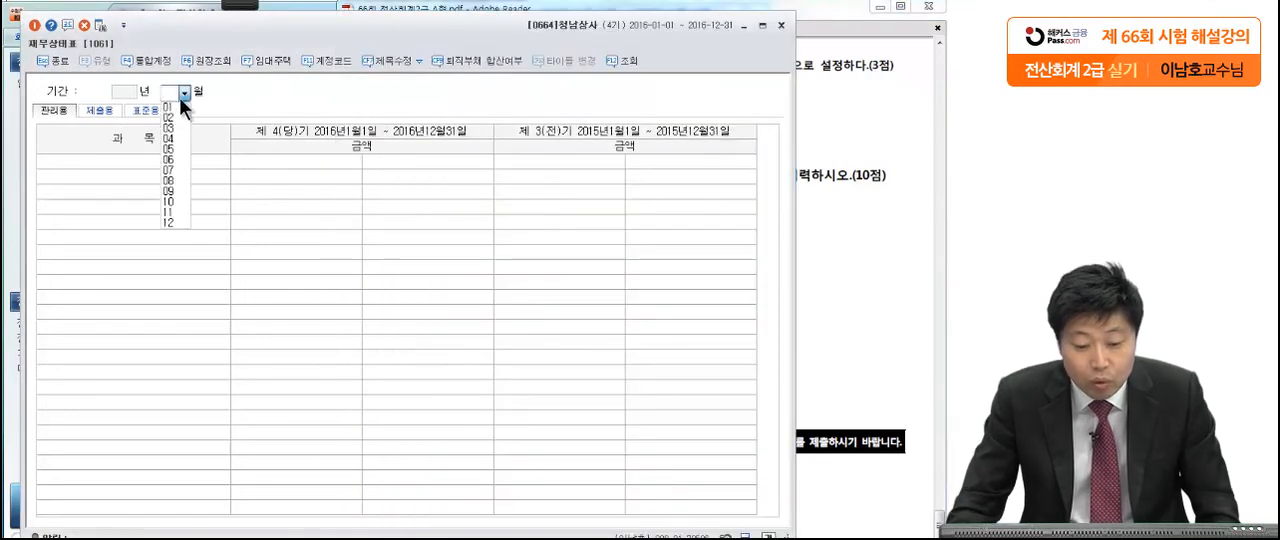
{"action": "left_click", "coordinate": [175, 157]}
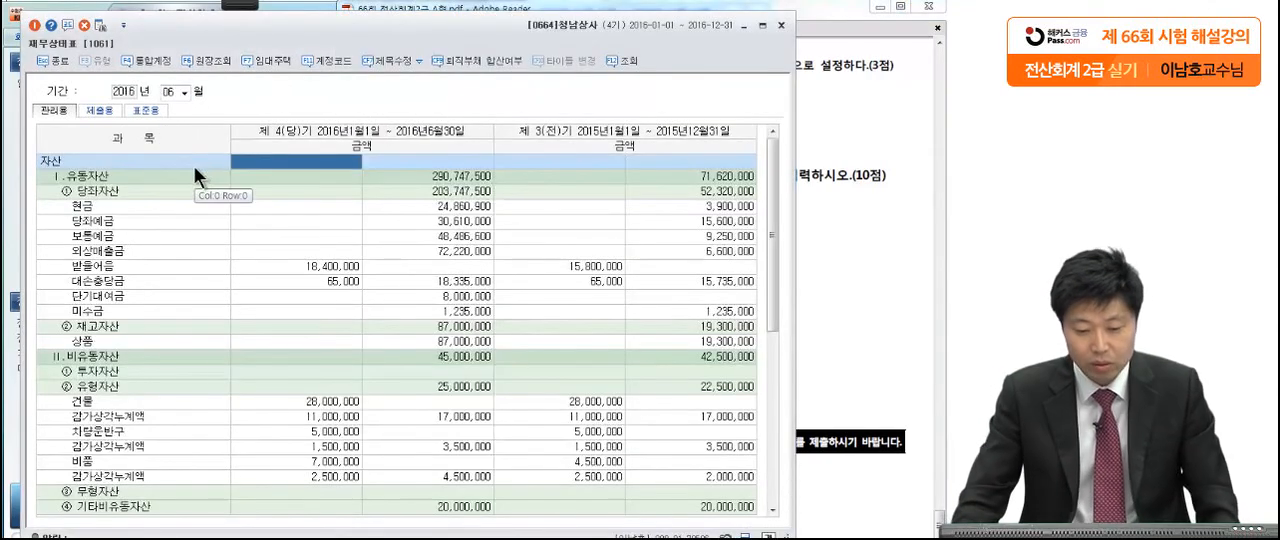
Step: Locate 차량운반구 and its 감가상각누계액 in the 재무상태표 and recheck the wording of 문제7 [3]
{"action": "left_click", "coordinate": [248, 233]}
{"action": "scroll", "coordinate": [293, 310], "scroll_direction": "down", "scroll_amount": 4}
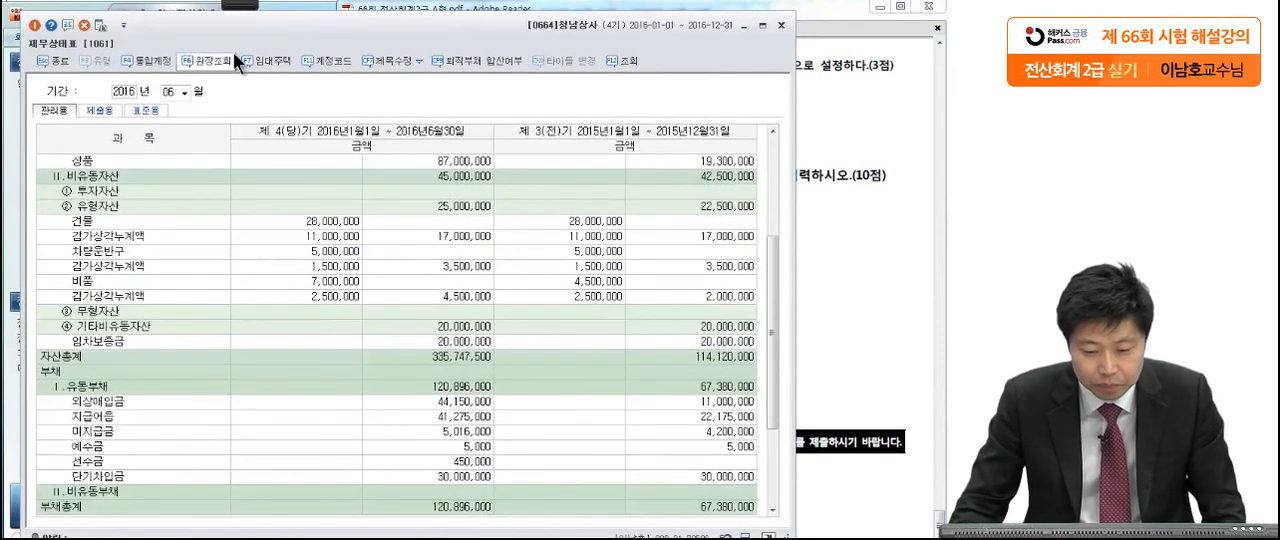
{"action": "left_click", "coordinate": [892, 214]}
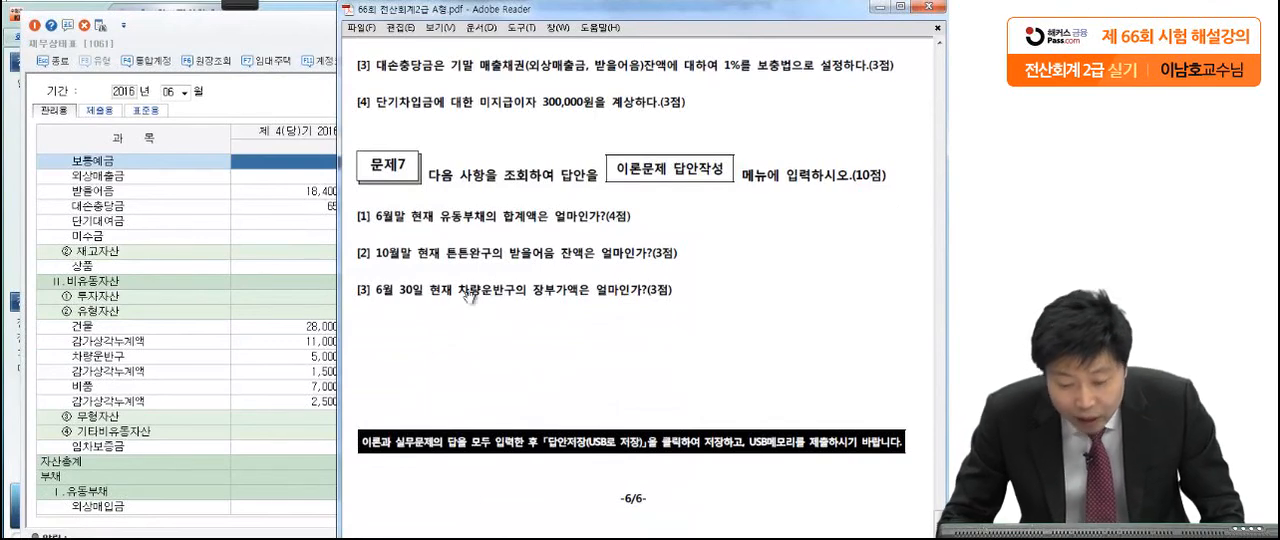
{"action": "left_click", "coordinate": [303, 87]}
Step: Mark 차량운반구 and its 감가상각누계액 amounts with the pen and circle the vehicle's current-period book value
{"action": "mouse_move", "coordinate": [230, 6]}
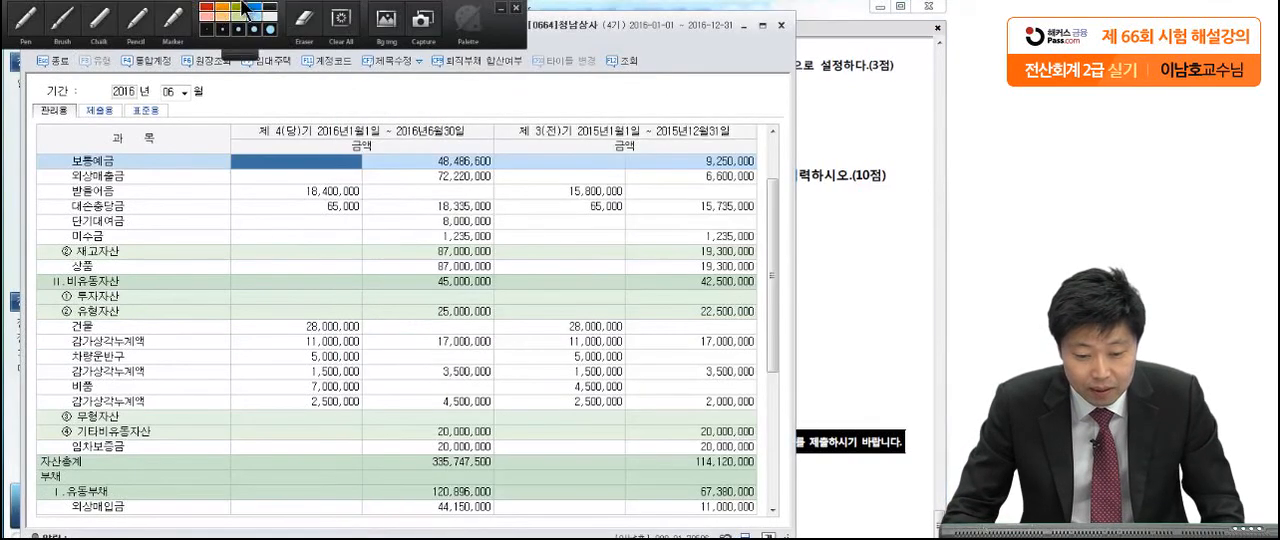
{"action": "left_click", "coordinate": [27, 20]}
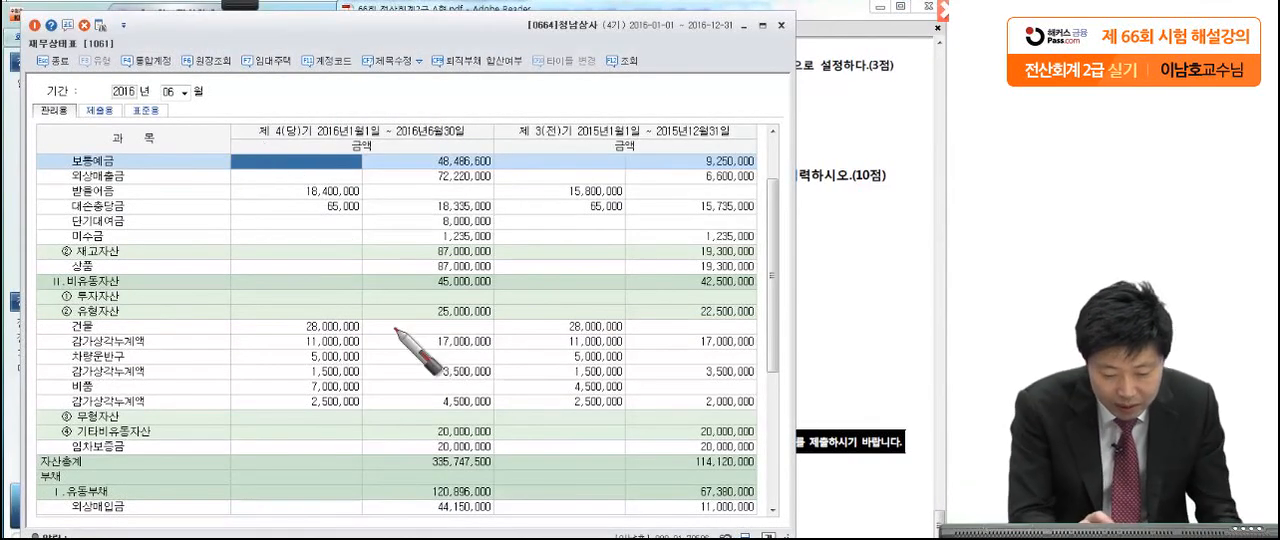
{"action": "left_click", "coordinate": [139, 356]}
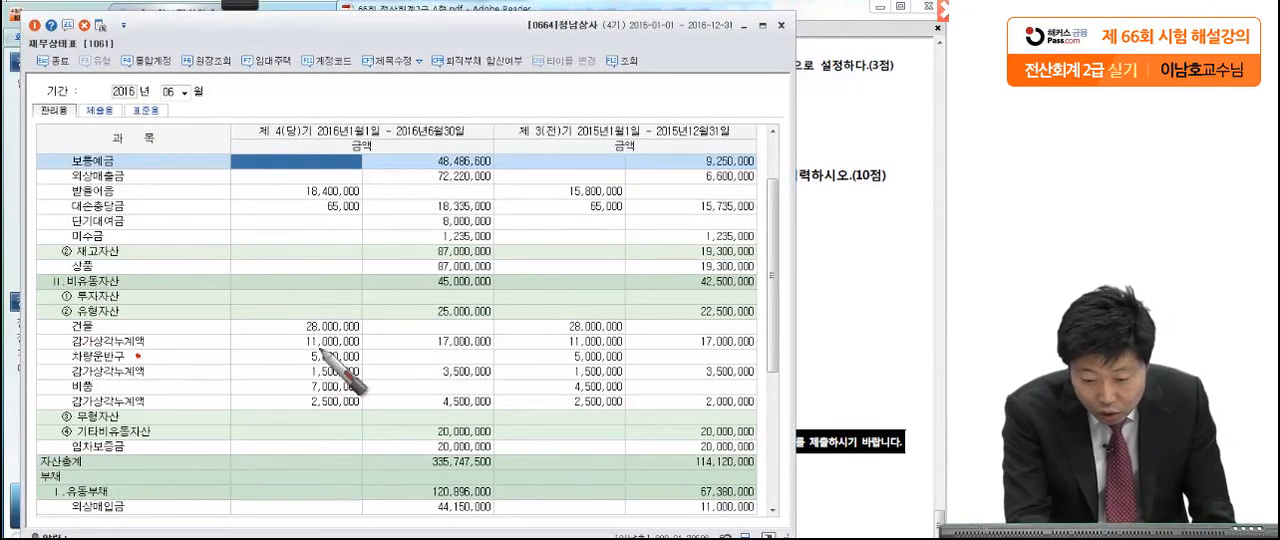
{"action": "mouse_move", "coordinate": [352, 360]}
{"action": "left_mouse_down"}
{"action": "mouse_move", "coordinate": [372, 355]}
{"action": "mouse_move", "coordinate": [376, 370]}
{"action": "left_mouse_up"}
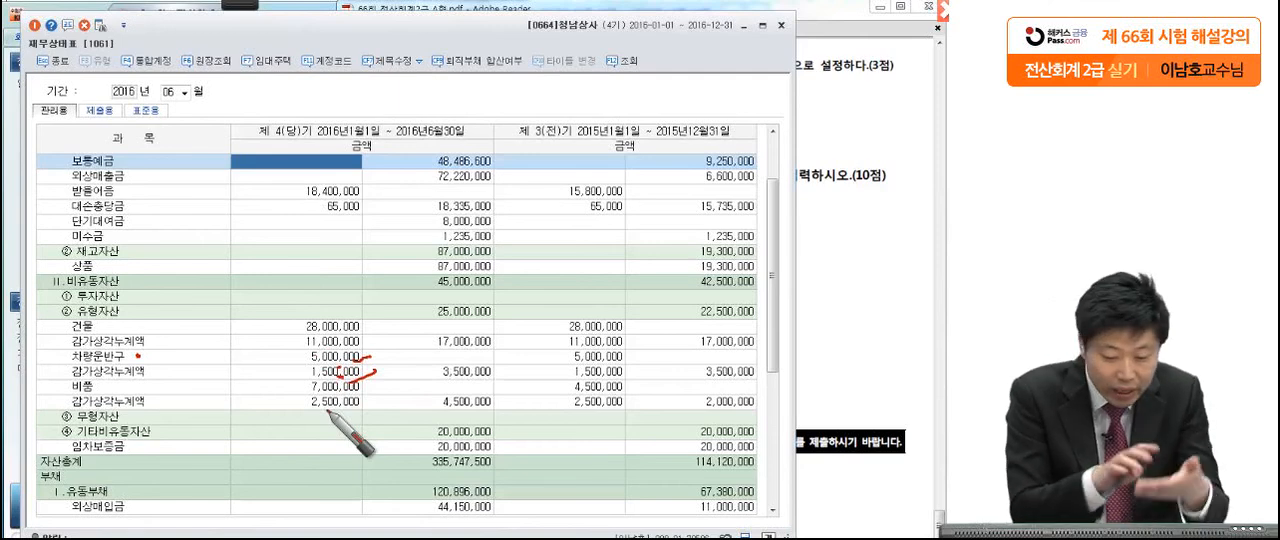
{"action": "mouse_move", "coordinate": [494, 366]}
{"action": "left_mouse_down"}
{"action": "mouse_move", "coordinate": [440, 372]}
{"action": "mouse_move", "coordinate": [498, 379]}
{"action": "left_mouse_up"}
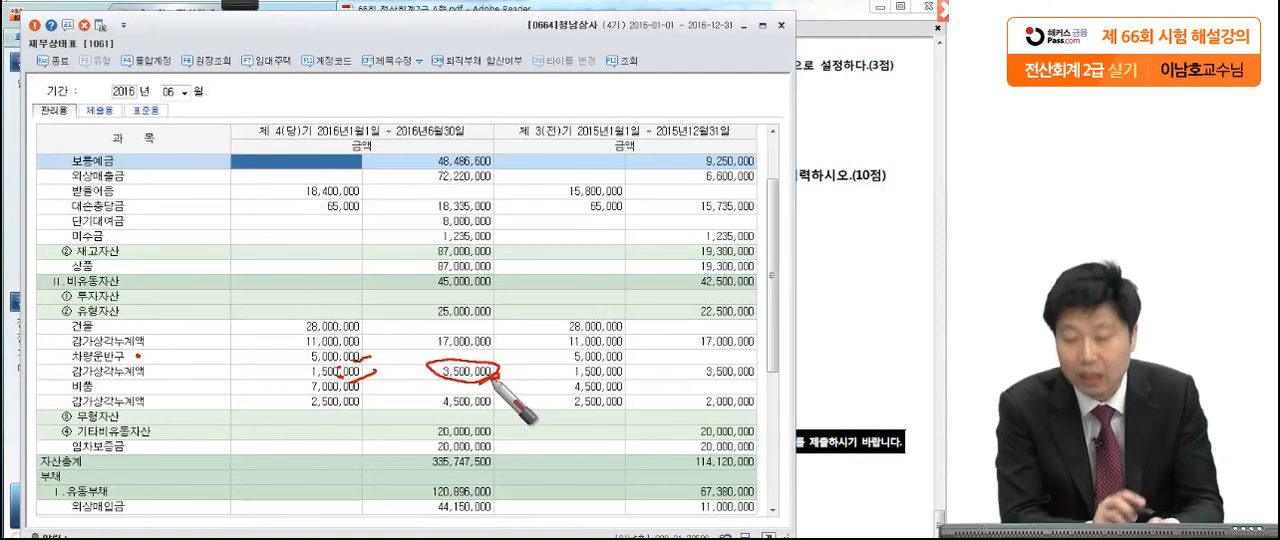
{"action": "mouse_move", "coordinate": [496, 383]}
{"action": "left_mouse_down"}
{"action": "mouse_move", "coordinate": [410, 345]}
{"action": "mouse_move", "coordinate": [390, 354]}
{"action": "mouse_move", "coordinate": [462, 388]}
{"action": "mouse_move", "coordinate": [506, 366]}
{"action": "left_mouse_up"}
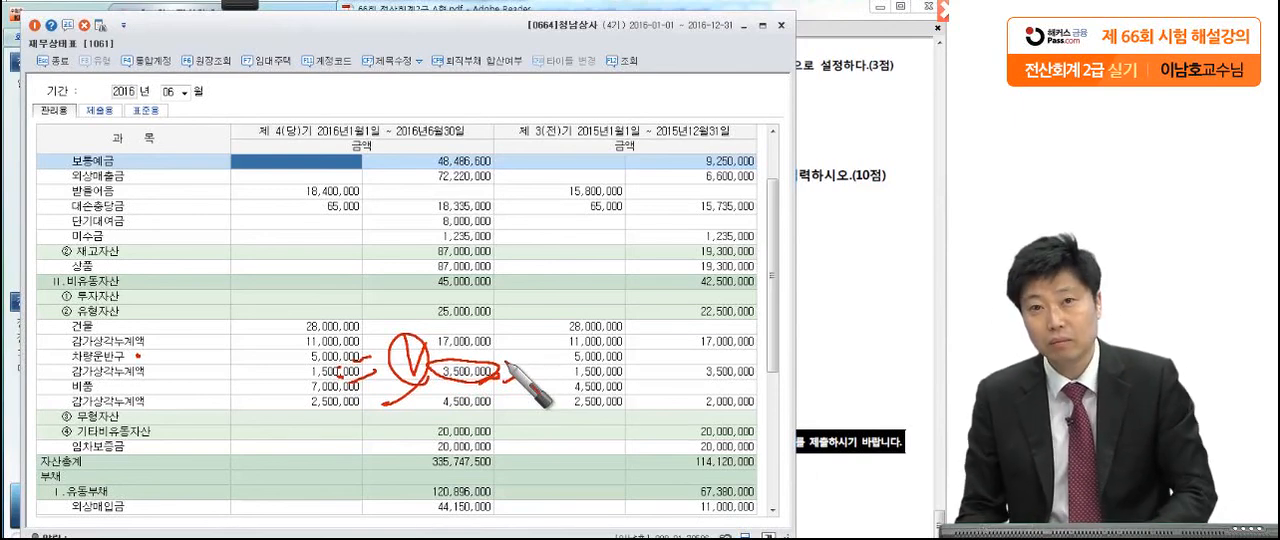
Step: Select the vehicle's book value, review 문제7 [3] in the exam PDF, and close the 재무상태표
{"action": "left_click", "coordinate": [507, 368]}
{"action": "left_click", "coordinate": [878, 328]}
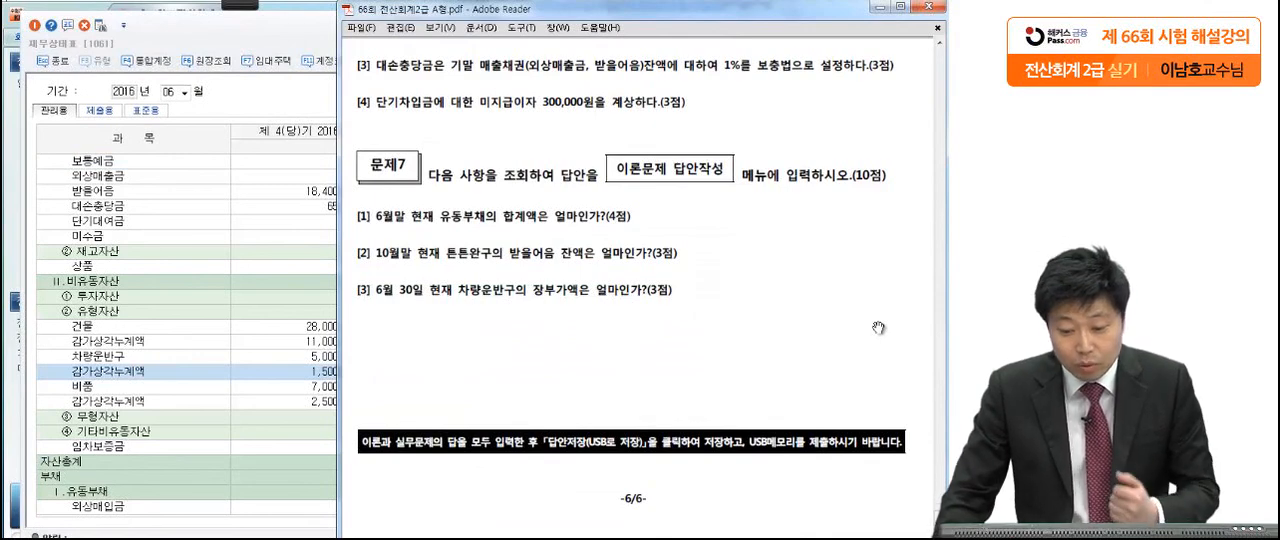
{"action": "left_click", "coordinate": [316, 40]}
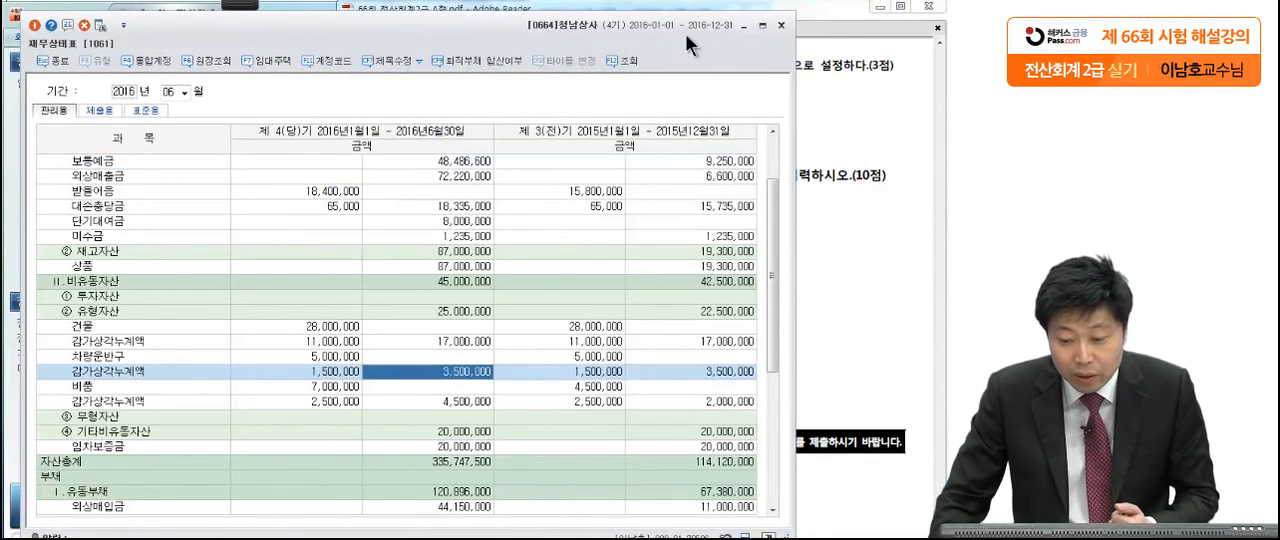
{"action": "left_click", "coordinate": [781, 27]}
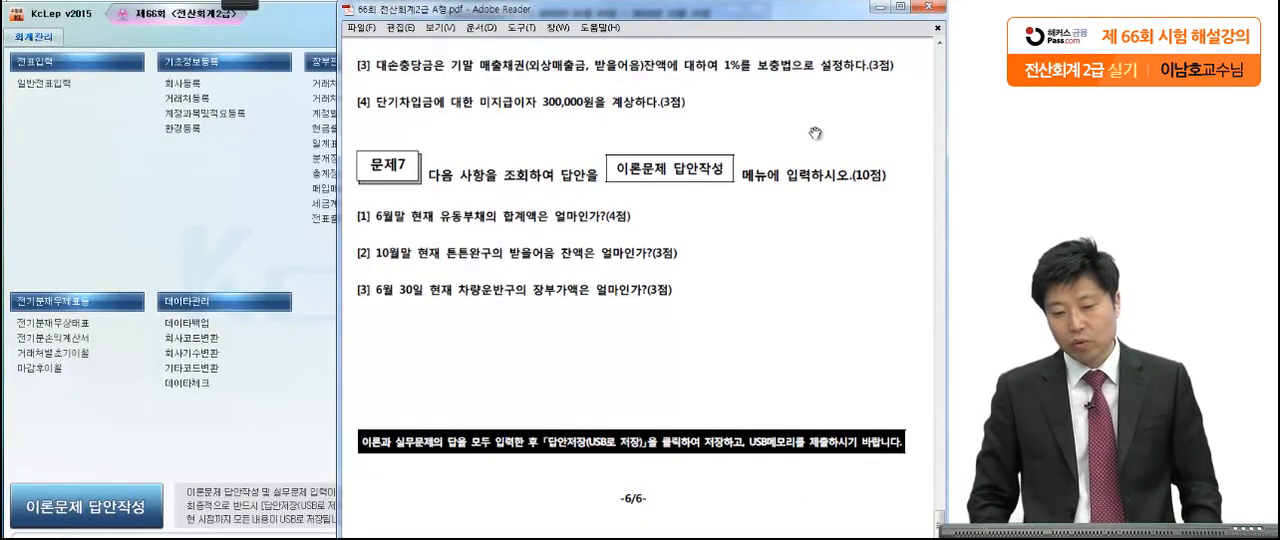